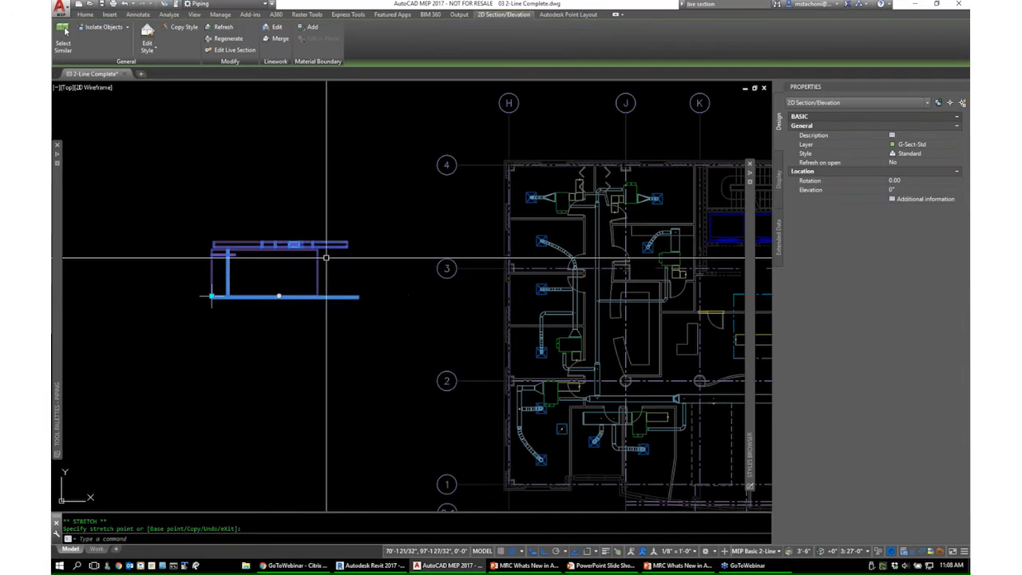
- Stretch the building section line's far boundary outward to a depth of about 19'-0 9/16" in the floor plan
key(Escape)
scroll(459, 319, down, 3)
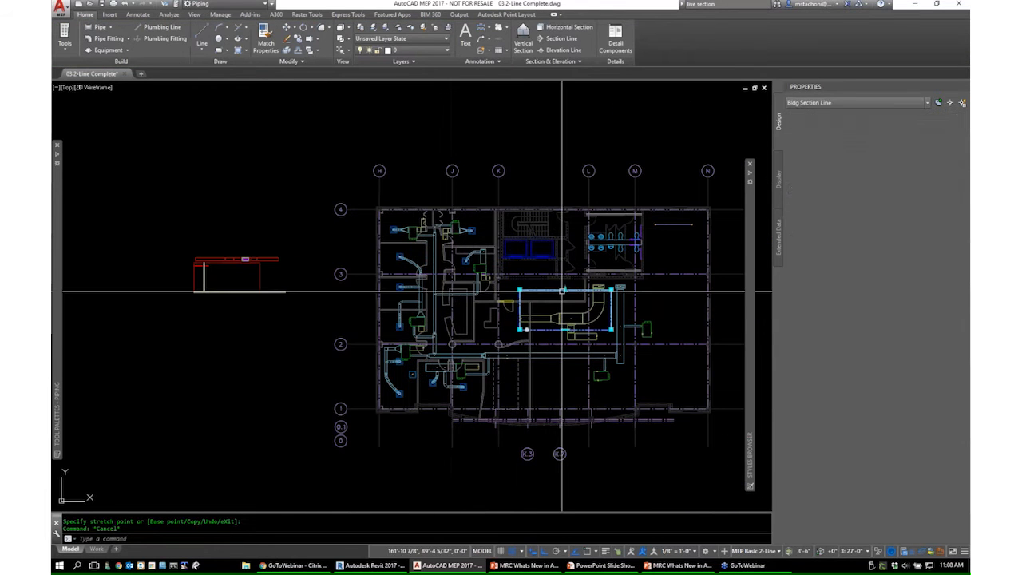
click(562, 290)
click(565, 289)
scroll(565, 290, up, 6)
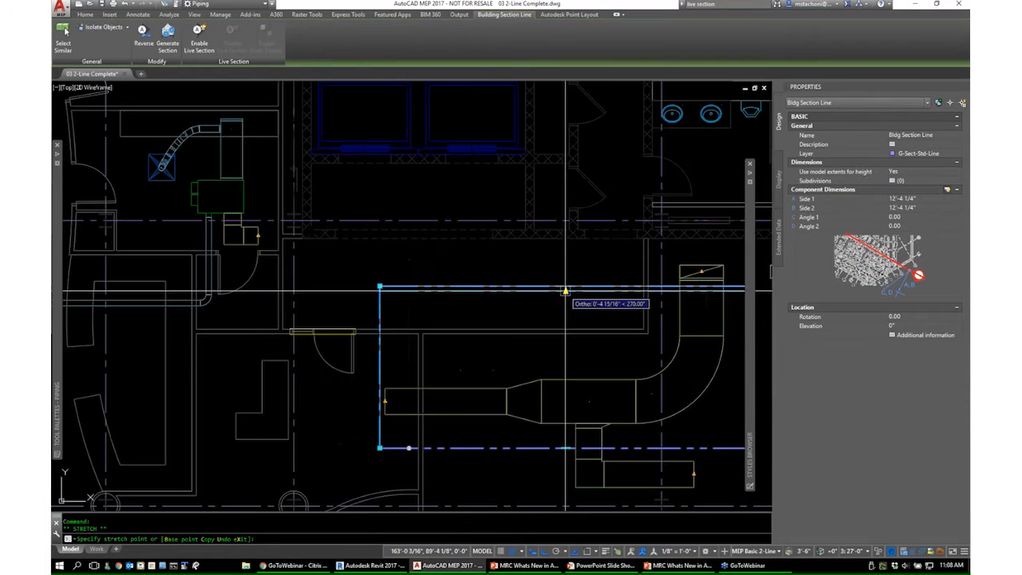
scroll(335, 271, down, 6)
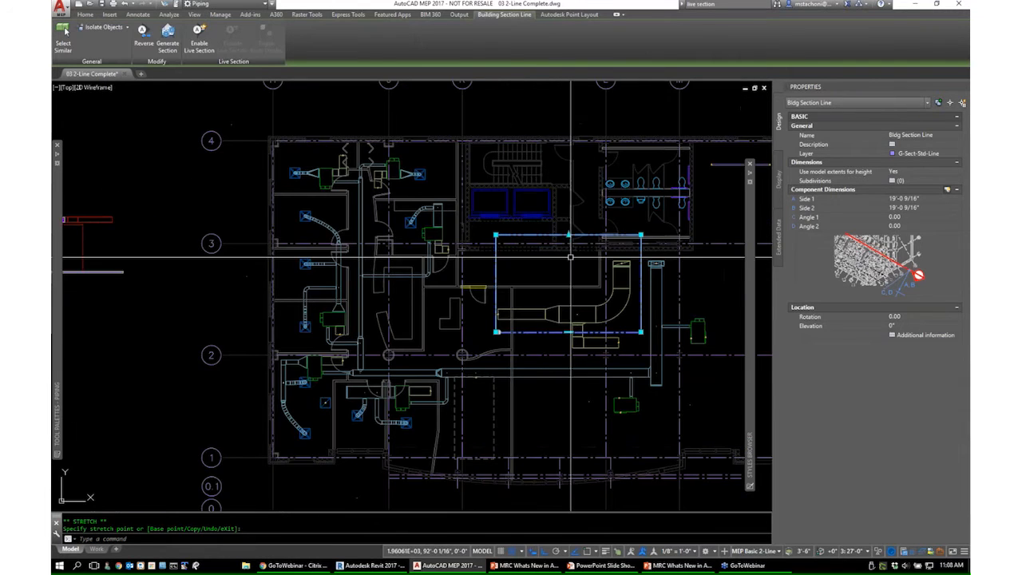
- Regenerate the model for the building section line and its 2D section together
click(335, 271)
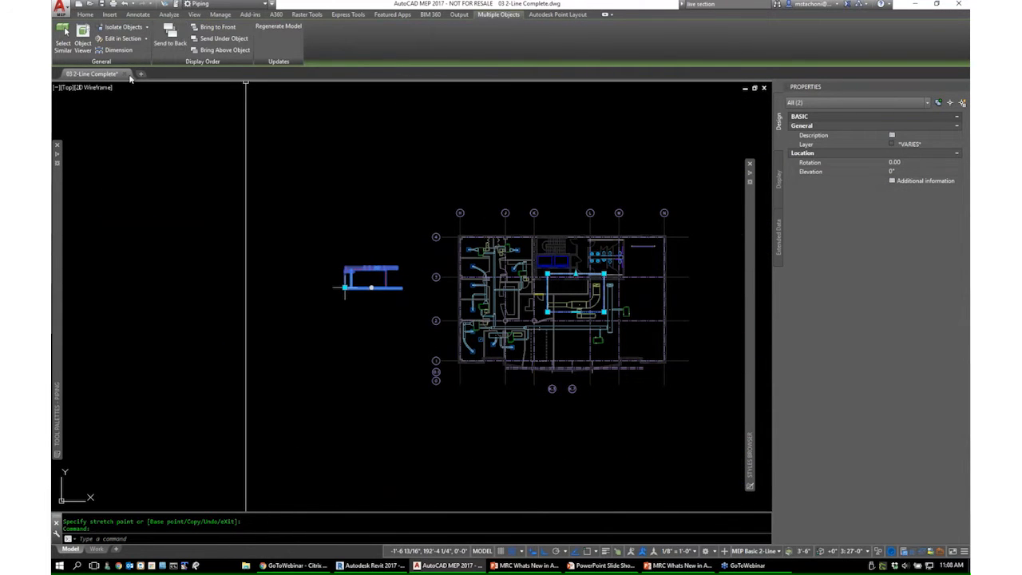
click(278, 26)
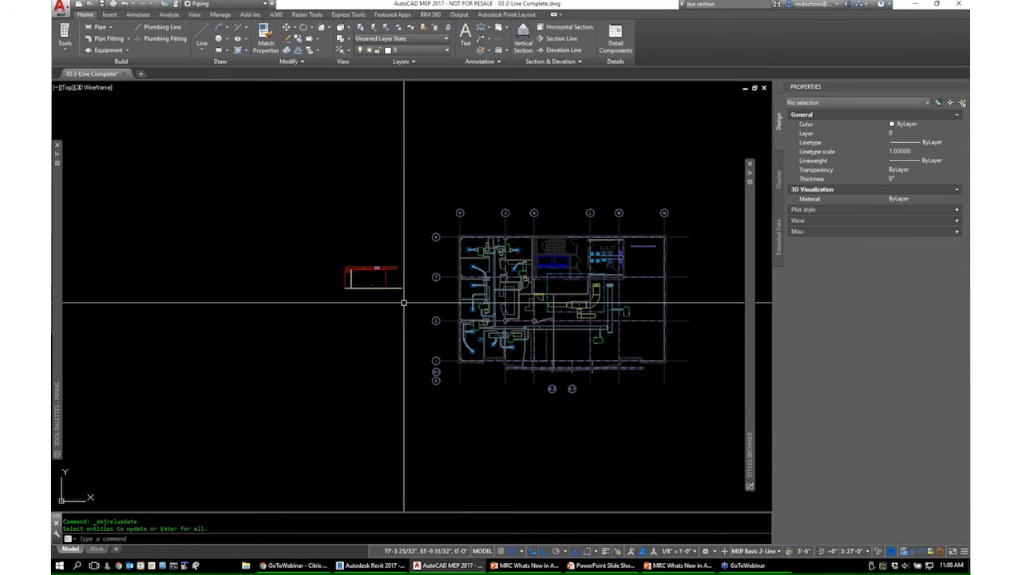
scroll(404, 302, up, 2)
scroll(404, 303, down, 4)
scroll(572, 317, up, 4)
middle_drag(493, 328, 608, 317)
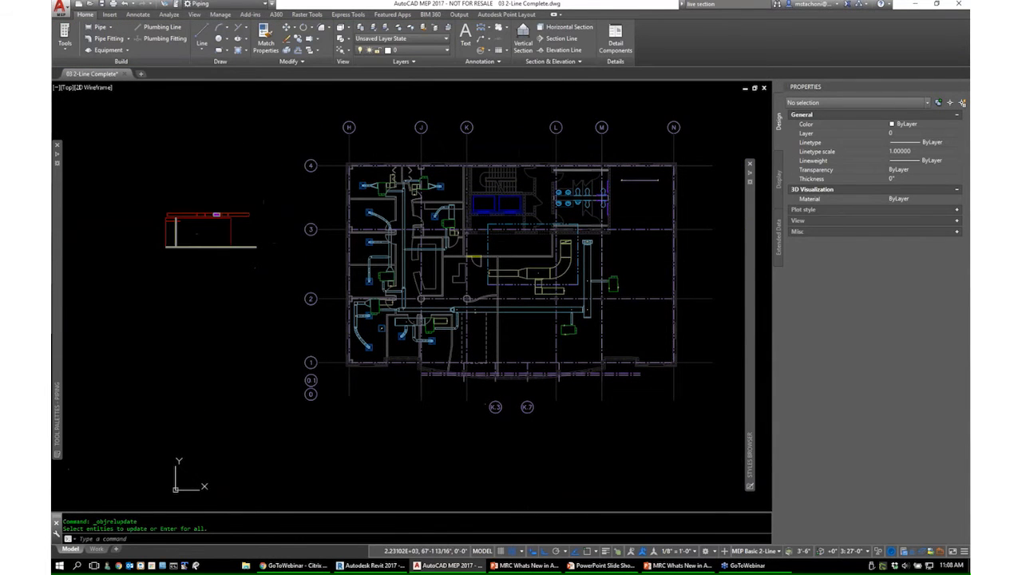
- Add a parallel jog to the building section line, moving one half of the cut line above the duct
click(487, 247)
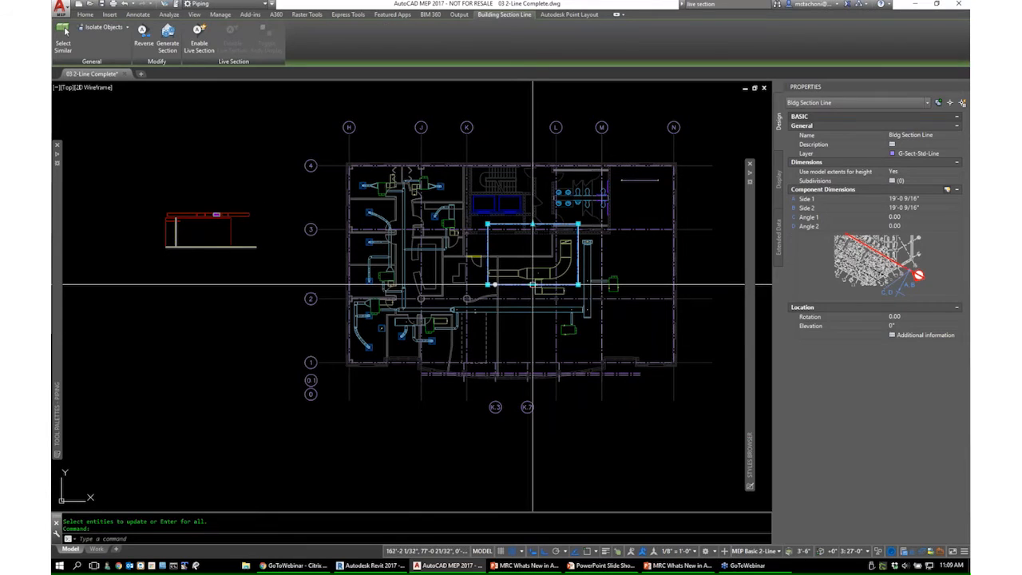
mouse_move(532, 285)
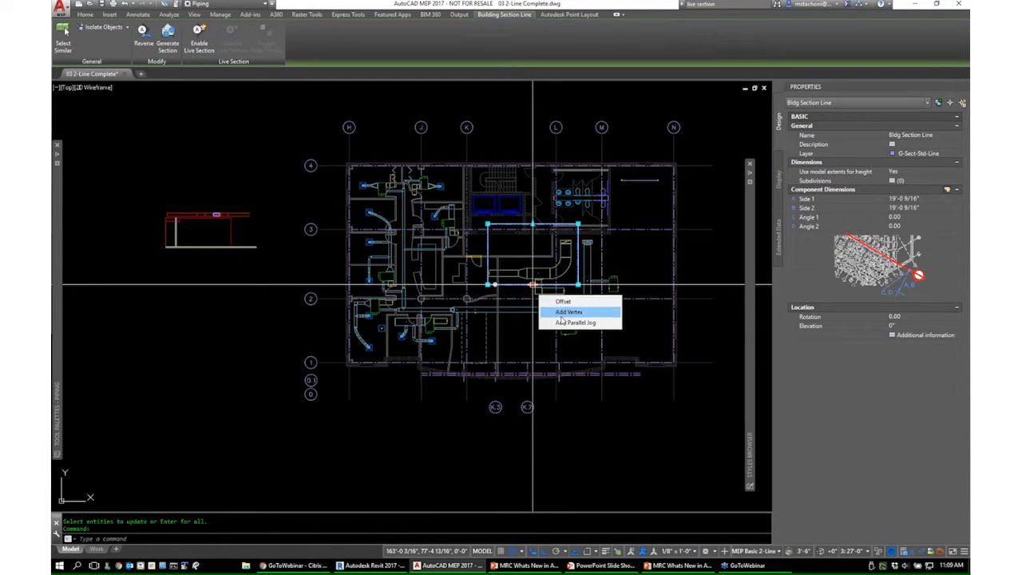
click(533, 285)
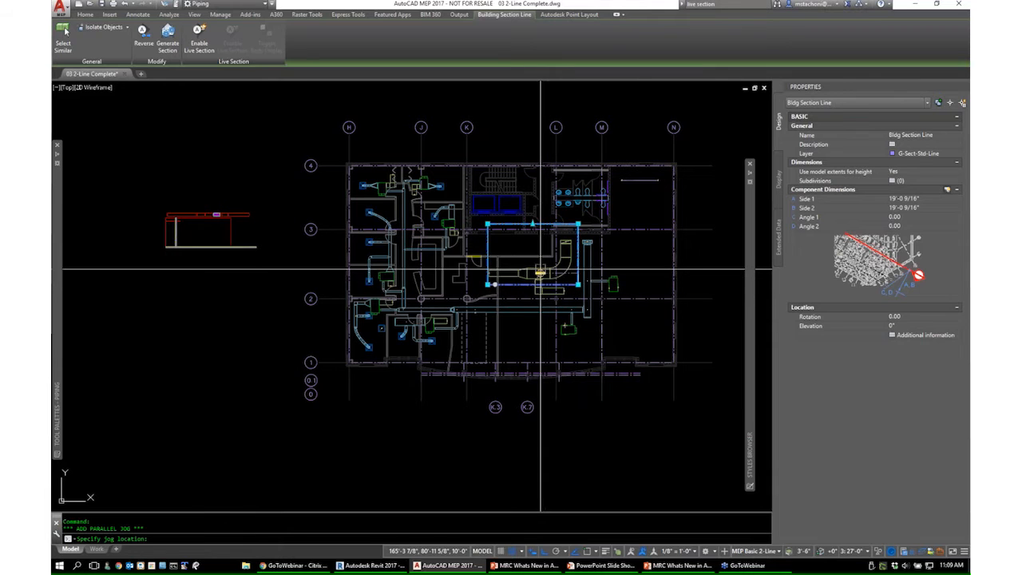
click(539, 250)
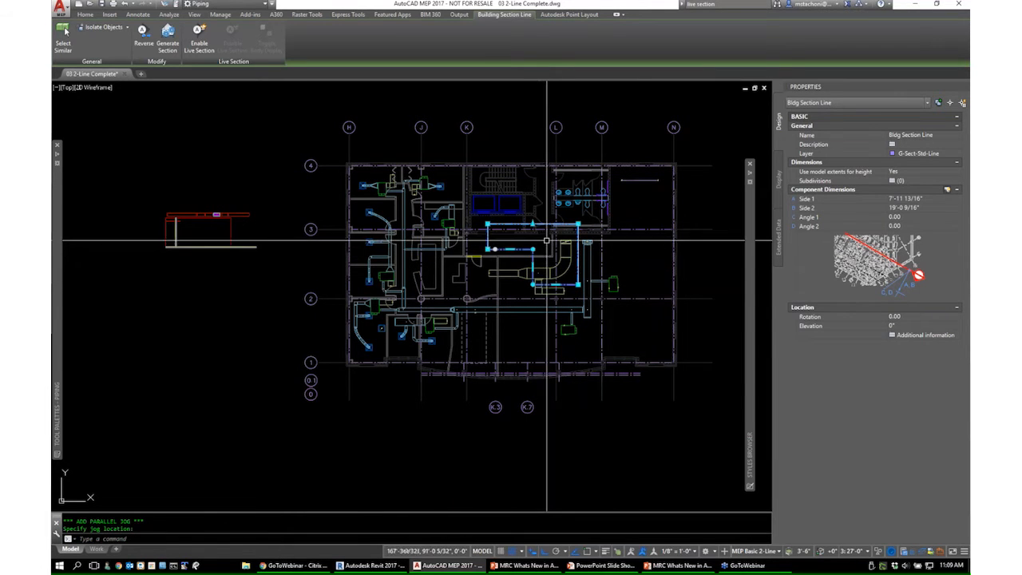
middle_drag(543, 246, 576, 254)
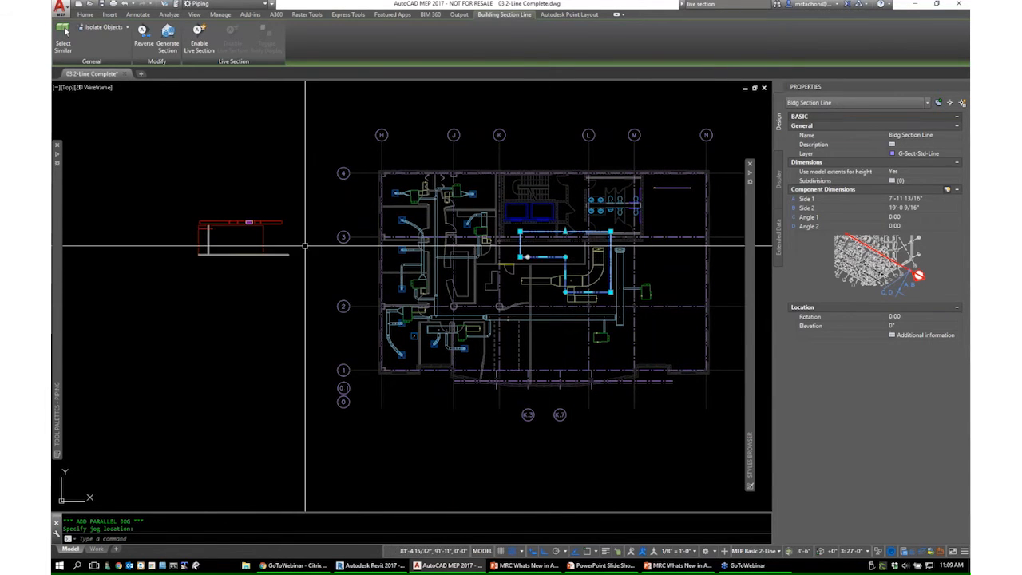
key(Escape)
- Regenerate the 2D section with hidden line removal, using Standard style and the Section_Elev display set, replacing the existing object
click(248, 224)
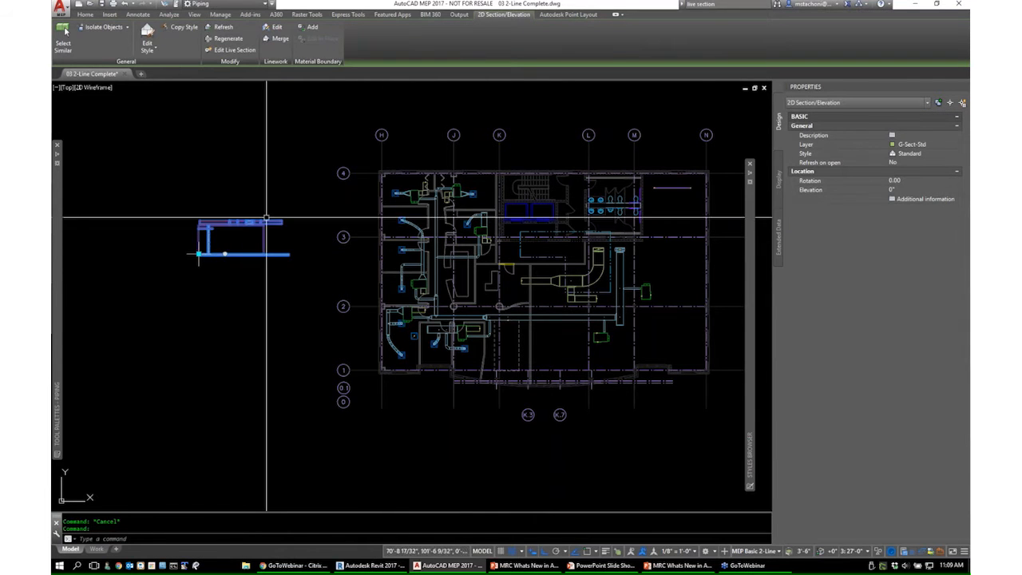
click(227, 39)
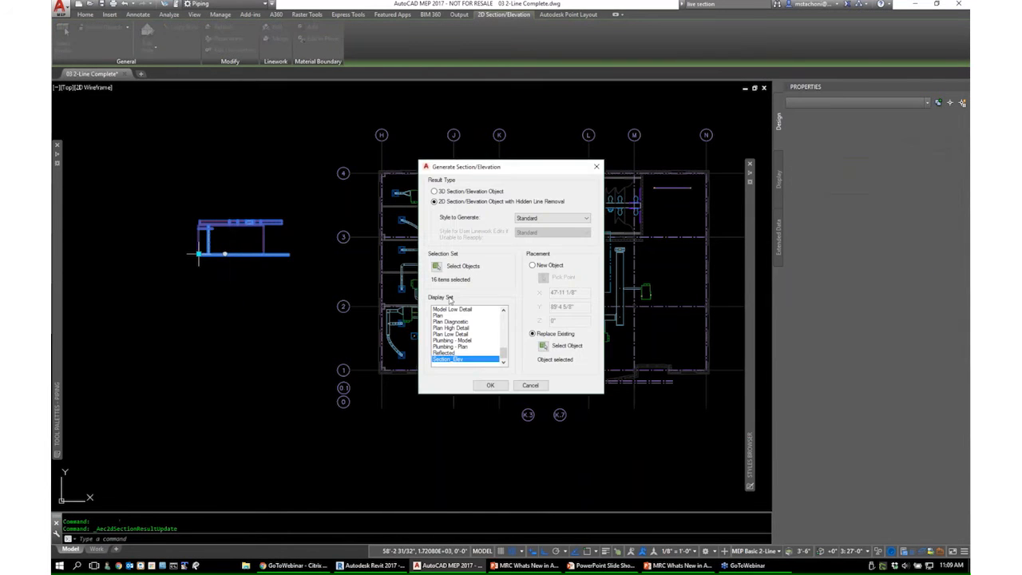
click(491, 385)
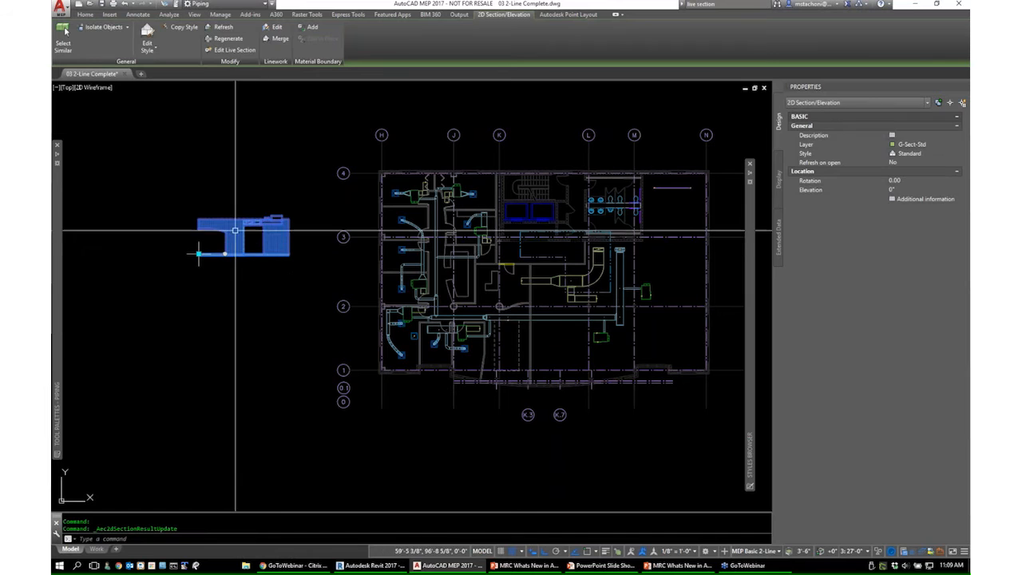
scroll(222, 214, up, 2)
scroll(229, 257, down, 1)
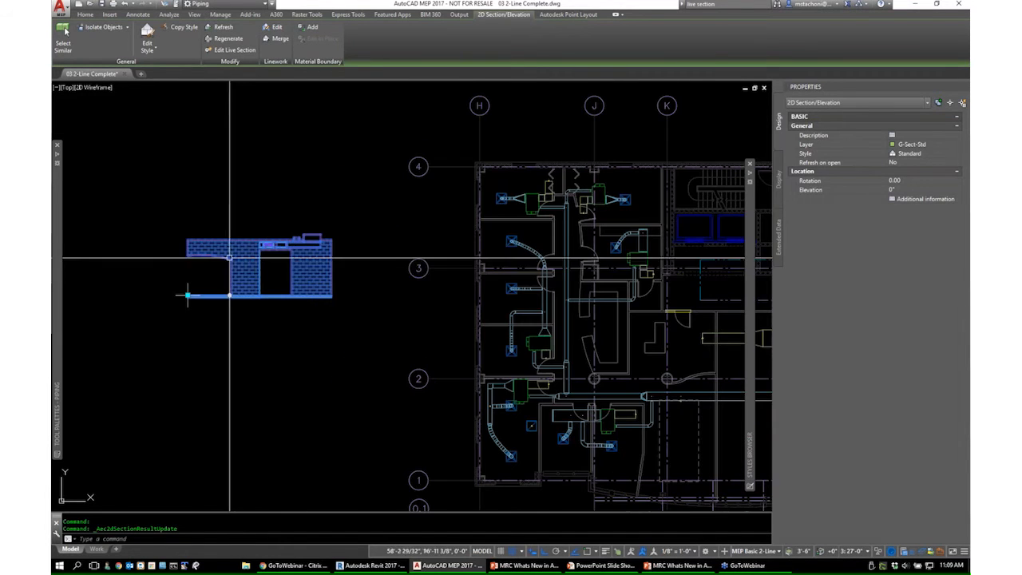
scroll(275, 272, down, 2)
key(Escape)
click(551, 288)
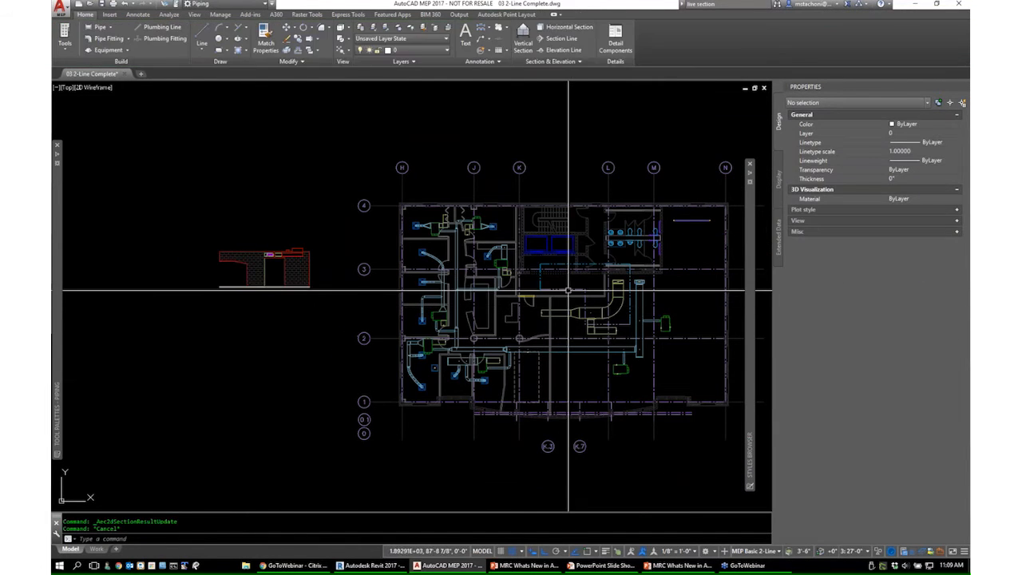
mouse_move(563, 288)
key(Escape)
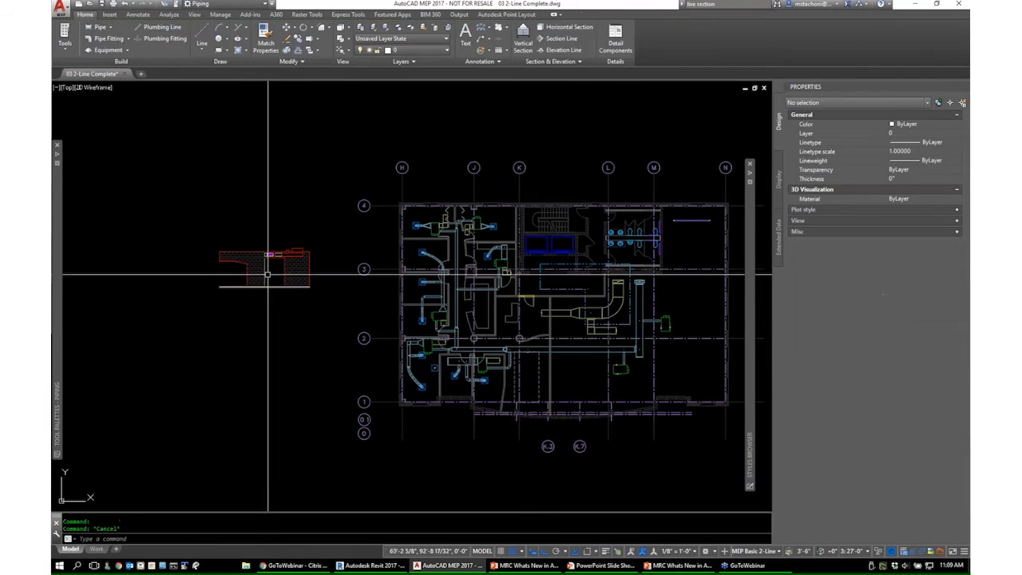
- Set Refresh on open to Yes for the 2D section
click(269, 274)
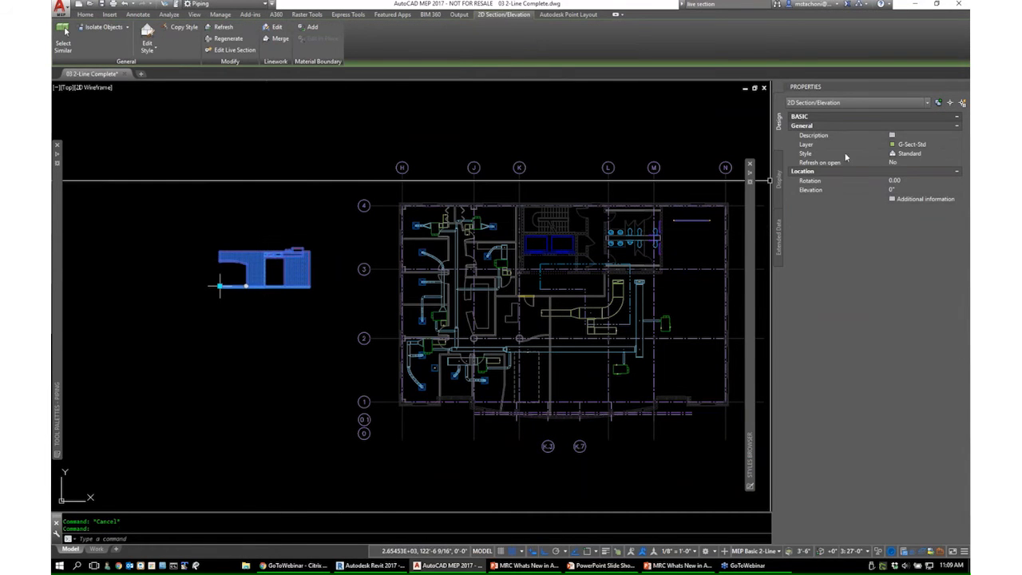
click(915, 163)
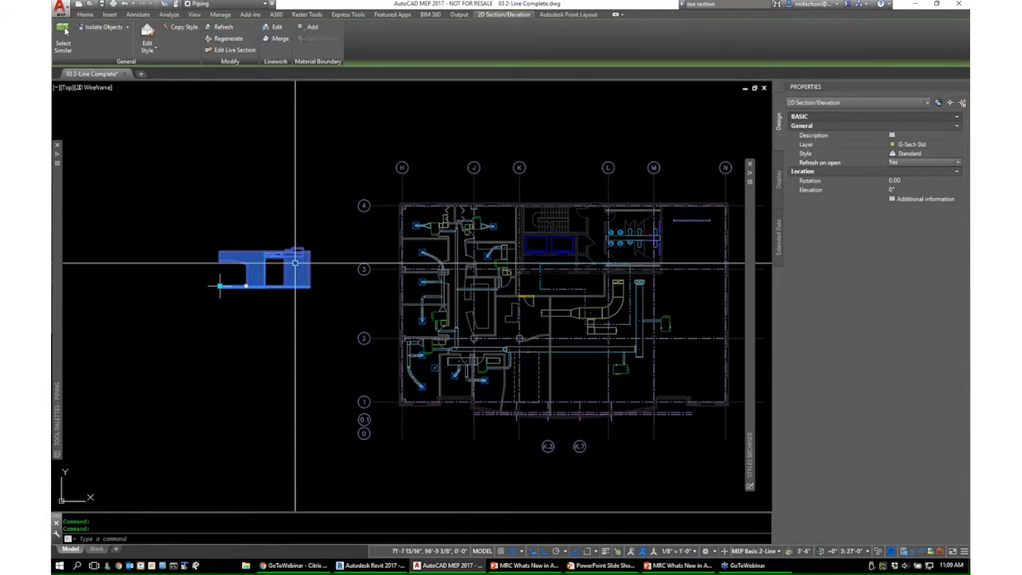
key(Escape)
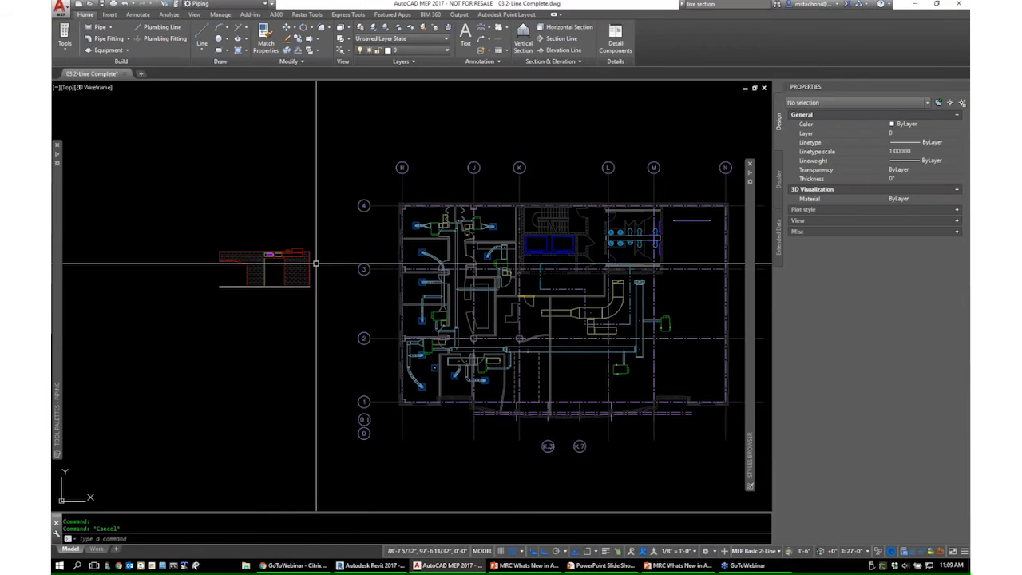
click(306, 260)
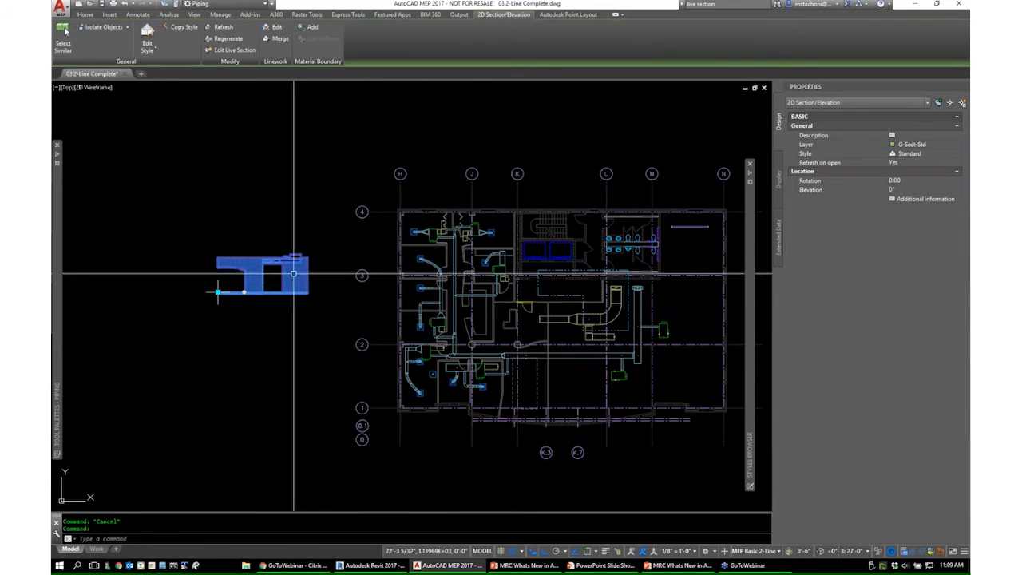
middle_drag(296, 279, 285, 278)
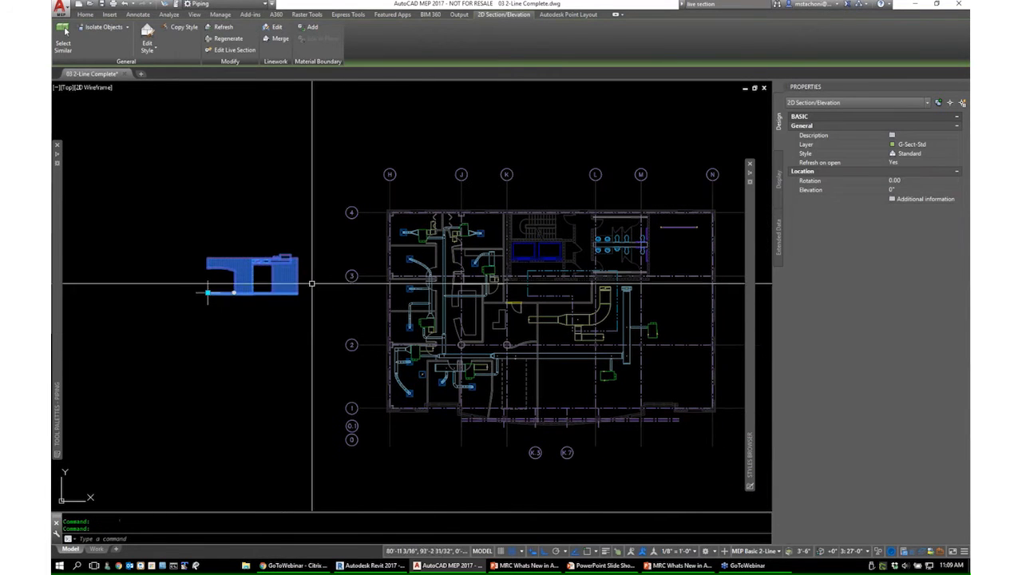
key(Escape)
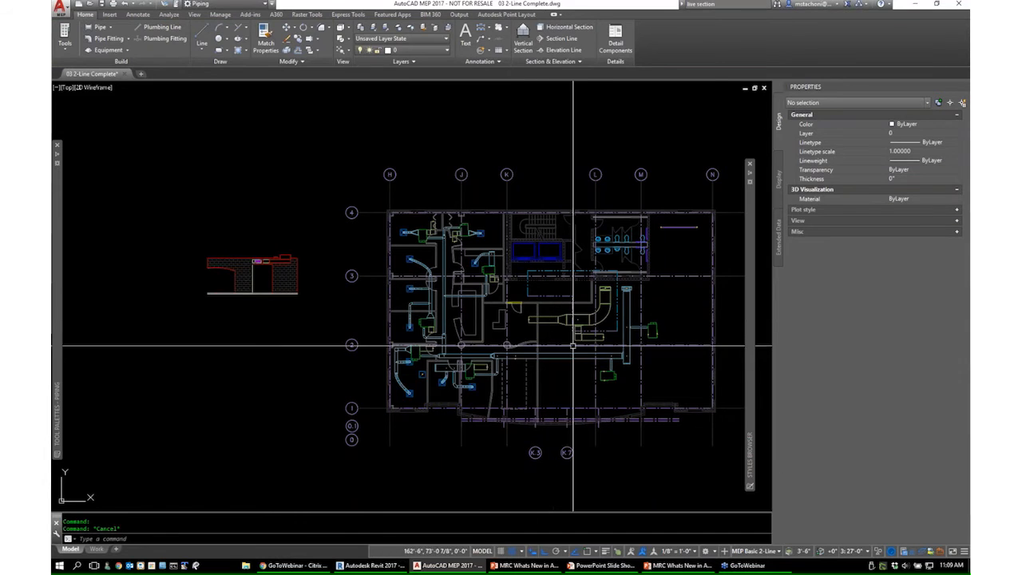
scroll(543, 345, up, 2)
scroll(402, 292, down, 2)
middle_drag(386, 296, 438, 301)
- Open the 2D section beside the floor plan for live section editing
click(291, 266)
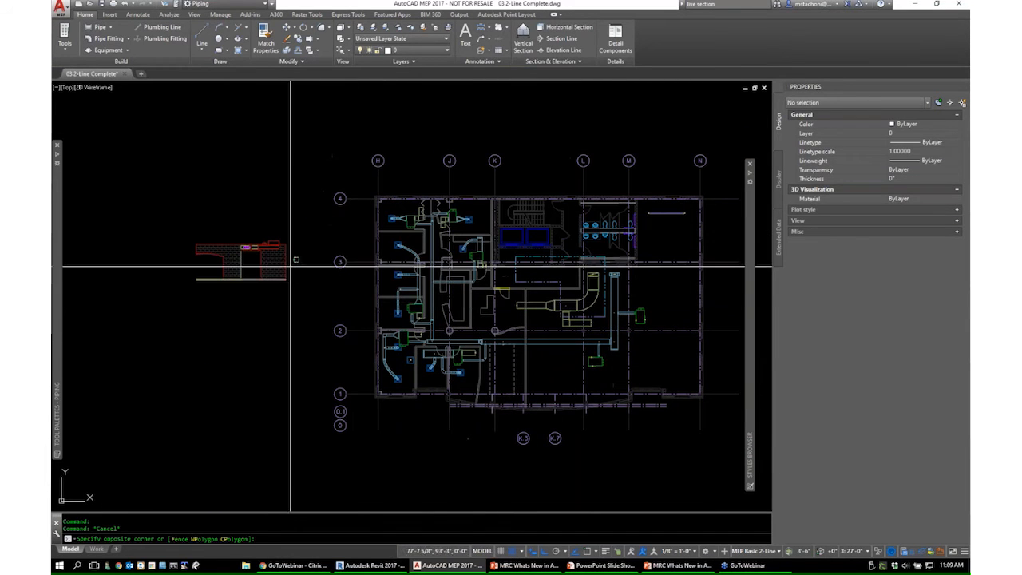
click(263, 260)
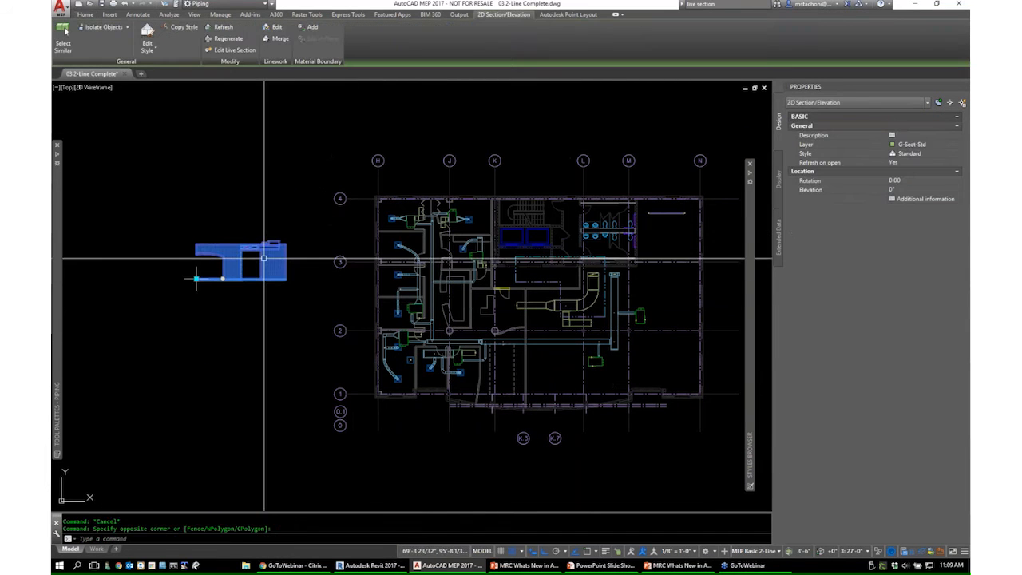
click(231, 51)
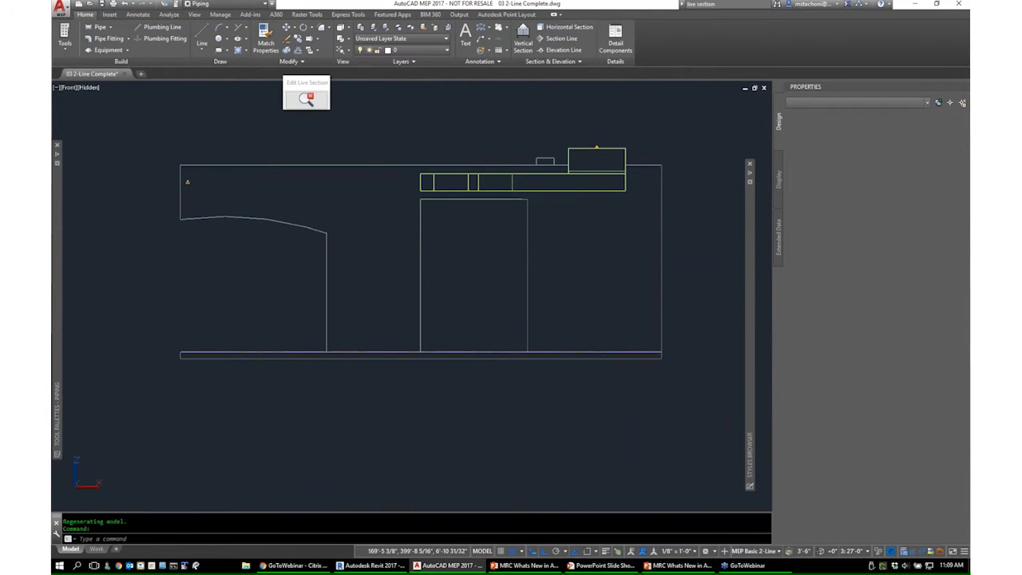
key(Escape)
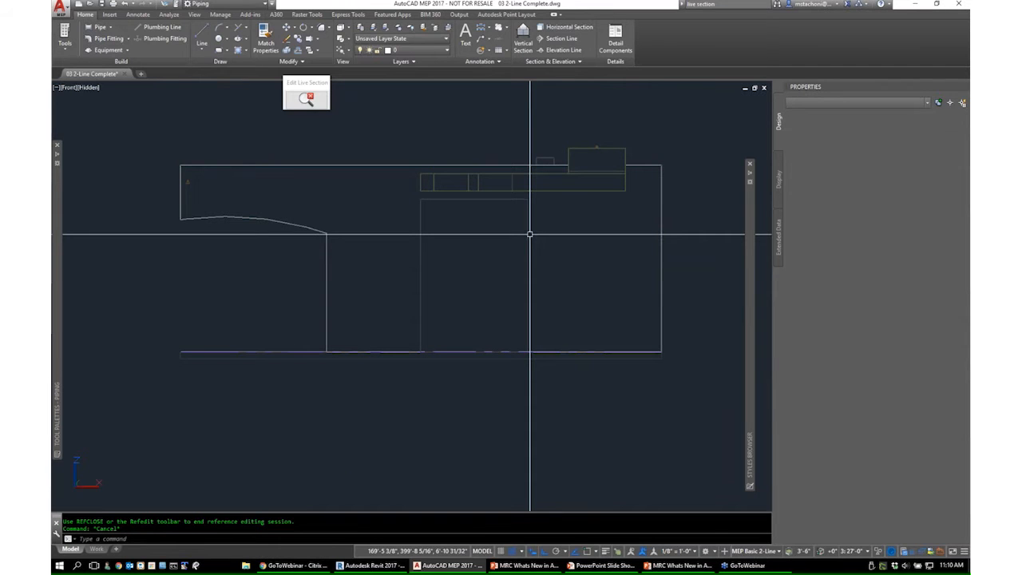
- Try to modify the CMU-8 wall in the live section, choosing to continue and save the reference edit changes
click(376, 239)
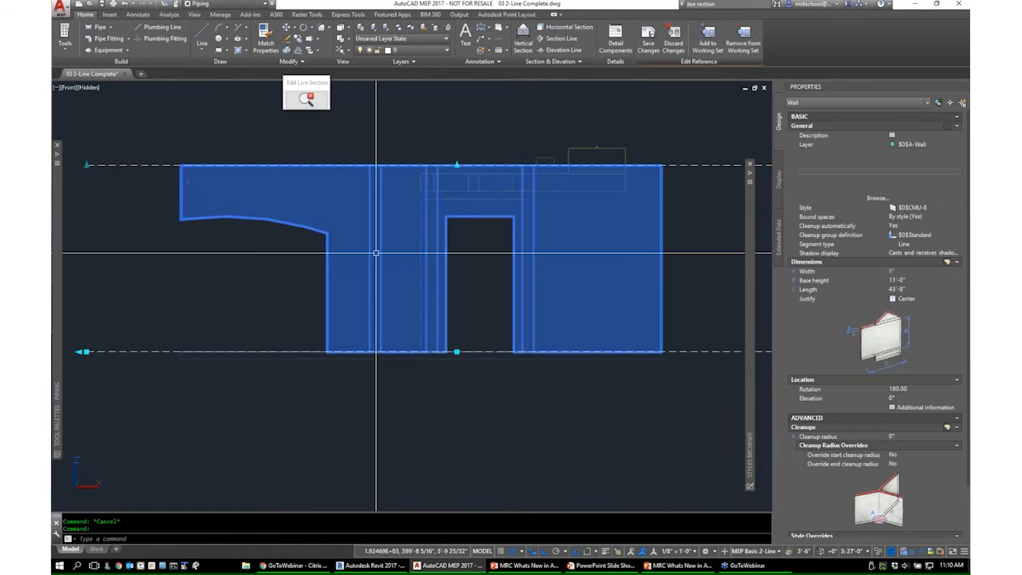
scroll(396, 280, down, 2)
scroll(487, 264, up, 2)
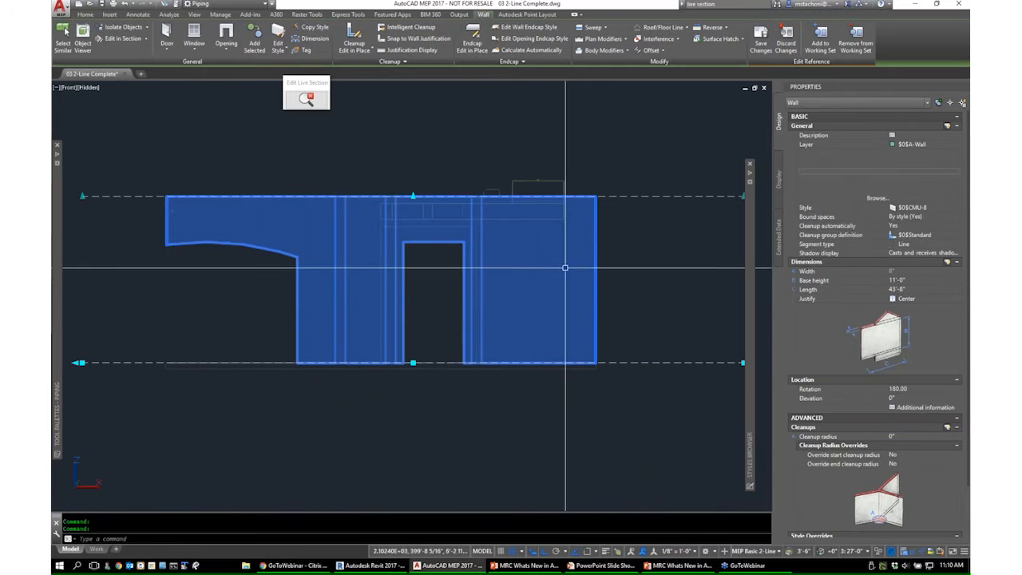
right_click(490, 268)
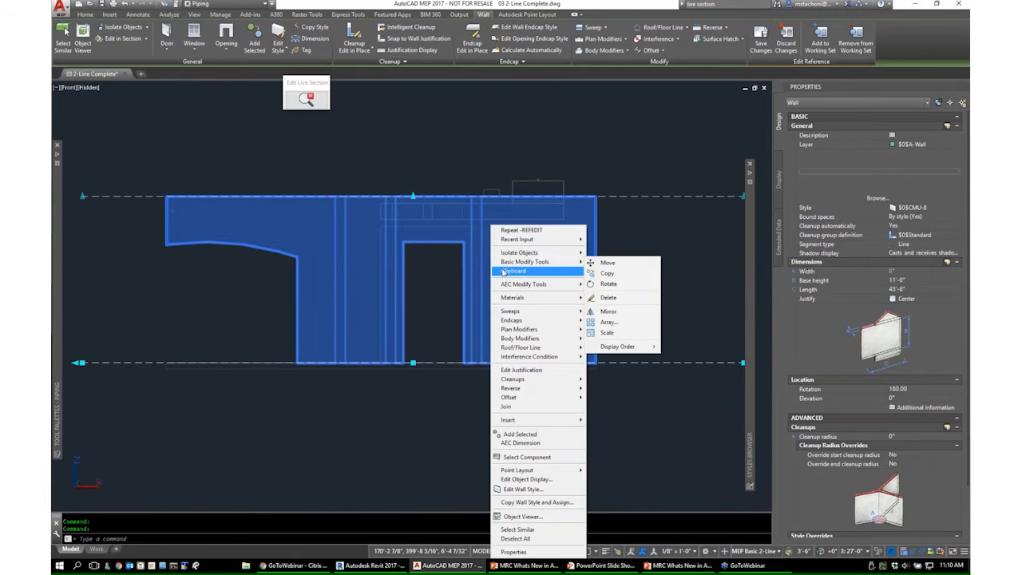
click(543, 272)
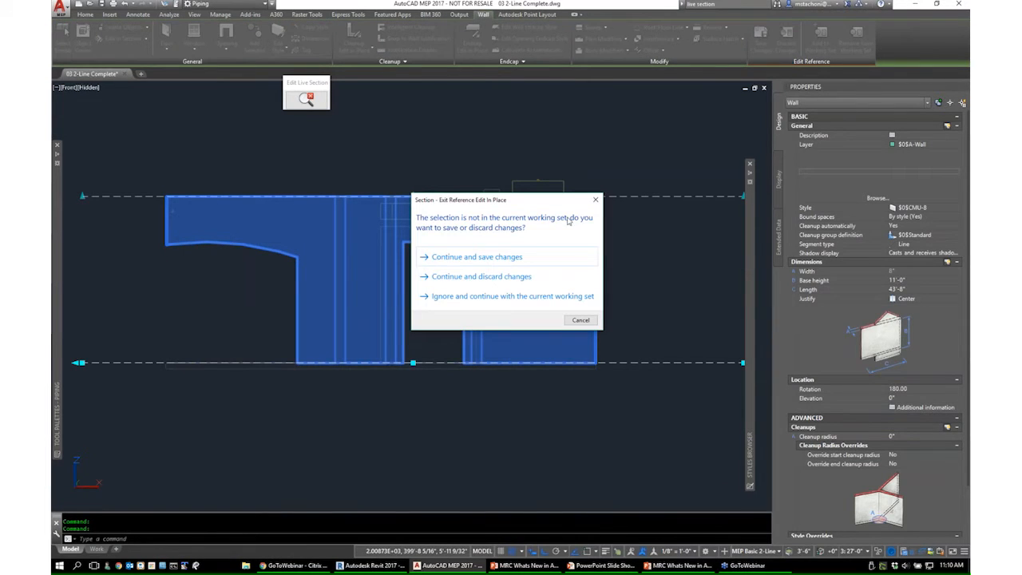
click(458, 257)
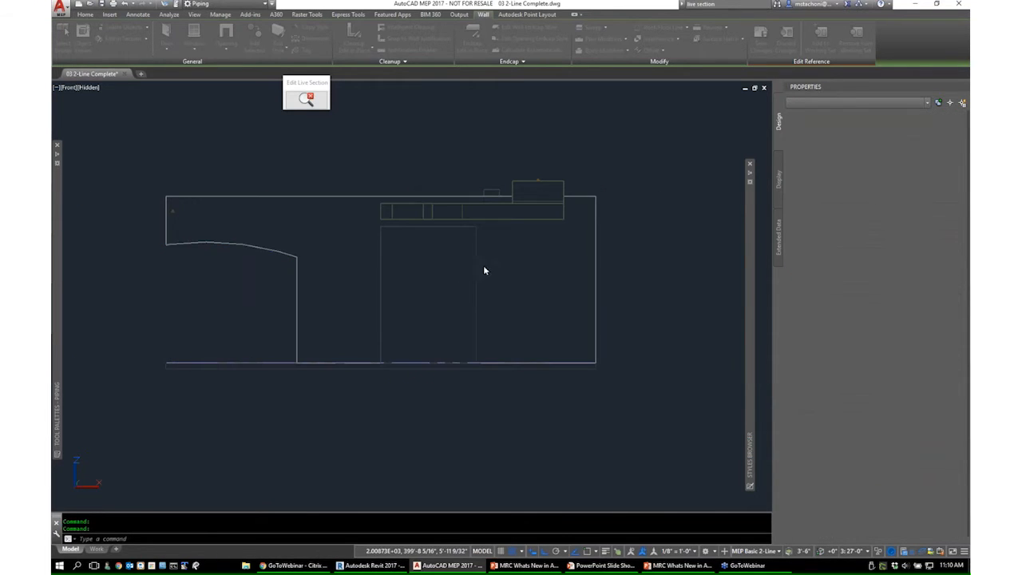
click(514, 315)
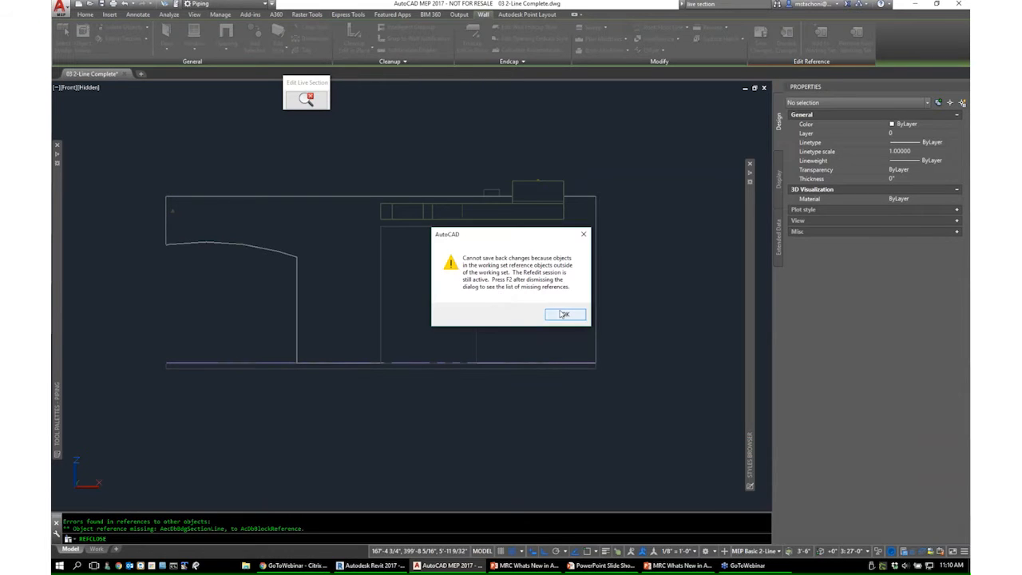
click(563, 316)
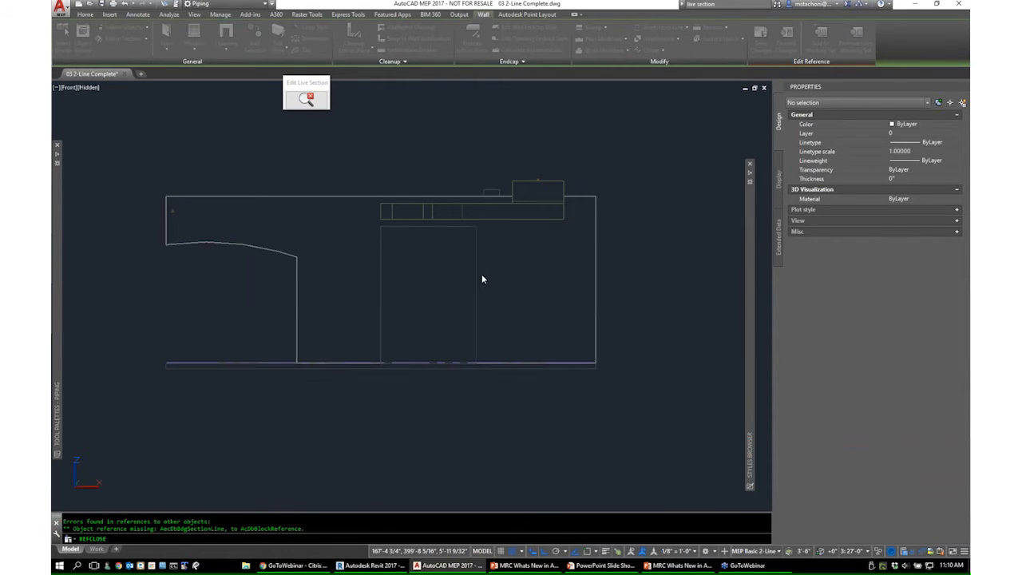
key(Escape)
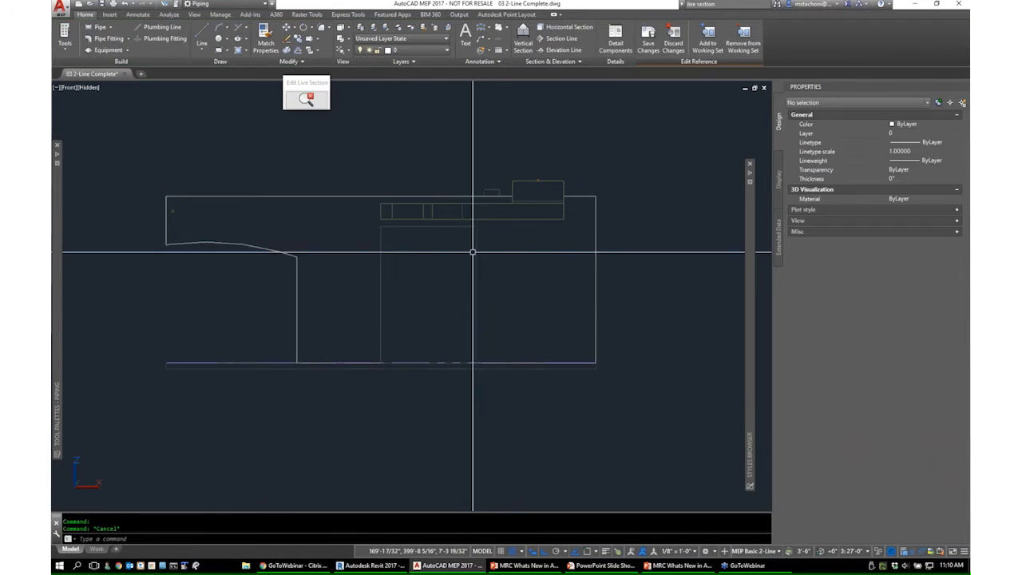
- Try again to exit the live section by saving the reference edit changes
click(306, 99)
right_click(484, 261)
click(580, 149)
click(760, 40)
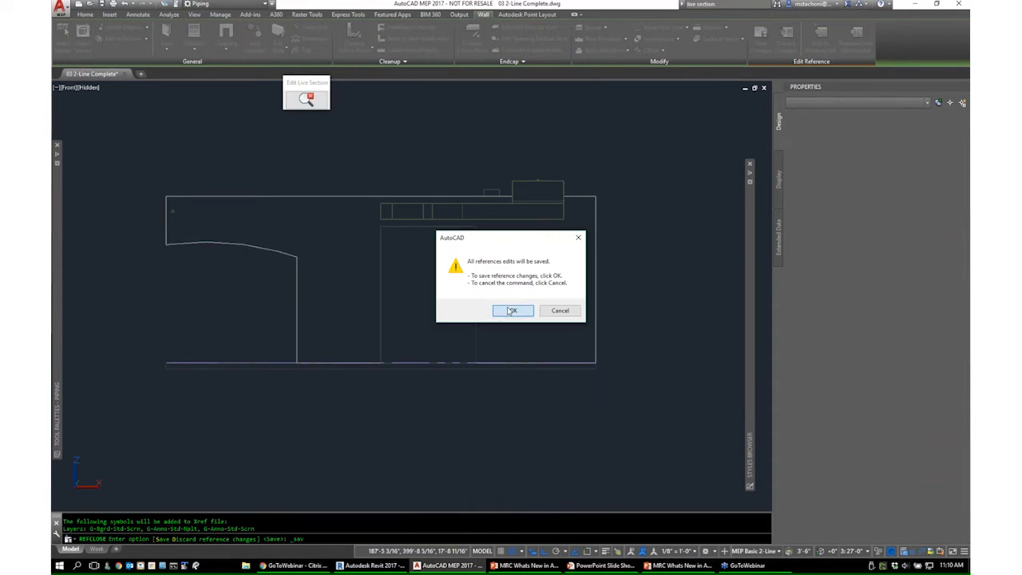
click(511, 311)
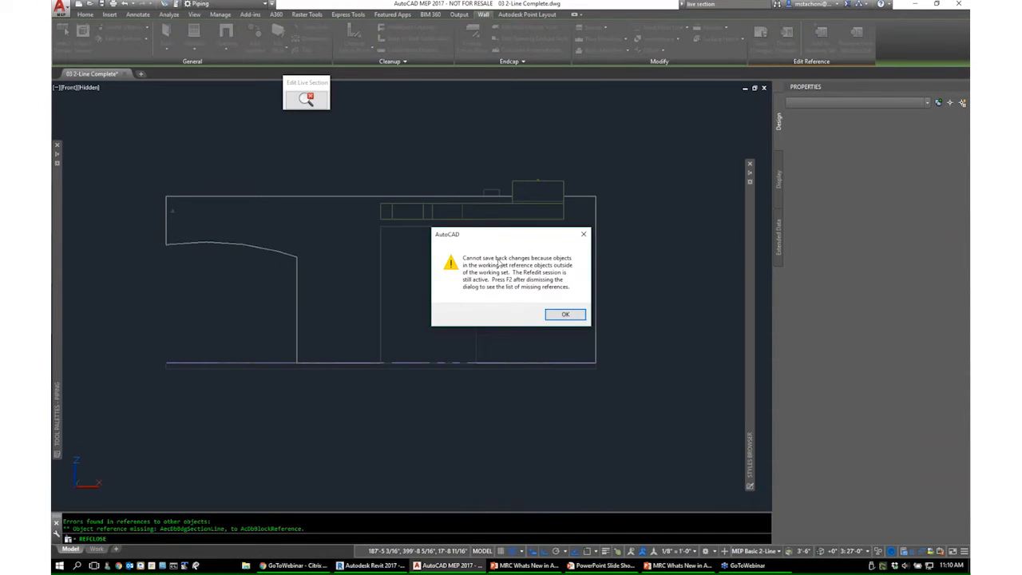
click(551, 315)
- Check the command history text window for the missing object references reported by the reference edit
key(F2)
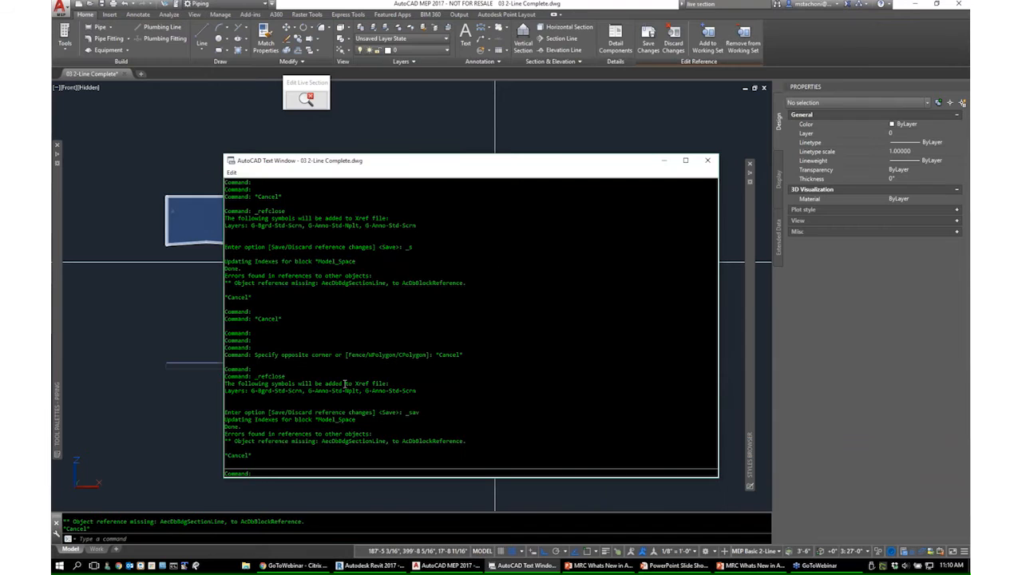
click(708, 161)
key(Escape)
key(Escape)
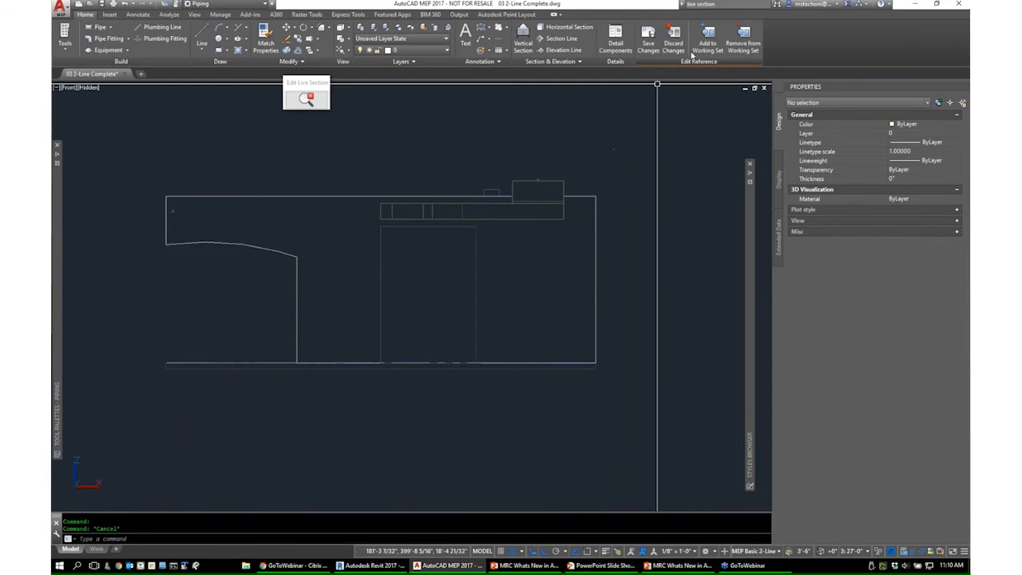
- Discard the reference edit changes and exit the live section back to the floor plan view
click(674, 44)
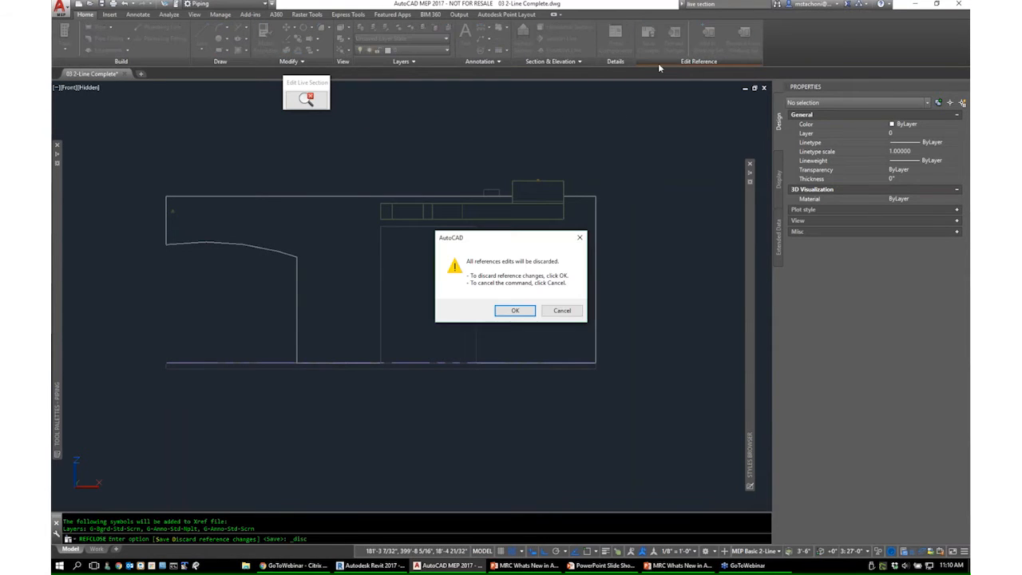
click(515, 311)
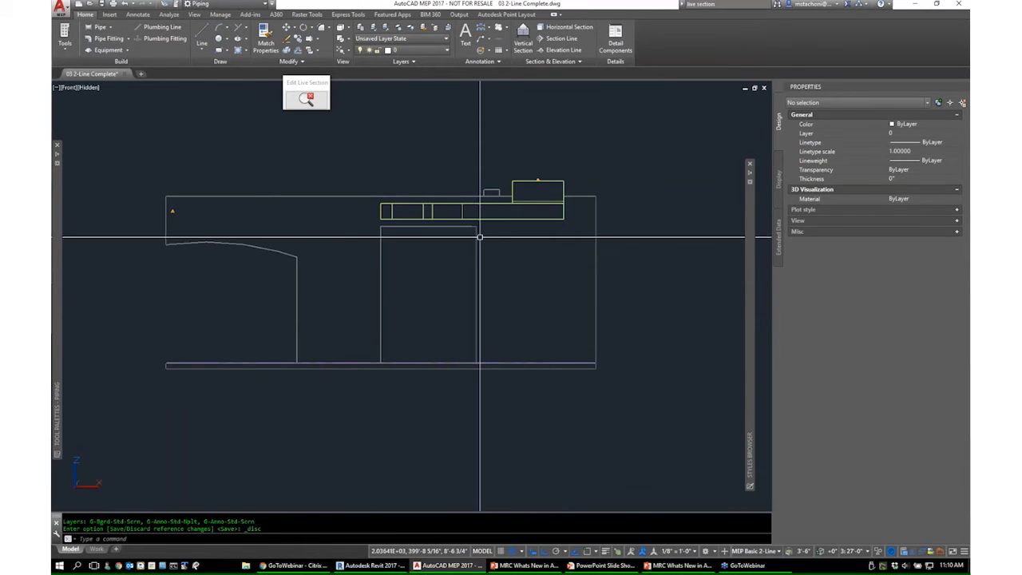
click(308, 100)
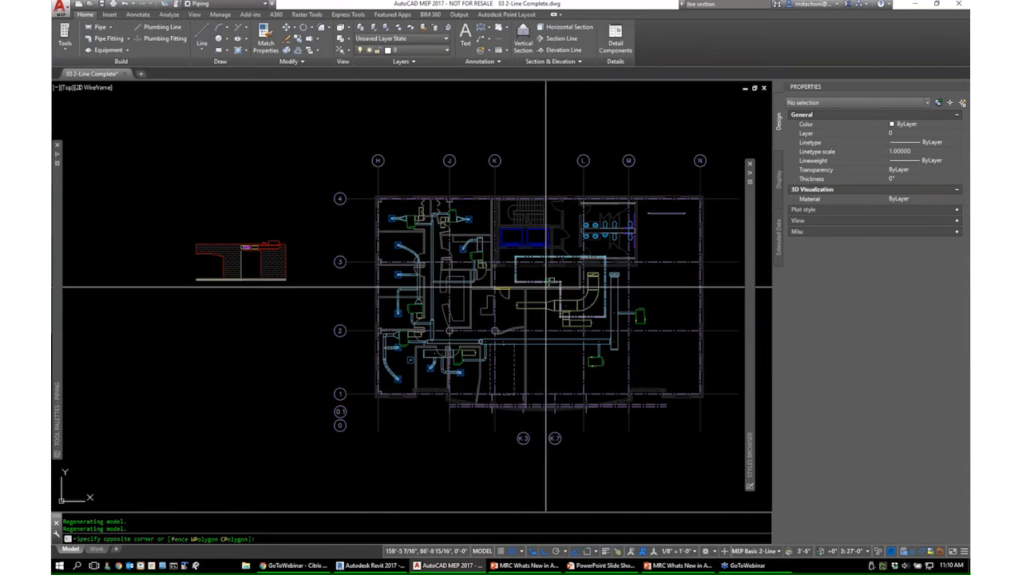
- Offset the building section line's middle jog segment toward grid line K in the floor plan
click(538, 281)
scroll(538, 281, up, 4)
click(574, 294)
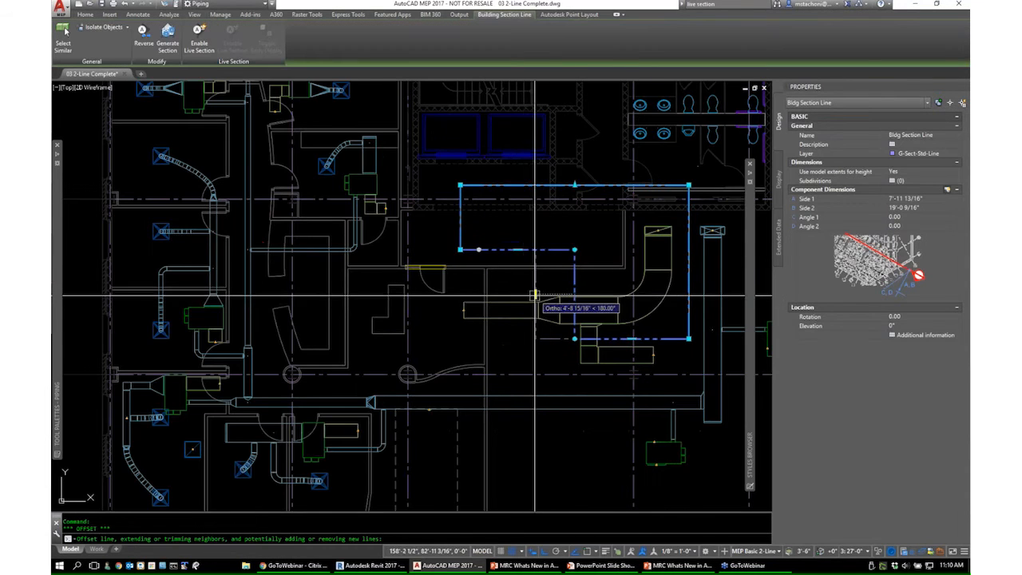
scroll(549, 284, down, 4)
- Try to update the section line and its 2D section together with Regenerate Model
click(263, 240)
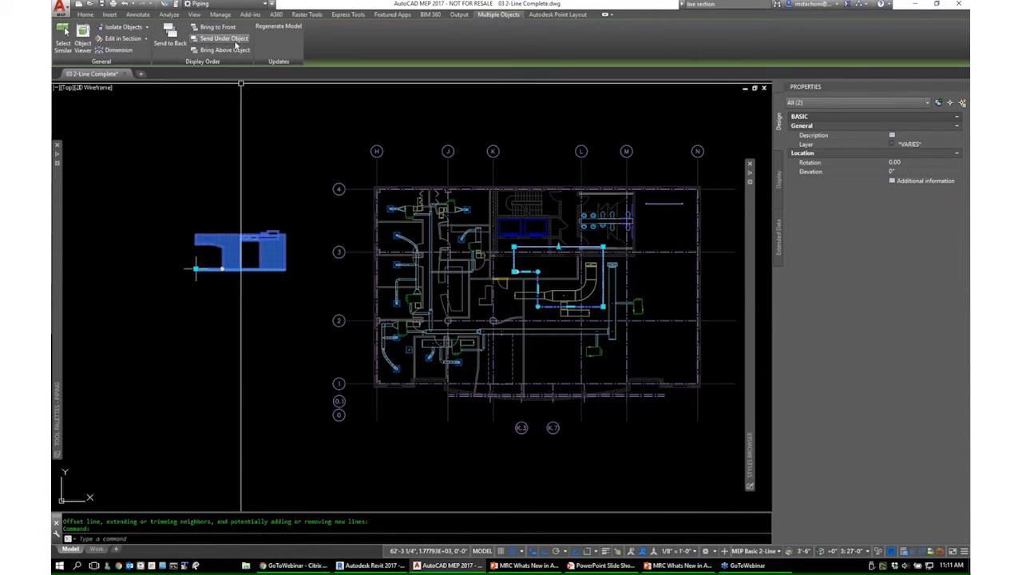
click(259, 32)
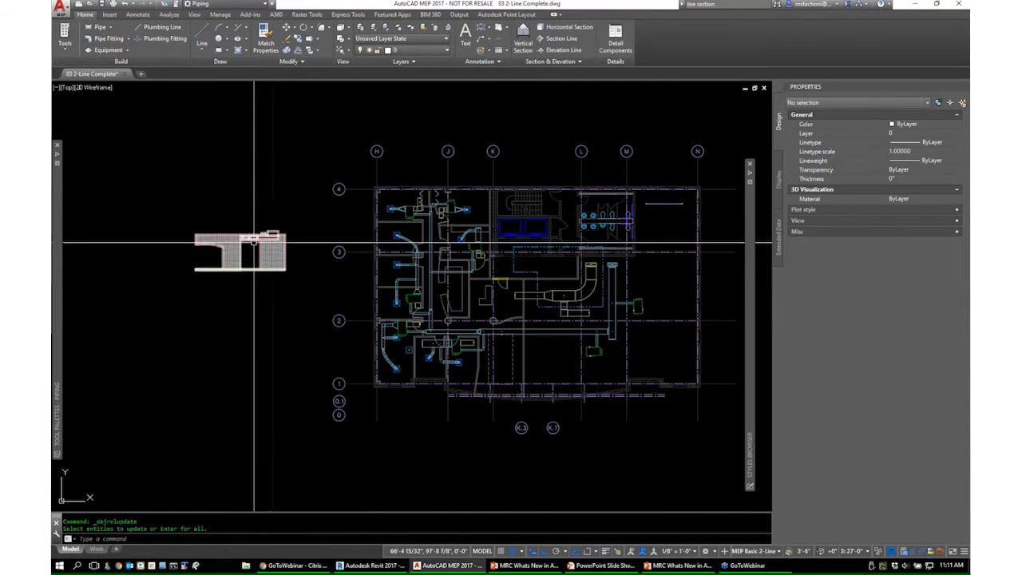
key(Escape)
click(541, 306)
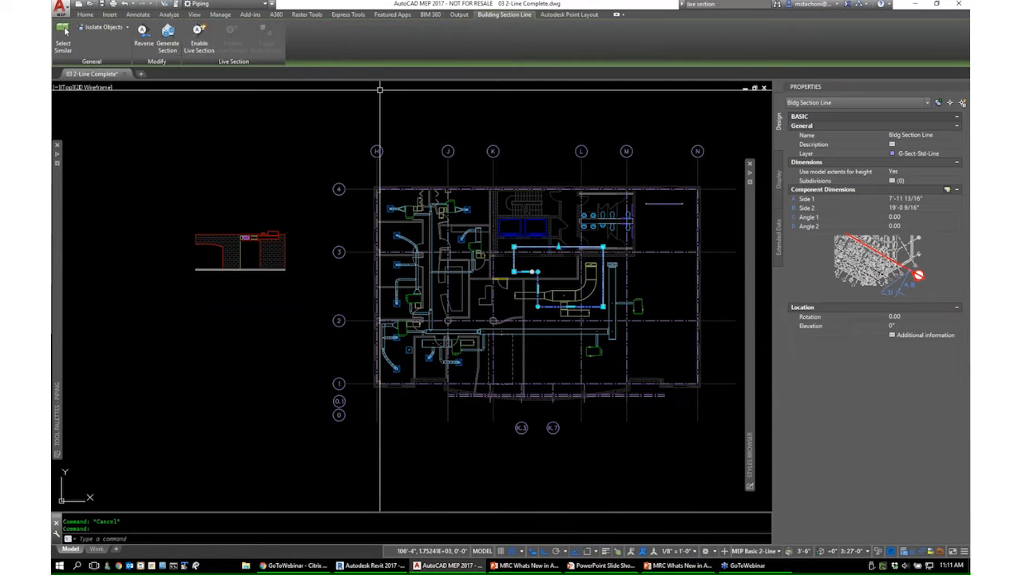
key(Escape)
- Regenerate the 2D section with hidden line removal, using Standard style and the Section_Elev display set, replacing the existing object
click(241, 238)
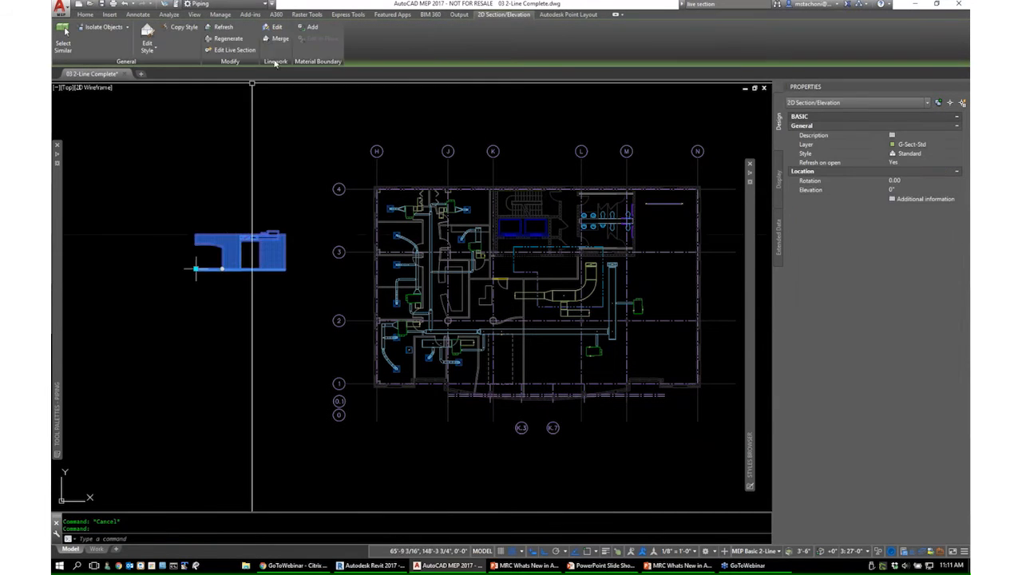
click(213, 39)
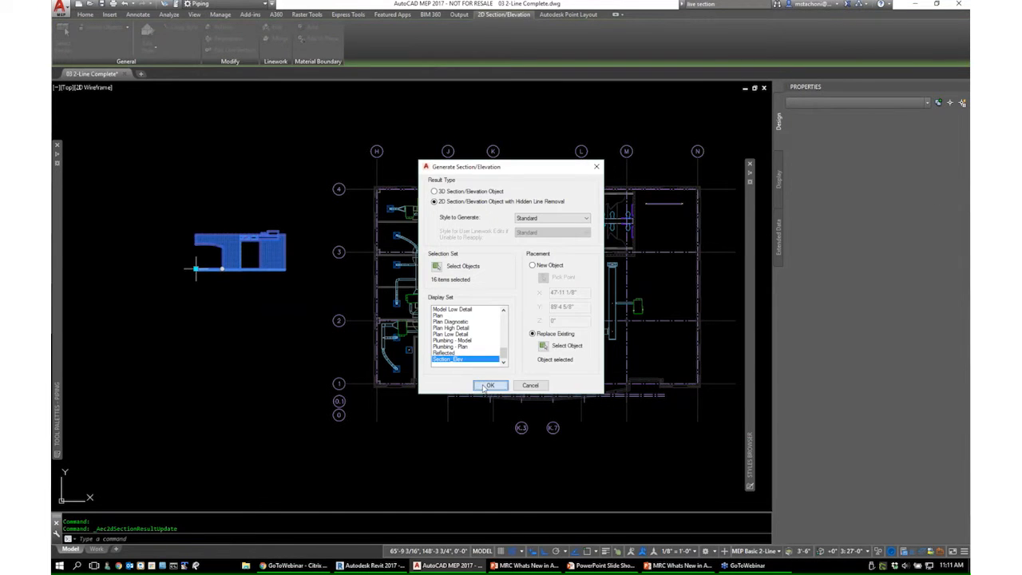
click(485, 387)
scroll(234, 263, up, 2)
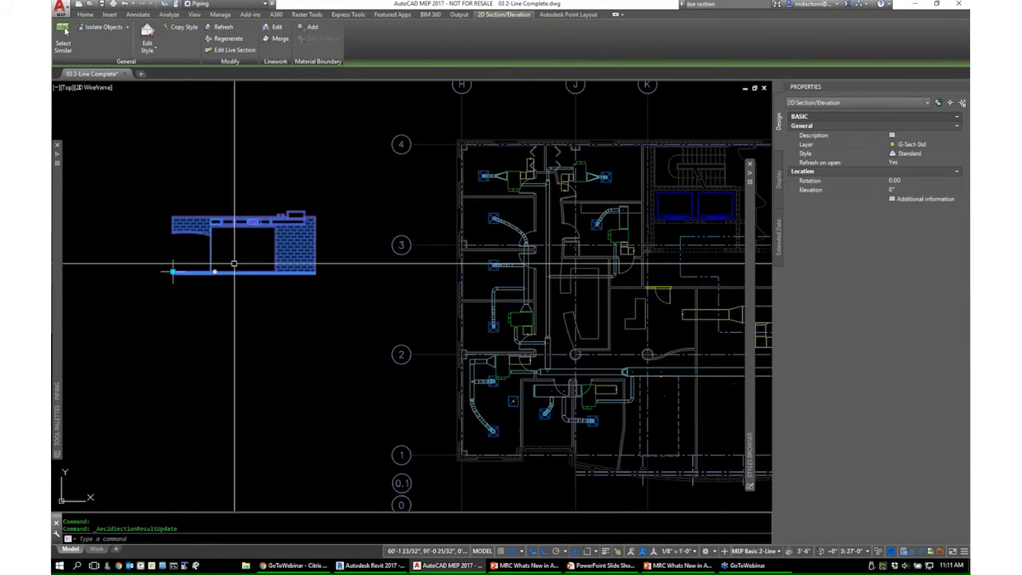
key(Escape)
key(Escape)
scroll(461, 308, down, 3)
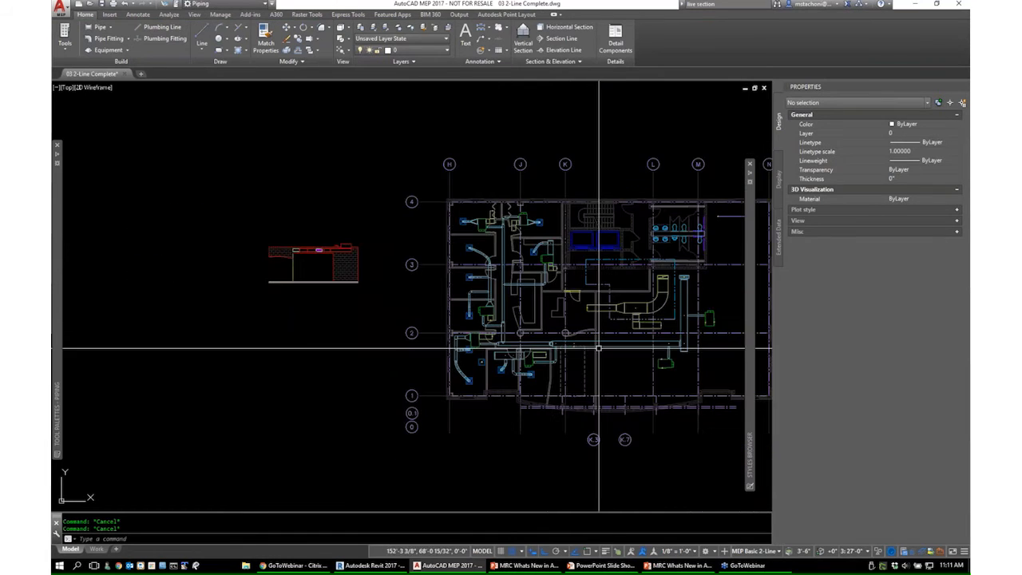
middle_drag(599, 348, 587, 343)
middle_drag(744, 270, 710, 271)
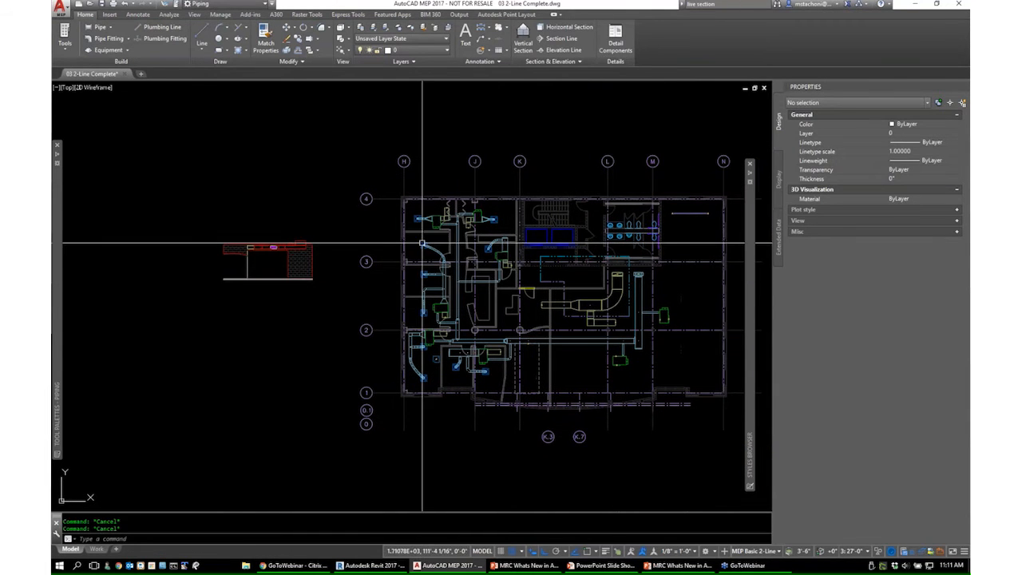
middle_drag(540, 309, 518, 303)
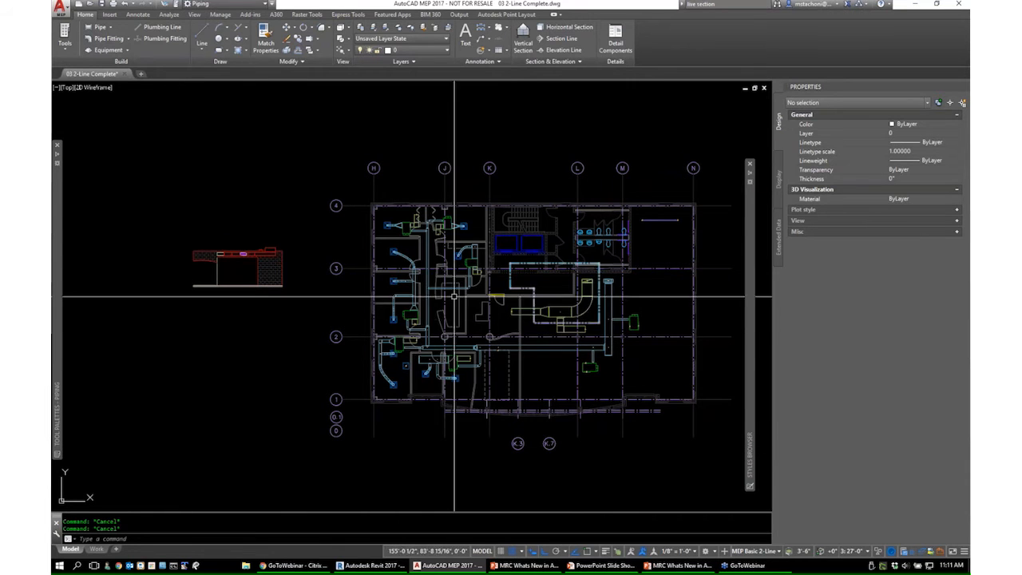
click(600, 567)
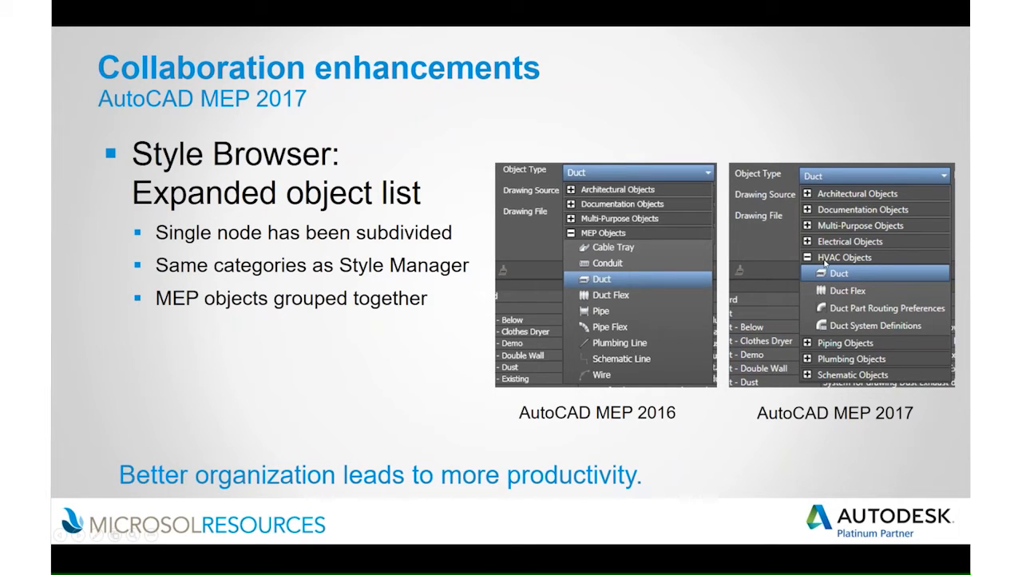
click(481, 515)
key(alt+Tab)
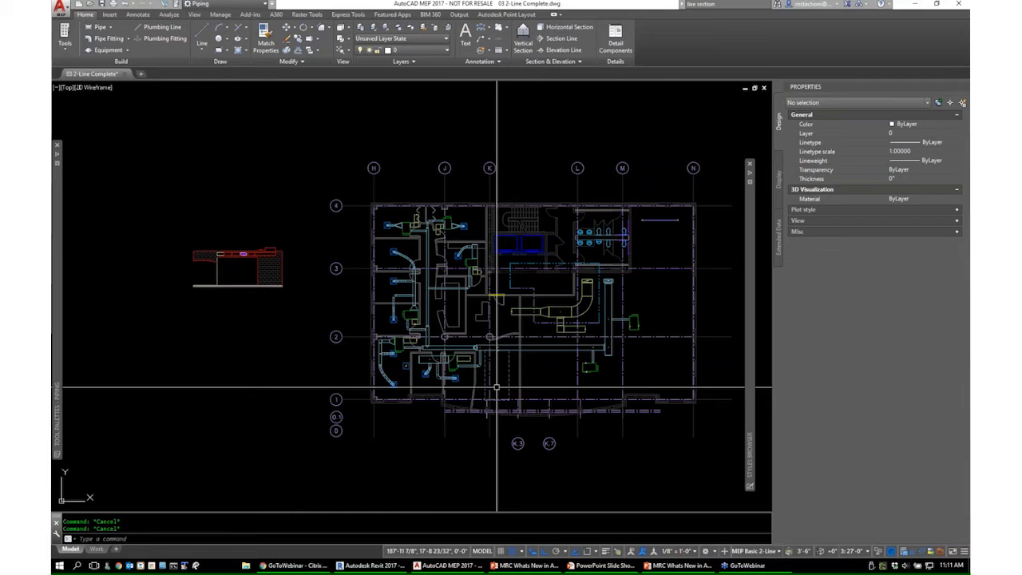
- Move the Styles Browser beside the floor plan and browse its HVAC, Piping, Plumbing and Schematic object categories
mouse_move(754, 231)
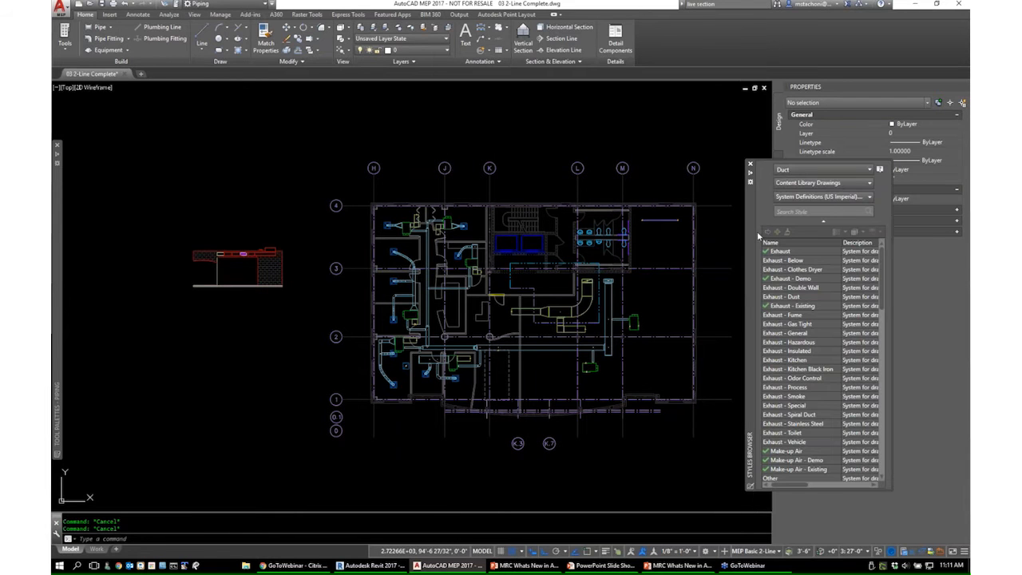
mouse_move(754, 214)
mouse_down()
mouse_move(416, 166)
mouse_move(132, 173)
mouse_up()
click(209, 132)
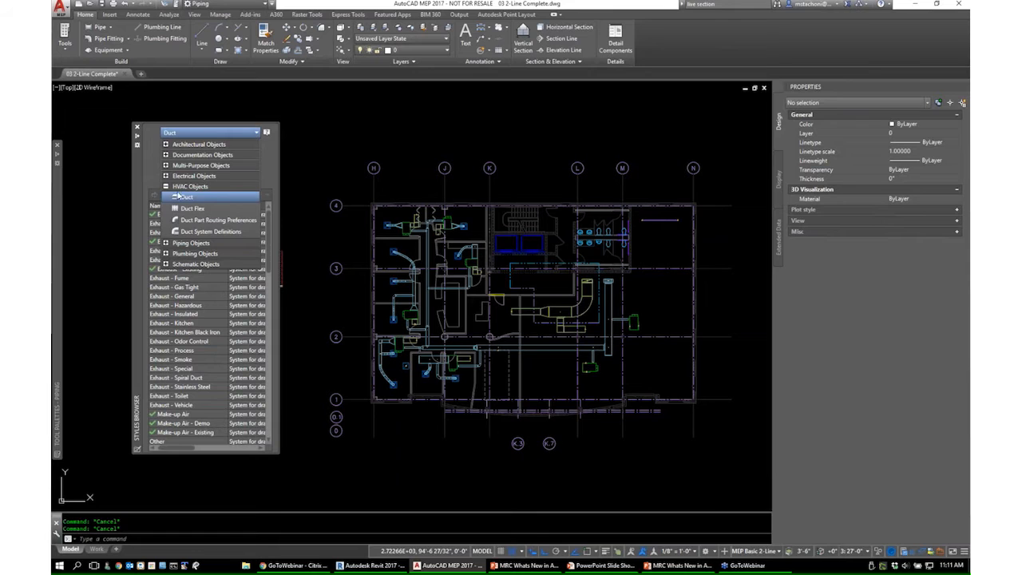
click(165, 187)
click(166, 197)
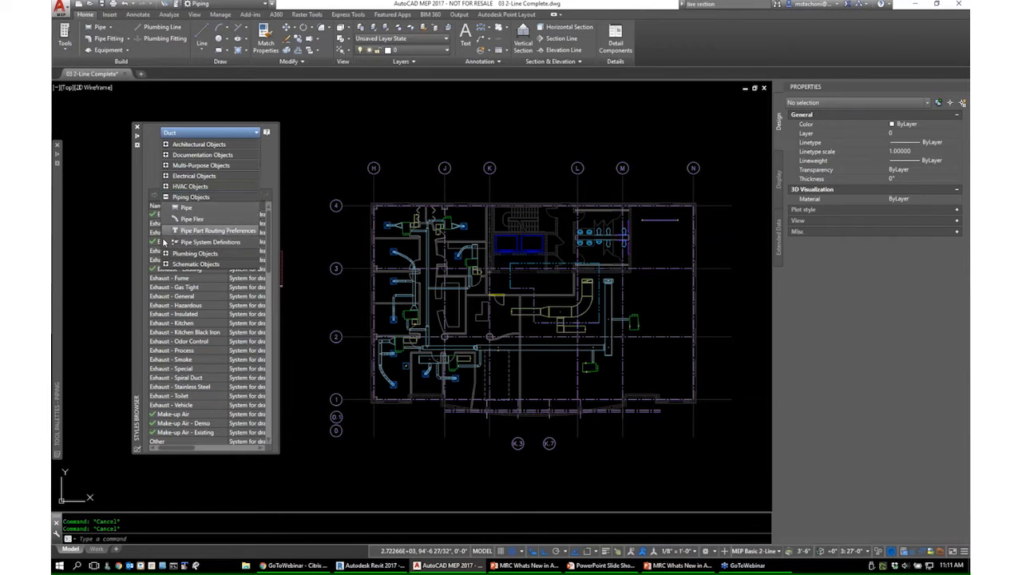
click(165, 254)
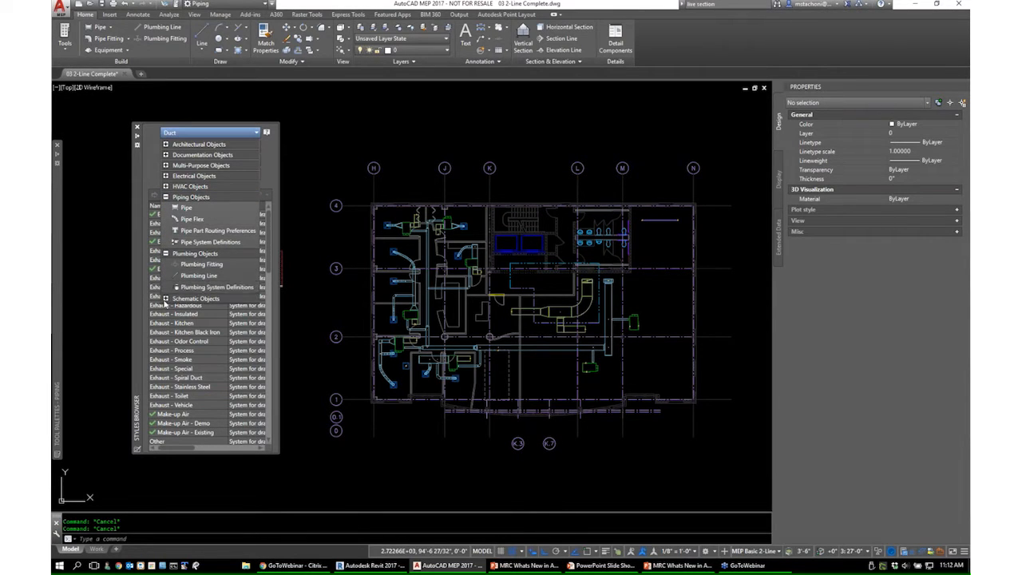
click(165, 298)
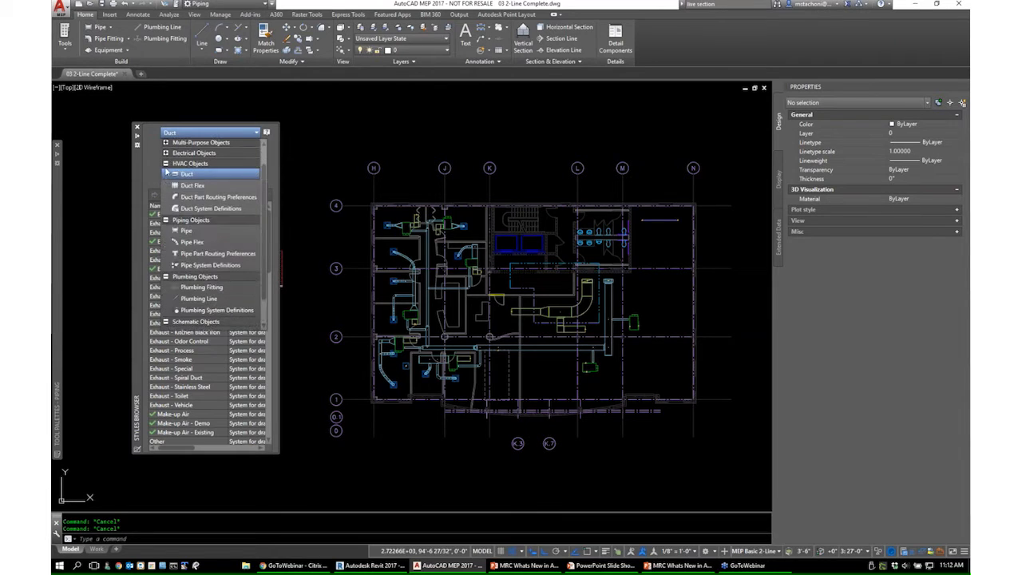
click(166, 206)
click(165, 218)
click(147, 158)
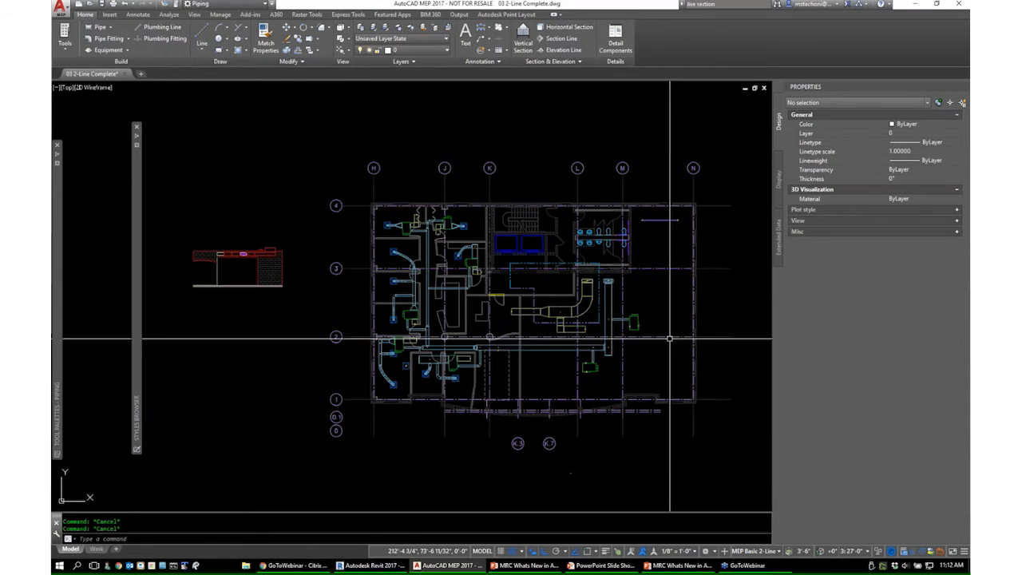
click(545, 566)
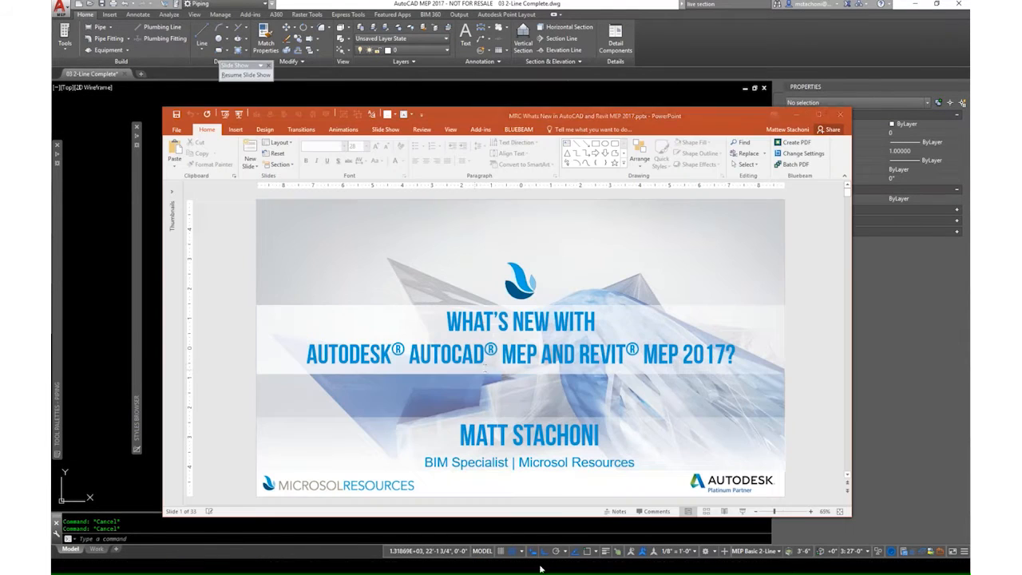
click(798, 114)
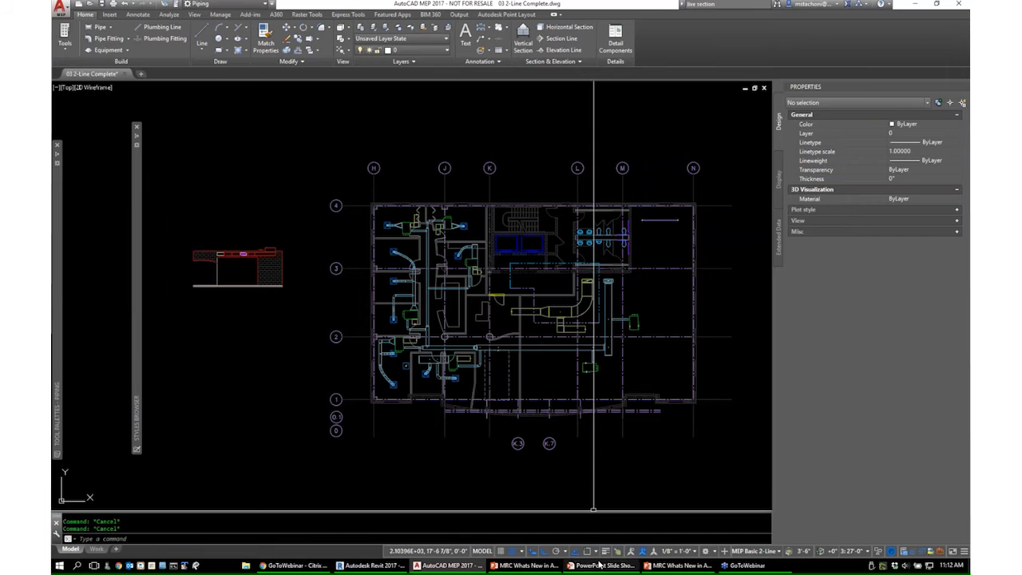
key(alt+Tab)
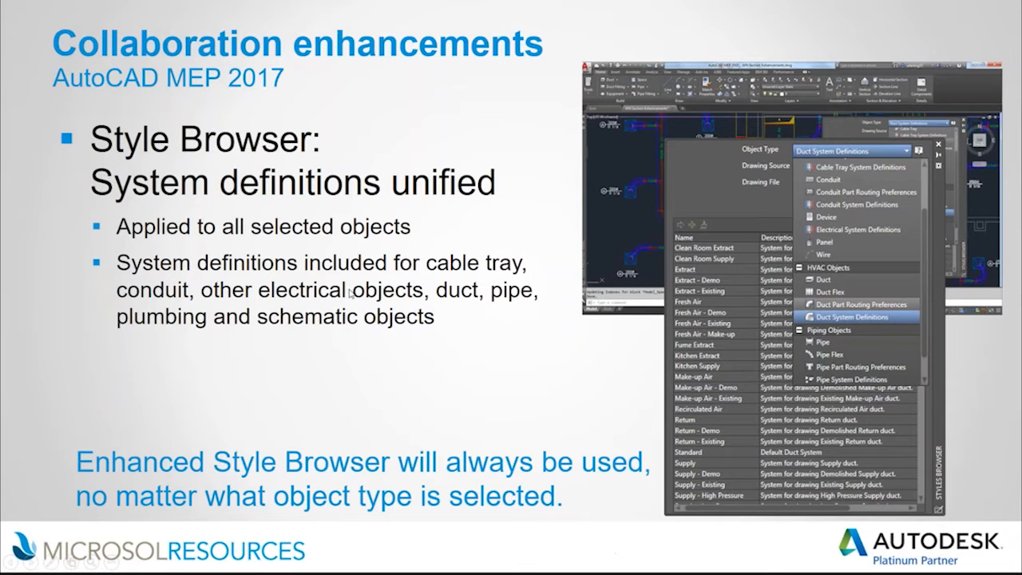
scroll(349, 294, down, 1)
scroll(372, 356, up, 1)
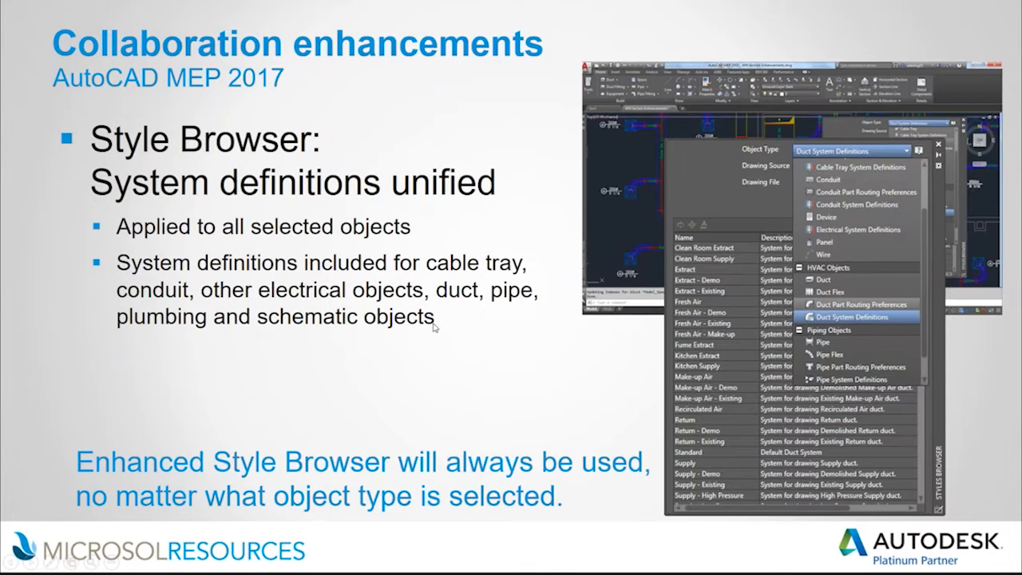
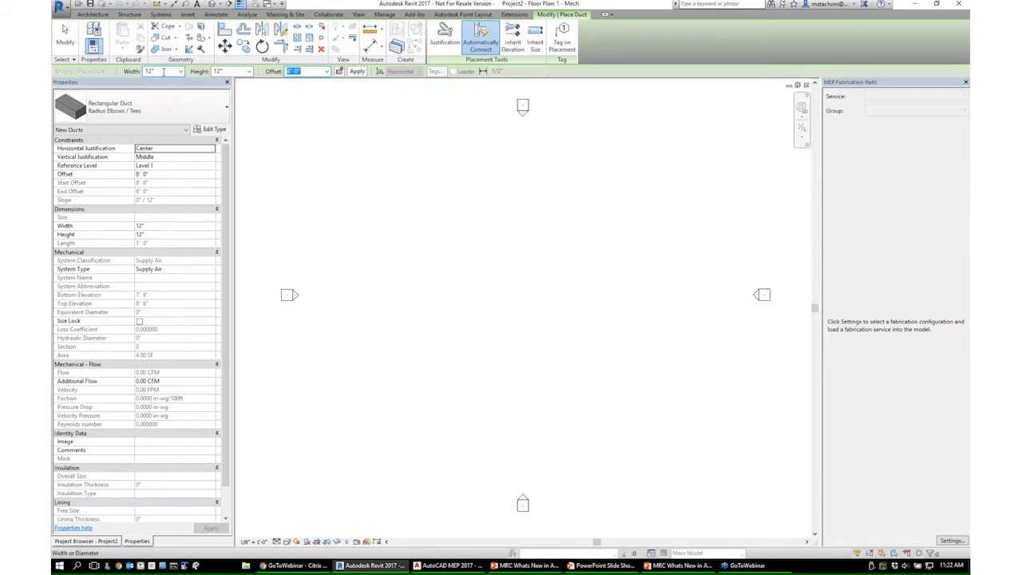
- Draw a 24" wide rectangular duct run with two right-angle radius elbows, its first segment about 21'-6" long
text(24)
key(Return)
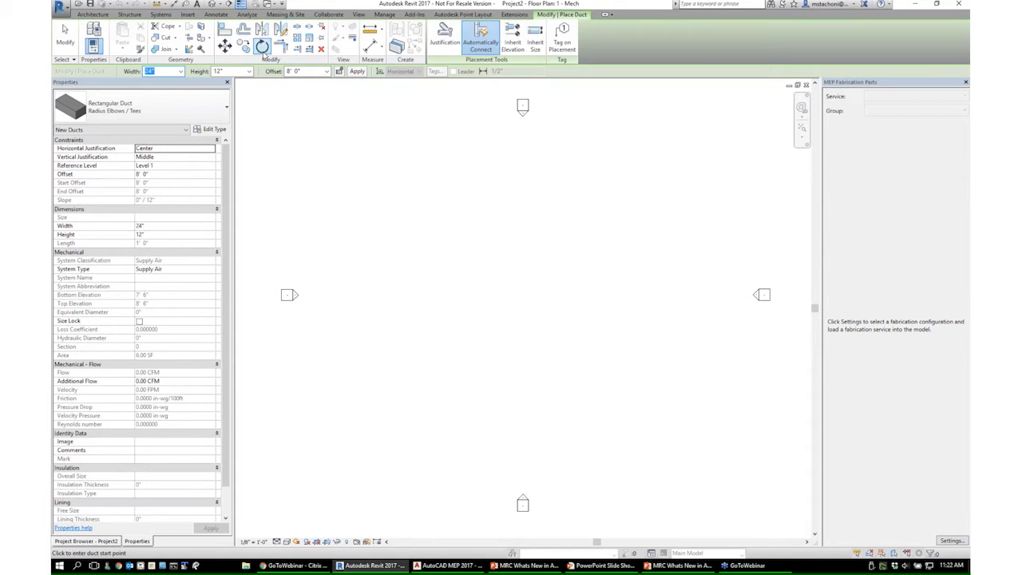
click(493, 360)
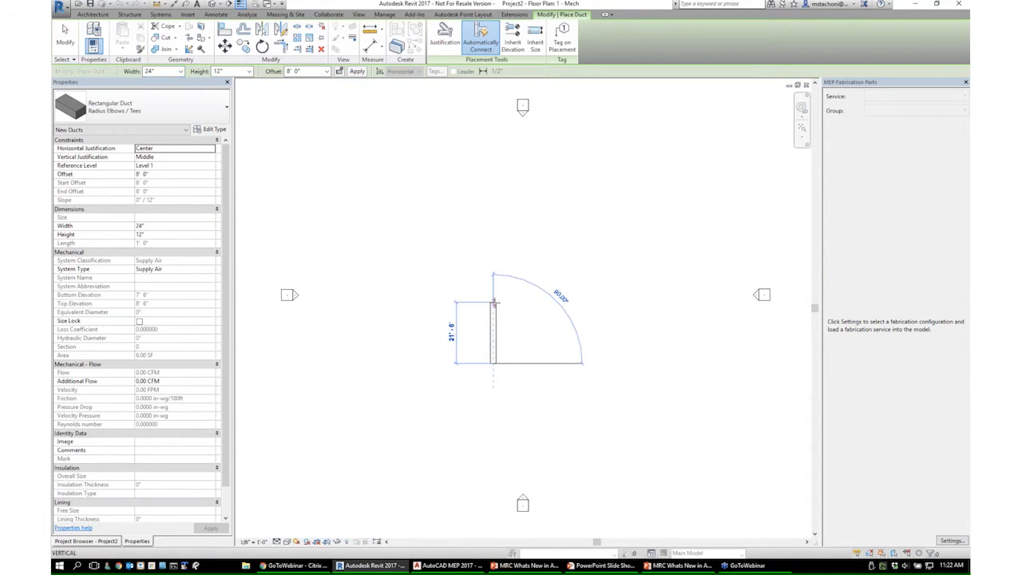
click(535, 305)
click(534, 219)
key(Escape)
key(Escape)
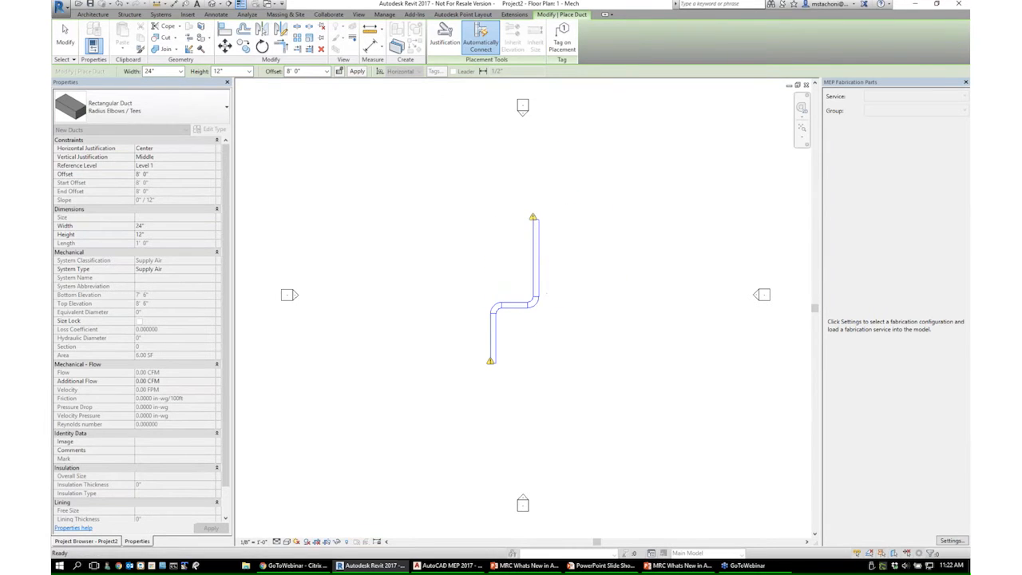
- Delete the whole radius-elbow duct run from the floor plan
click(535, 240)
key(Delete)
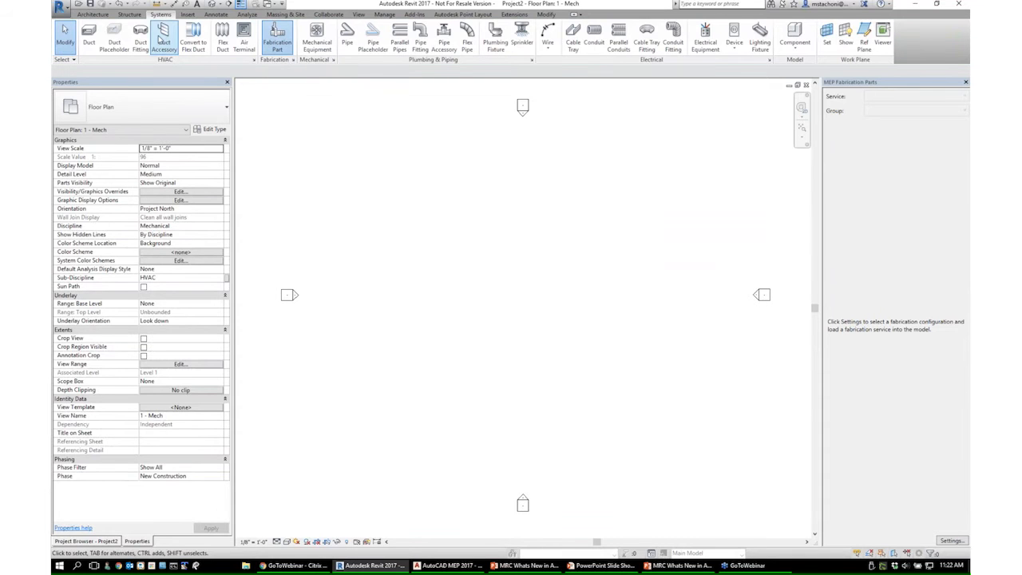
- Draw a 24" x 12" duct run of type Mitered Elbows / Taps at 8'-0" offset, with two right-angle turns and a final leg about 33'-5" long
click(89, 36)
click(142, 114)
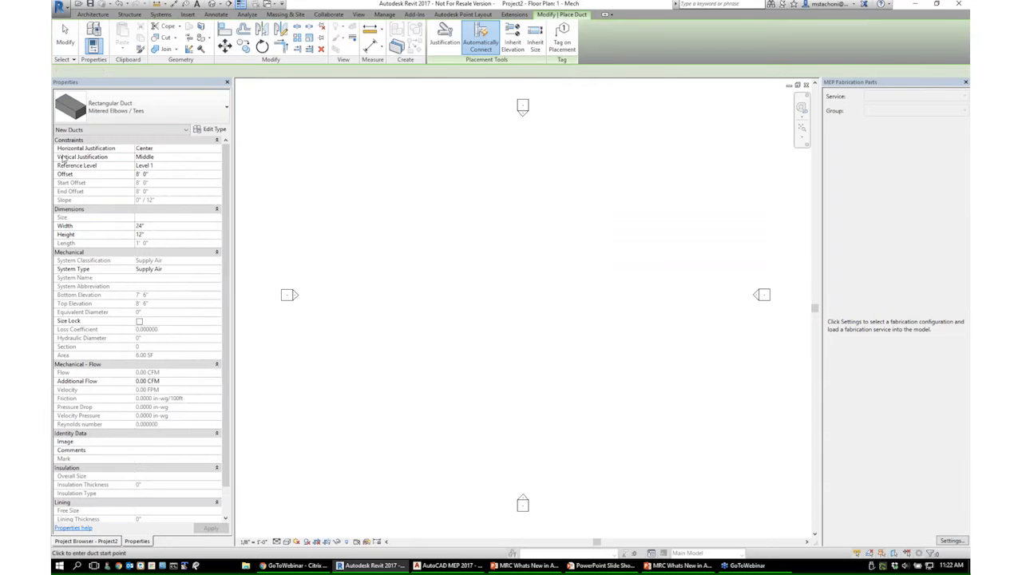
click(140, 106)
click(104, 197)
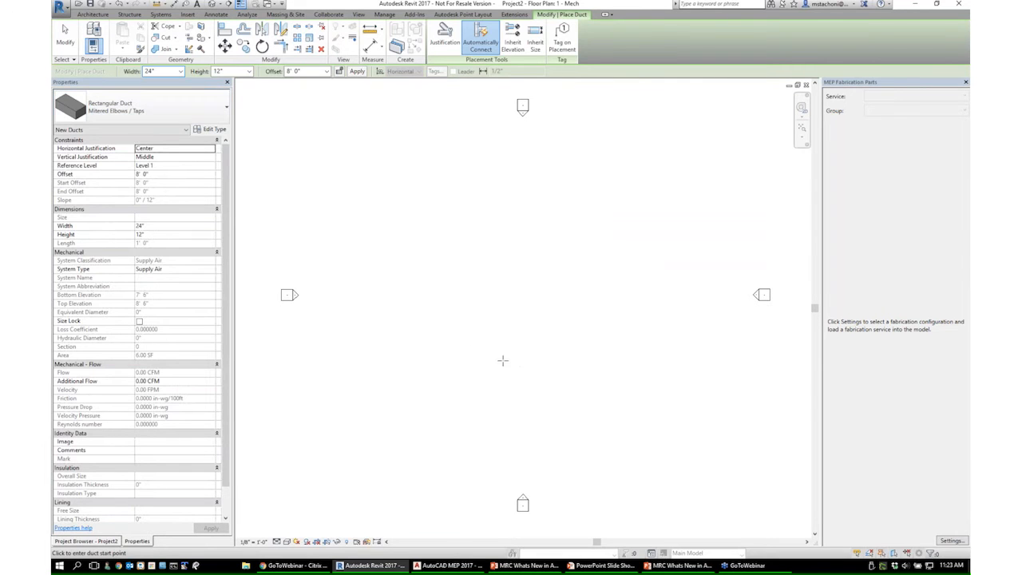
click(550, 382)
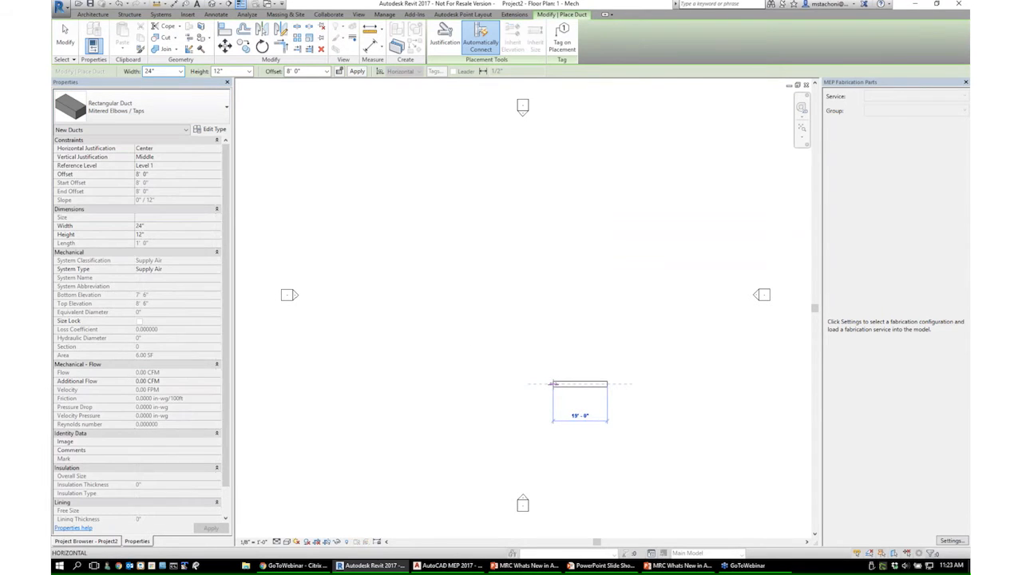
click(551, 262)
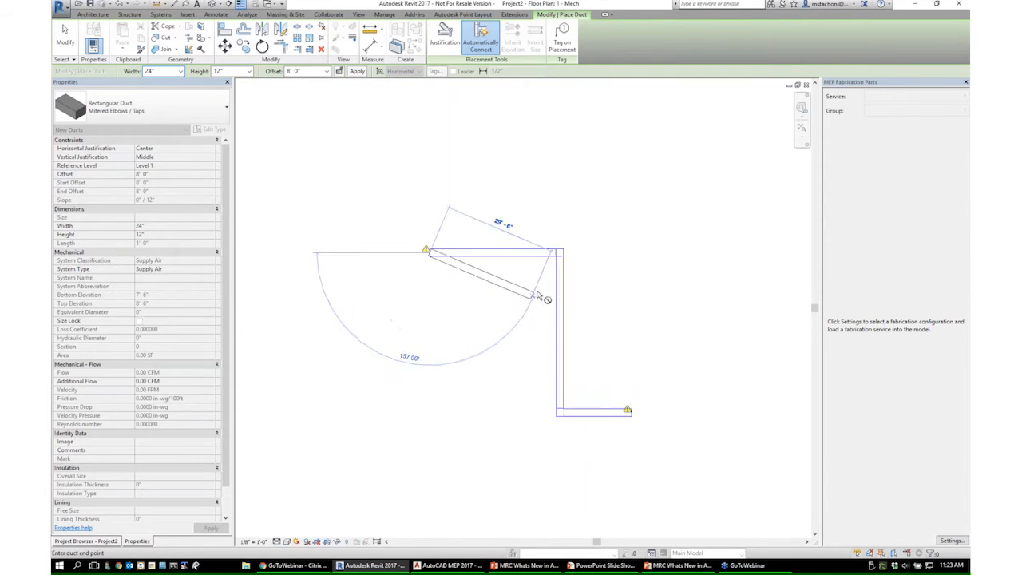
click(453, 262)
scroll(524, 347, up, 3)
key(Escape)
scroll(479, 219, up, 2)
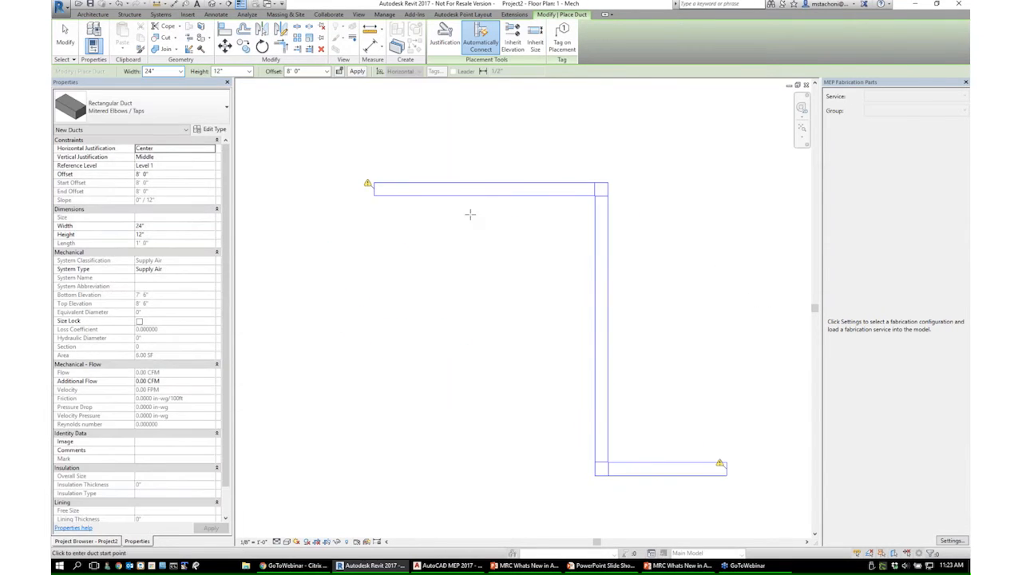
key(Escape)
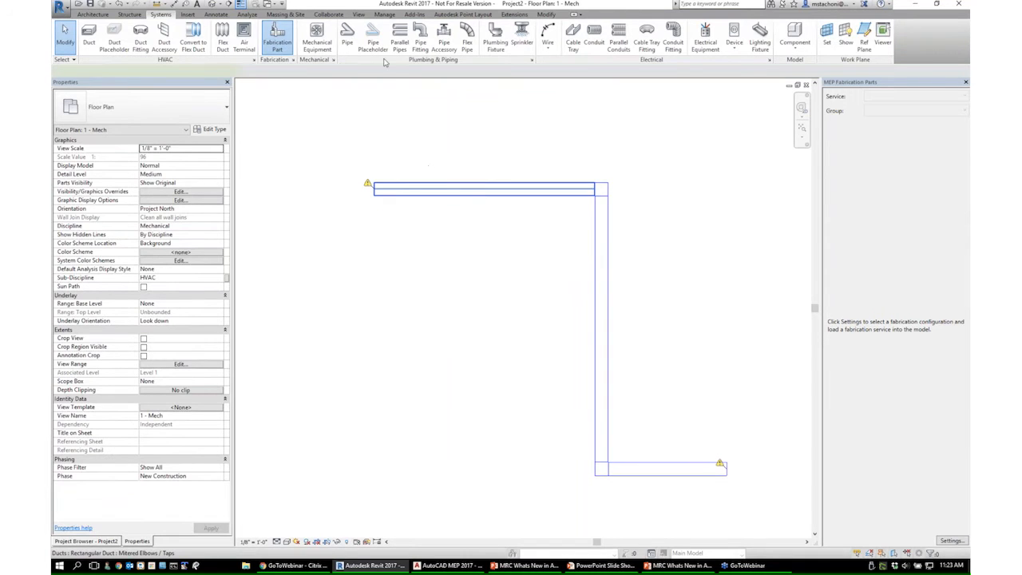
click(479, 189)
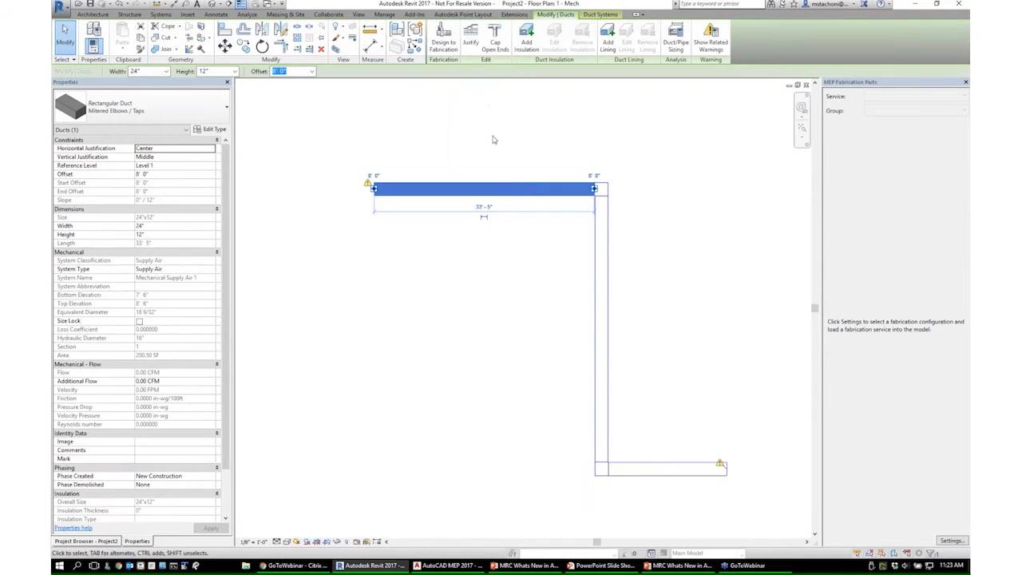
click(494, 140)
- Place six 24 x 24 Face 12 x 12 Connection supply diffusers at 7'-0" offset: four around the upper horizontal duct, two flanking the vertical duct
scroll(407, 311, down, 2)
click(244, 39)
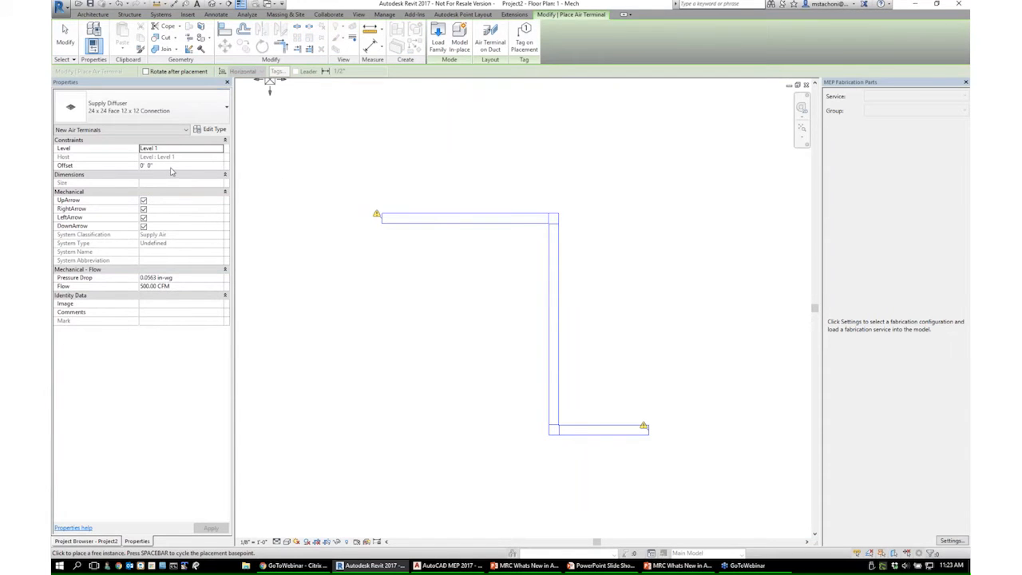
click(170, 165)
text(7)
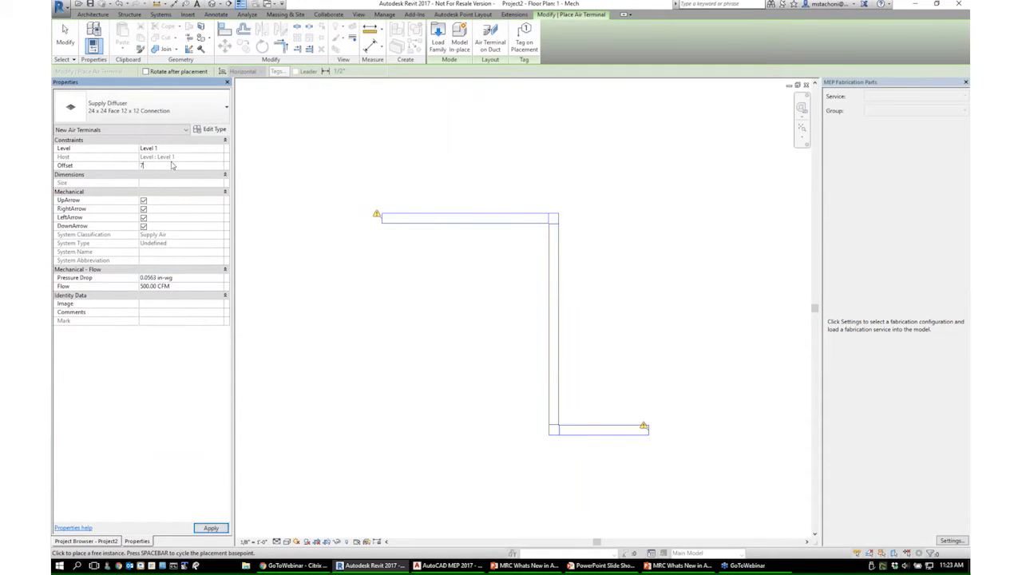
click(409, 174)
click(487, 174)
click(409, 264)
click(486, 264)
click(514, 364)
click(594, 364)
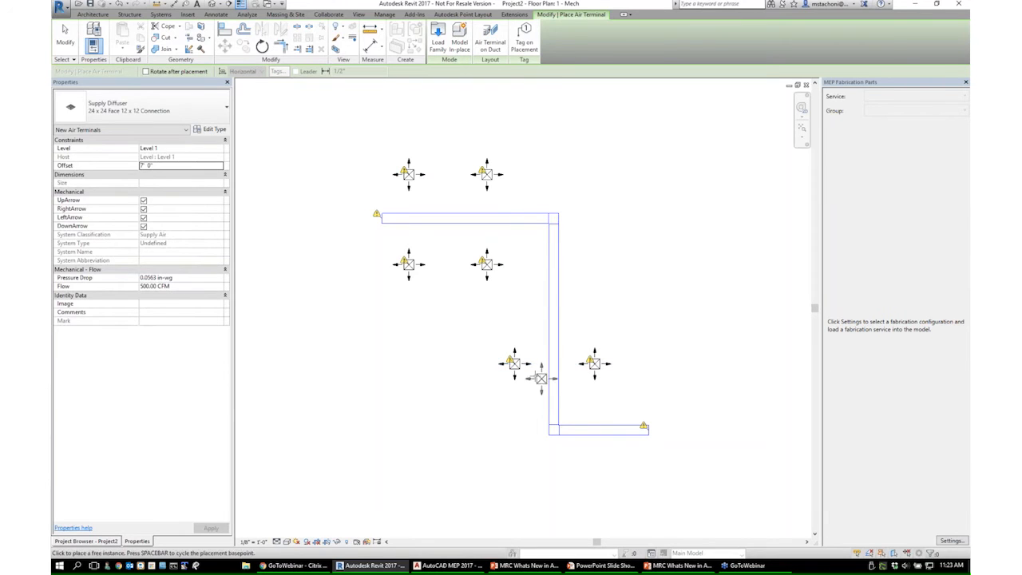
key(Escape)
key(Escape)
- Move the diffuser on the left of the vertical duct slightly farther away from the duct
click(515, 365)
drag(514, 364, 498, 364)
key(Escape)
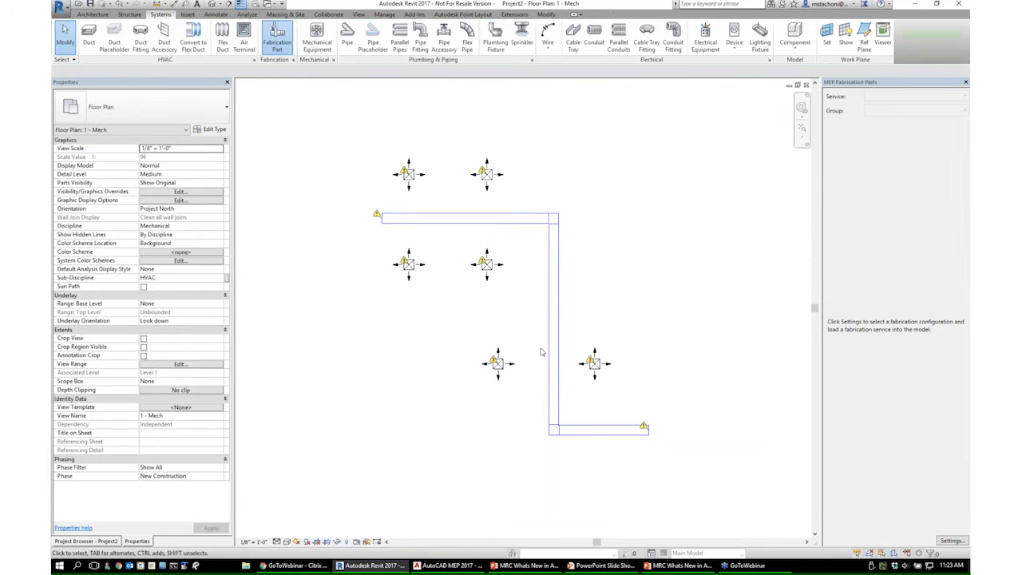
- Split the vertical duct about 22'-4" below the upper elbow, just above the two flanking diffusers
scroll(556, 321, up, 1)
middle_drag(556, 321, 544, 317)
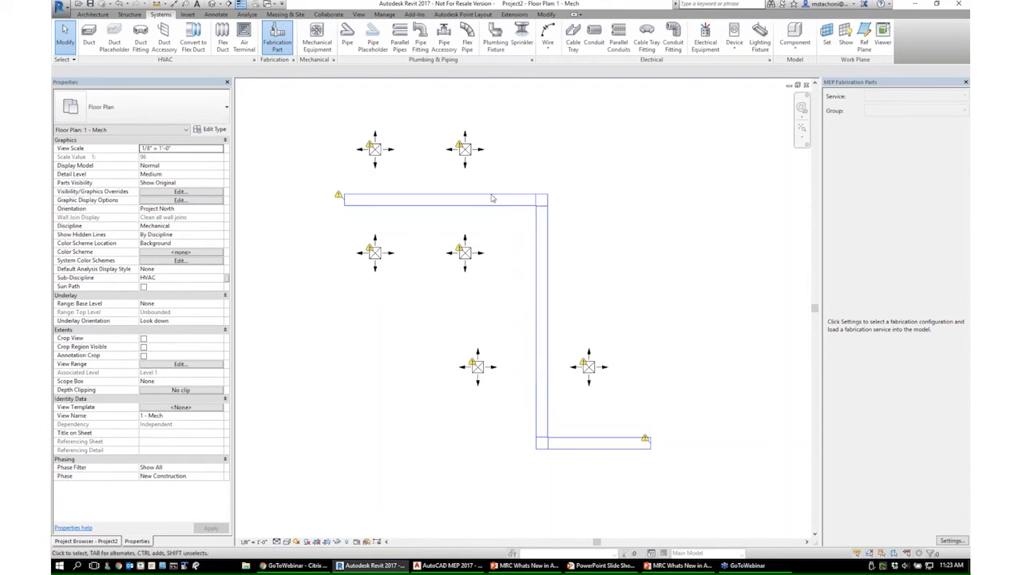
click(542, 302)
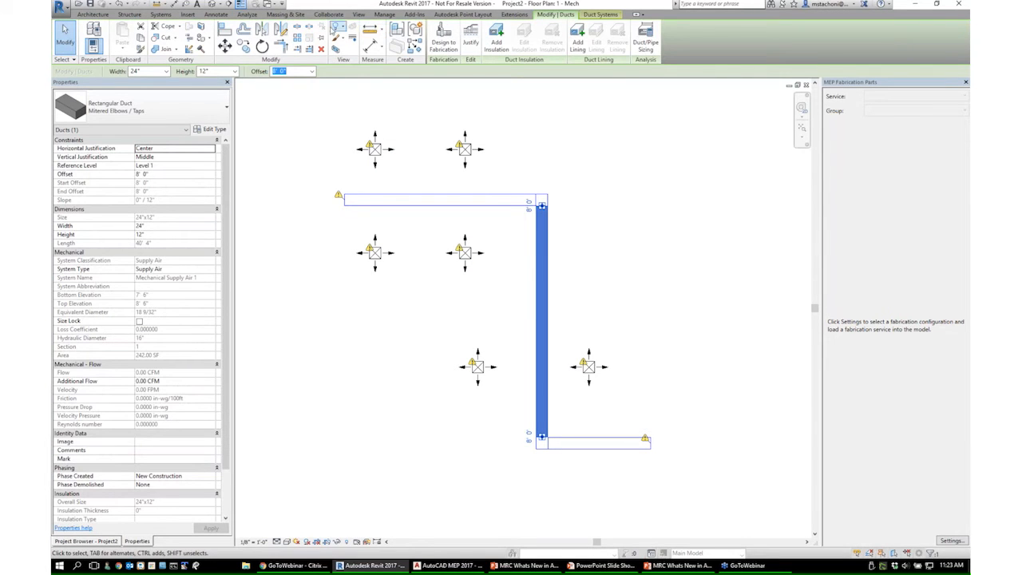
click(296, 28)
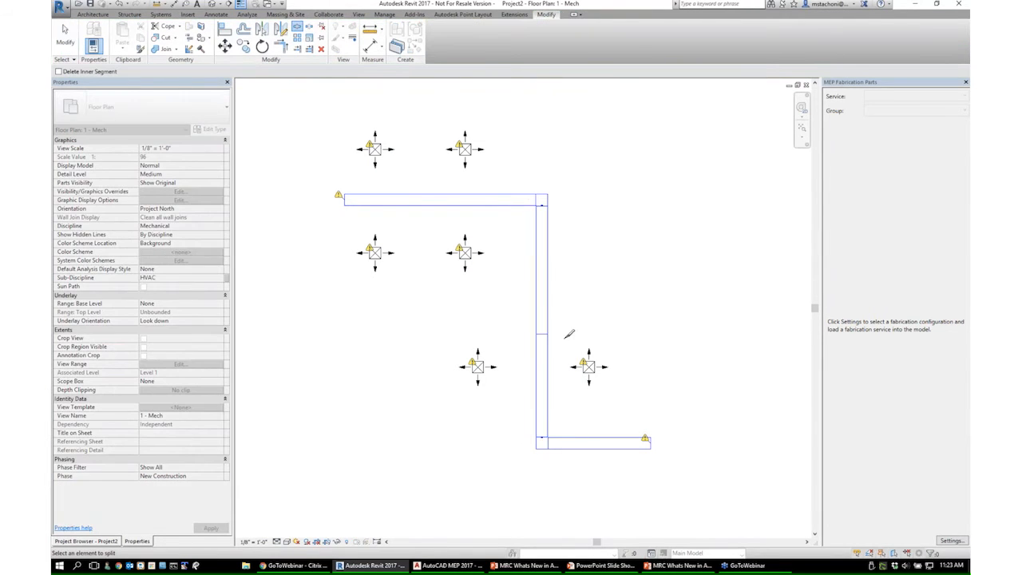
key(Escape)
- Set the width of the upper vertical segment and the upper horizontal duct to 18"
click(542, 228)
click(561, 247)
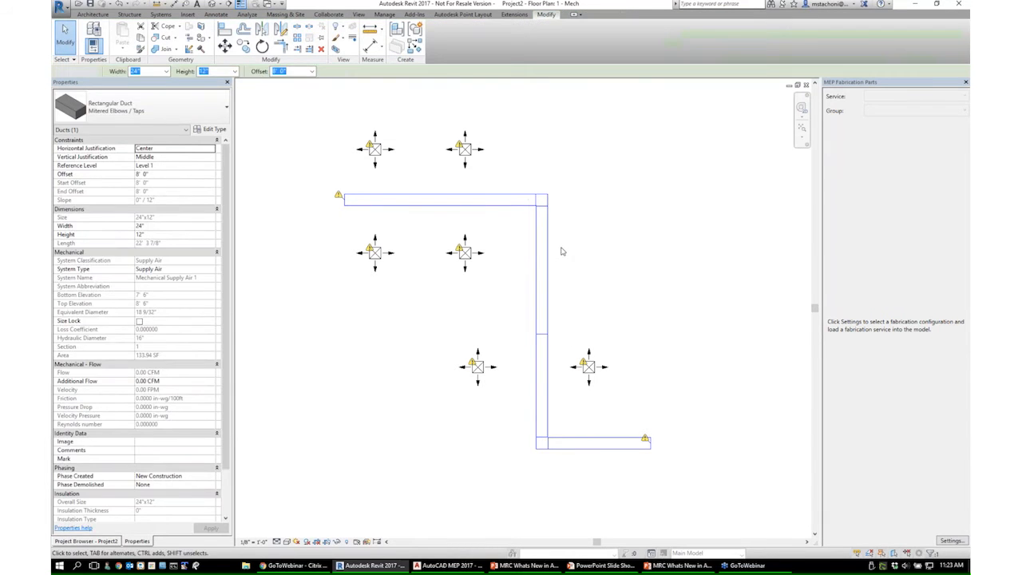
click(541, 228)
ctrl+click(527, 201)
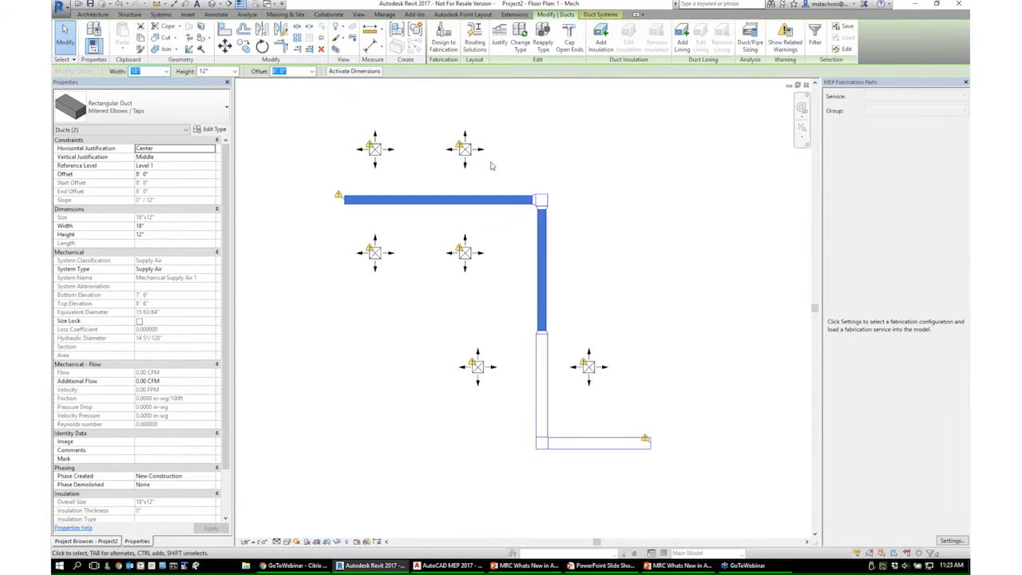
click(562, 184)
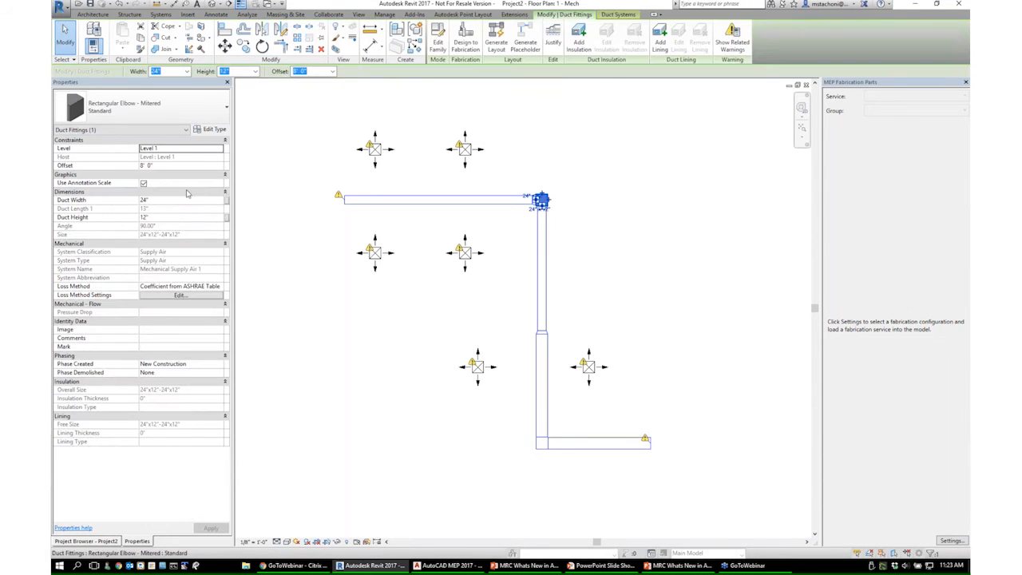
- Set the duct width of the upper mitered elbow to 18"
click(170, 200)
text(18)
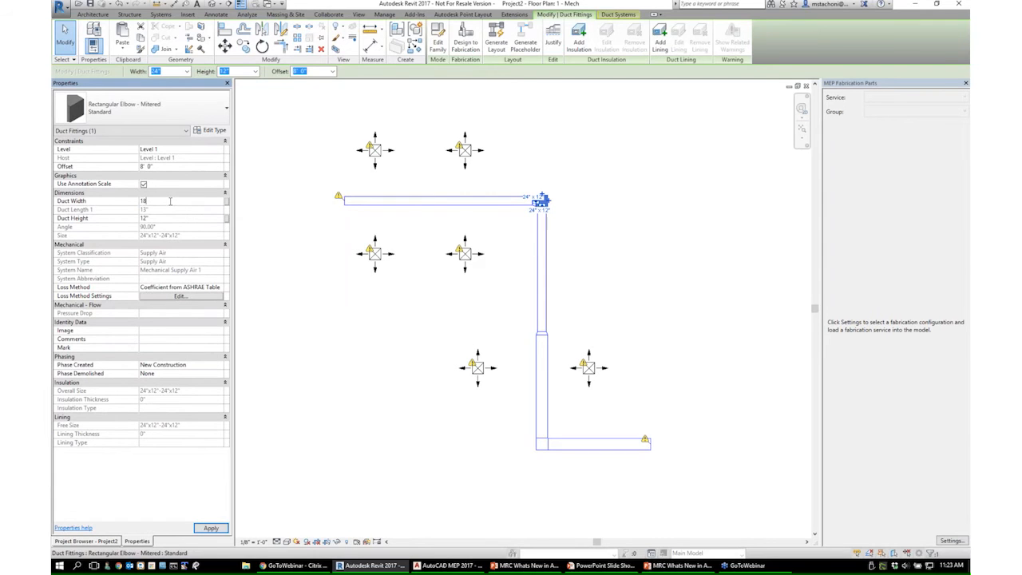
click(575, 241)
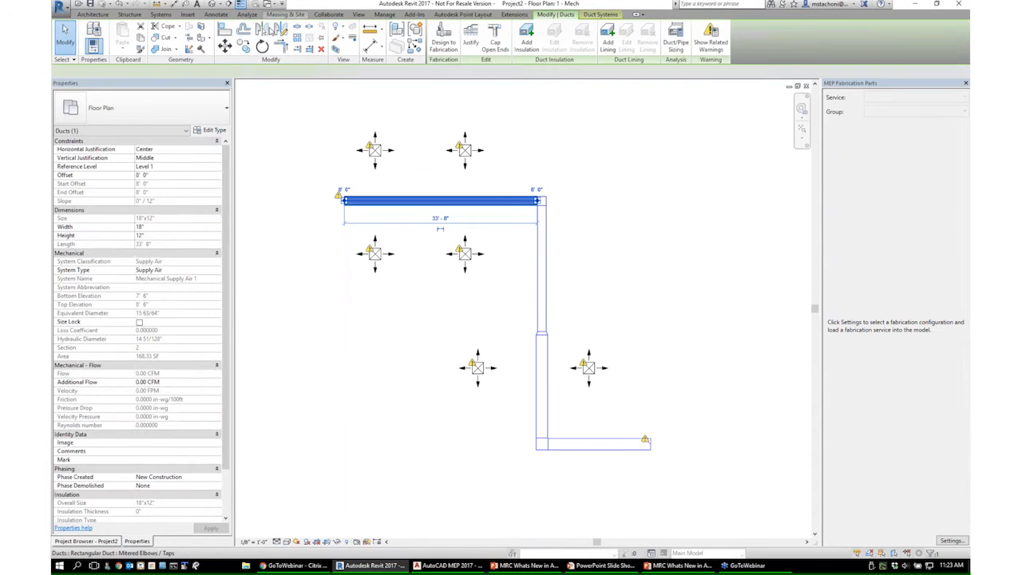
- Split the upper horizontal duct about 13'-6" from its open end and set that end segment's width to 12"
click(298, 27)
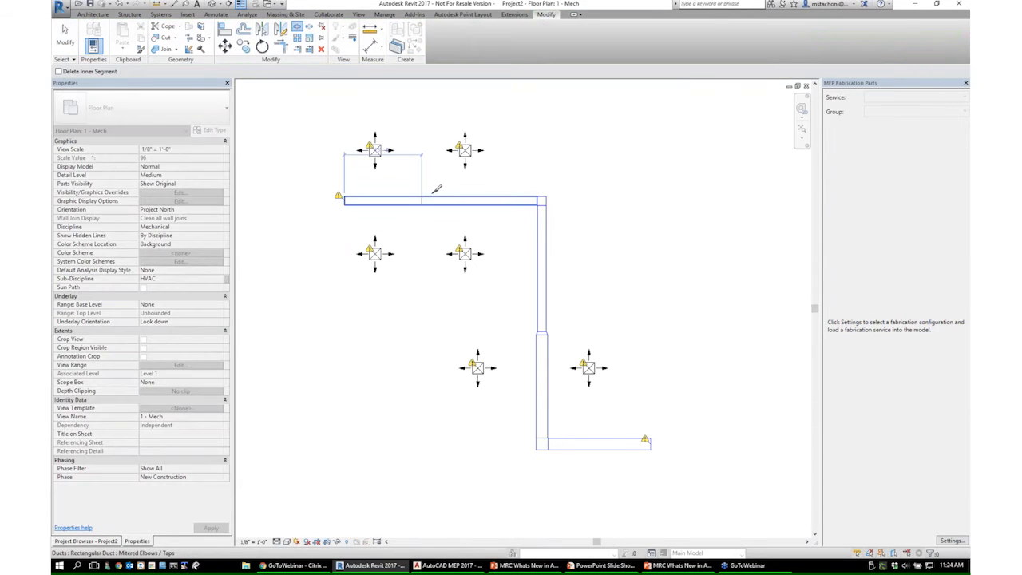
click(424, 199)
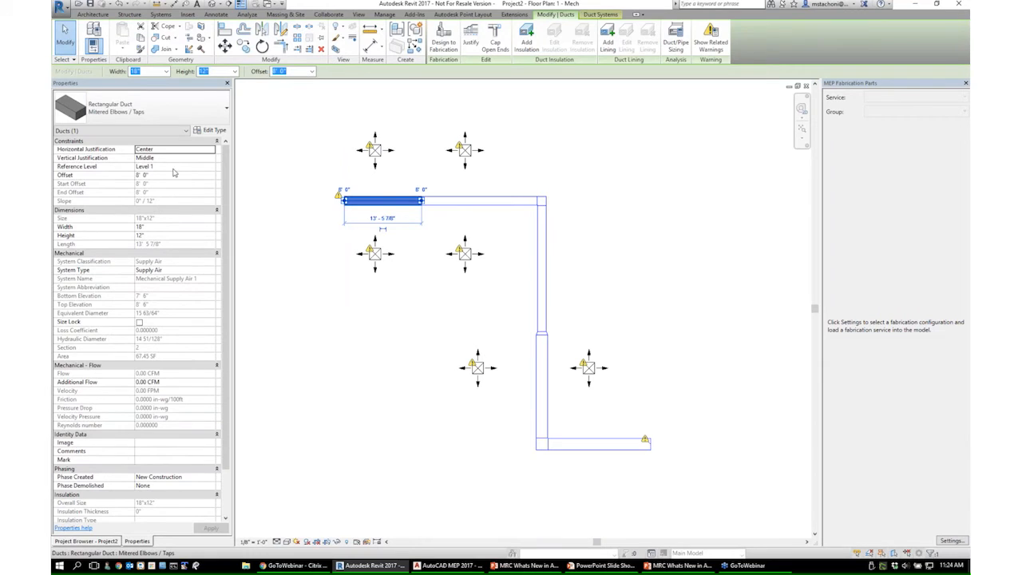
click(184, 226)
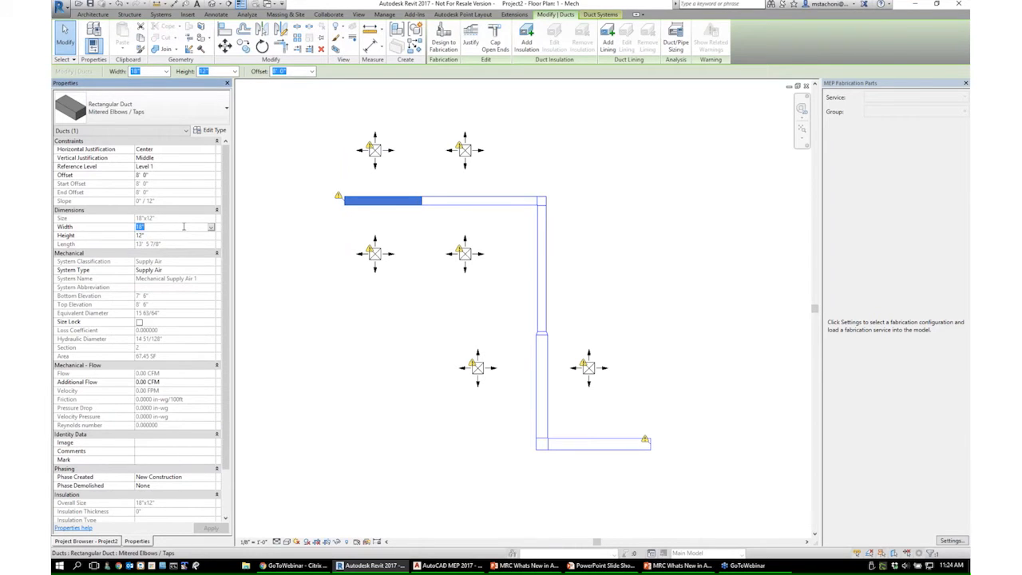
text(12)
key(Tab)
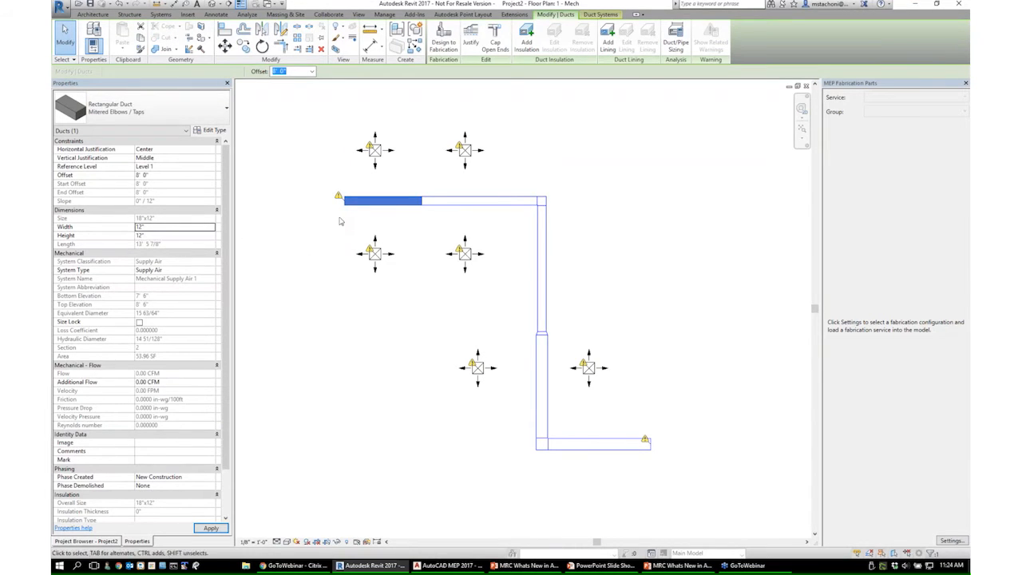
click(478, 228)
- Connect the two diffusers flanking the lower vertical duct into that duct with Connect Into
middle_drag(531, 262, 516, 258)
scroll(549, 374, up, 2)
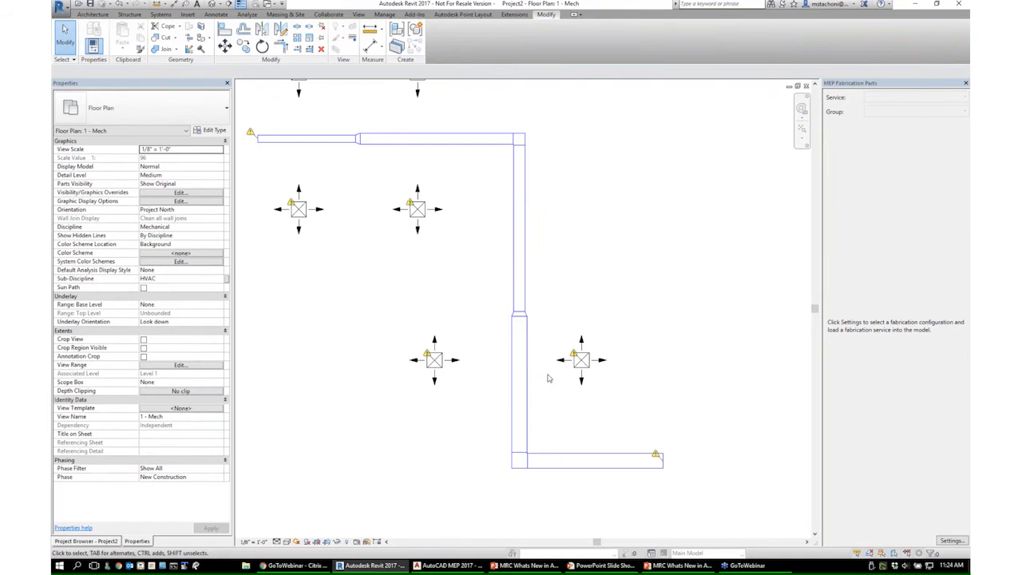
click(591, 364)
click(496, 36)
click(521, 351)
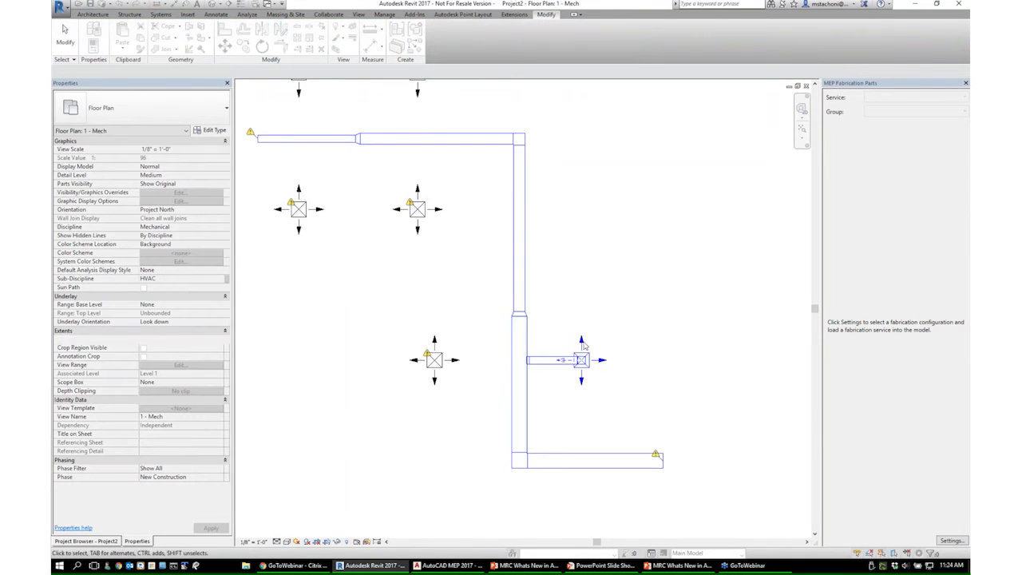
click(470, 341)
click(496, 36)
click(513, 343)
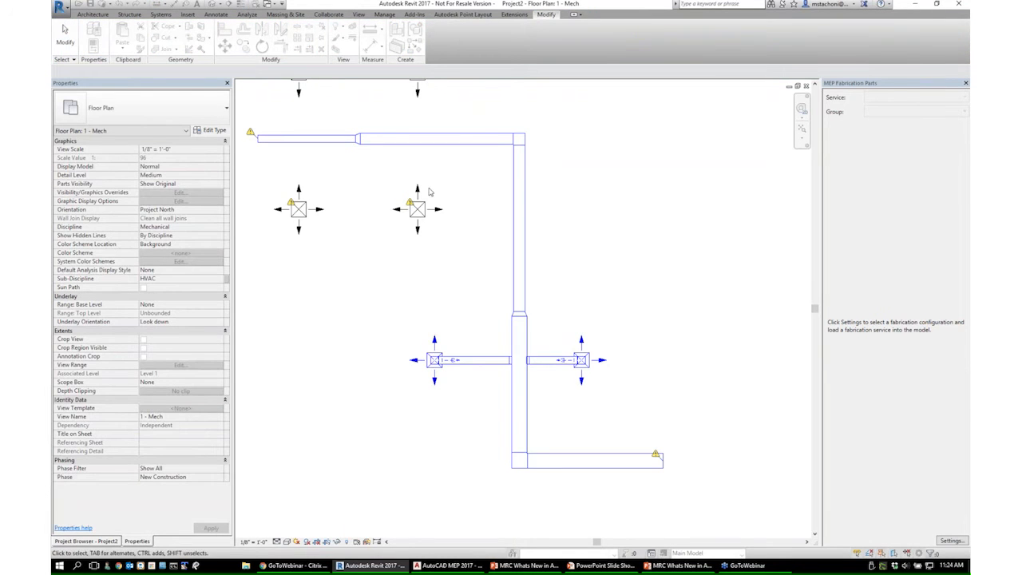
- Connect the two diffusers above and below the 18" horizontal duct into that duct
middle_drag(434, 192, 502, 249)
click(478, 259)
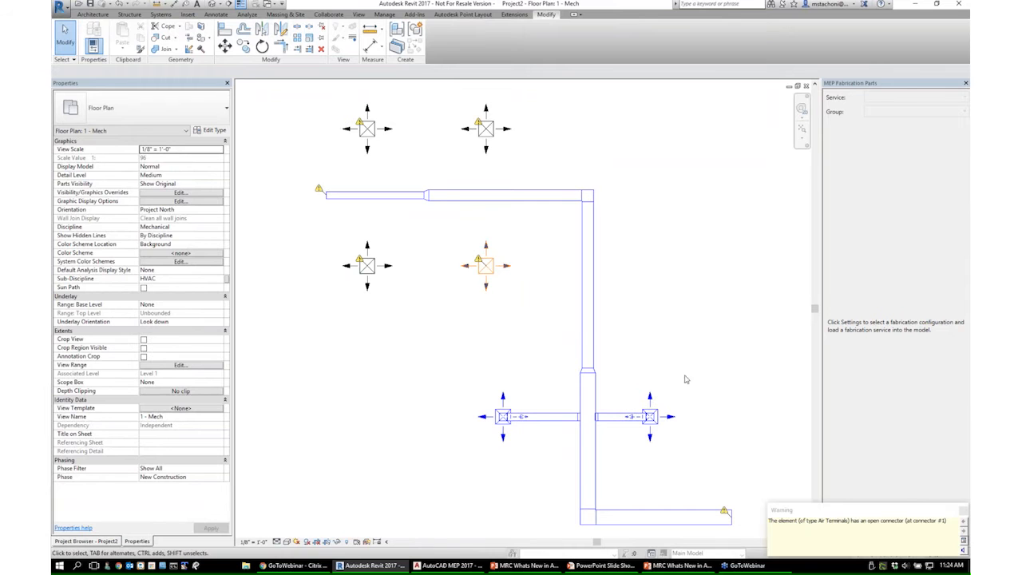
click(963, 511)
click(486, 265)
click(496, 40)
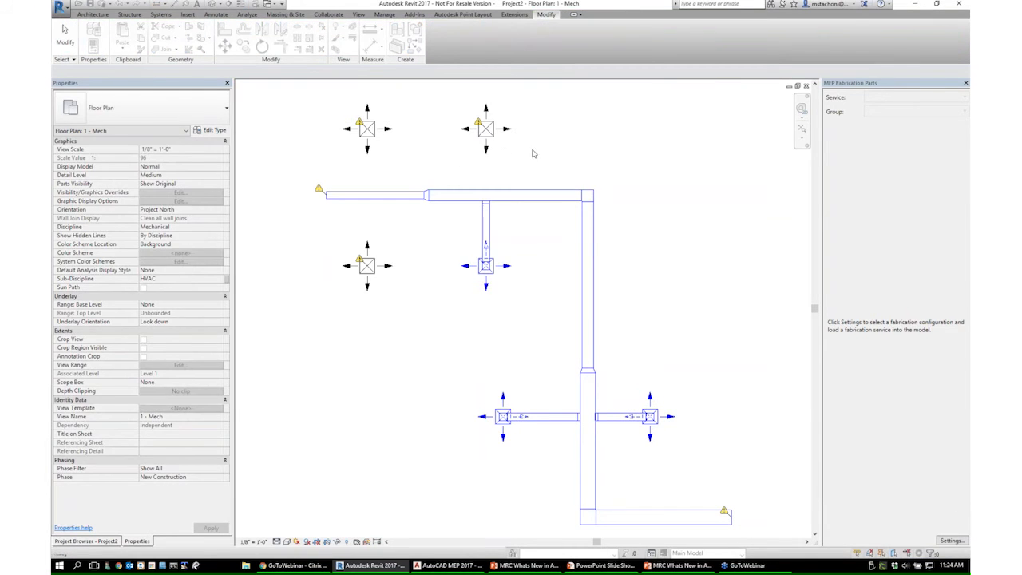
click(511, 195)
click(485, 128)
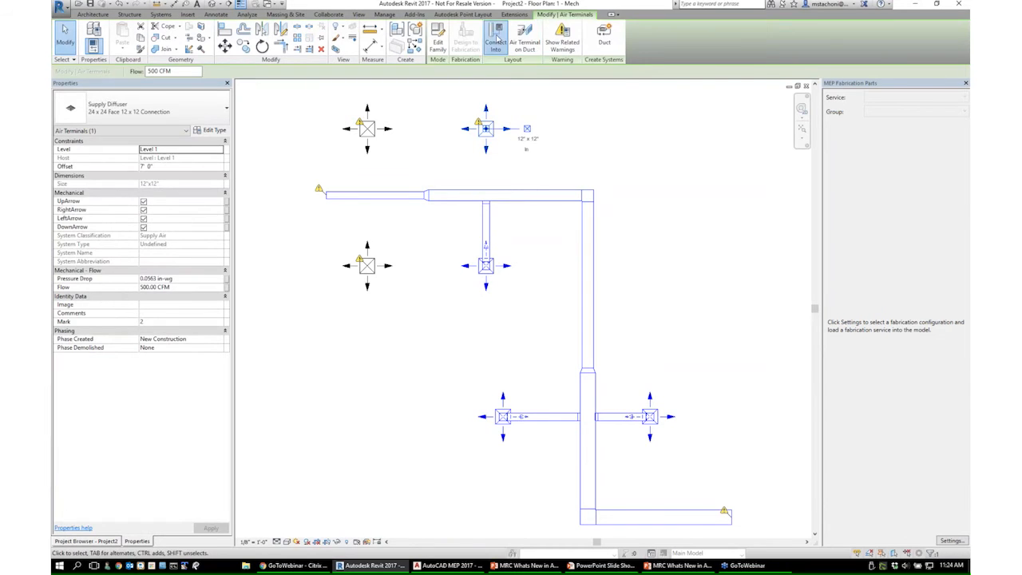
click(496, 40)
click(512, 195)
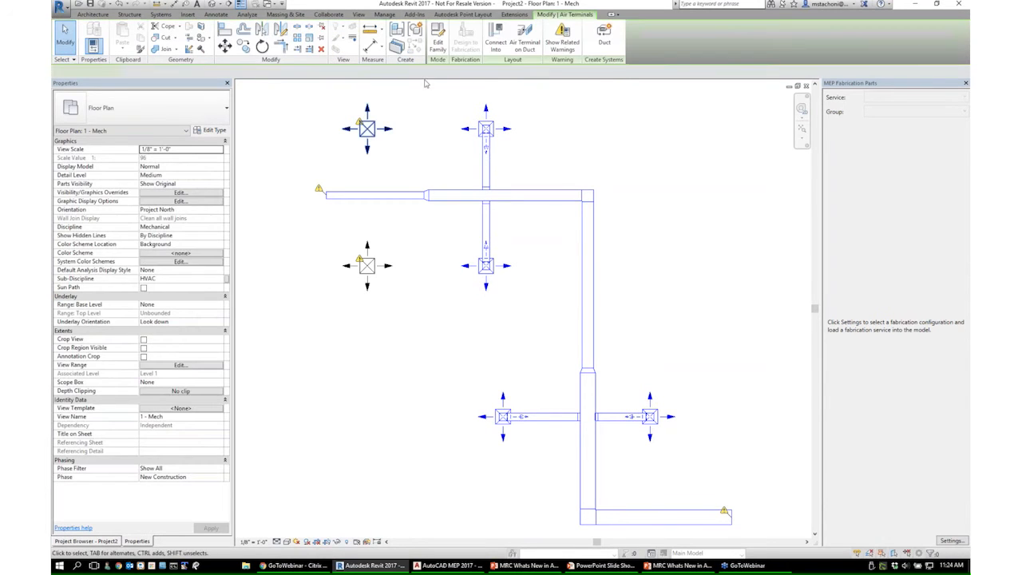
- Connect the remaining two diffusers into the 12" end segment of the horizontal duct
click(391, 122)
click(496, 40)
click(384, 197)
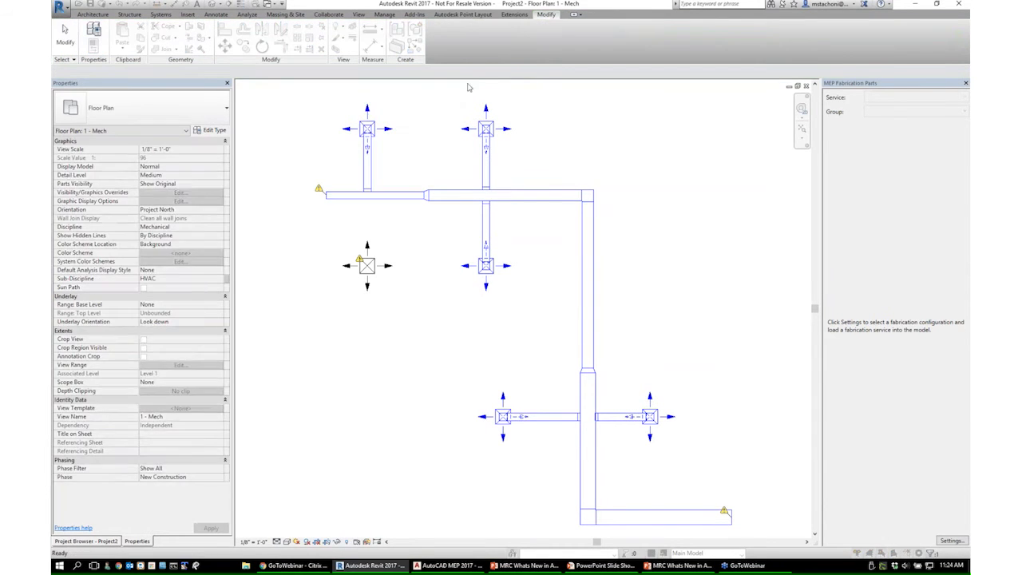
click(390, 242)
click(496, 40)
click(373, 204)
scroll(464, 290, down, 3)
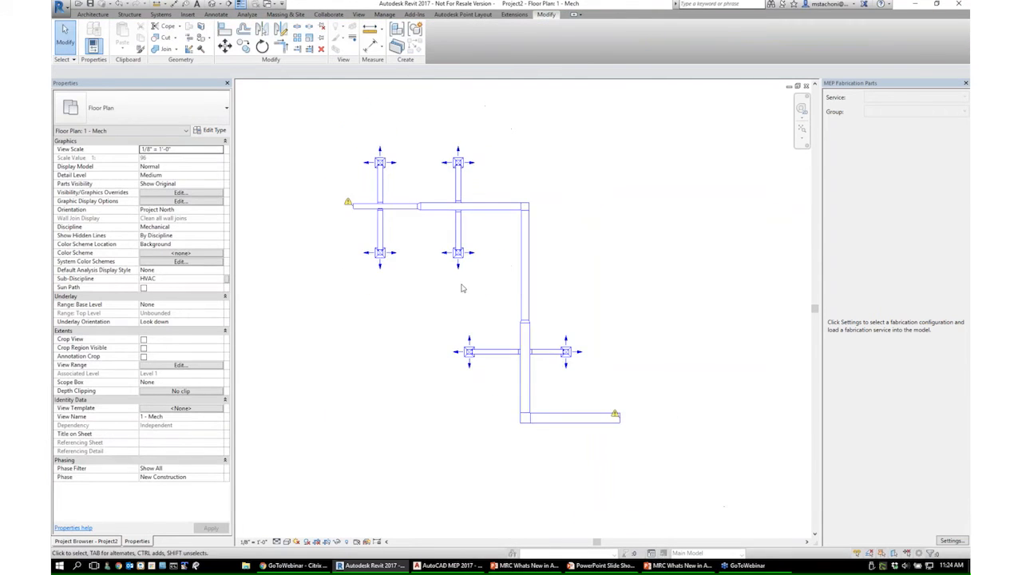
scroll(599, 419, up, 2)
scroll(591, 403, down, 2)
scroll(559, 356, down, 2)
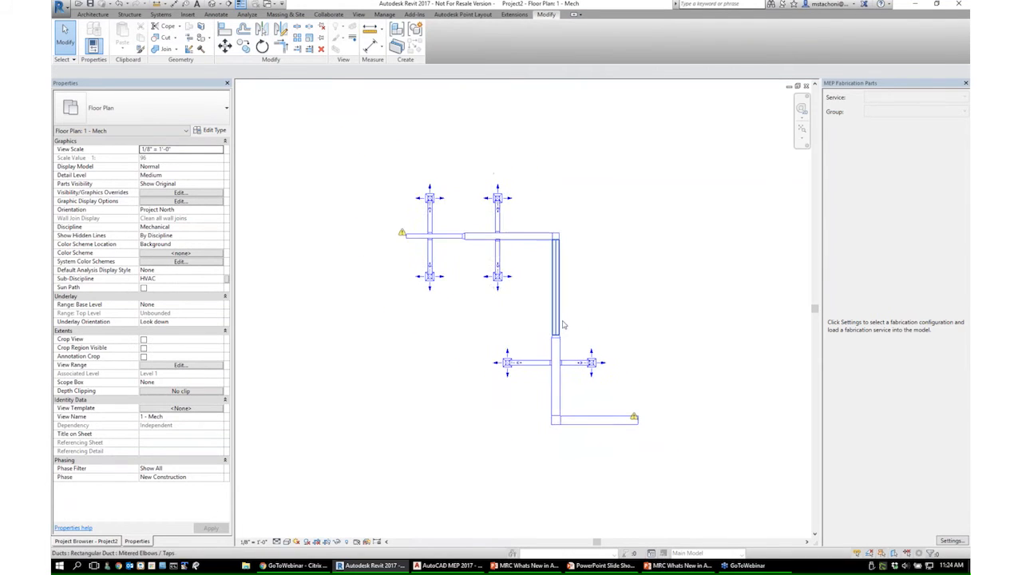
scroll(560, 324, up, 3)
middle_drag(577, 321, 567, 316)
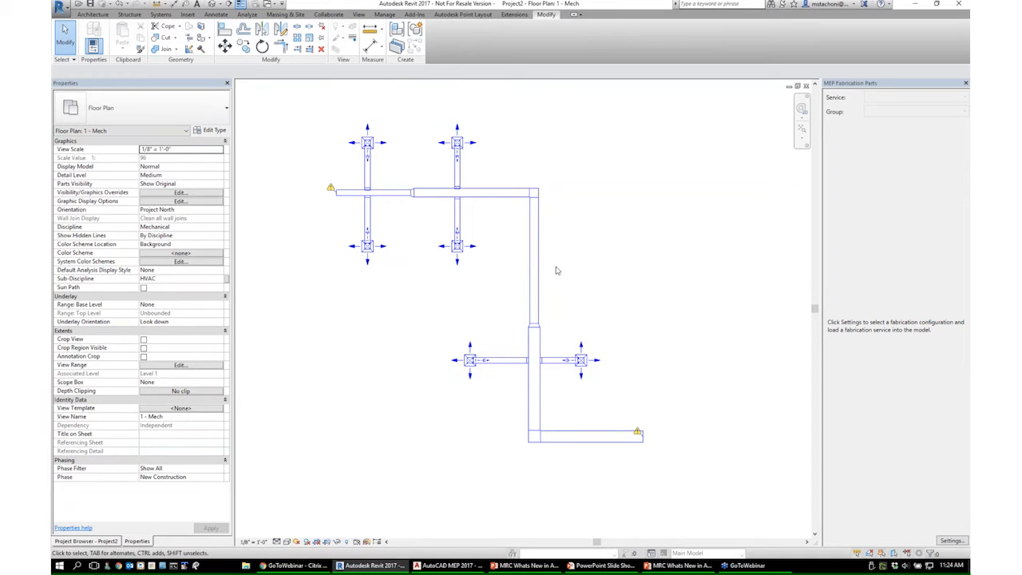
click(160, 14)
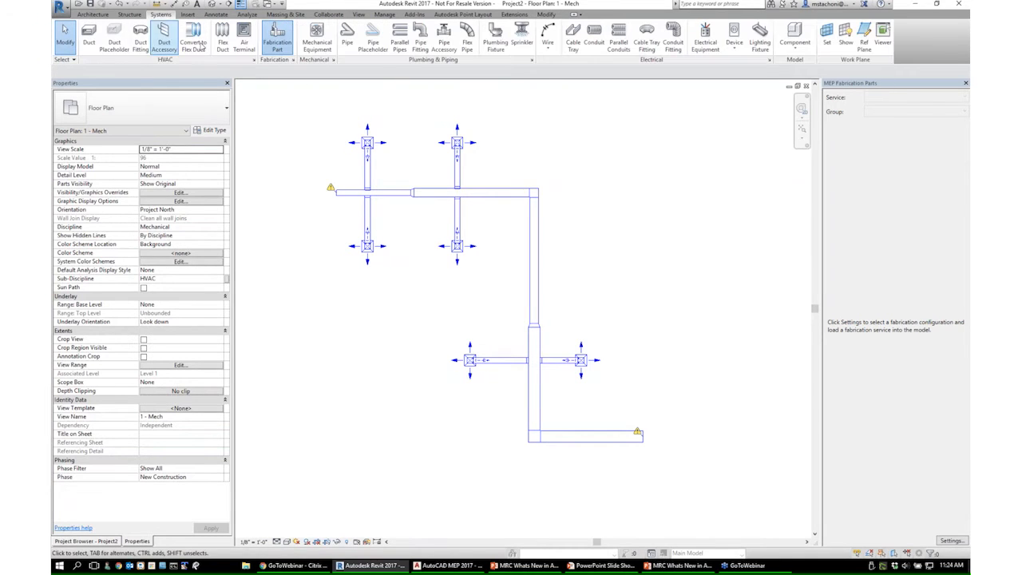
- Display the MEP fabrication parts and set the fabrication configuration to Revit MEP Imperial Content V2.0
click(274, 36)
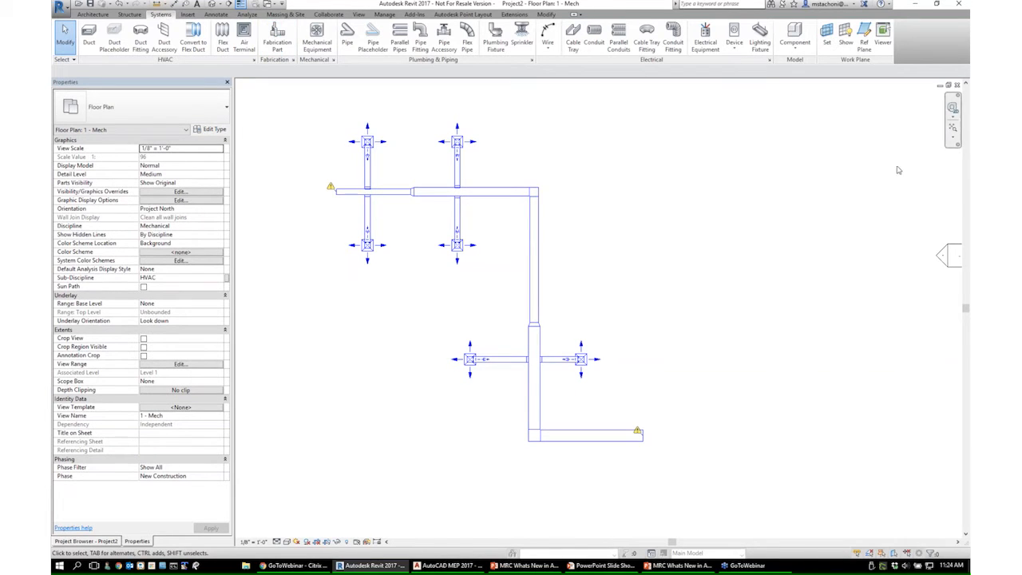
click(277, 36)
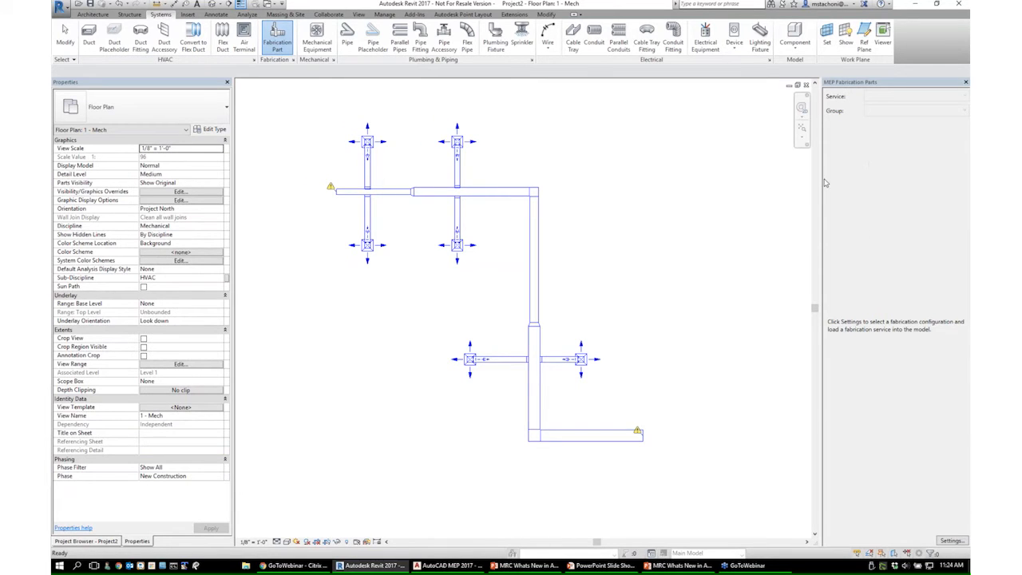
drag(821, 170, 810, 177)
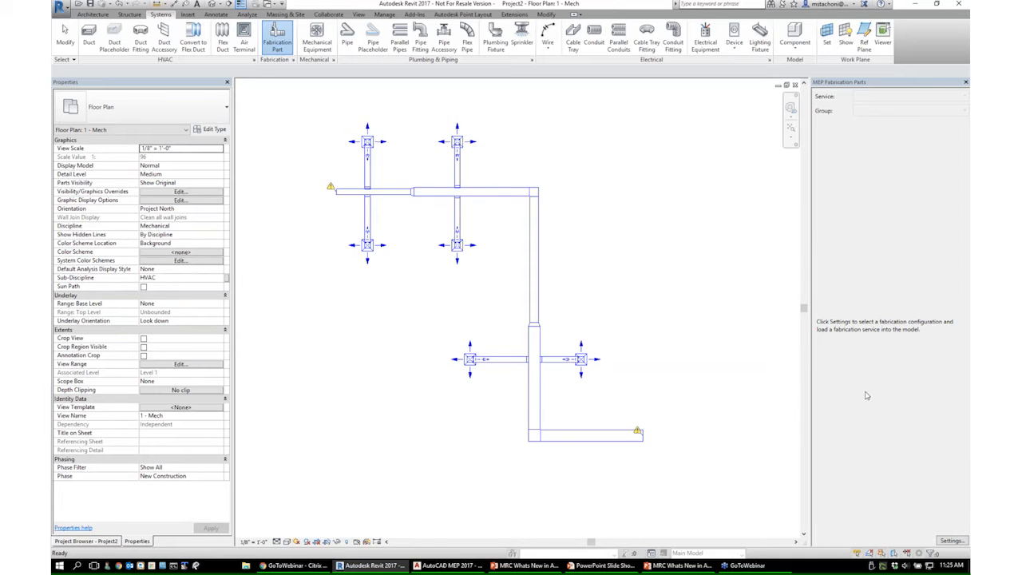
click(951, 541)
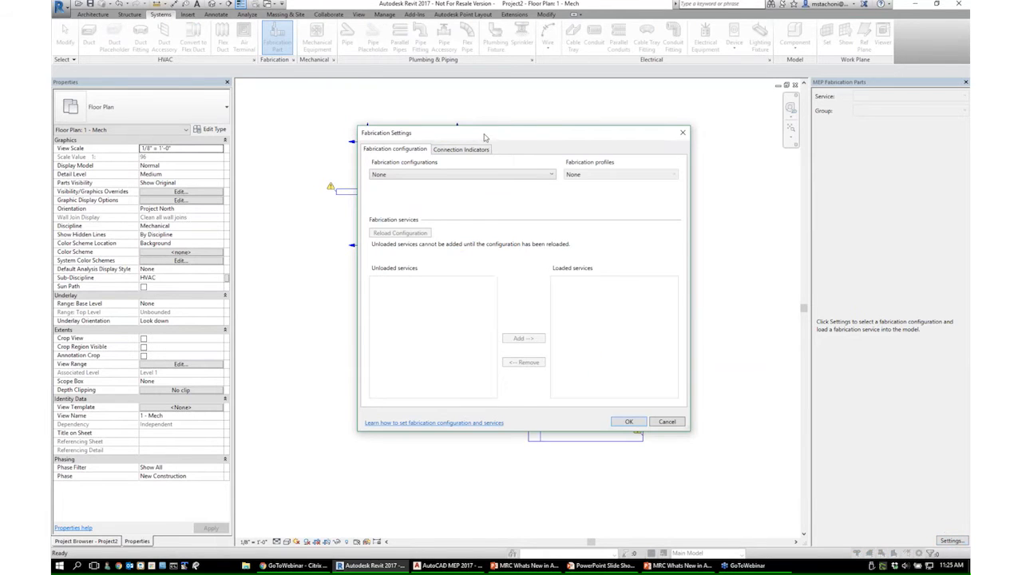
drag(483, 137, 528, 146)
click(457, 182)
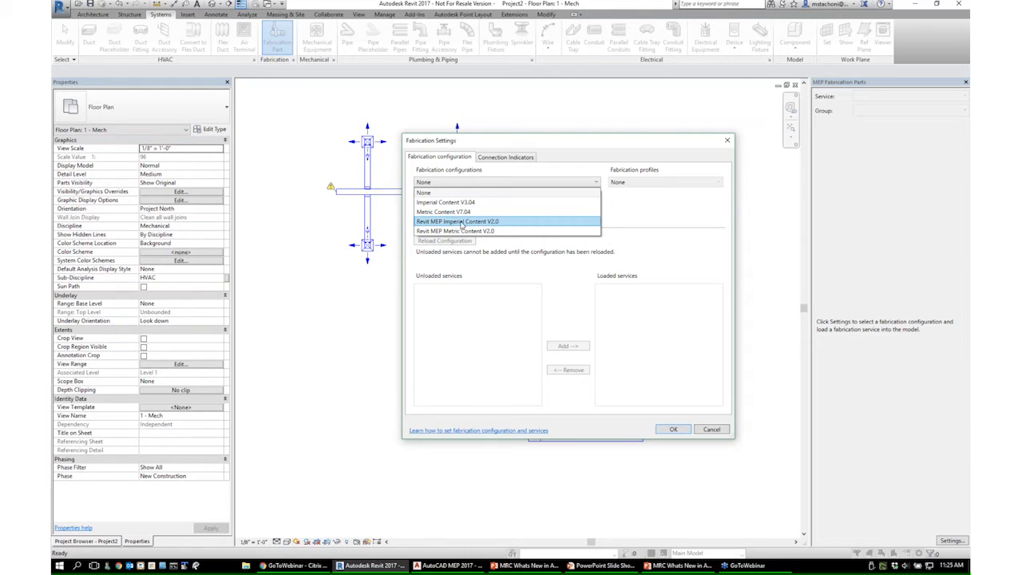
click(461, 223)
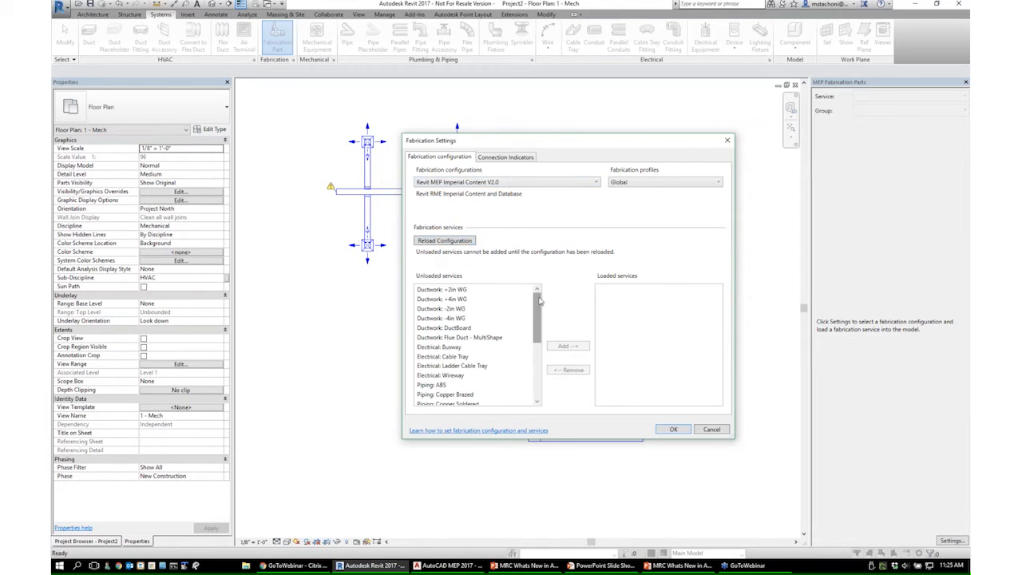
- Load the Ductwork: +2in WG and Piping: WeldedXThreaded fabrication services into the project and accept the settings
mouse_move(536, 306)
mouse_down()
mouse_move(536, 368)
mouse_move(537, 302)
mouse_up()
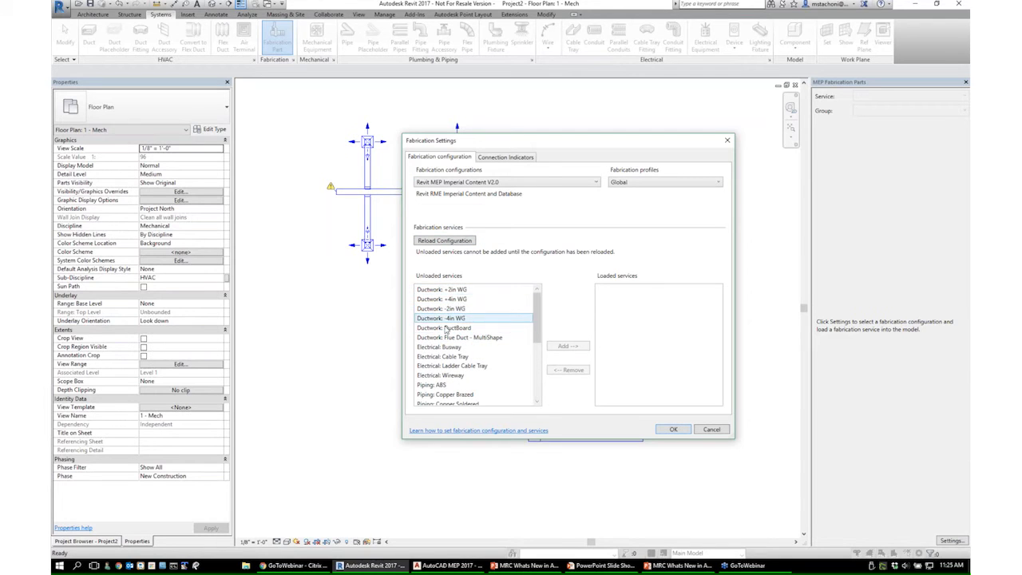
mouse_move(540, 310)
mouse_down()
mouse_move(536, 363)
mouse_move(537, 310)
mouse_up()
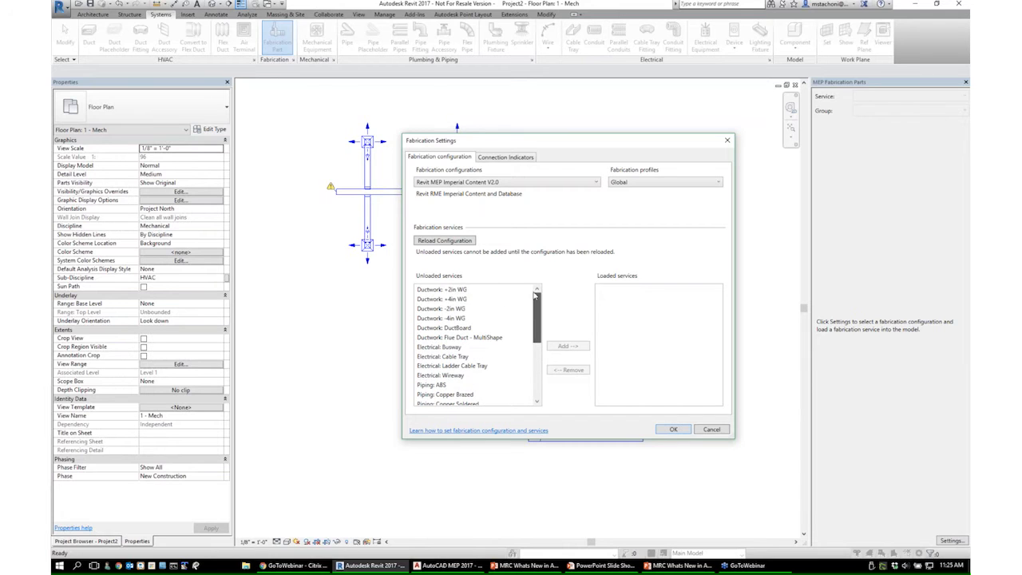
click(460, 292)
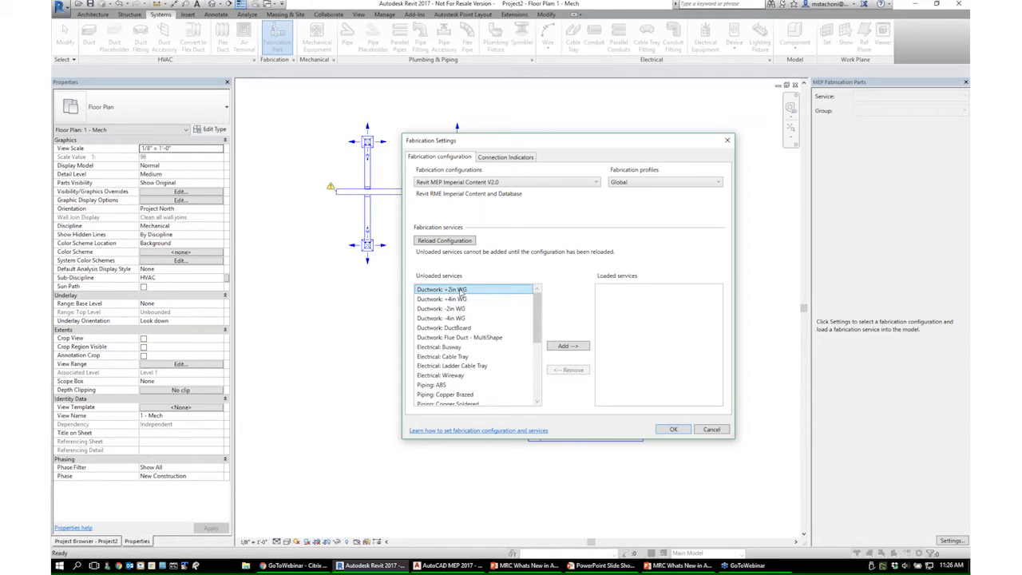
scroll(495, 352, down, 5)
click(457, 395)
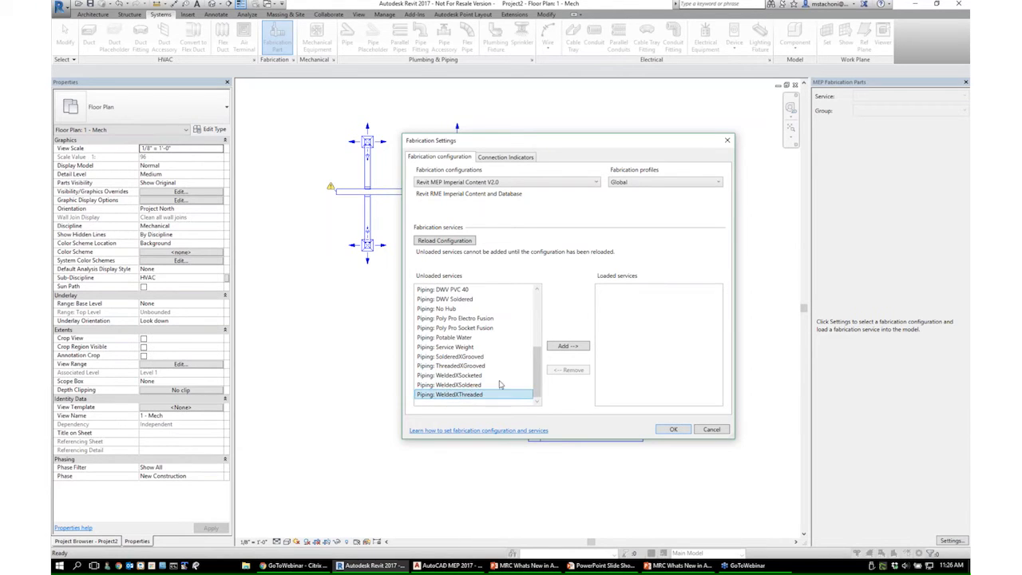
click(551, 349)
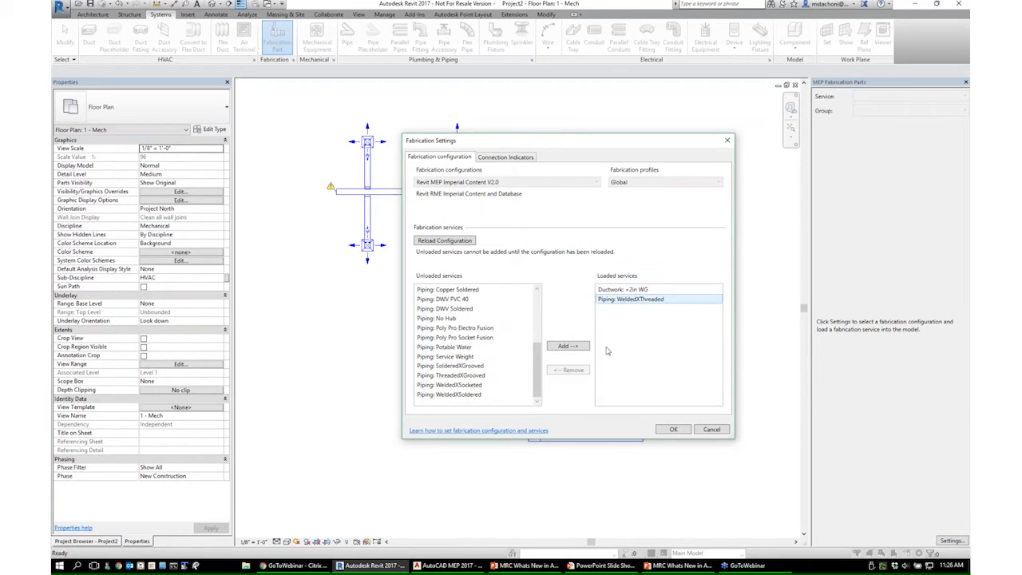
click(671, 430)
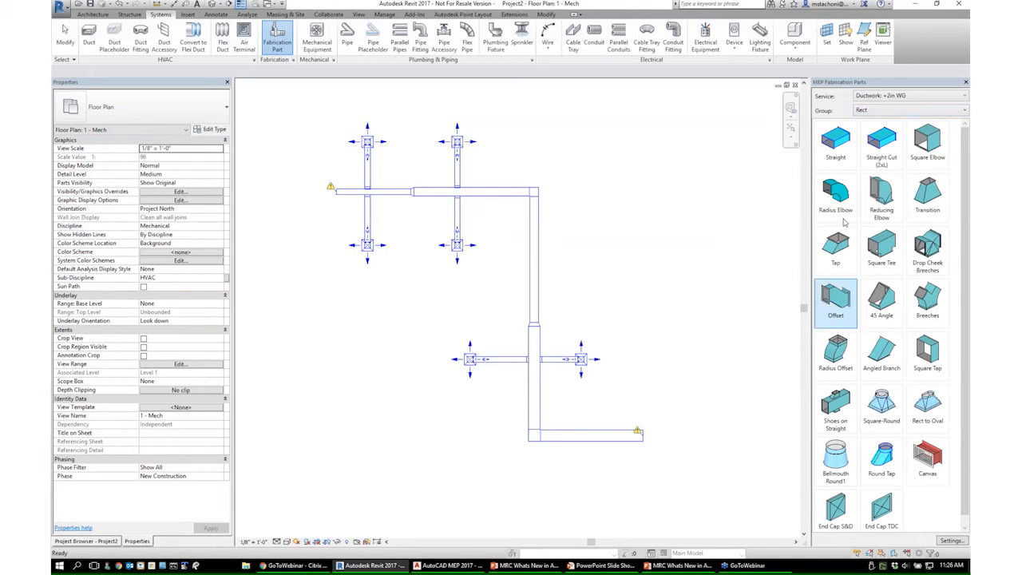
- Examine the loaded services and the ductwork part groups Rnd, GRD, Acces, Hangers and Oval, and return to the Rect group
click(883, 97)
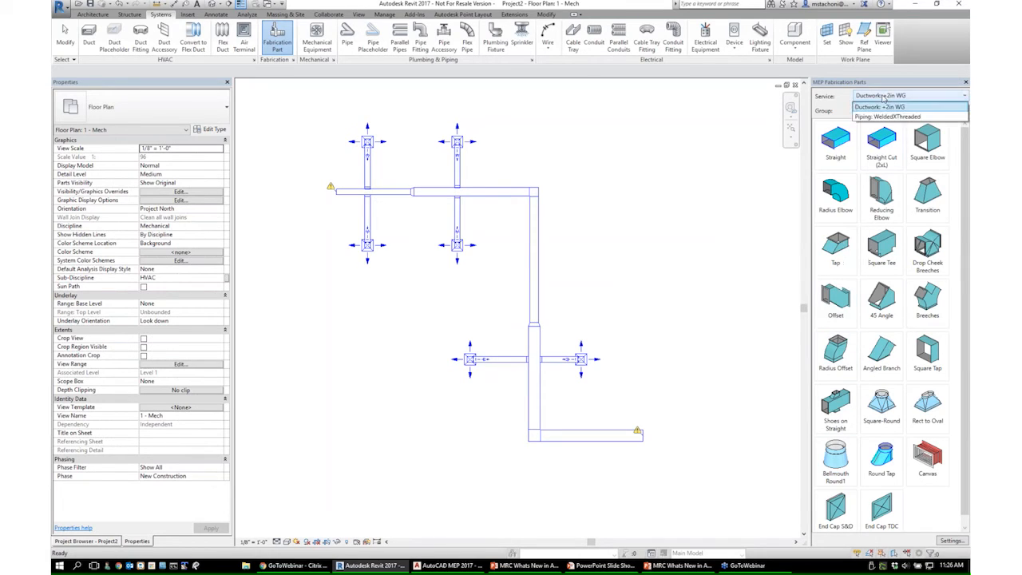
click(884, 96)
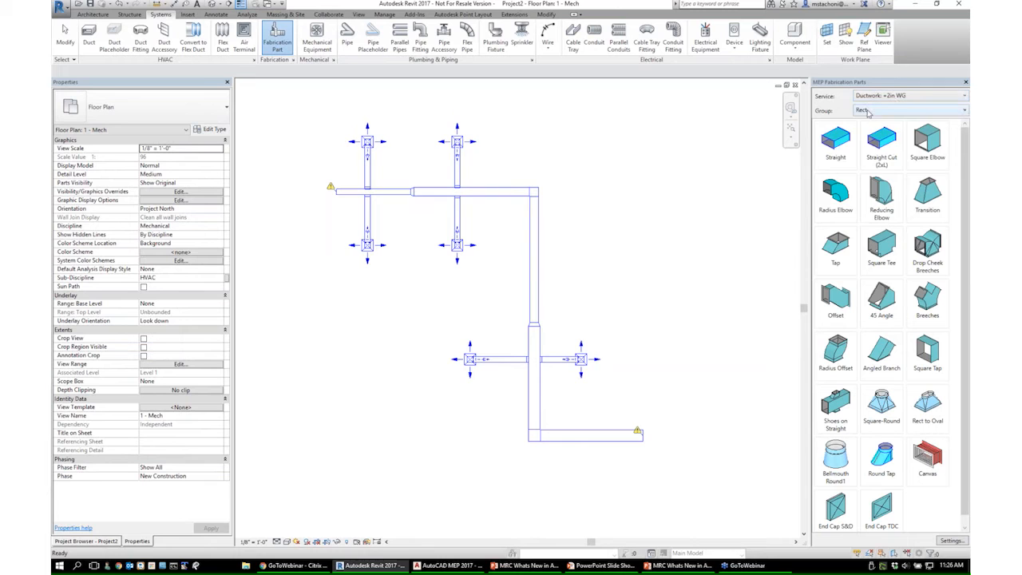
click(867, 112)
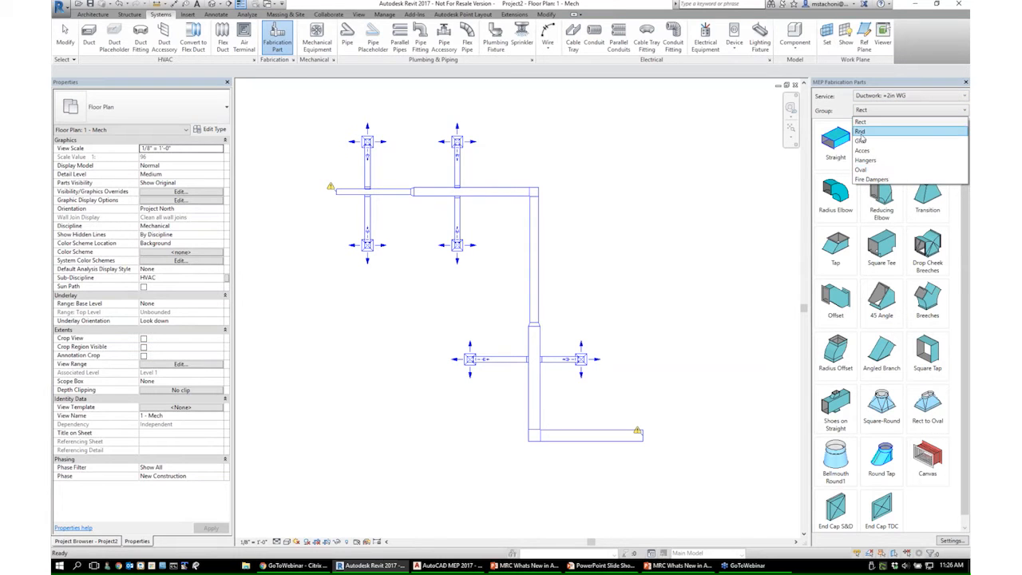
click(860, 132)
click(868, 111)
click(869, 142)
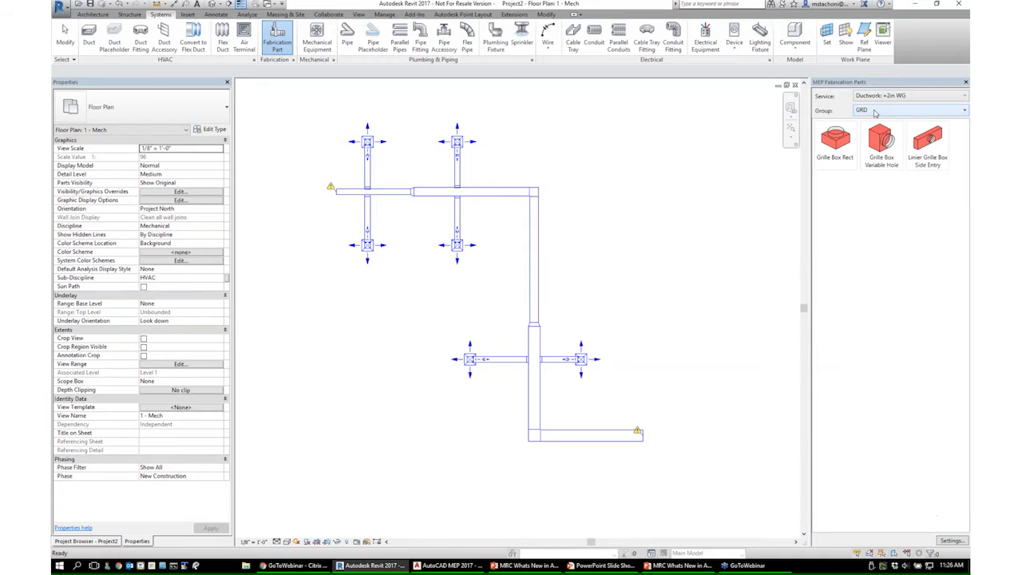
click(876, 113)
click(868, 152)
click(887, 111)
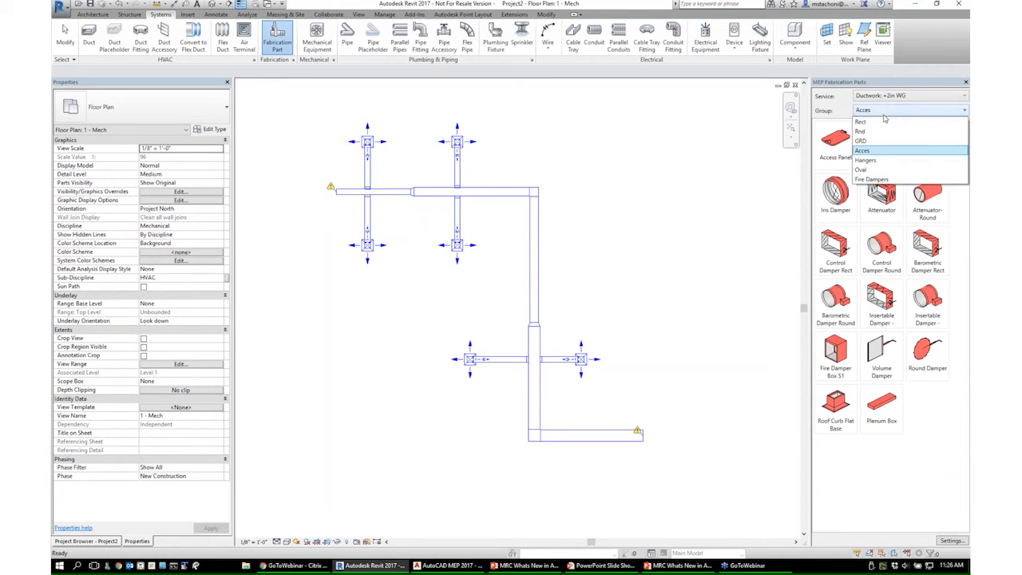
click(866, 160)
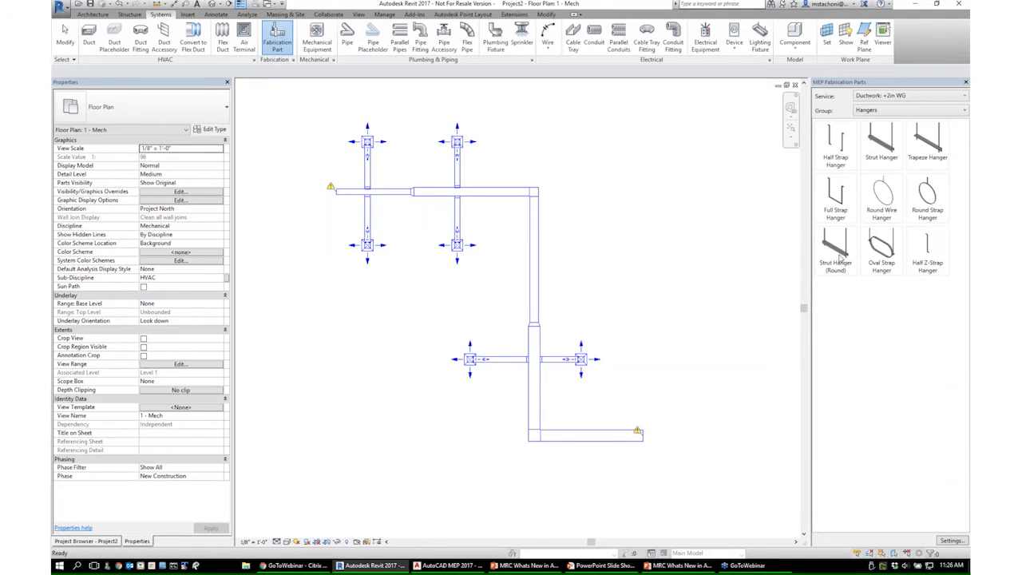
click(879, 110)
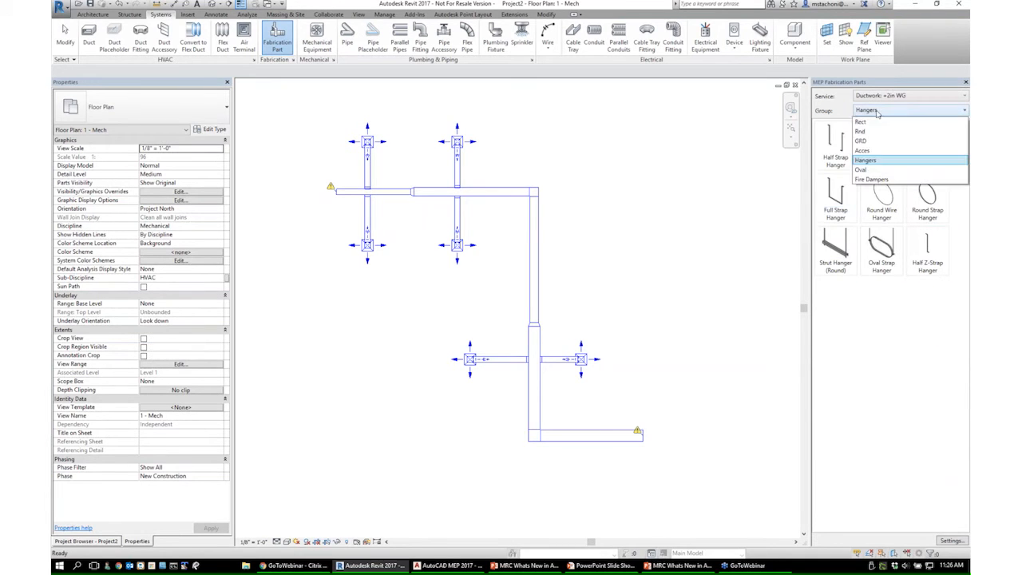
click(862, 169)
click(878, 110)
click(870, 192)
click(869, 111)
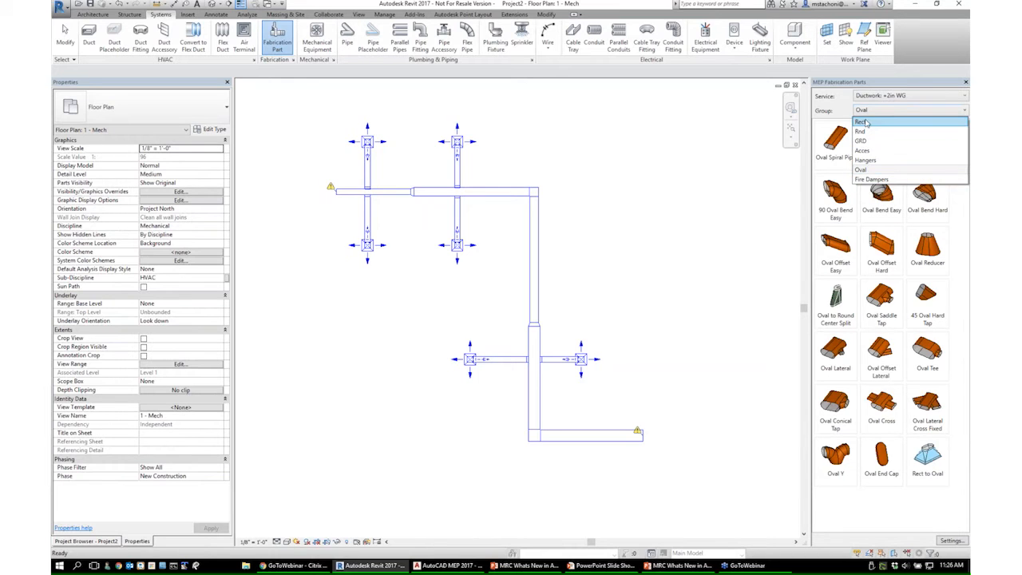
click(866, 122)
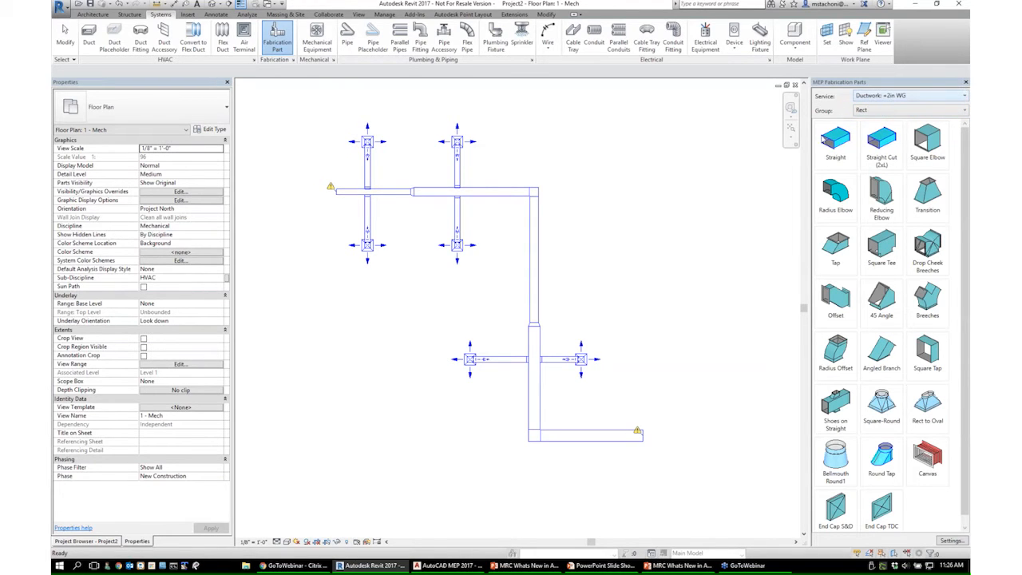
key(Escape)
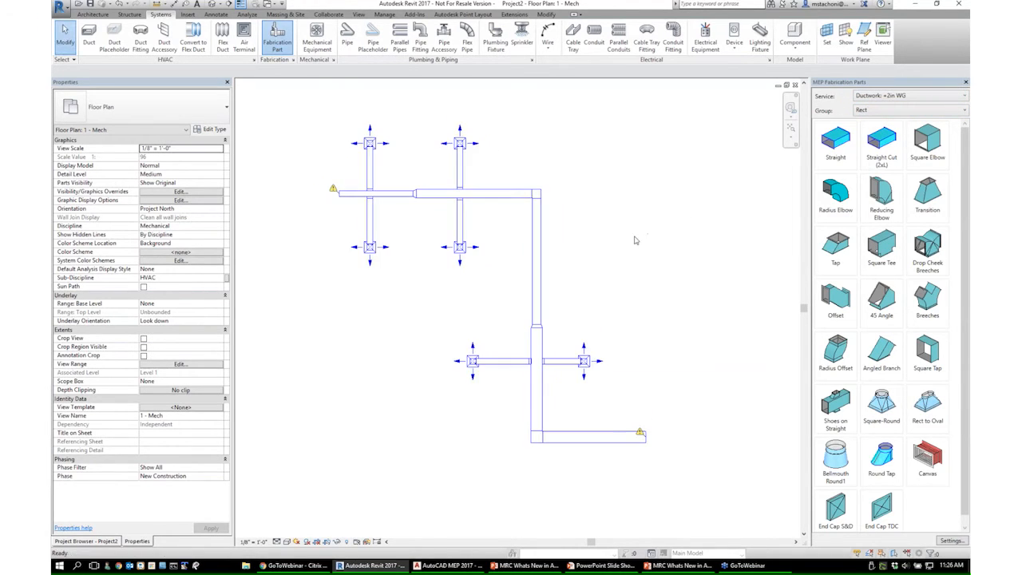
- Place a straight rectangular fabrication duct with a 24" main primary width in the open area beside the existing duct run
scroll(543, 280, down, 2)
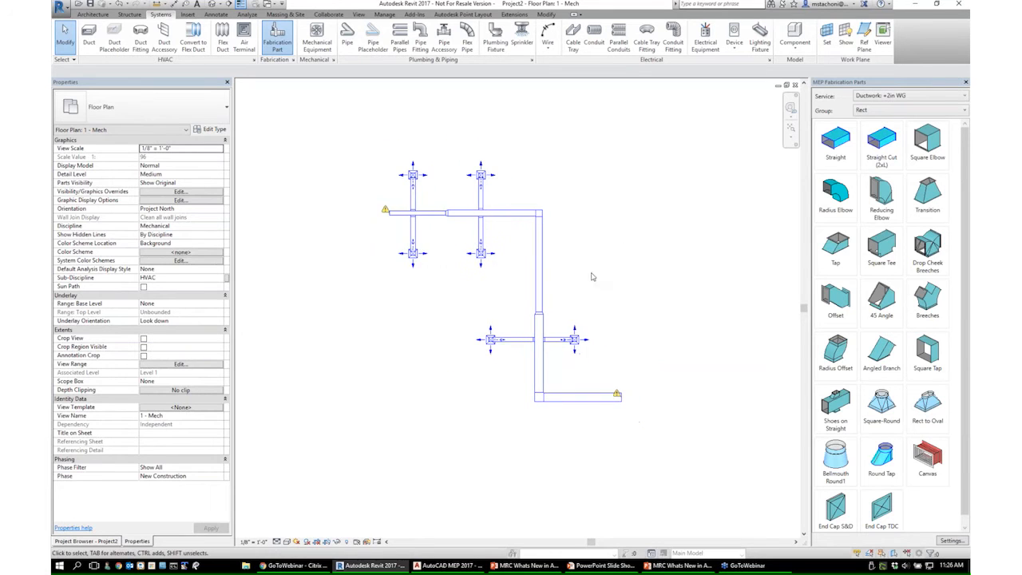
middle_drag(773, 188, 698, 199)
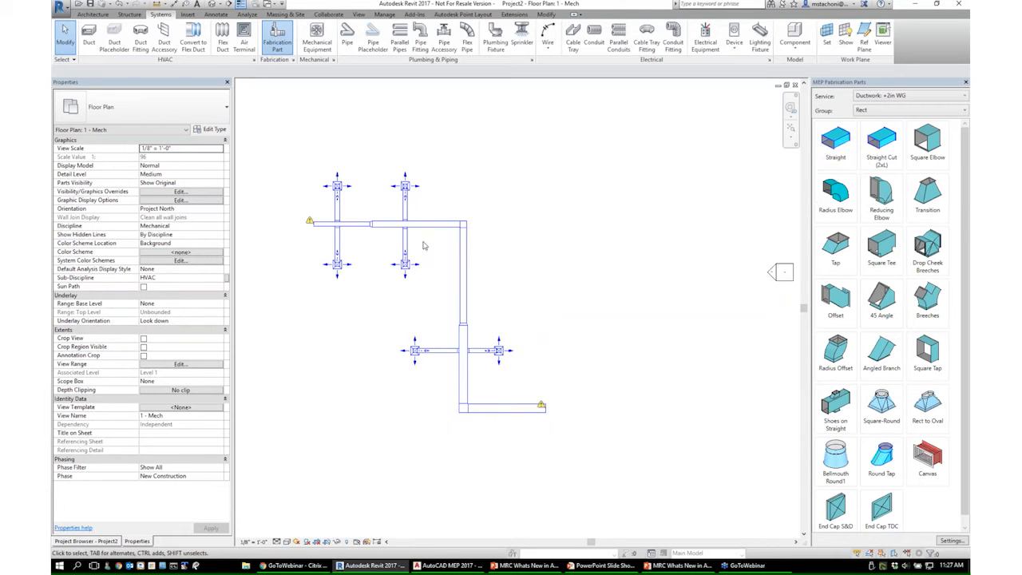
middle_drag(480, 292, 478, 322)
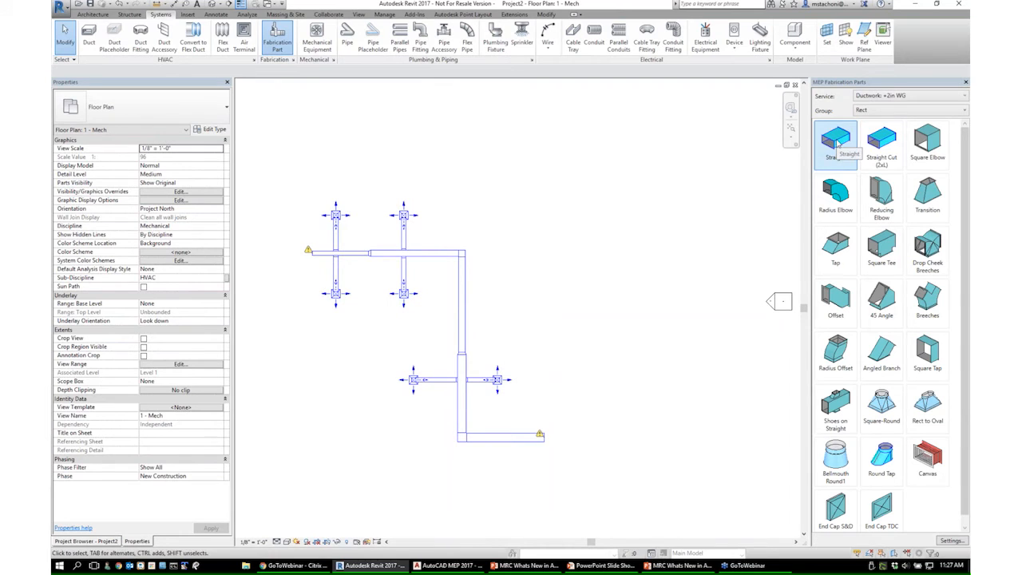
click(835, 142)
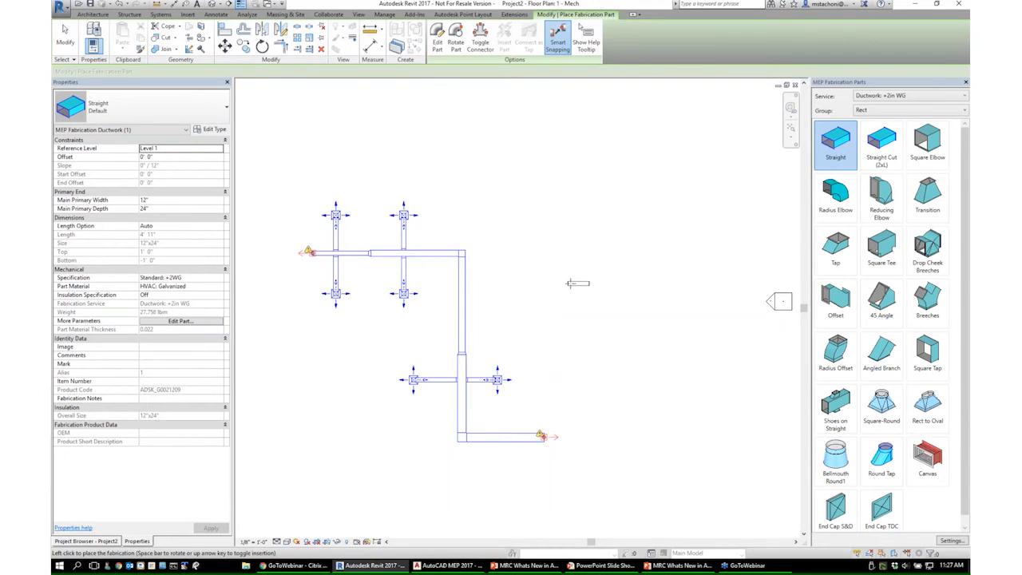
scroll(563, 281, up, 5)
scroll(564, 272, up, 3)
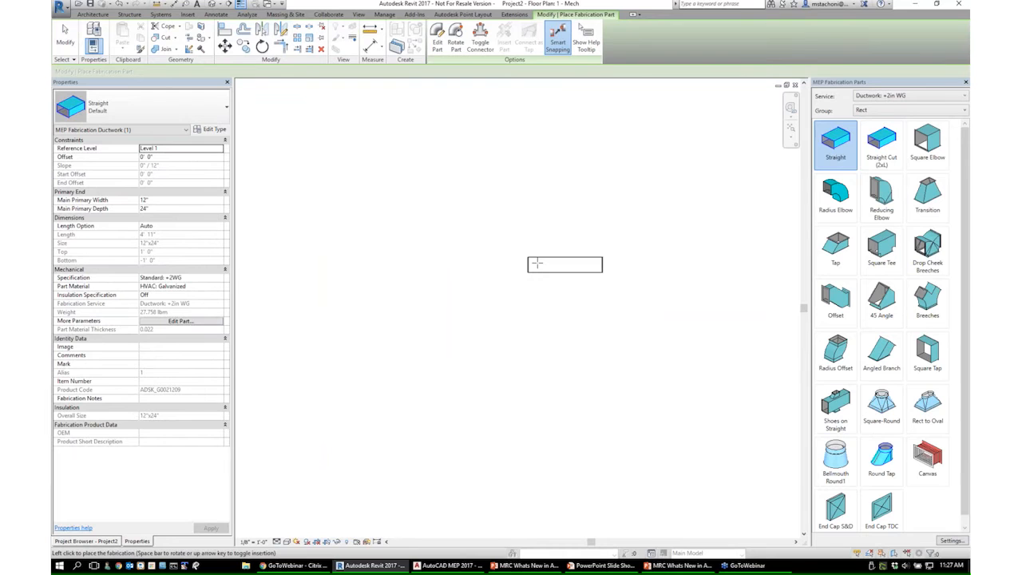
click(166, 159)
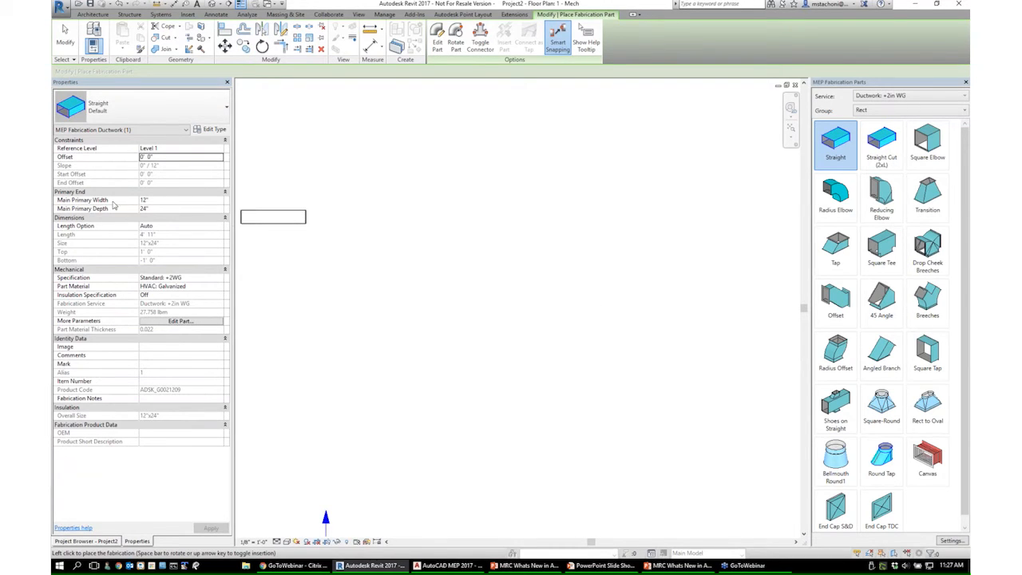
click(169, 200)
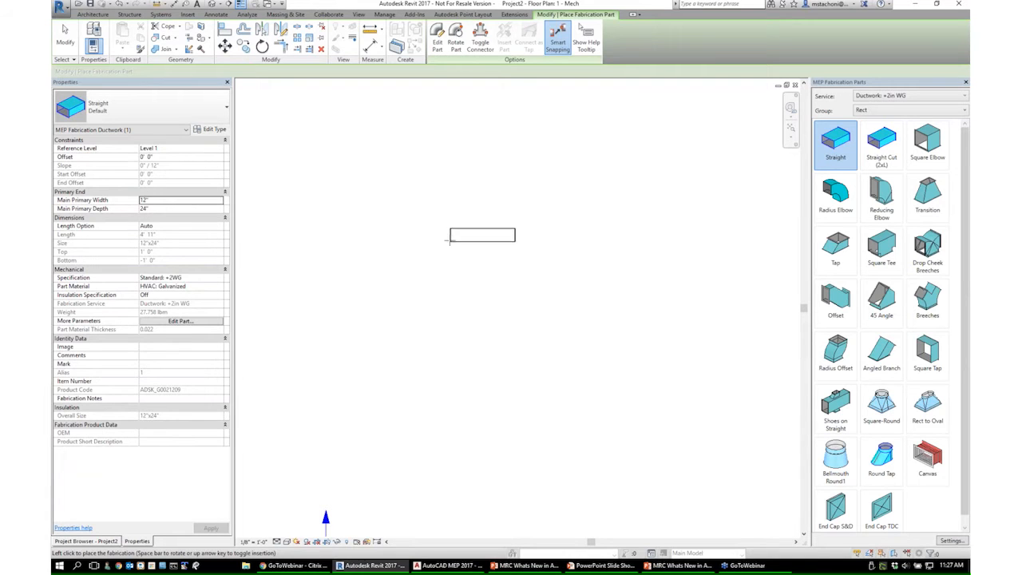
scroll(477, 282, up, 5)
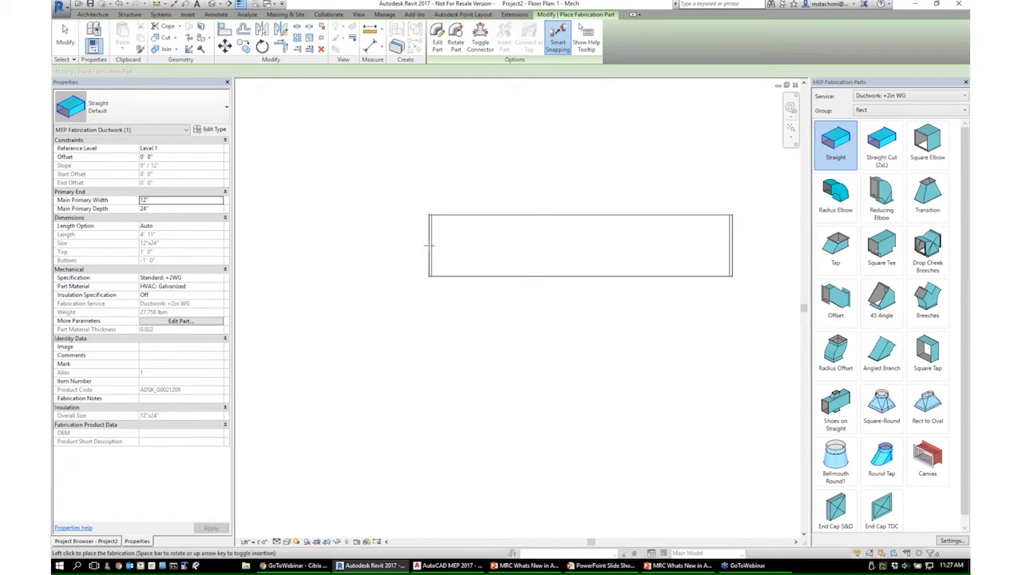
click(163, 200)
text(24)
key(Return)
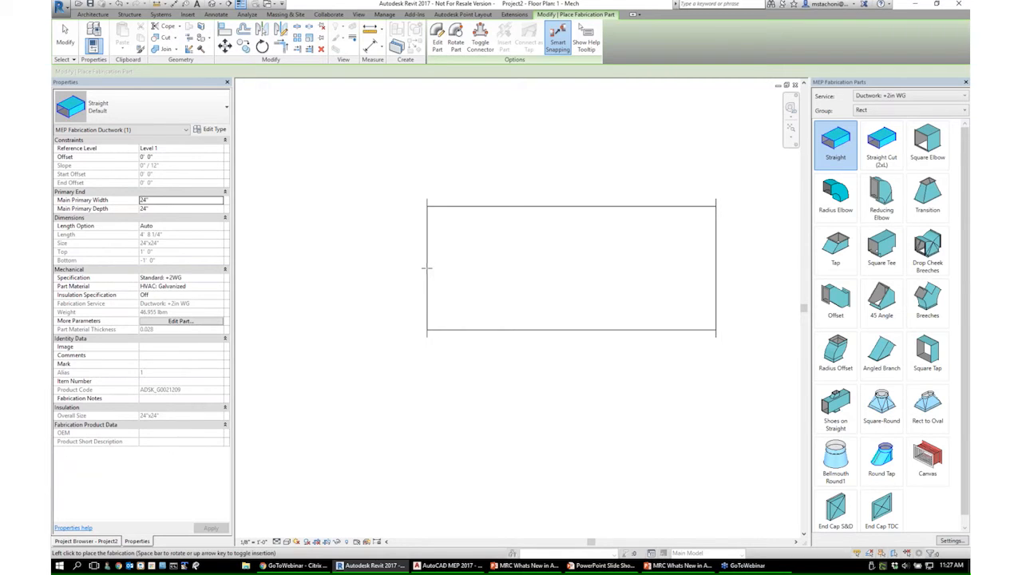
scroll(427, 267, down, 5)
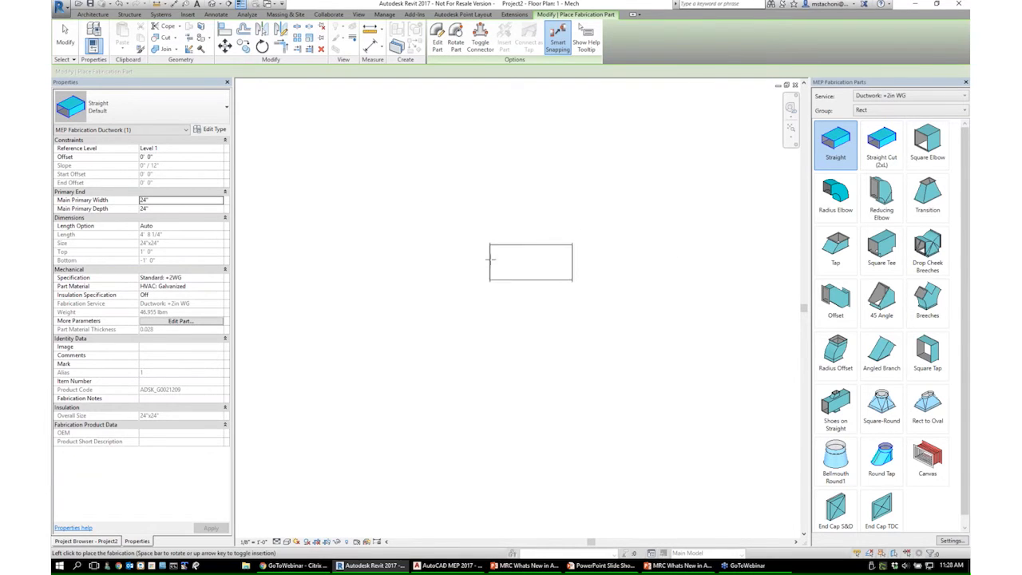
scroll(478, 270, down, 2)
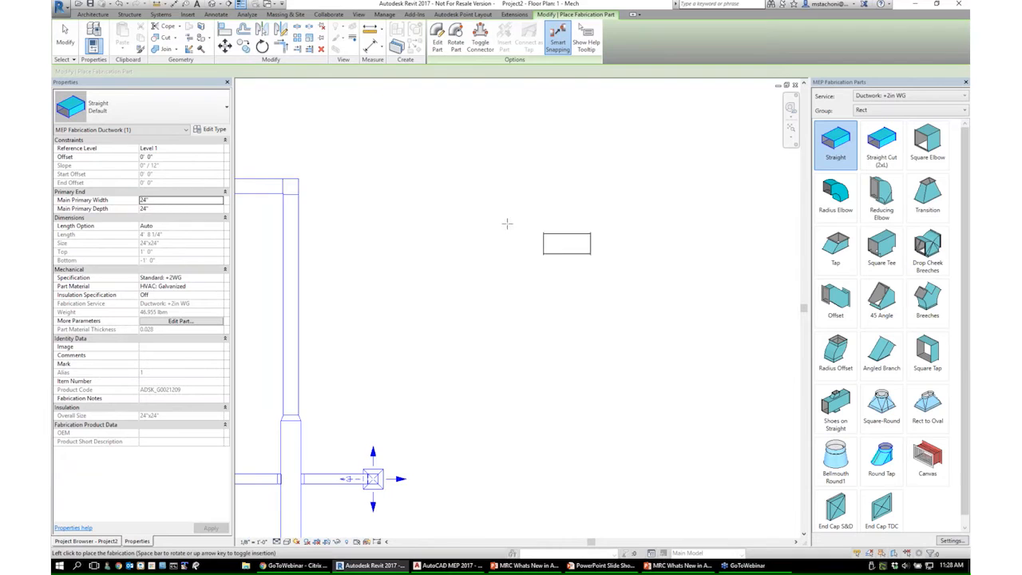
scroll(520, 246, up, 1)
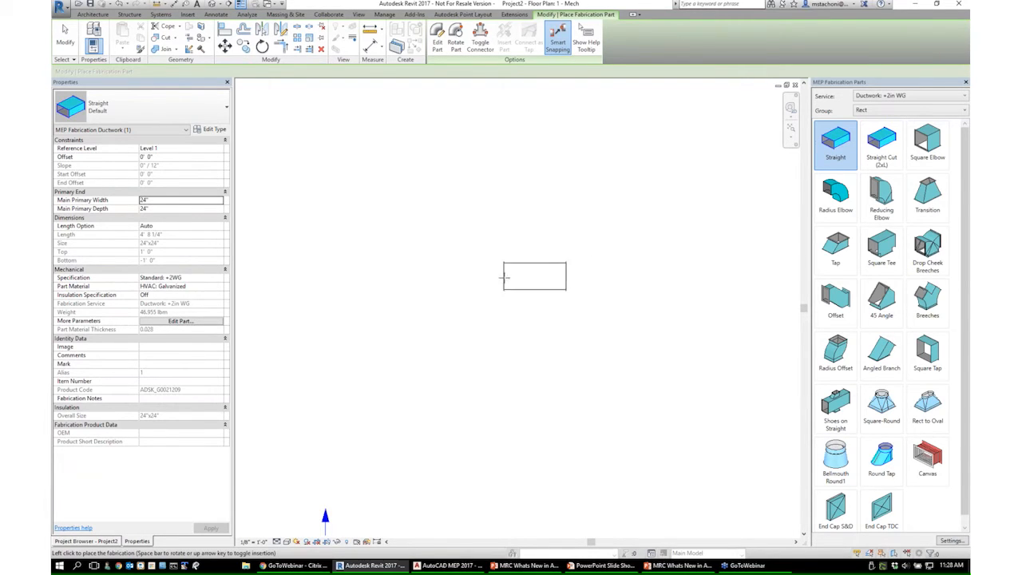
click(491, 265)
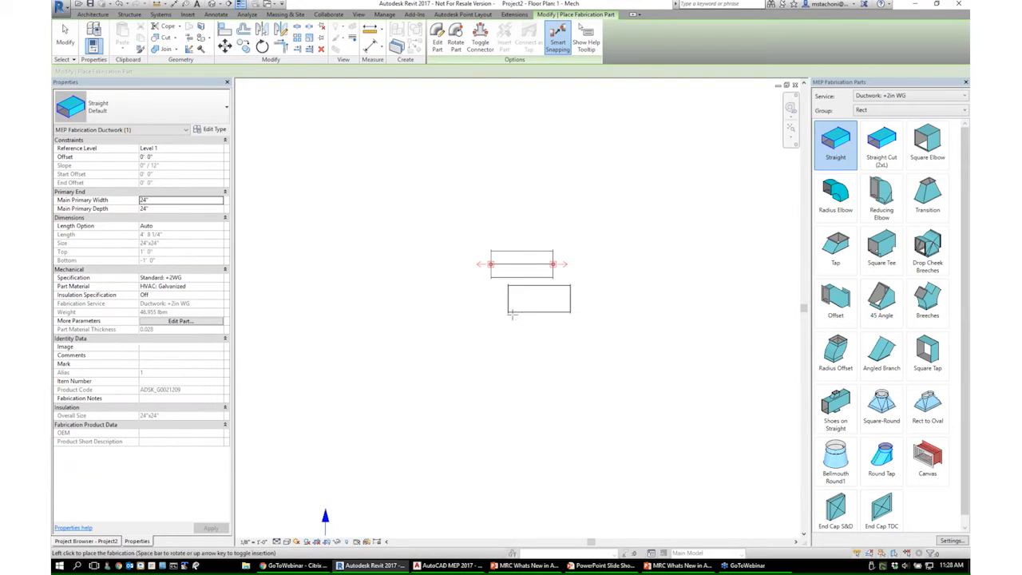
- Extend the 24" straight fabrication duct with two more straight parts at its open end
click(490, 264)
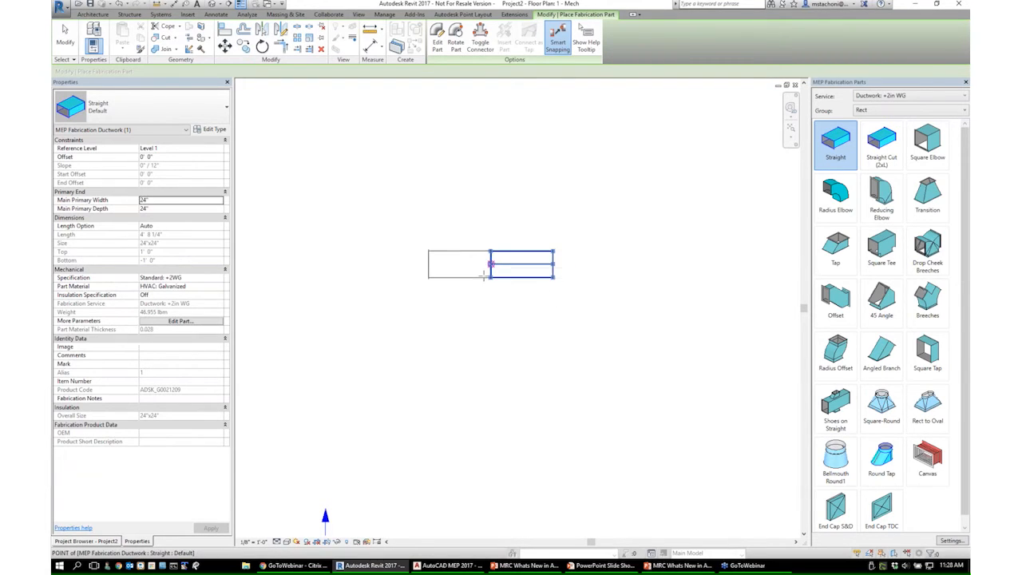
click(552, 265)
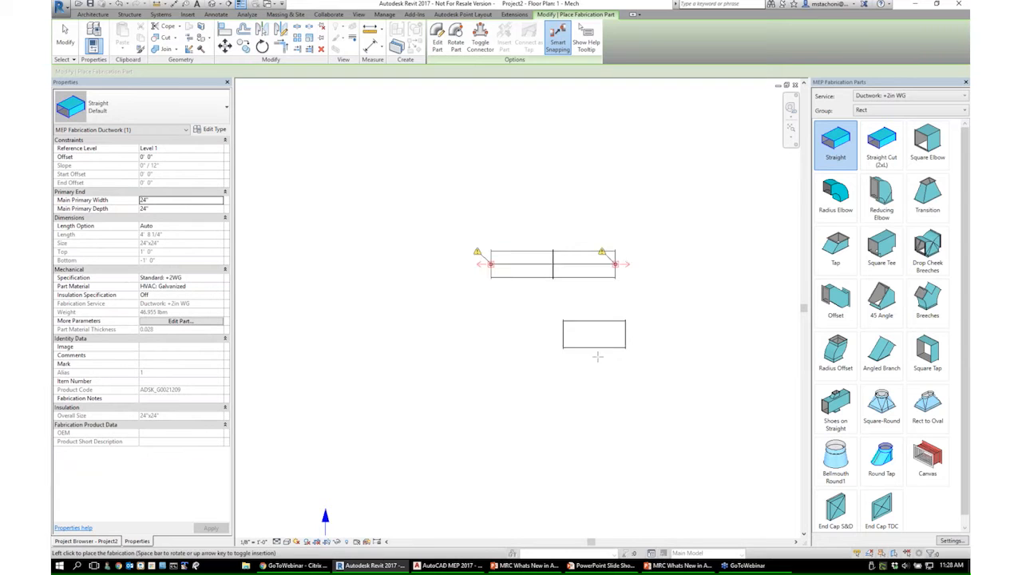
click(615, 265)
middle_drag(652, 316, 531, 333)
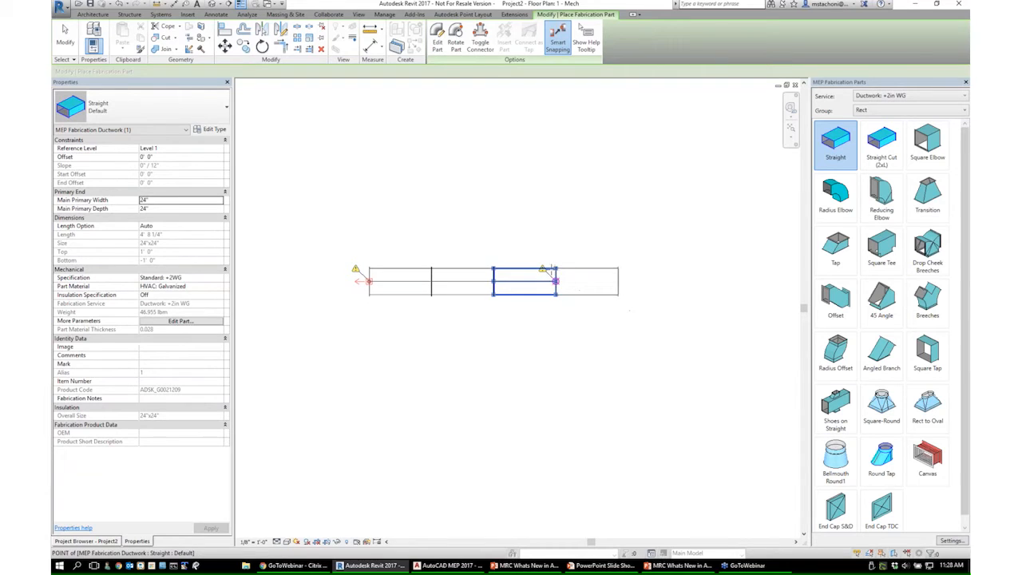
scroll(560, 284, up, 2)
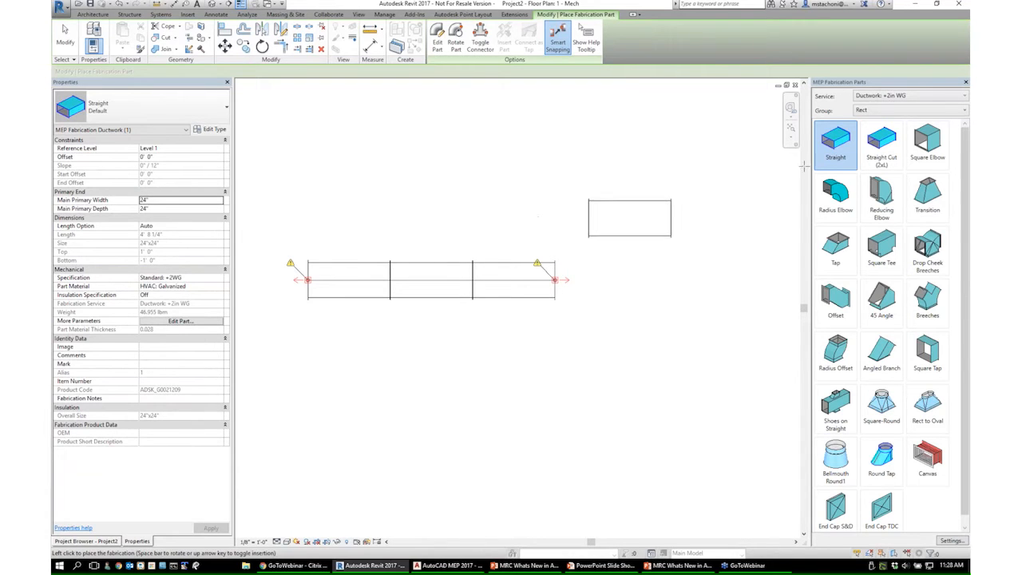
click(928, 142)
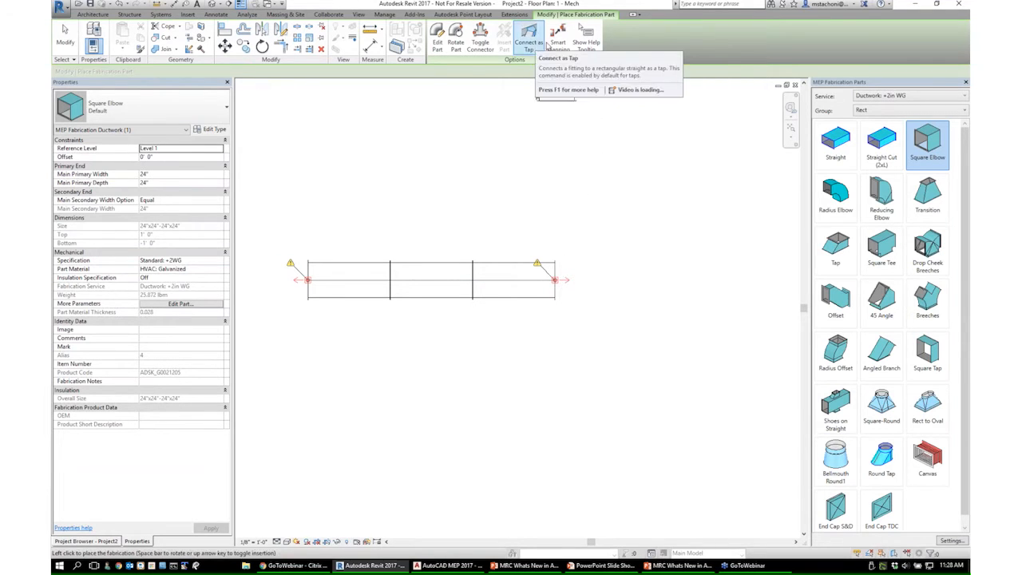
click(552, 44)
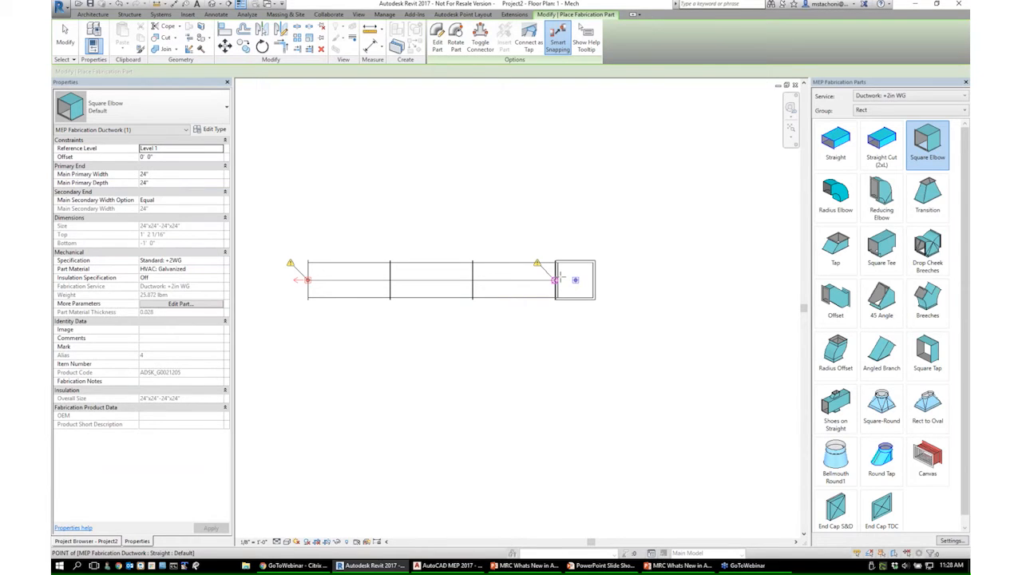
scroll(591, 285, up, 2)
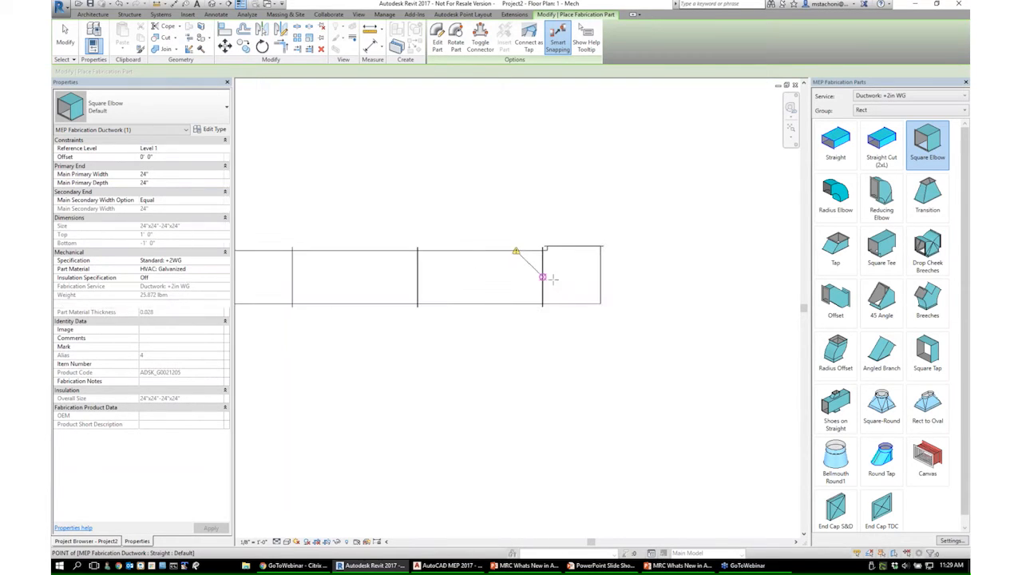
scroll(544, 276, up, 2)
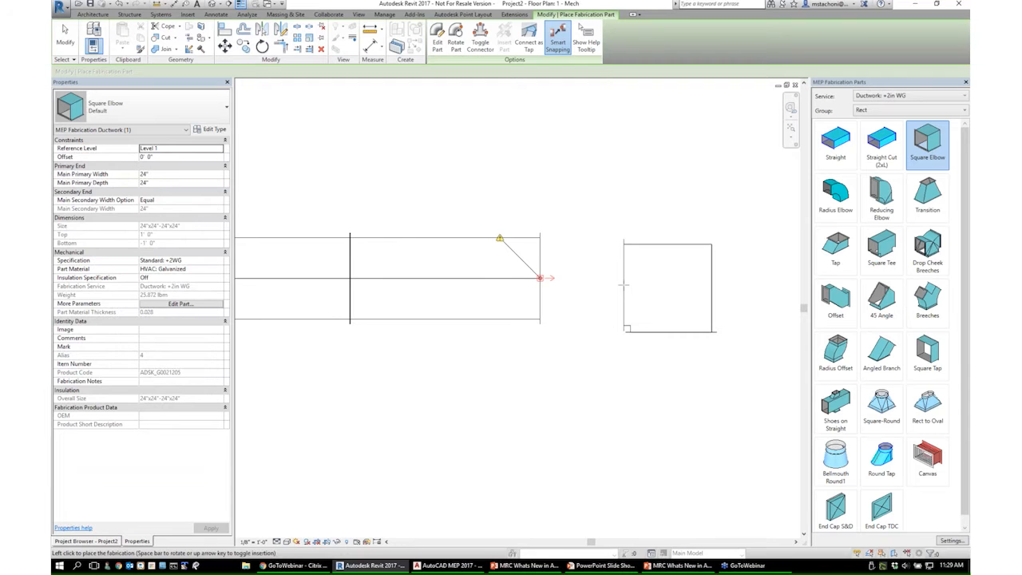
key(Escape)
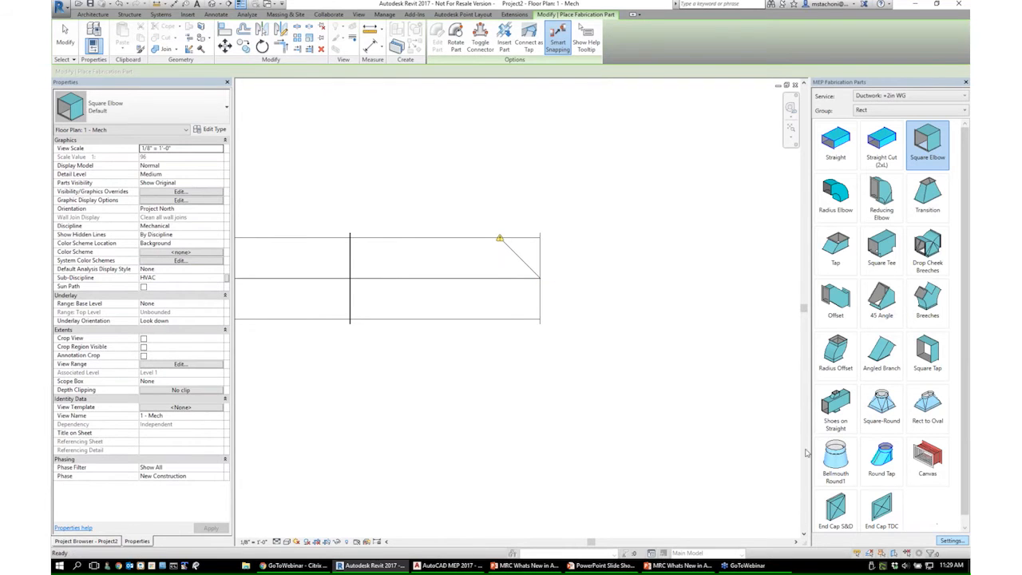
- Review the connection indicator colors for Plan, Towards and Away in the fabrication settings, then cancel
click(950, 541)
click(460, 149)
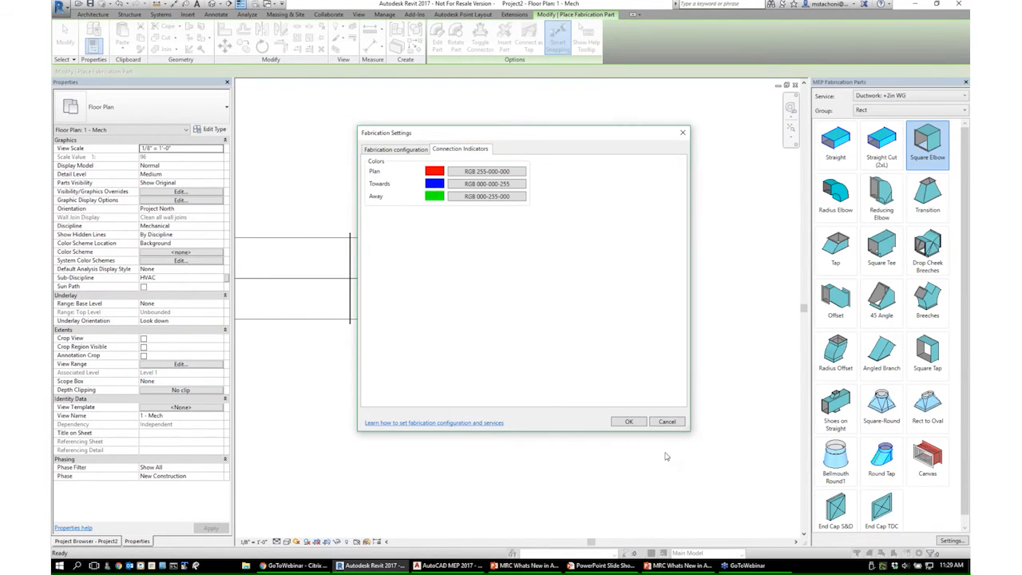
click(667, 423)
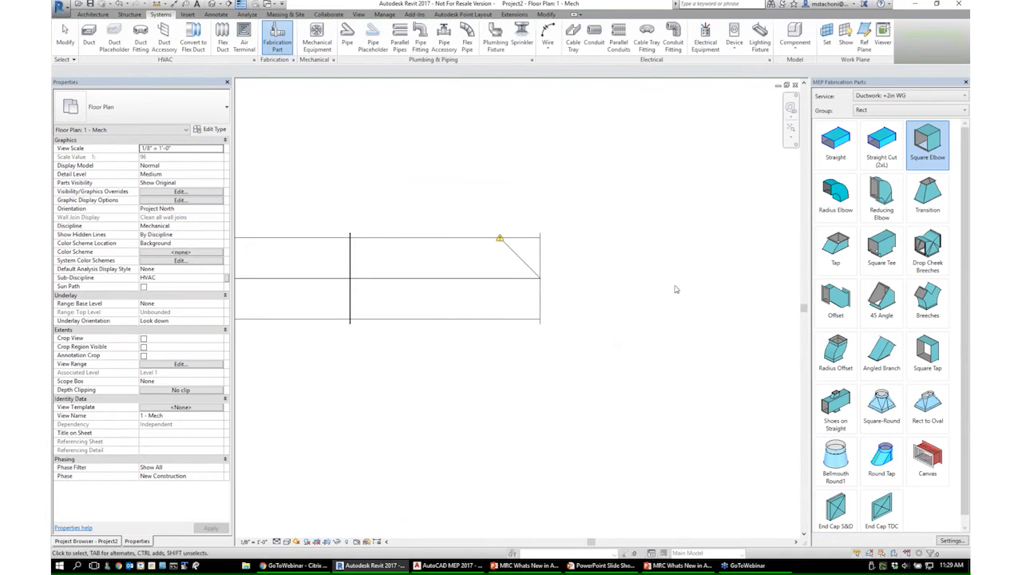
- Attach a Square Elbow to the open end of the duct run and continue it upward with two straight parts
scroll(605, 346, down, 2)
click(586, 296)
middle_drag(591, 326, 567, 375)
click(847, 156)
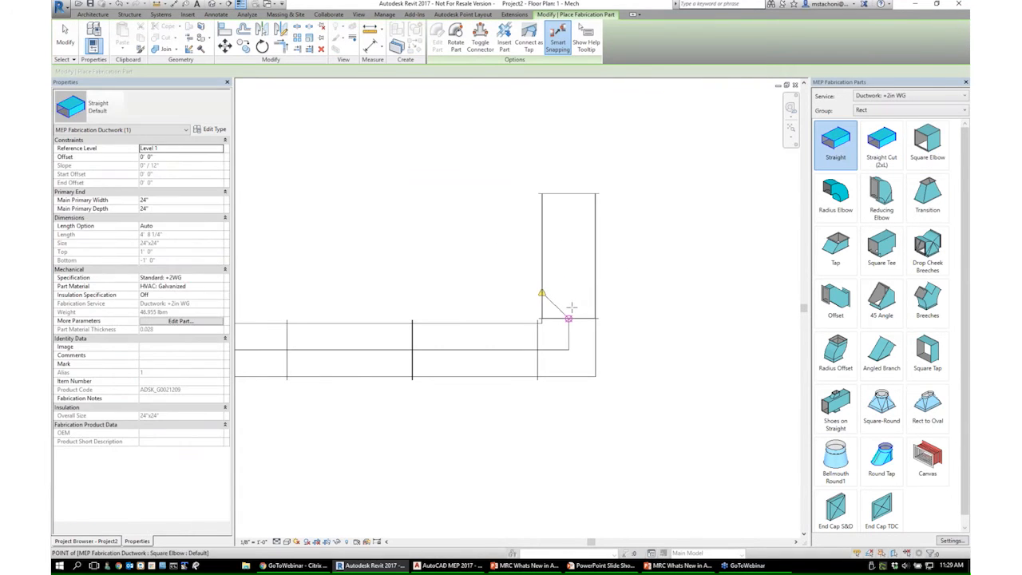
click(569, 318)
scroll(580, 256, down, 2)
middle_drag(581, 256, 561, 310)
click(554, 260)
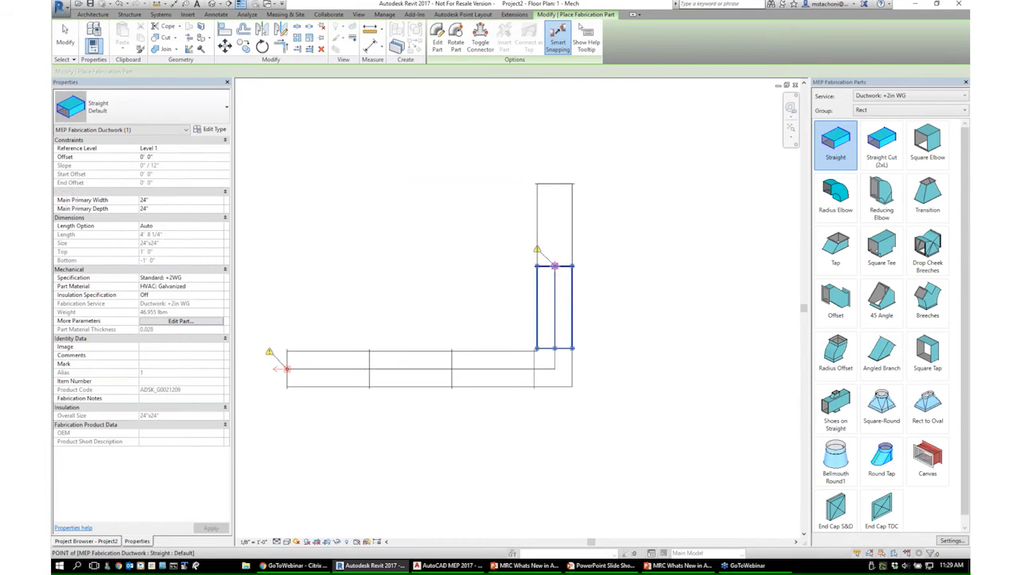
- Add a second Square Elbow at the top of the vertical run and attach a horizontal straight part to it
scroll(609, 214, down, 1)
click(929, 142)
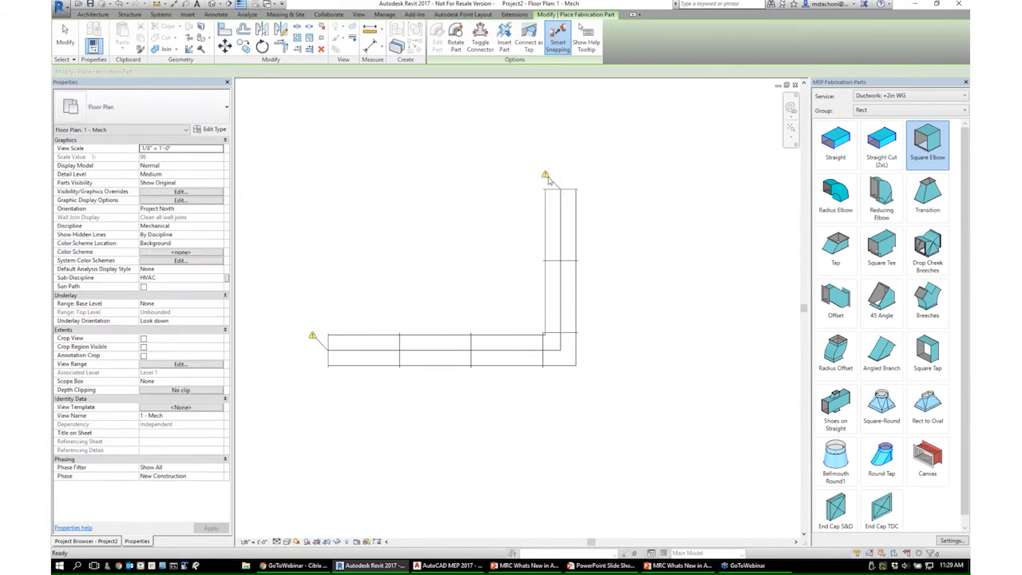
click(849, 147)
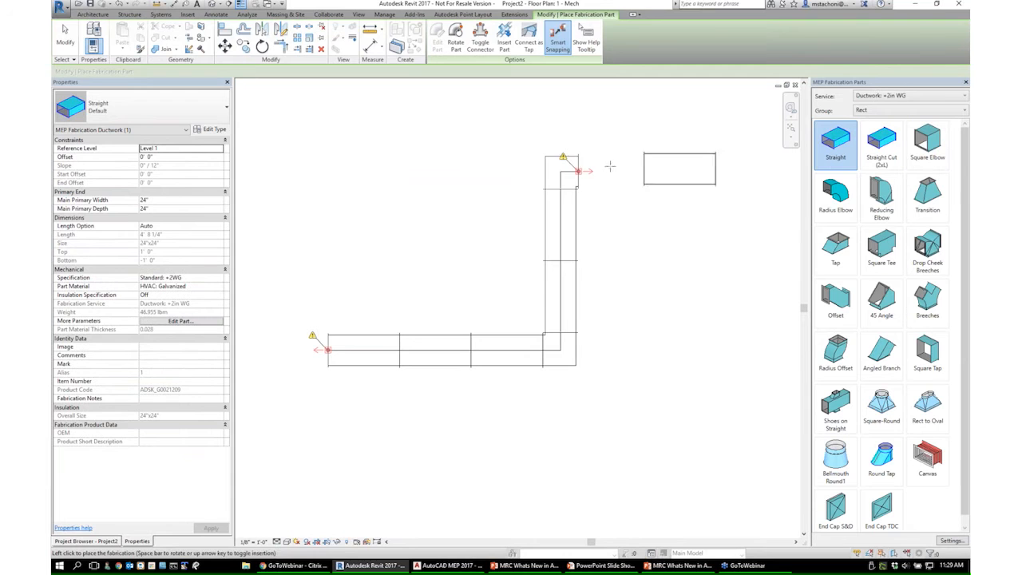
click(577, 167)
key(Escape)
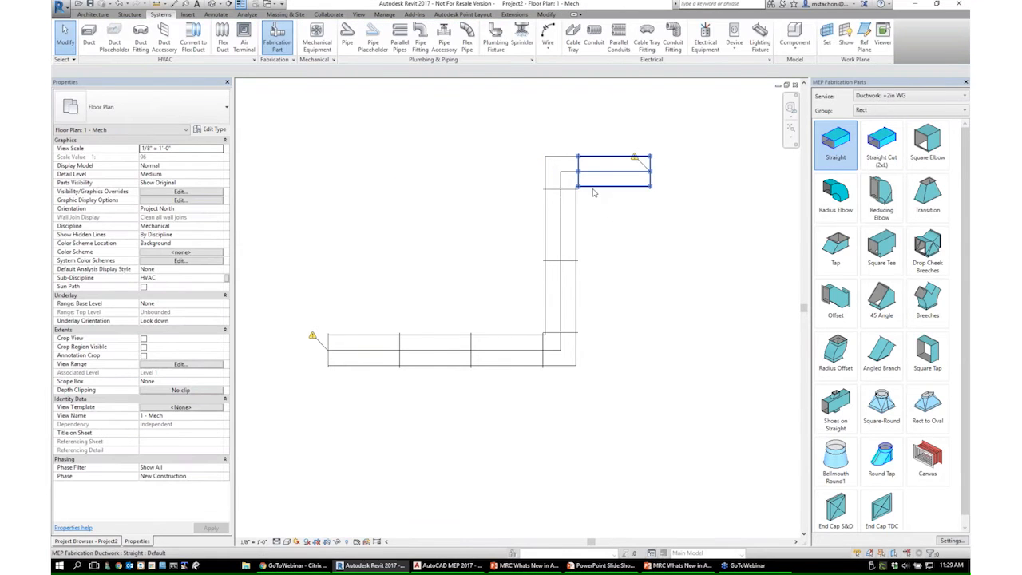
- Inspect the properties of the horizontal straight duct next to the lower elbow
middle_drag(602, 228, 628, 220)
click(515, 332)
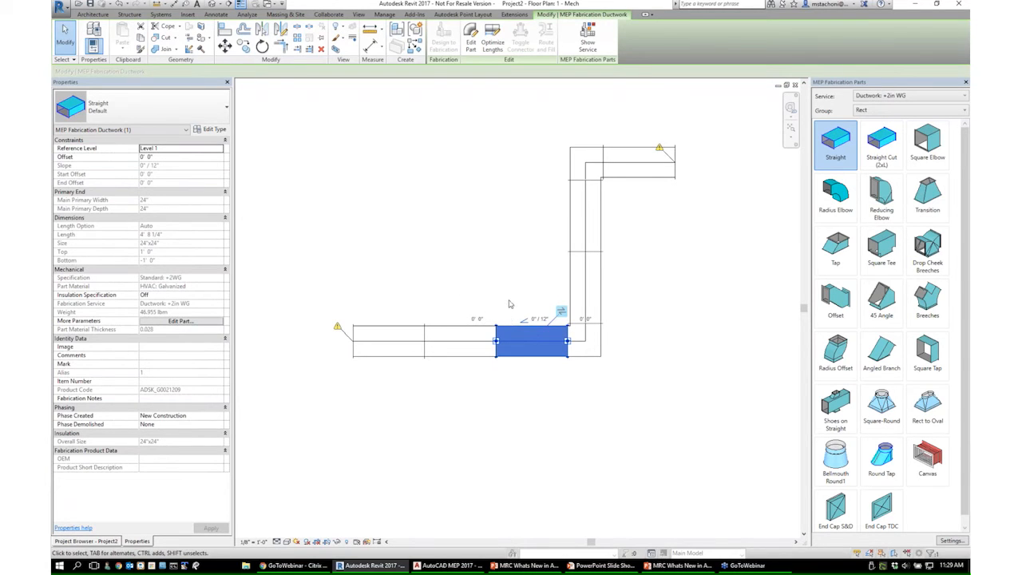
middle_drag(525, 305, 554, 305)
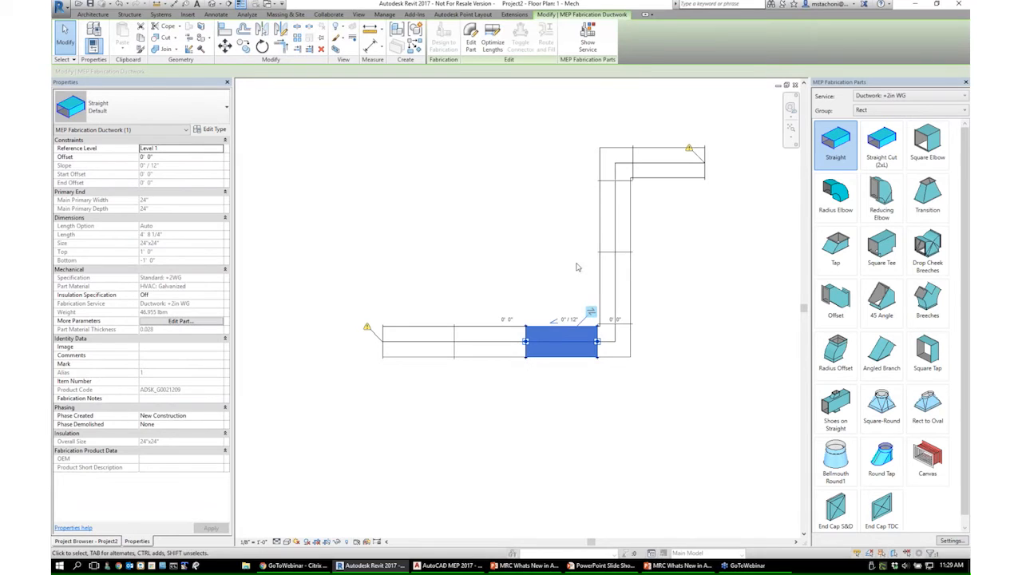
- Place a separate straight fabrication duct with 24" main primary width and 12" main primary depth above the existing run
click(831, 153)
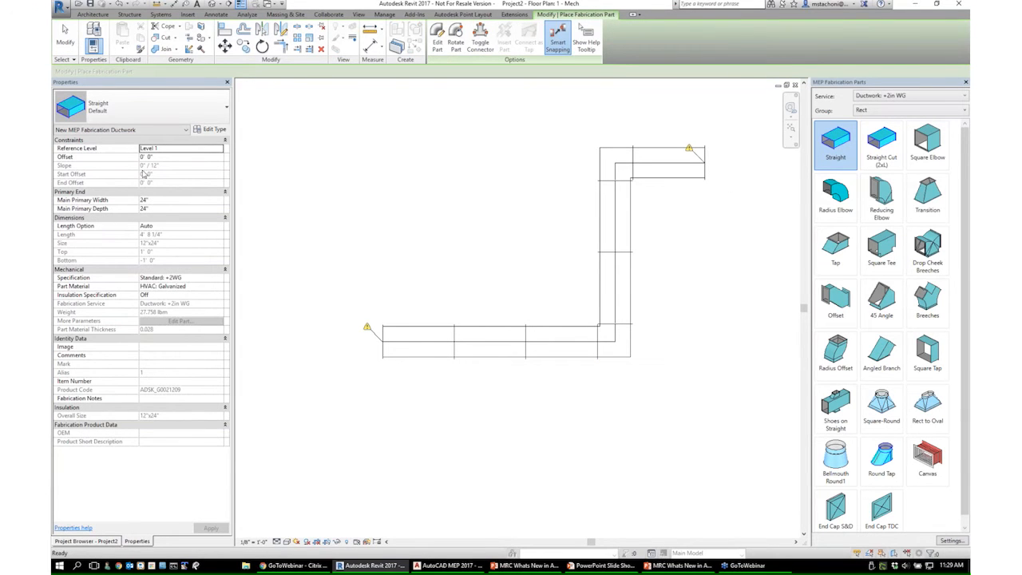
click(160, 200)
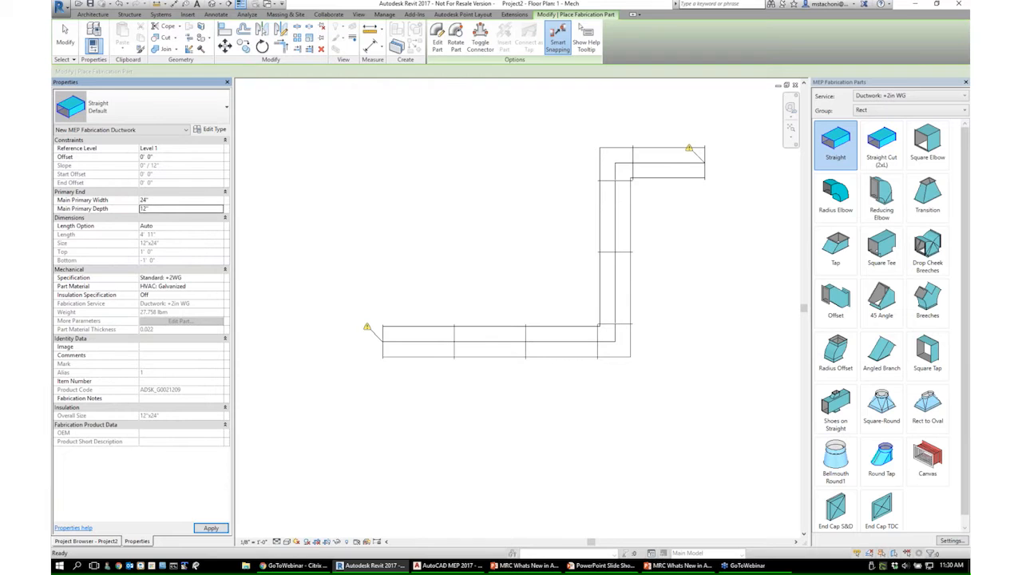
scroll(380, 275, up, 2)
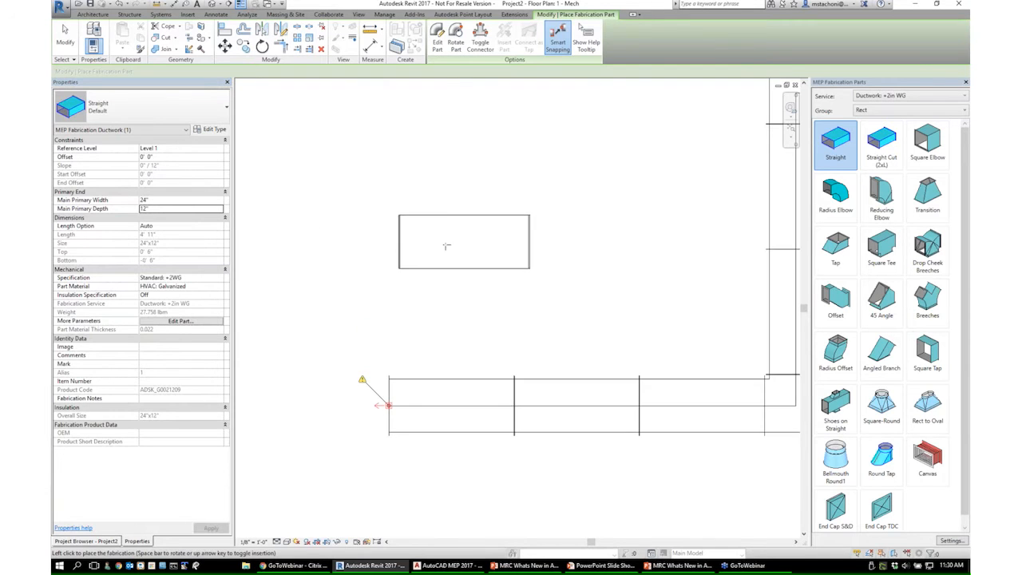
scroll(447, 246, down, 1)
click(399, 254)
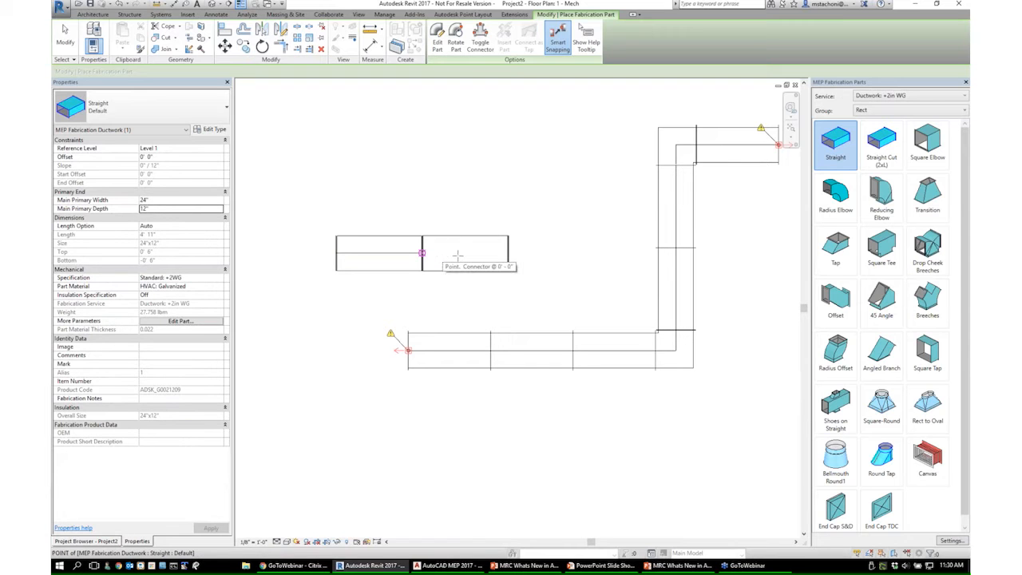
- Extend the 24"x12" duct with a Square Elbow, a vertical straight part and a second Square Elbow
click(927, 143)
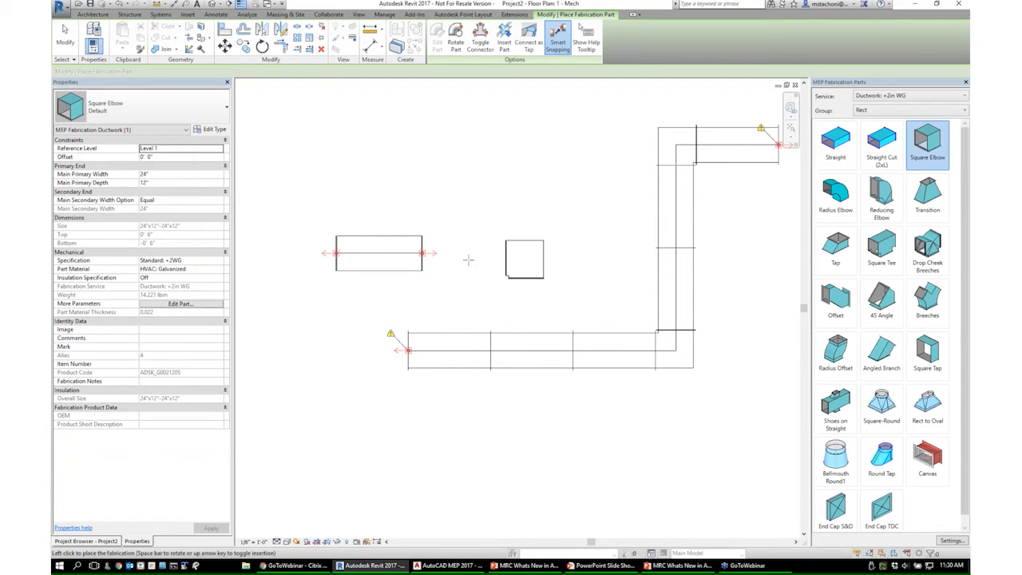
click(427, 253)
click(836, 144)
click(443, 231)
click(927, 142)
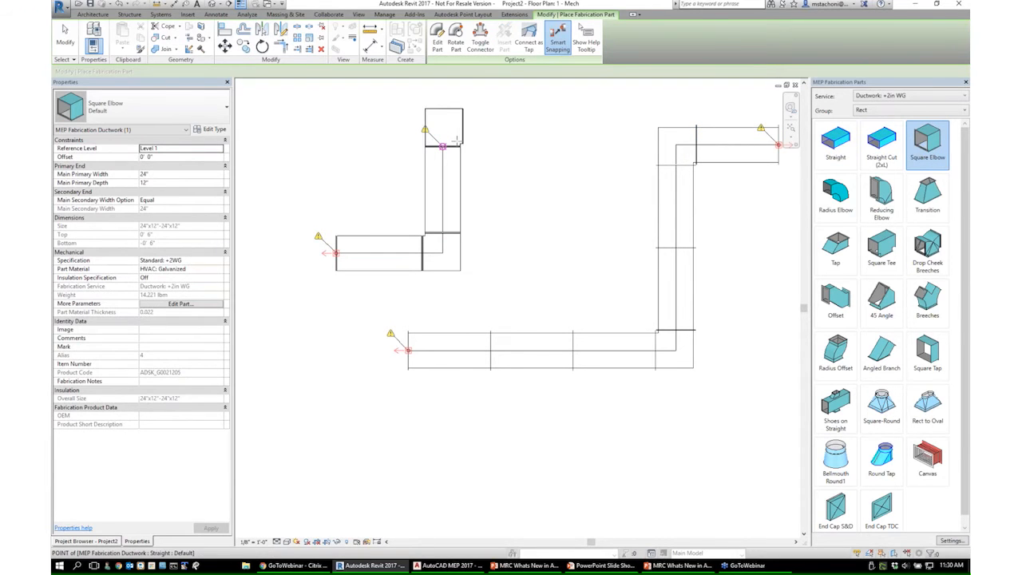
click(457, 141)
scroll(490, 183, down, 2)
key(Escape)
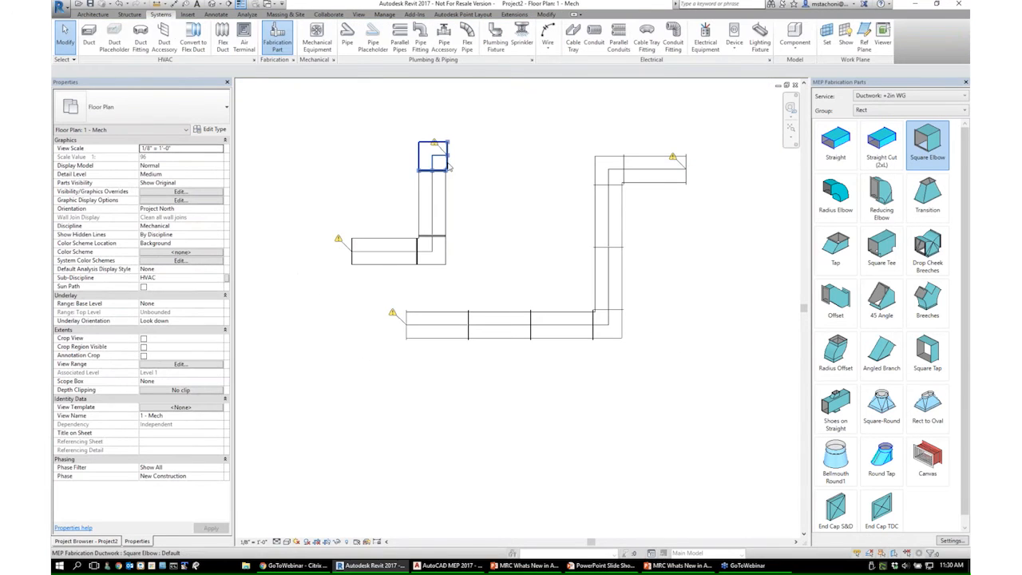
- Delete both trial fabrication duct runs from the floor plan
scroll(490, 198, down, 1)
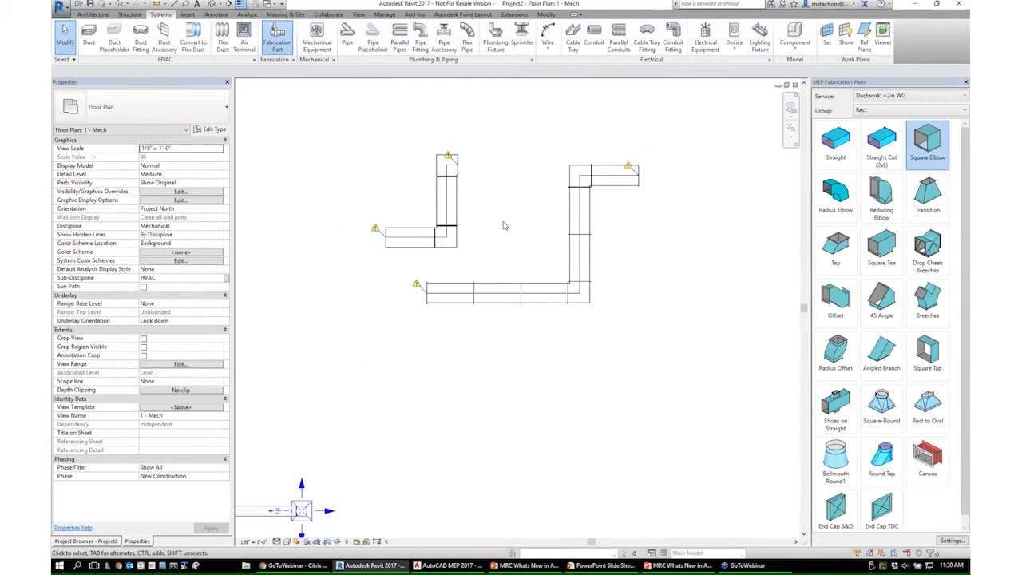
click(595, 235)
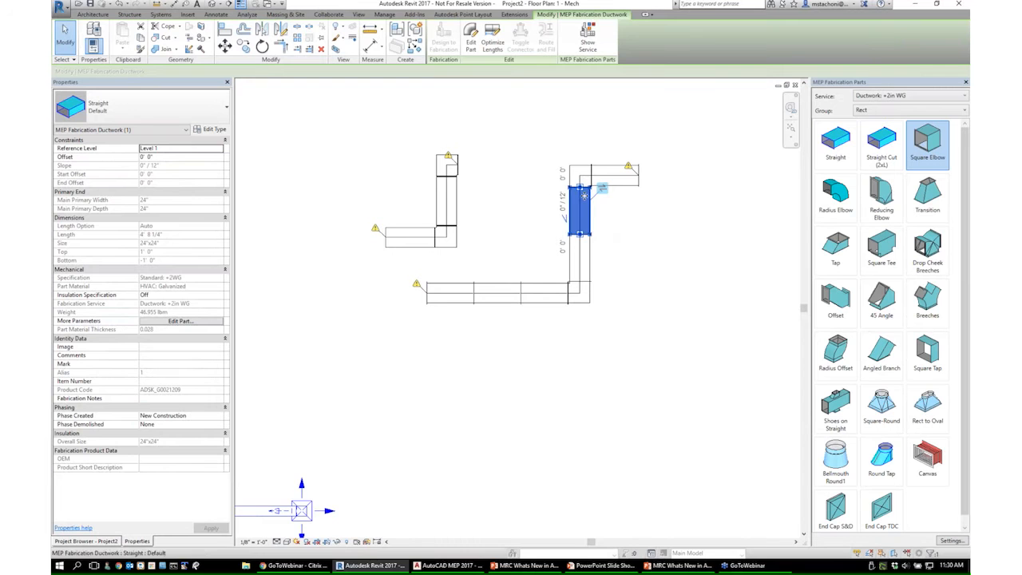
key(Escape)
scroll(571, 245, down, 1)
middle_drag(571, 244, 600, 189)
scroll(607, 198, down, 1)
middle_drag(555, 213, 580, 218)
drag(486, 264, 696, 147)
key(Delete)
- Convert the entire generic supply air duct network with its branches to fabrication parts using the Ductwork: +2in WG service
middle_drag(548, 221, 640, 227)
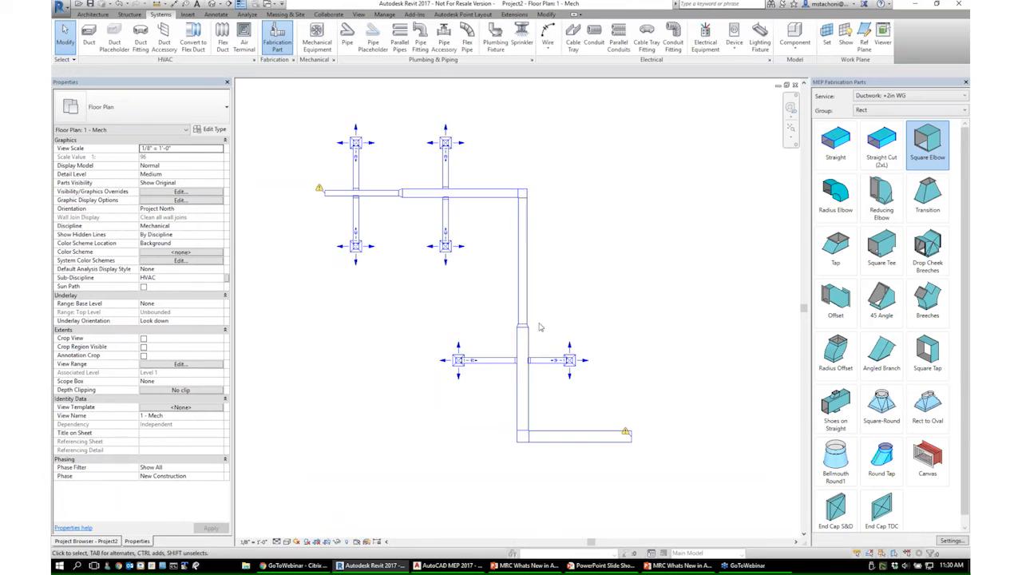
middle_drag(539, 327, 581, 334)
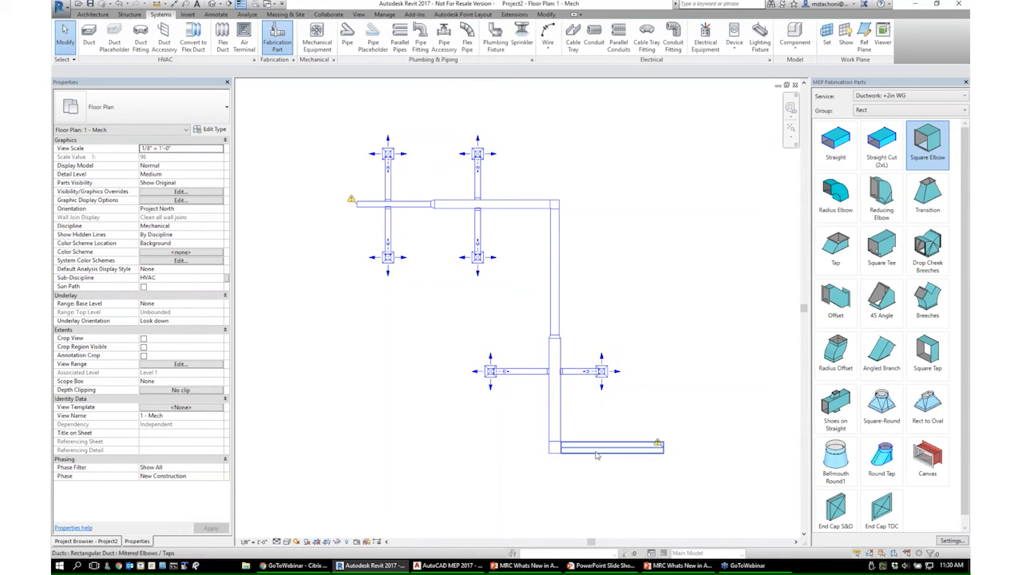
key(Tab)
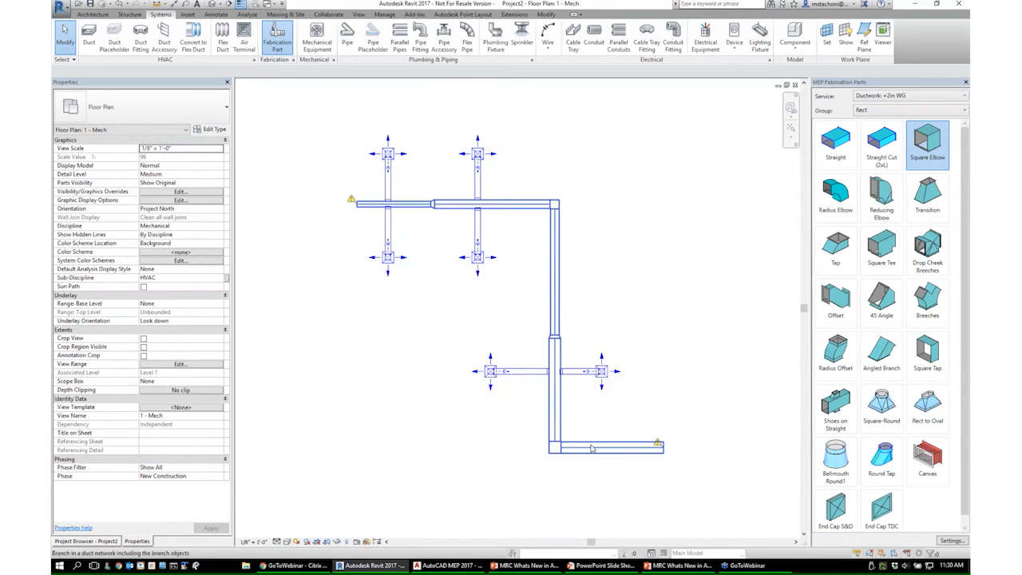
key(Tab)
click(592, 449)
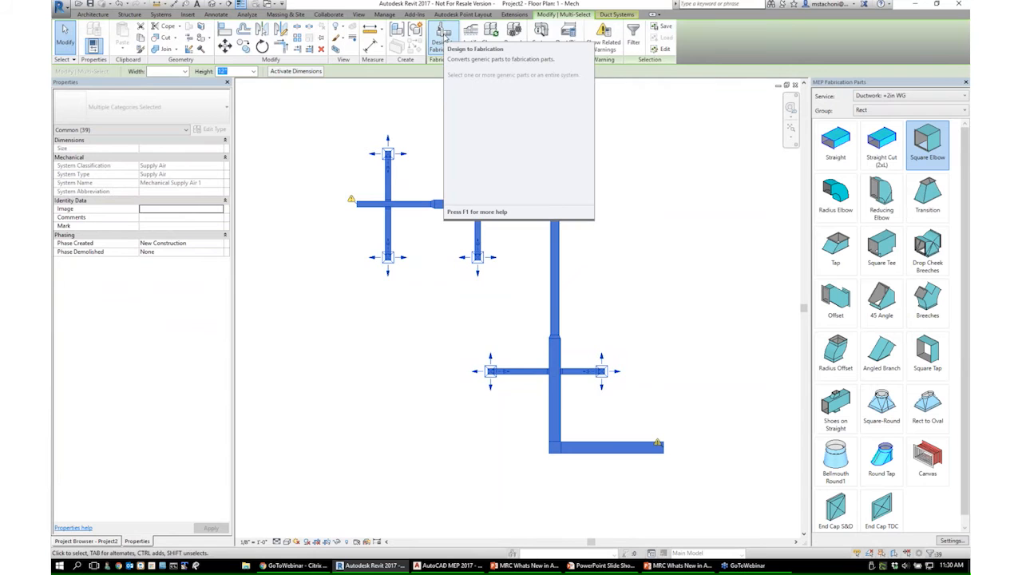
click(443, 35)
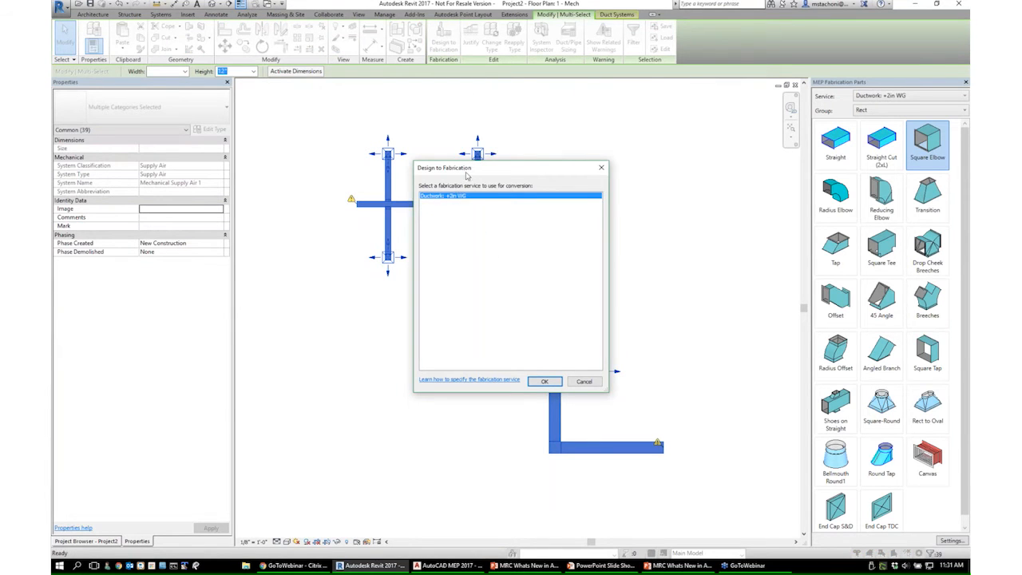
drag(467, 176, 568, 180)
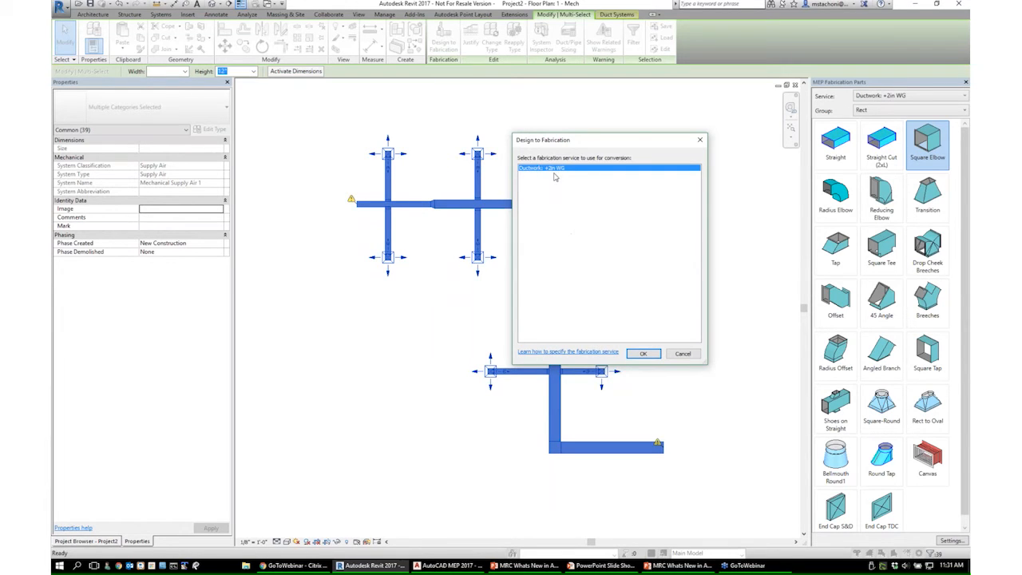
click(643, 356)
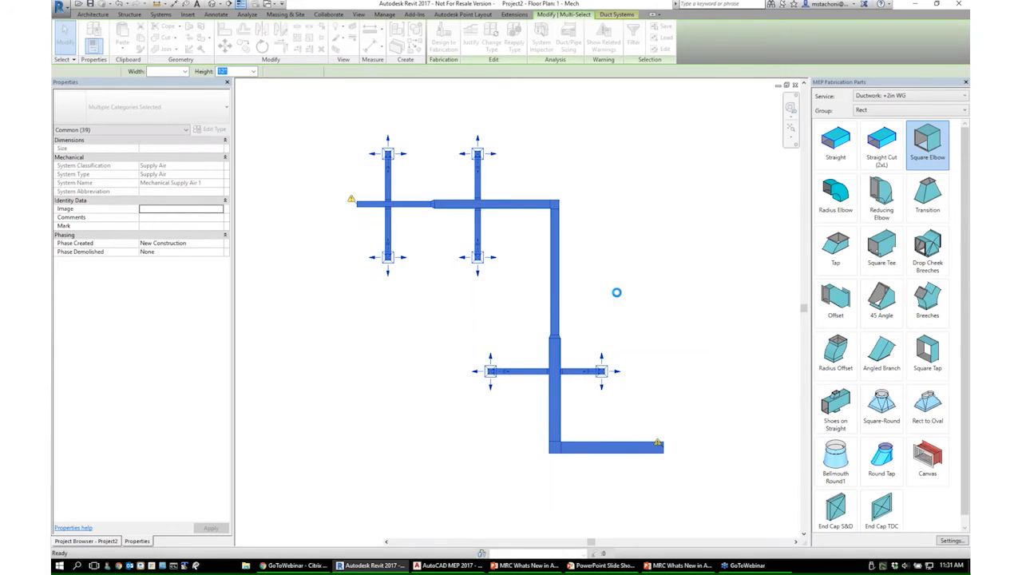
click(587, 242)
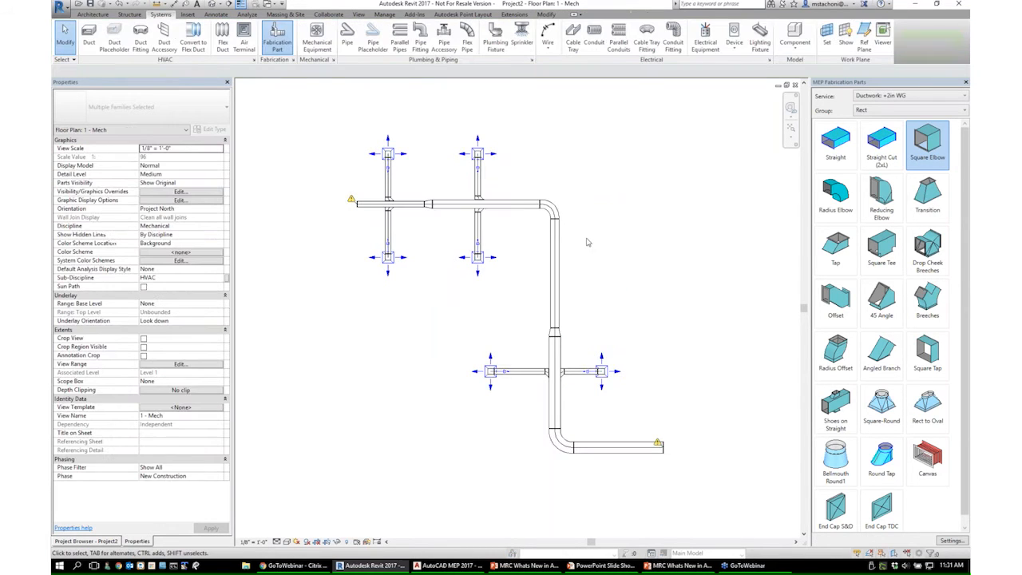
- Change the radius elbow at the upper corner of the duct main to the default Square Elbow
scroll(558, 340, up, 1)
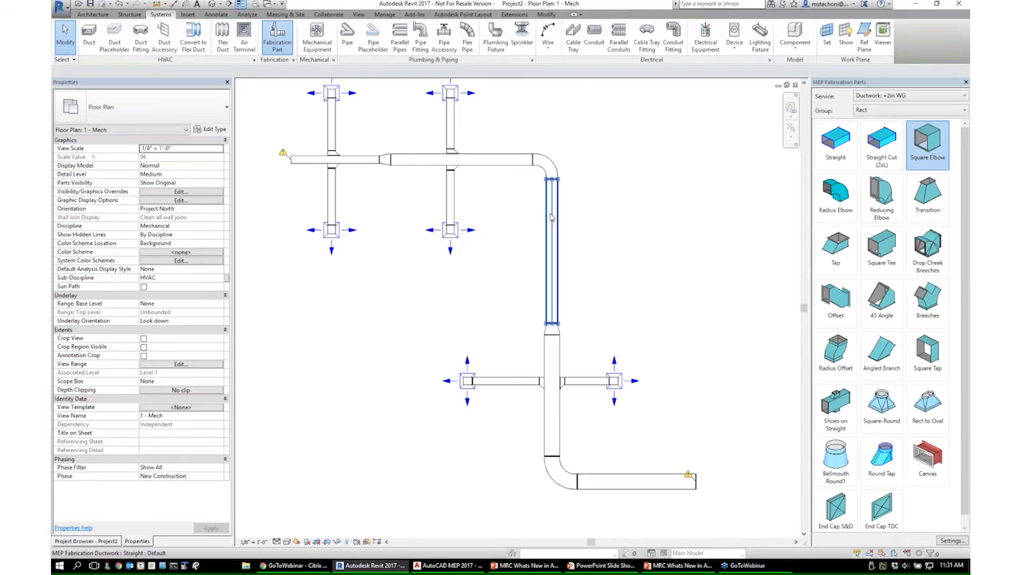
click(550, 171)
middle_drag(495, 184, 515, 231)
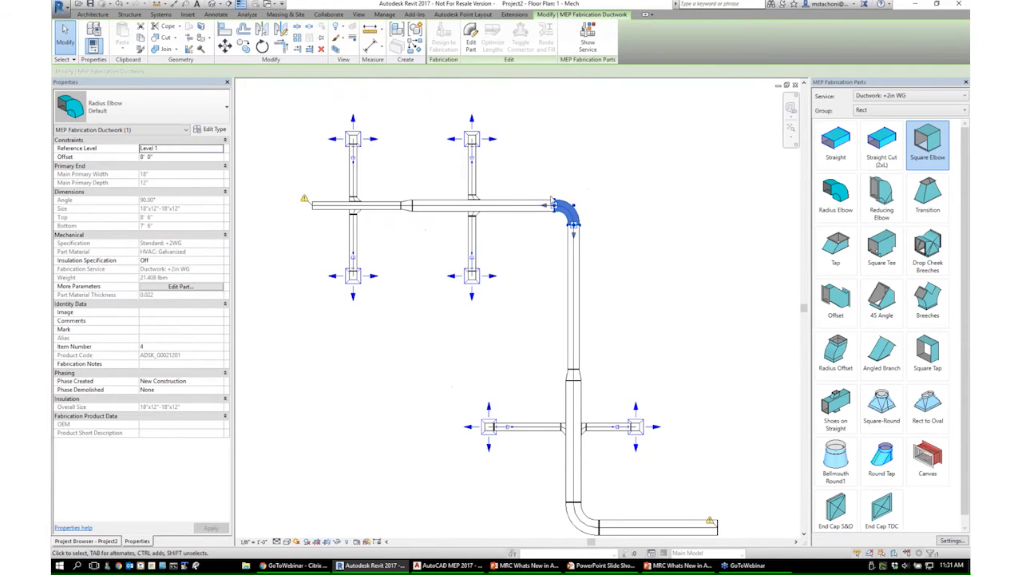
click(136, 107)
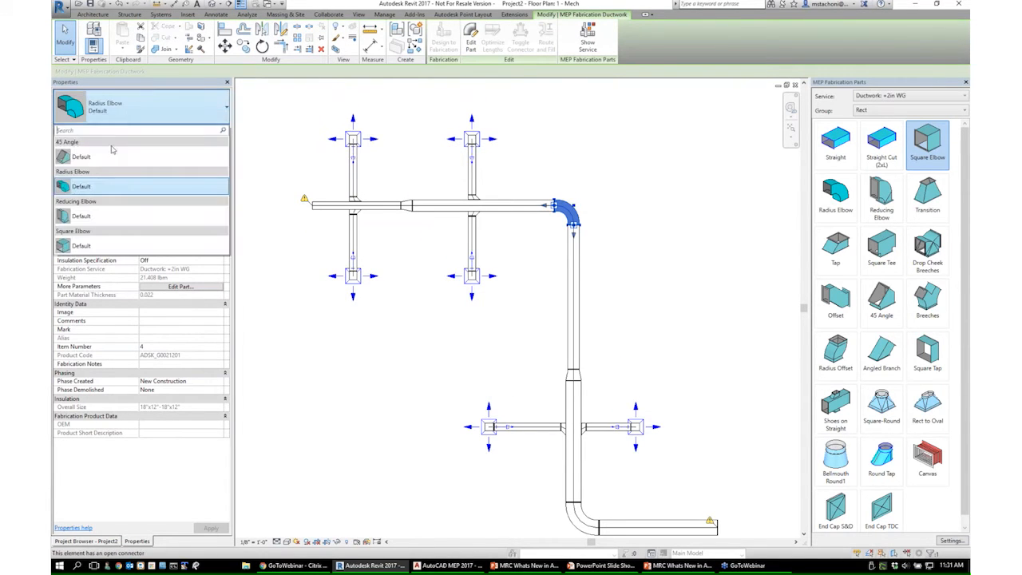
click(87, 246)
- Swap the 24"x12" radius elbow at the lower corner of the main for a default Square Elbow
middle_drag(564, 529, 529, 449)
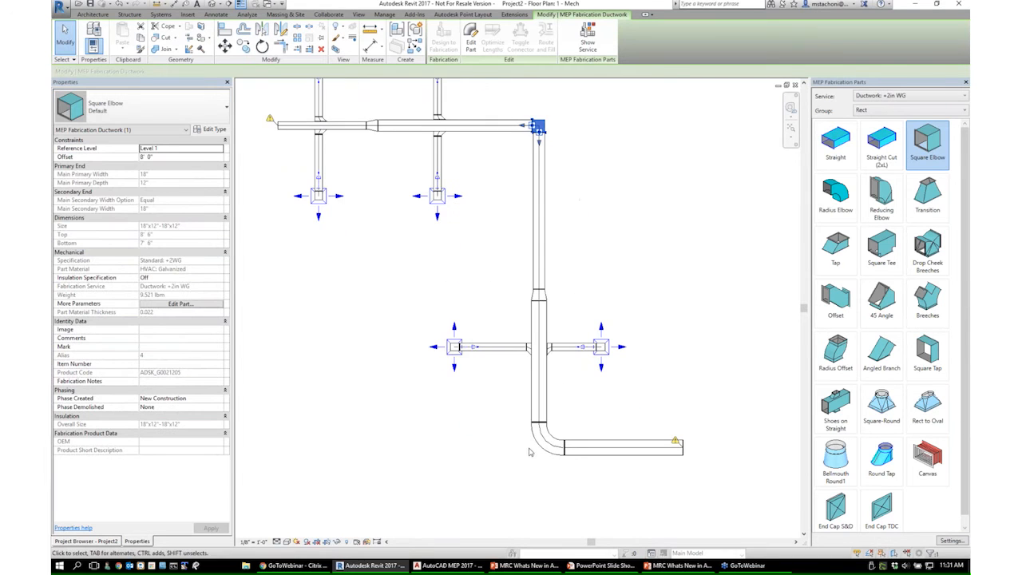
click(540, 443)
click(136, 107)
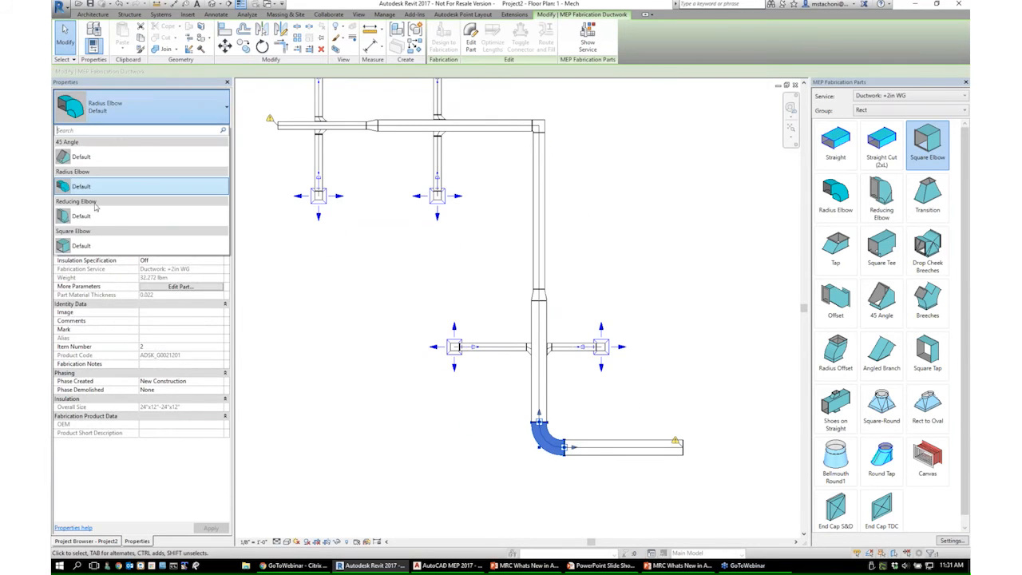
click(96, 186)
middle_drag(578, 372, 571, 387)
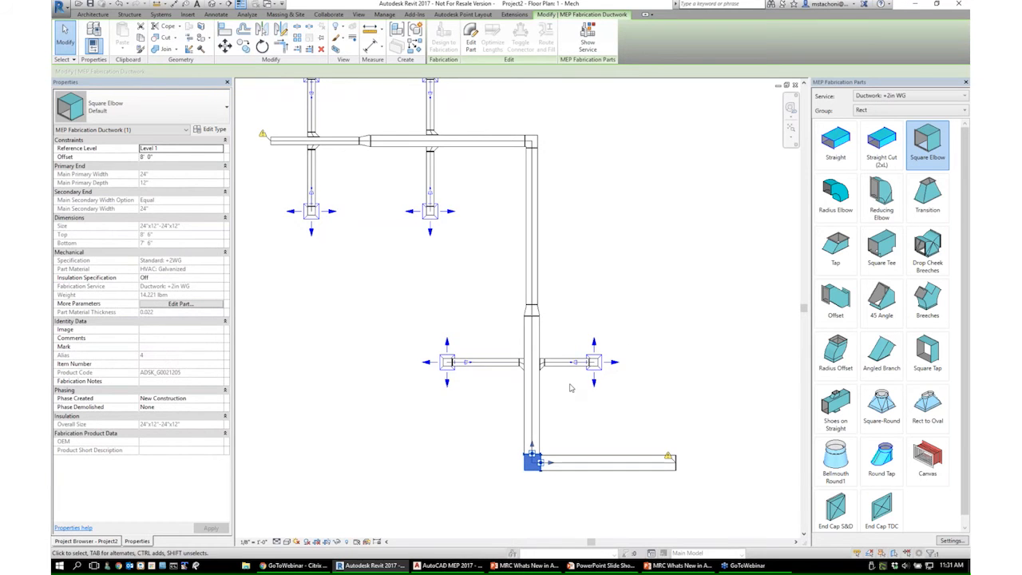
- Inspect the tap fittings joining the two lower branches to the main and review the rest of the converted network
scroll(551, 389, up, 4)
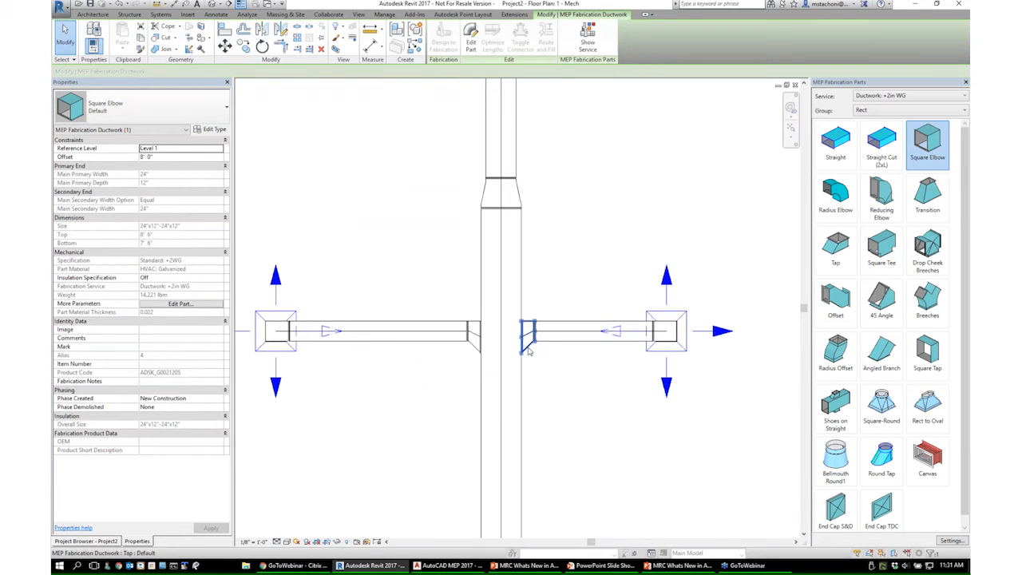
click(528, 351)
scroll(495, 357, down, 2)
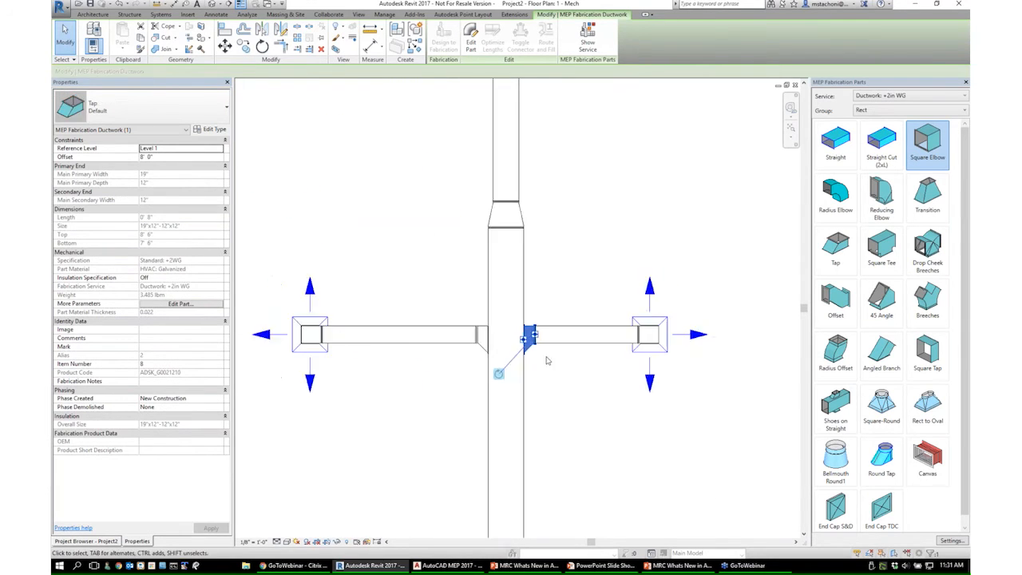
click(496, 354)
middle_drag(495, 366, 555, 376)
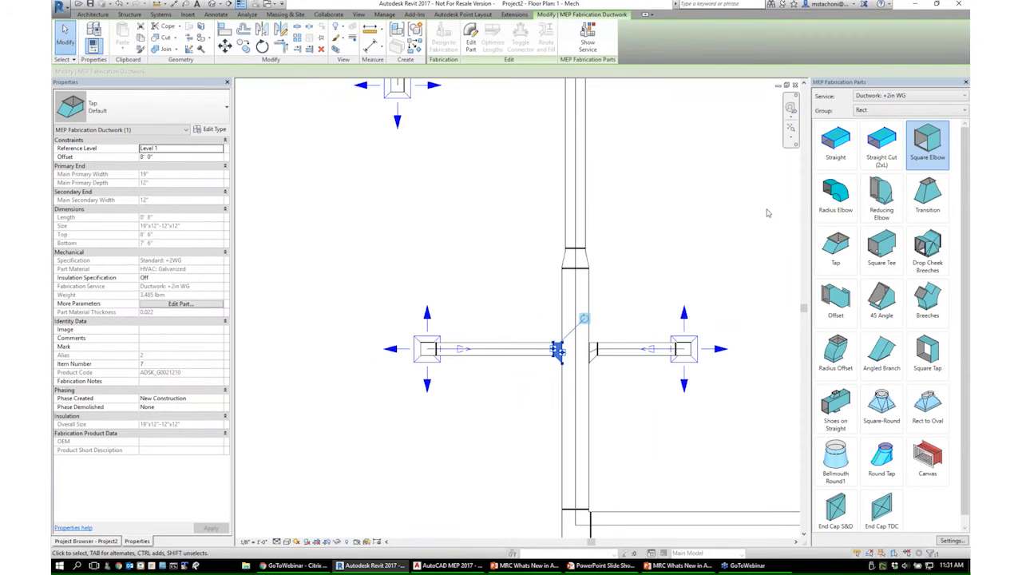
scroll(584, 354, down, 2)
middle_drag(587, 357, 533, 426)
scroll(549, 394, down, 1)
scroll(549, 313, up, 1)
scroll(551, 343, down, 1)
middle_drag(690, 490, 680, 470)
scroll(662, 477, up, 2)
scroll(679, 468, down, 1)
scroll(659, 439, down, 1)
click(578, 319)
- Optimize Lengths on the open-ended 24"x12" straight duct at the lower end of the main
middle_drag(534, 248, 565, 300)
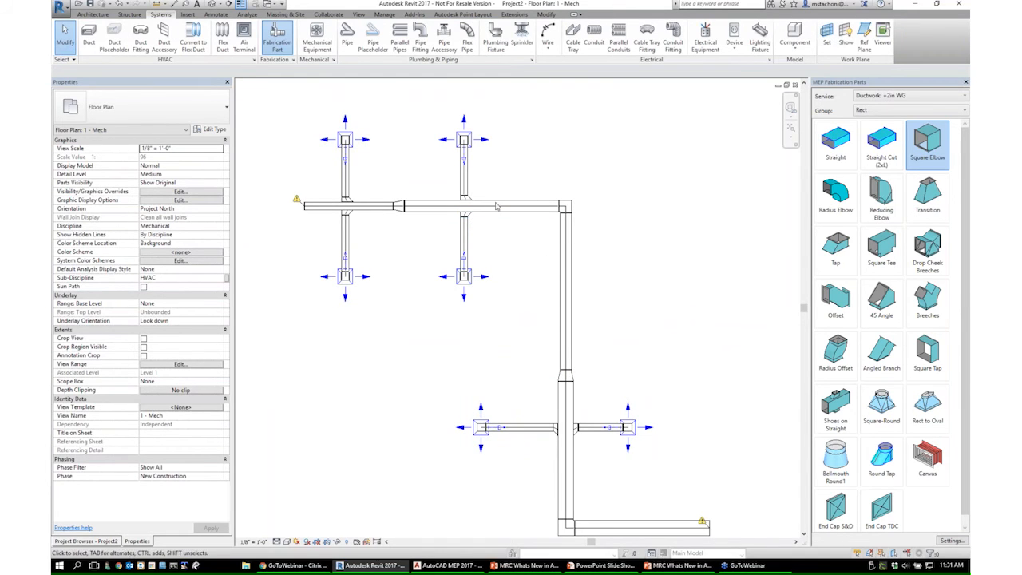
scroll(499, 203, down, 3)
scroll(484, 185, up, 3)
scroll(497, 184, down, 2)
scroll(556, 276, up, 2)
scroll(557, 279, down, 2)
click(617, 440)
scroll(616, 440, up, 2)
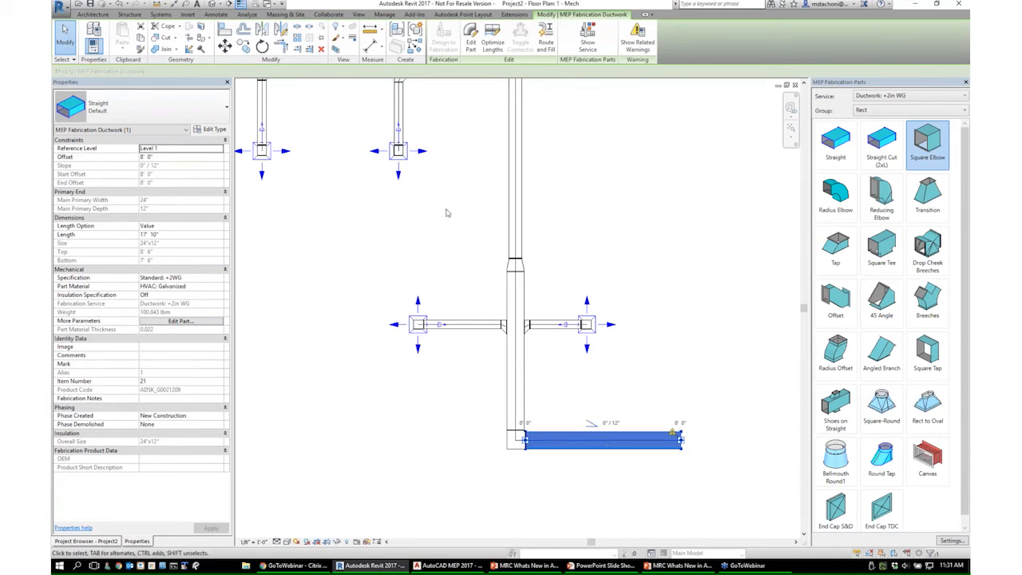
scroll(587, 415, up, 2)
scroll(606, 463, down, 2)
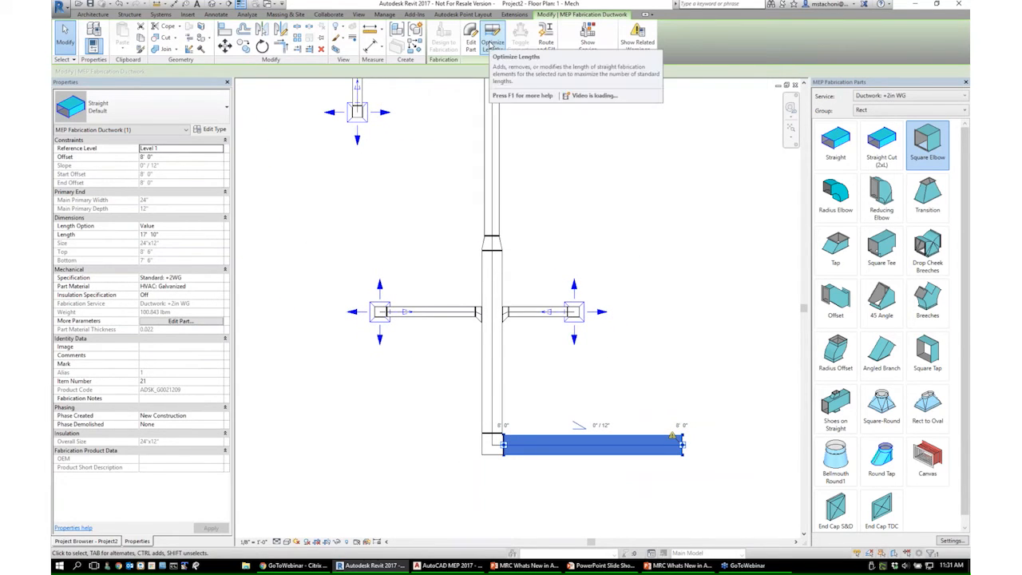
click(492, 40)
scroll(662, 461, up, 2)
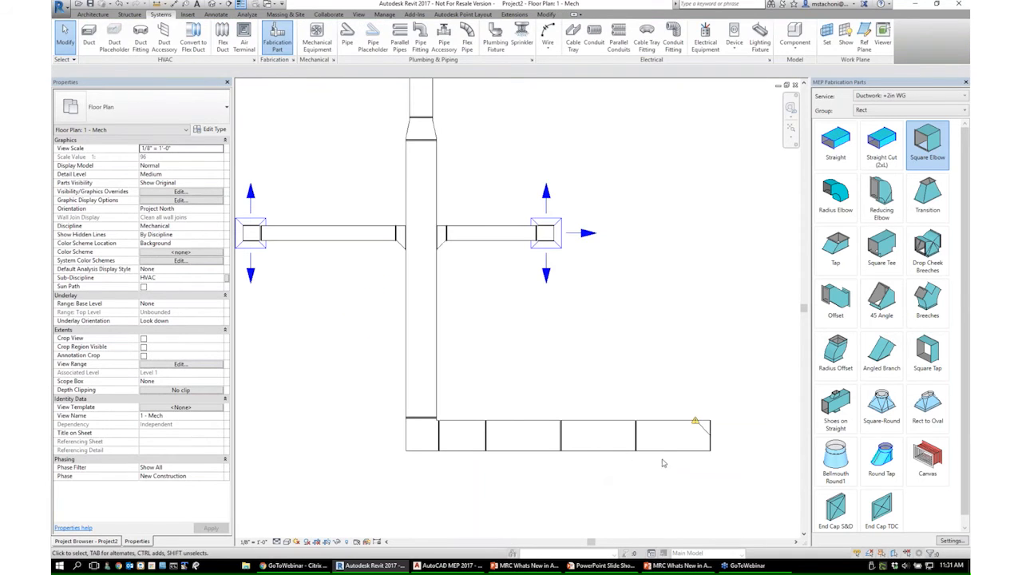
- Check the length properties of the individual straight sections in the optimized lower horizontal run
click(663, 462)
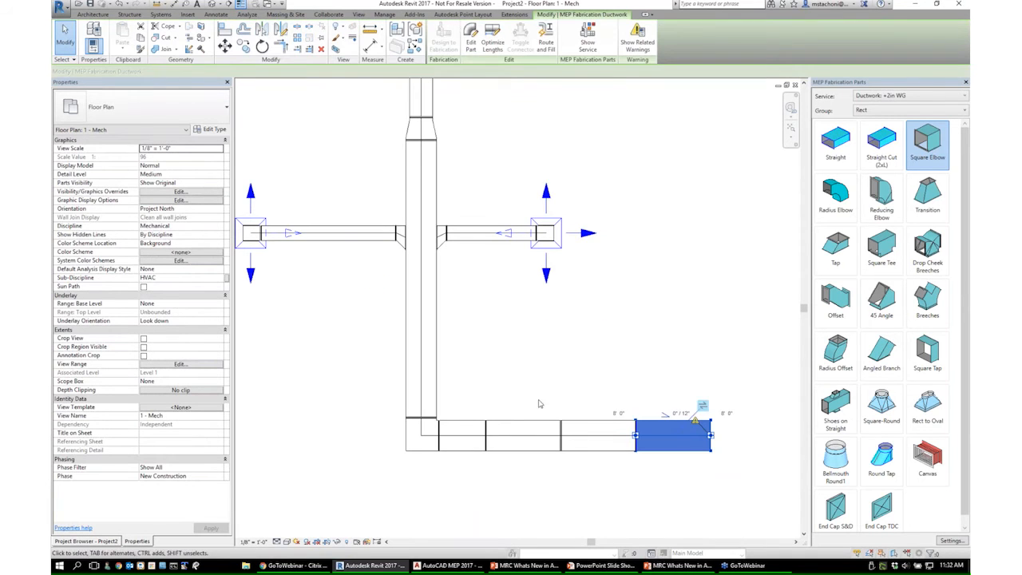
click(594, 440)
click(524, 435)
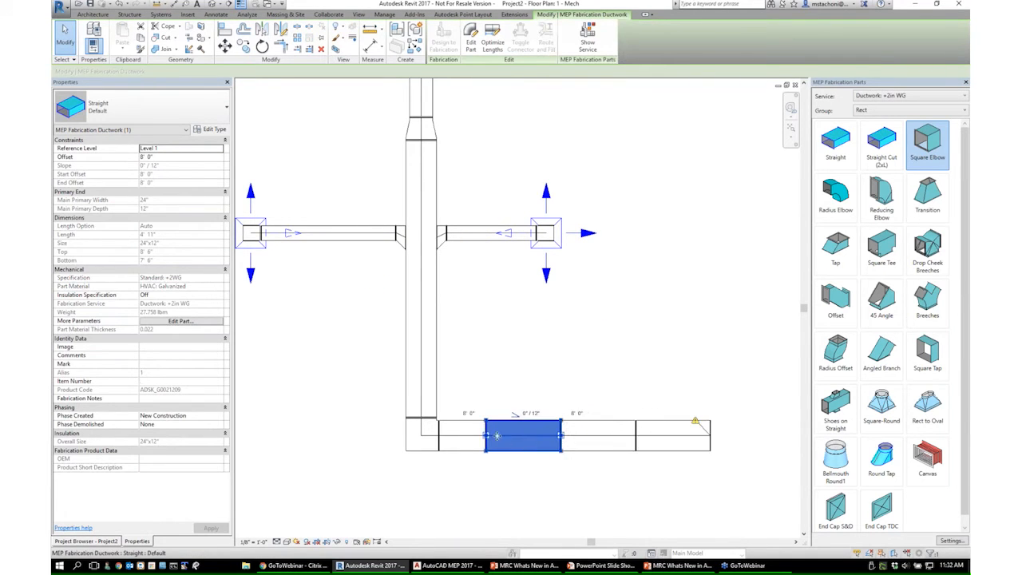
click(489, 407)
click(469, 428)
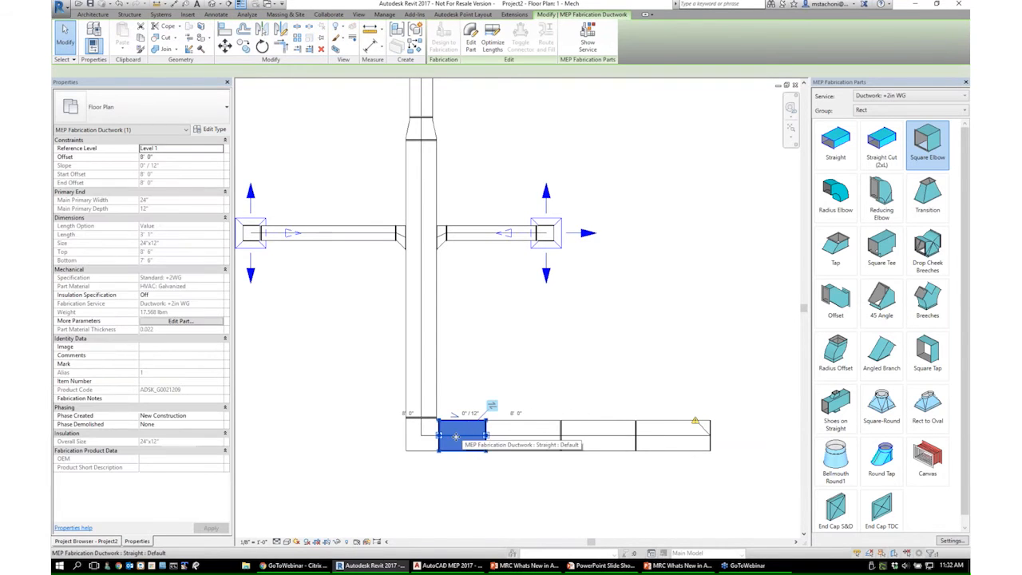
scroll(493, 392, down, 2)
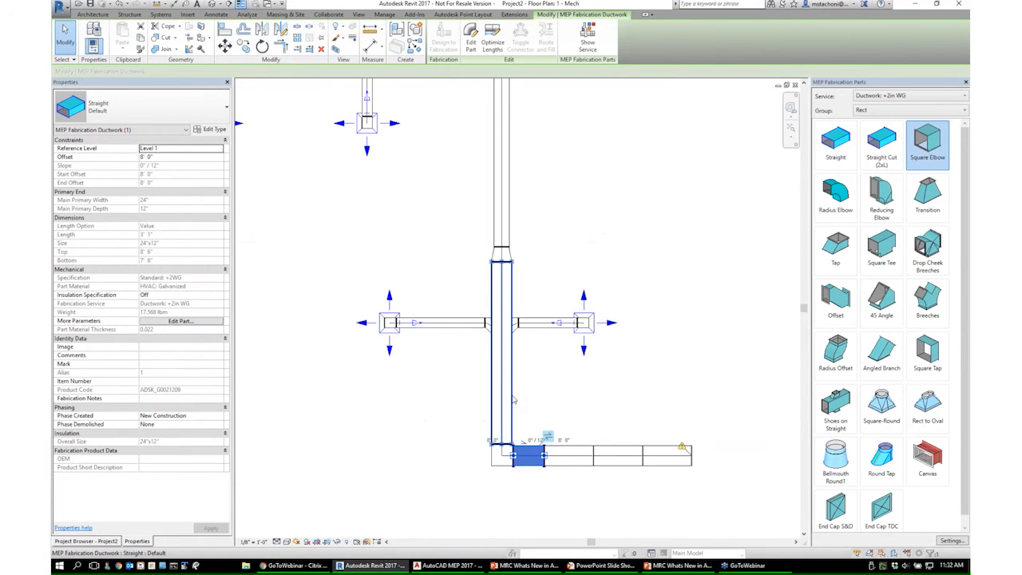
- Optimize the lengths of the remaining straight ducts in the vertical main and the upper horizontal main
click(511, 399)
middle_drag(565, 137, 605, 214)
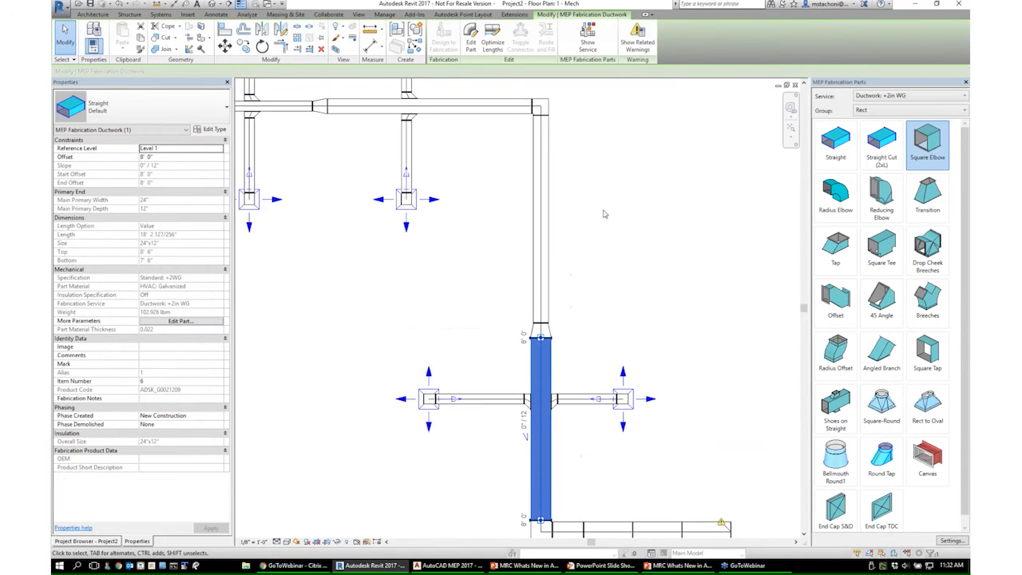
ctrl+click(538, 171)
ctrl+click(486, 110)
middle_drag(504, 174, 553, 209)
scroll(552, 216, down, 1)
ctrl+click(351, 150)
click(520, 179)
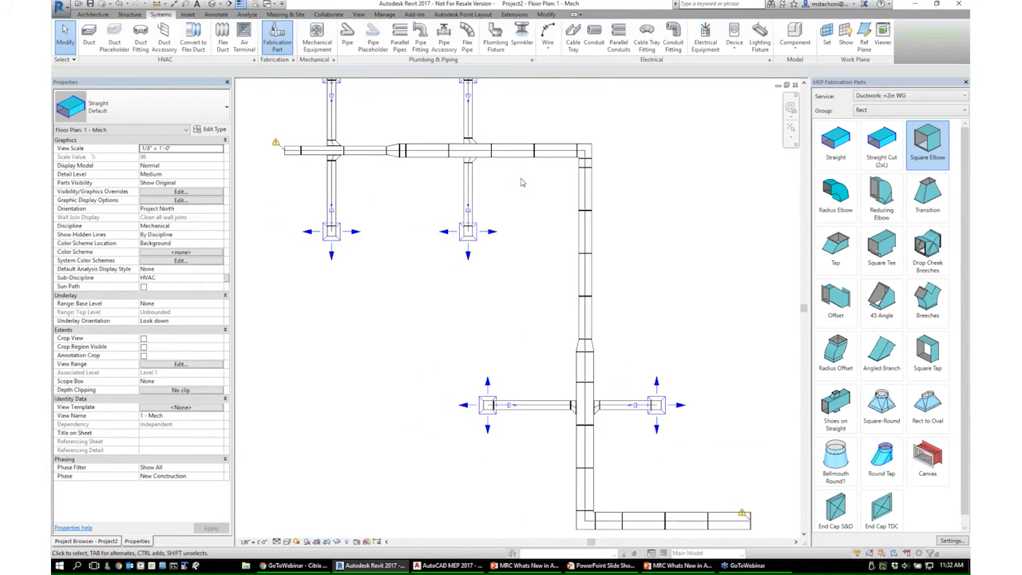
mouse_move(633, 383)
middle_down()
mouse_move(640, 409)
mouse_move(630, 385)
middle_up()
scroll(629, 382, down, 2)
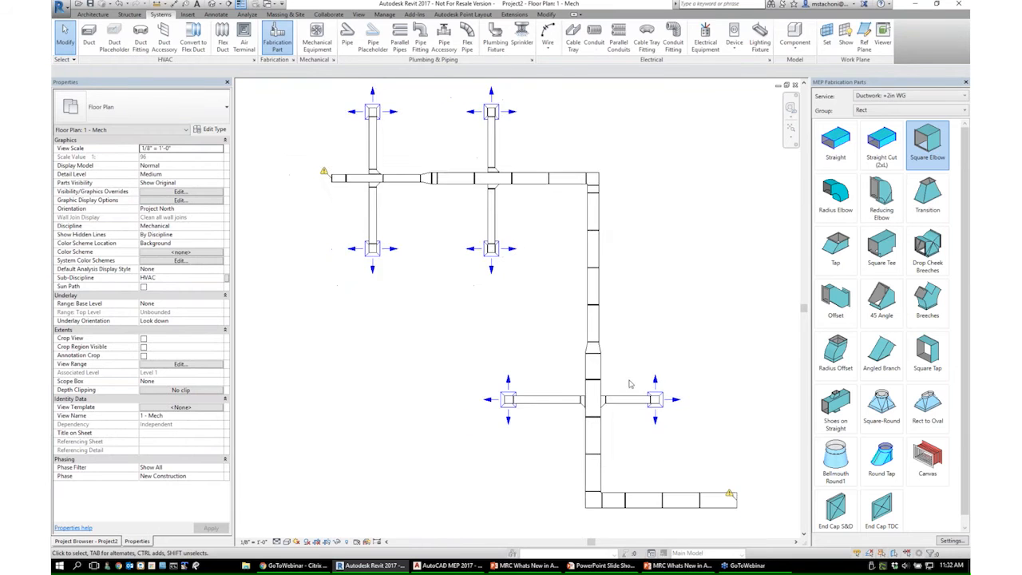
click(510, 244)
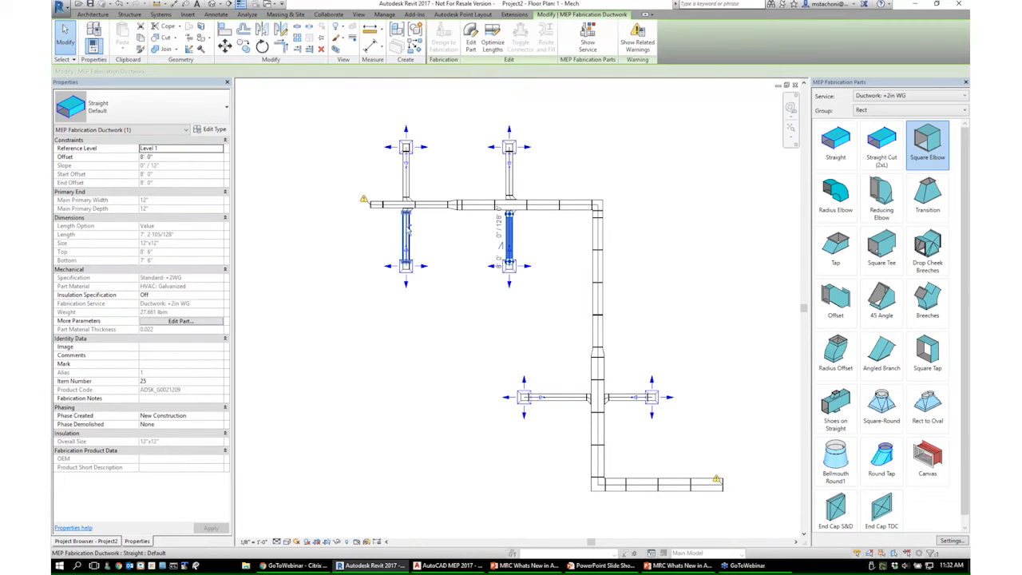
ctrl+click(406, 236)
ctrl+click(407, 180)
- Optimize the lengths of all six straight branch ducts serving the diffusers
click(511, 195)
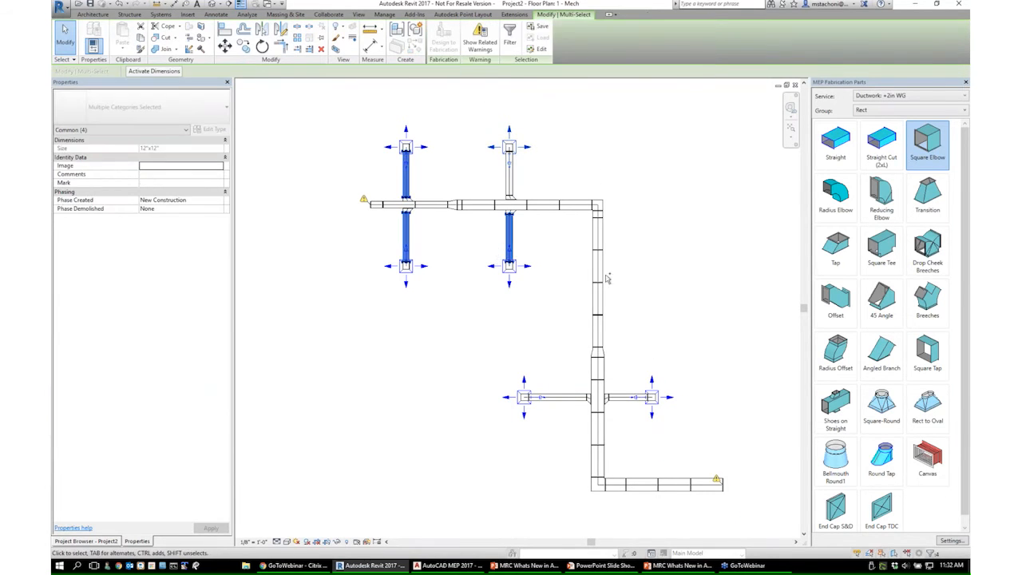
ctrl+click(406, 182)
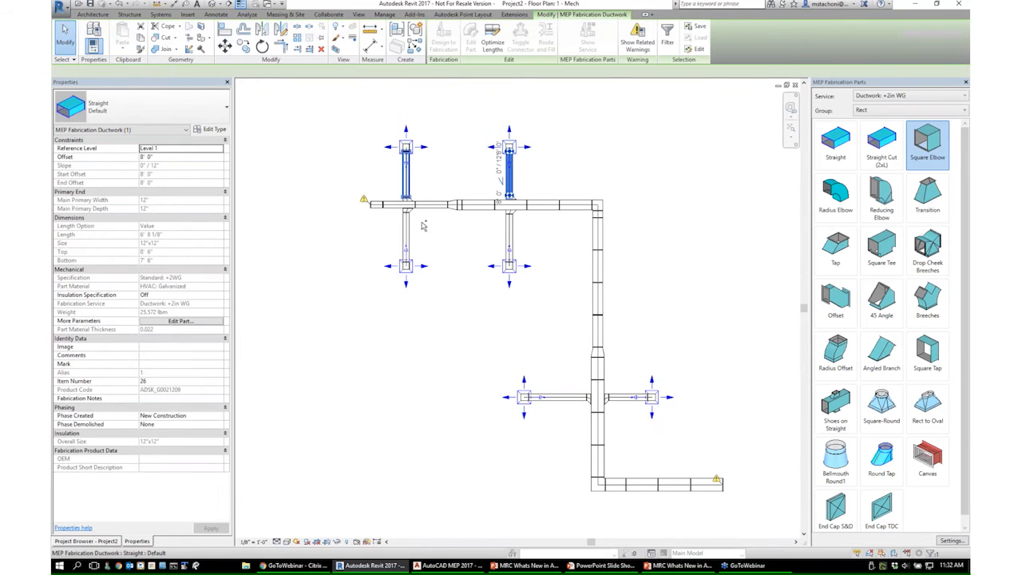
ctrl+click(406, 236)
ctrl+click(509, 238)
ctrl+click(629, 397)
ctrl+click(568, 397)
click(682, 215)
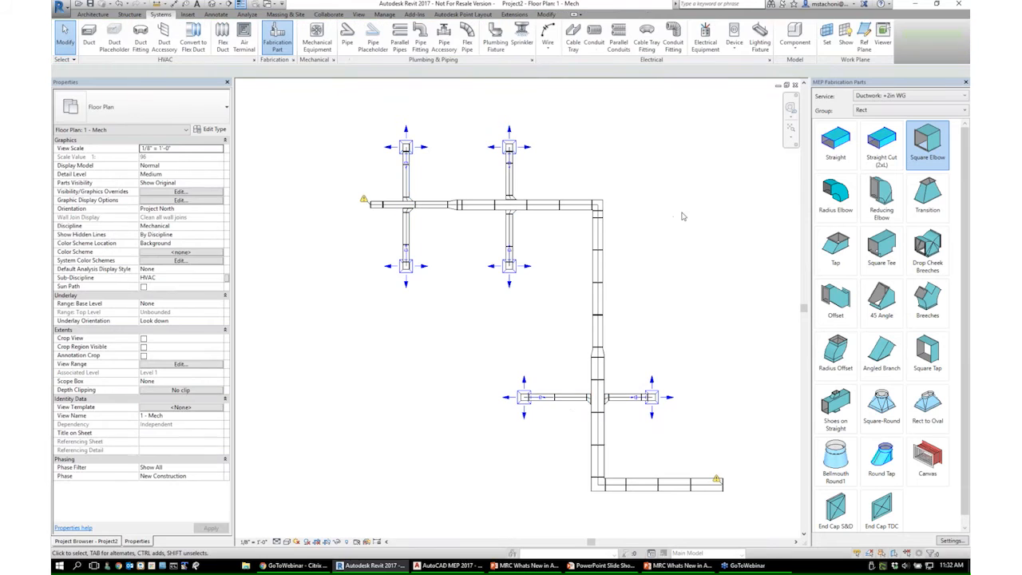
- Try to shift the connected upper horizontal main by moving the straight part at its open end
scroll(515, 182, up, 5)
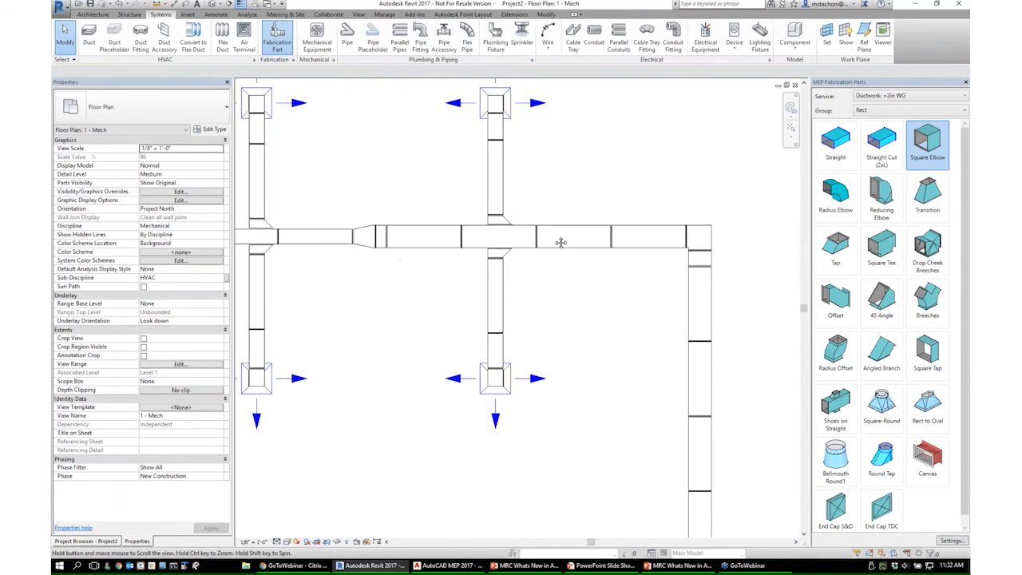
scroll(559, 236, down, 2)
scroll(564, 235, down, 4)
scroll(596, 277, up, 3)
click(595, 280)
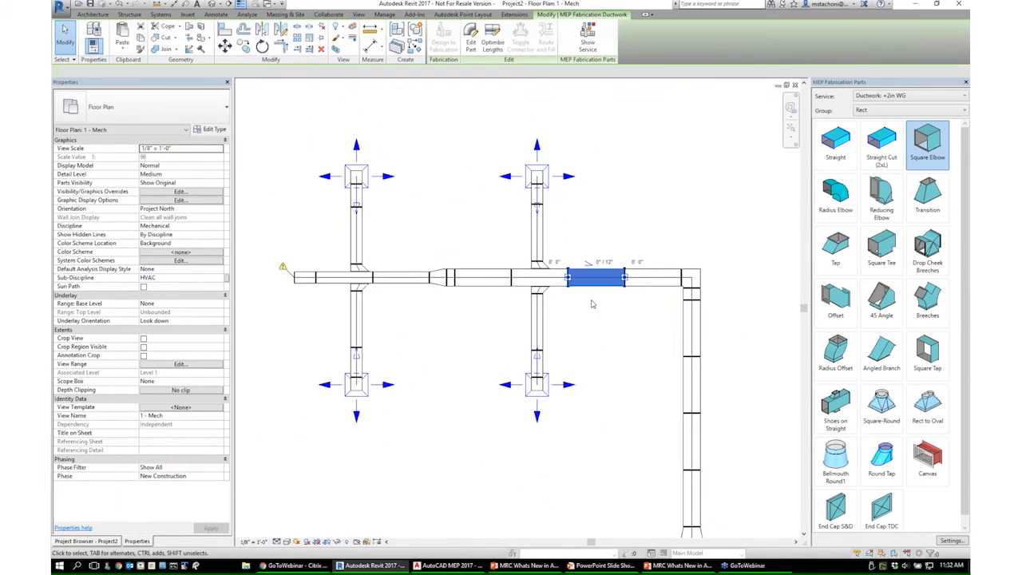
scroll(593, 301, down, 3)
scroll(596, 298, up, 1)
drag(382, 285, 376, 181)
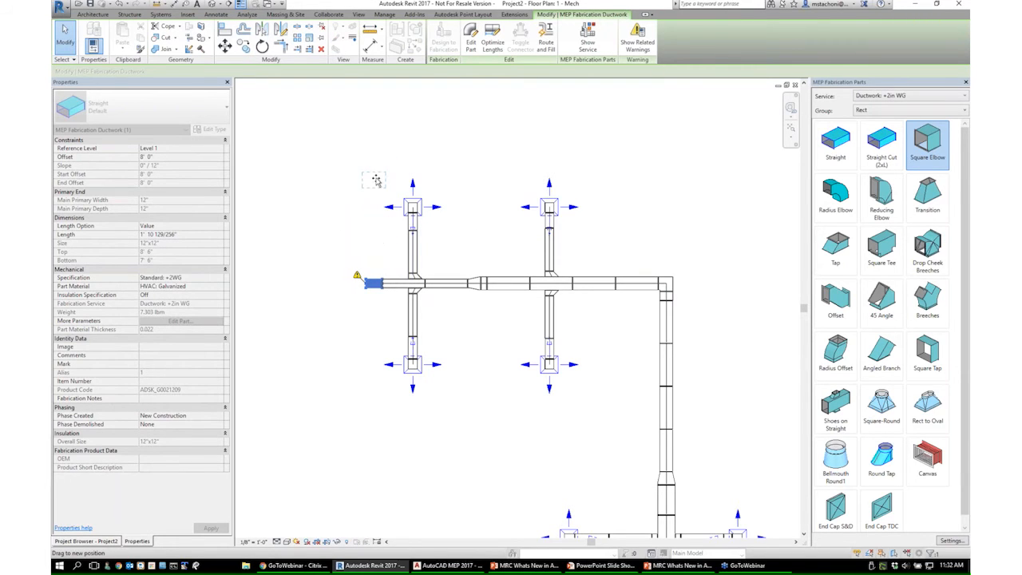
ctrl+drag(373, 267, 374, 308)
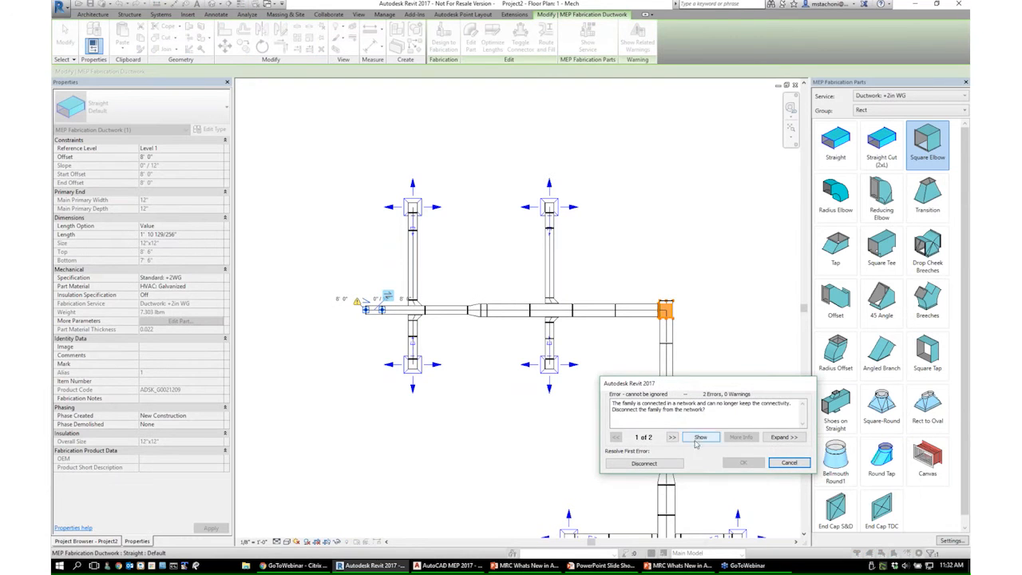
click(792, 465)
- Nudge the connected upper horizontal main up, and use Move on its 18"x12" straight section to shift the run down toward the lower diffusers
click(581, 283)
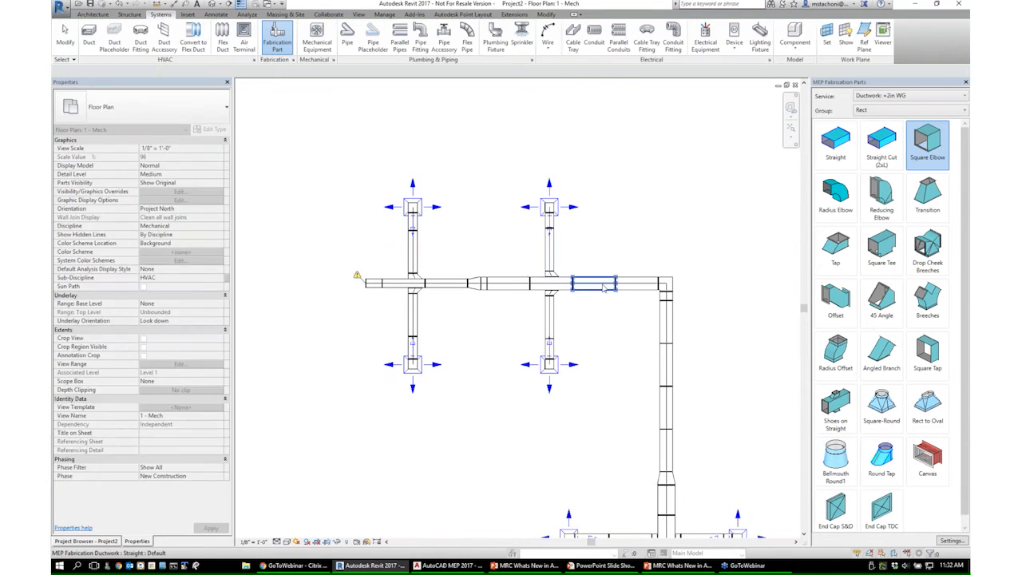
key(Up)
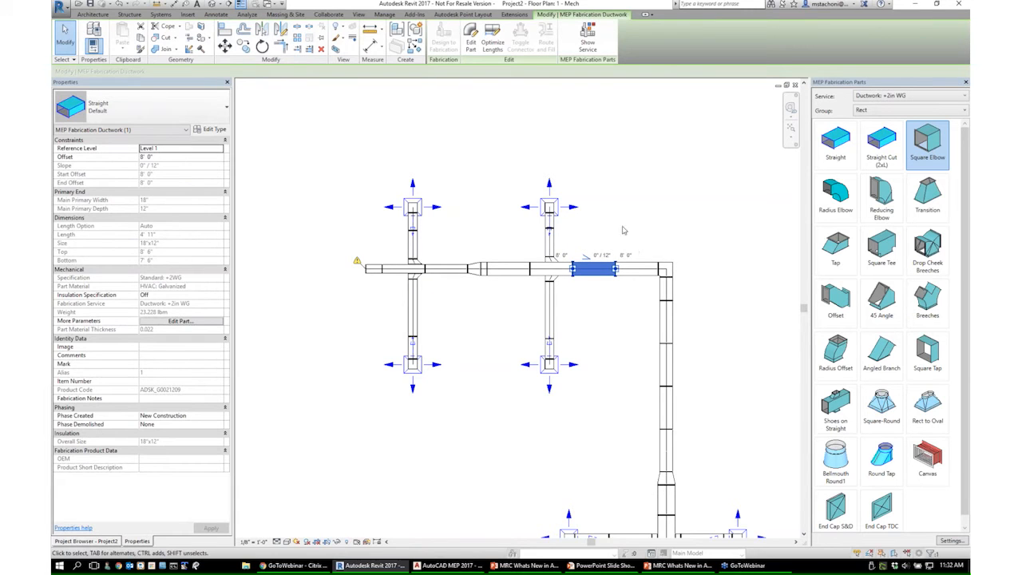
click(226, 45)
click(599, 269)
click(602, 291)
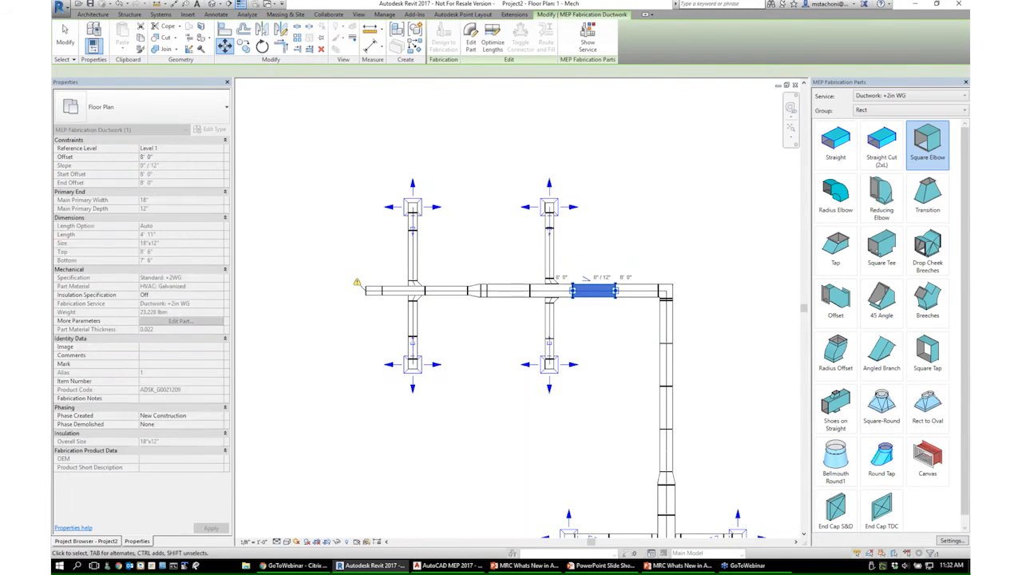
click(588, 256)
middle_drag(616, 259, 544, 267)
scroll(560, 259, down, 2)
scroll(586, 263, up, 1)
click(513, 302)
scroll(575, 265, down, 1)
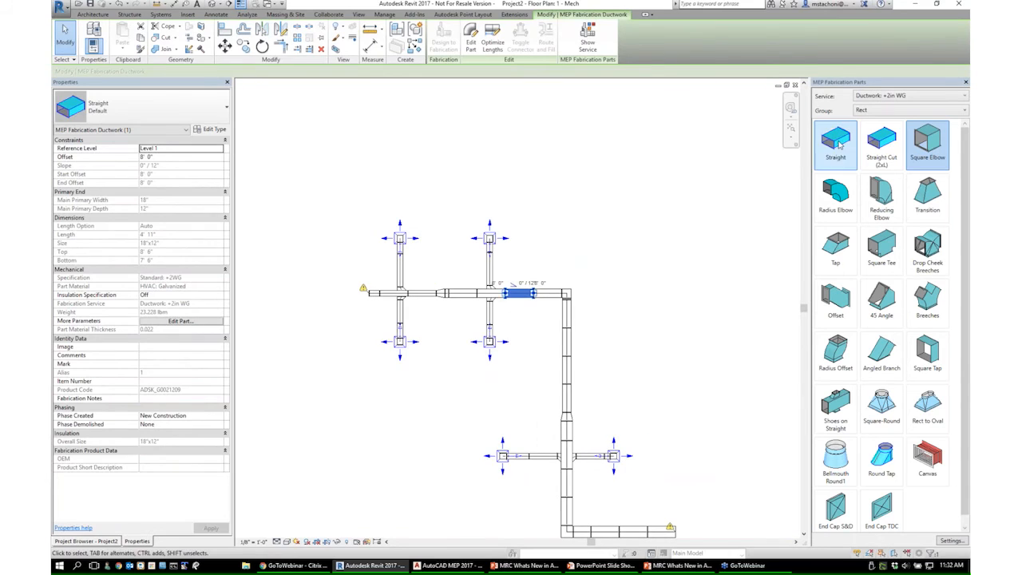
- Start placing a 12"x24" Straight fabrication part, show the placement help tooltip, and cycle the part's rotation and connector
click(841, 147)
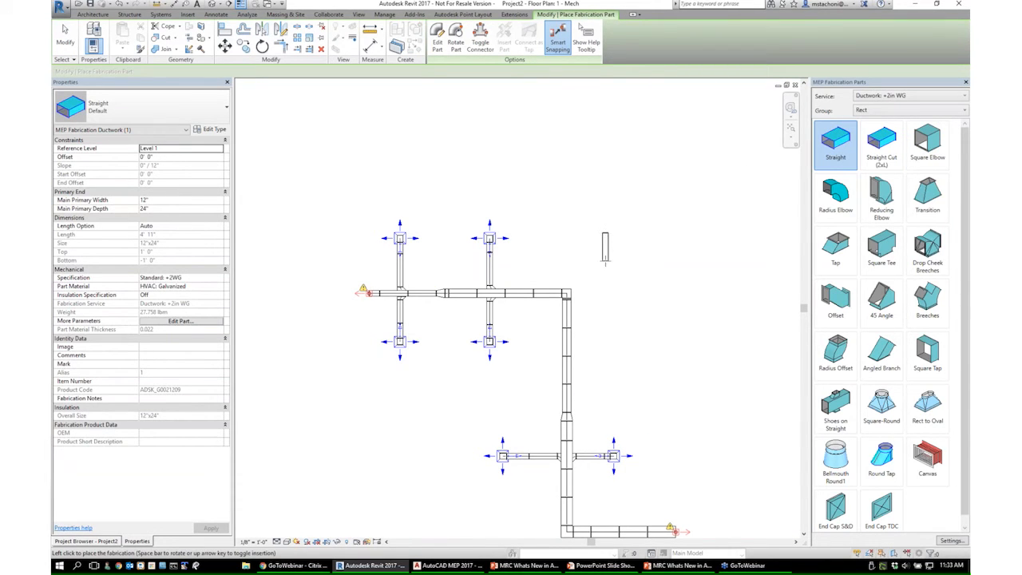
key(space)
click(588, 41)
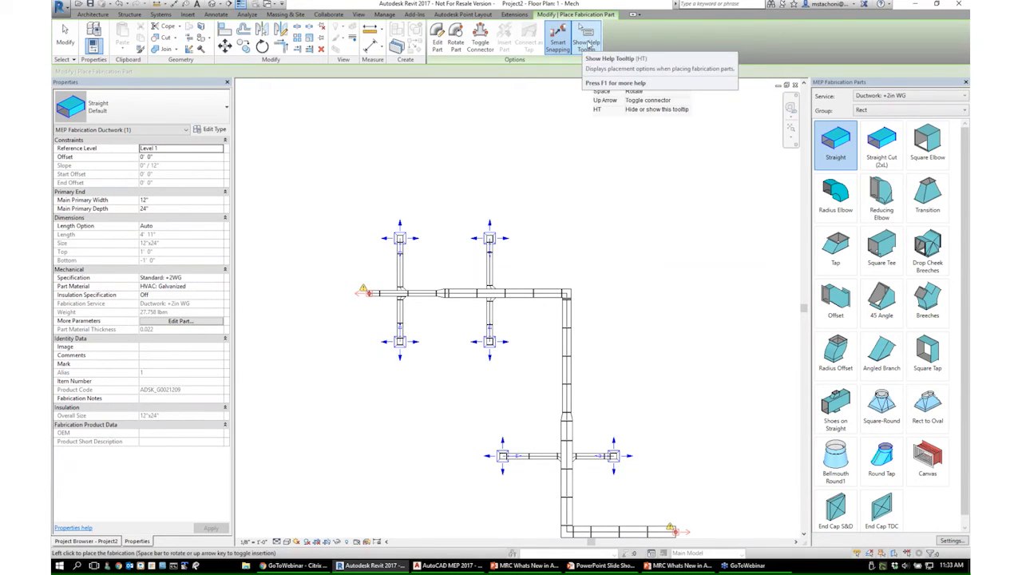
scroll(599, 238, up, 3)
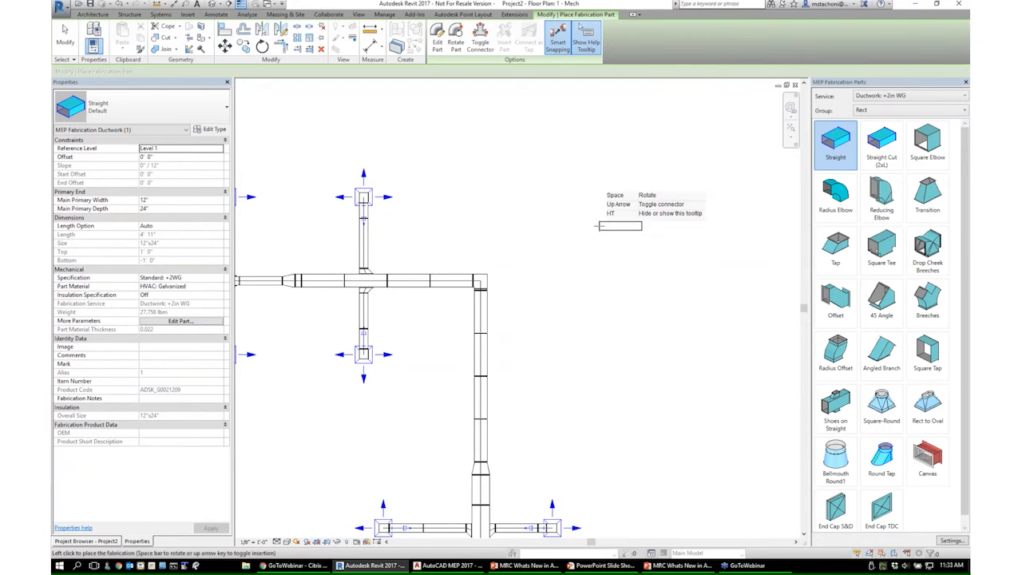
key(Up)
key(Up)
key(Up)
key(Up)
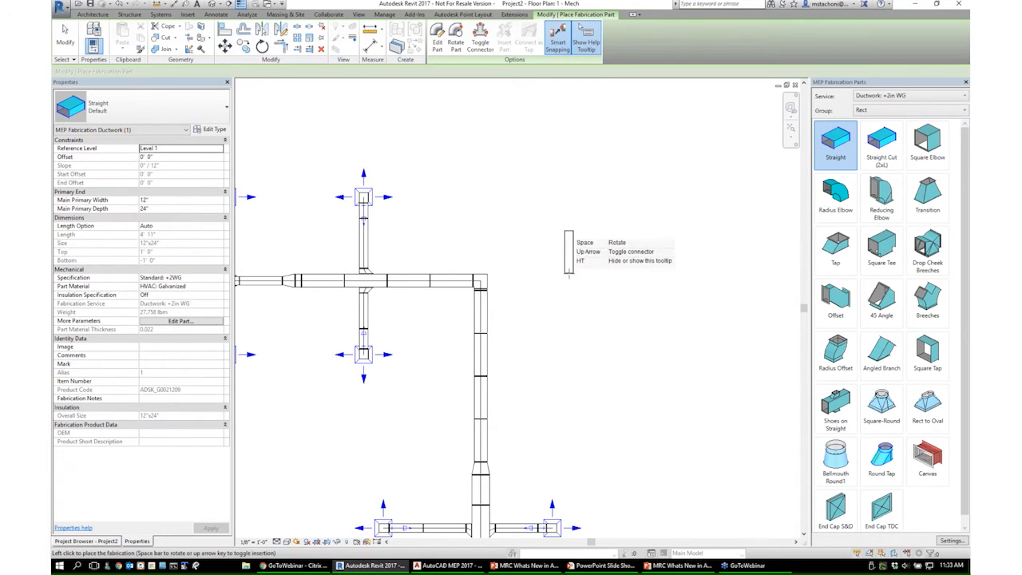
- Hide the placement help tooltip and place a separate vertical run of two straight ducts in the empty area beside the layout
key(h)
key(t)
click(575, 268)
- Attach a Square Elbow at the upper end of the new vertical run and continue it horizontally with two straight ducts
click(927, 144)
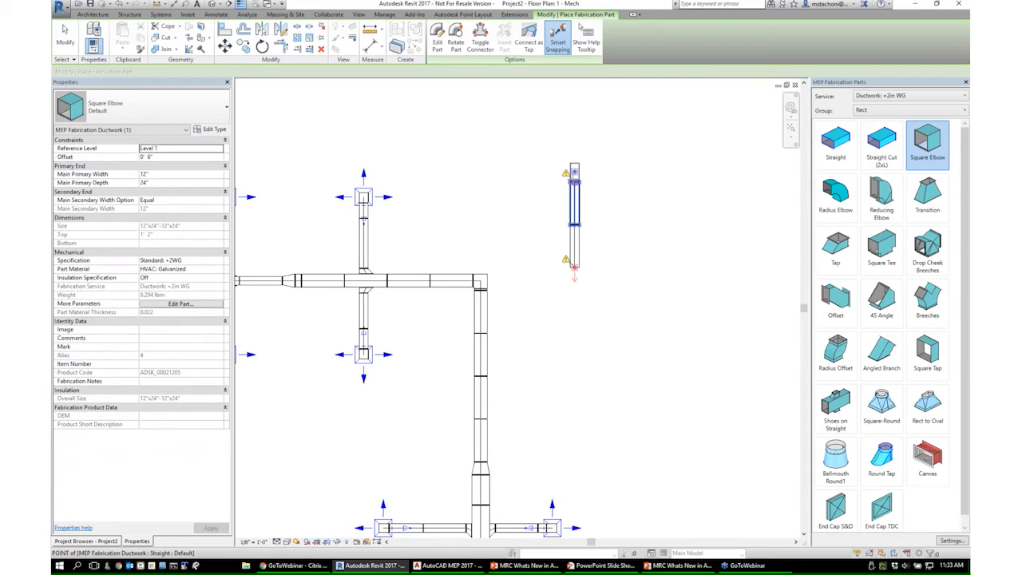
click(575, 182)
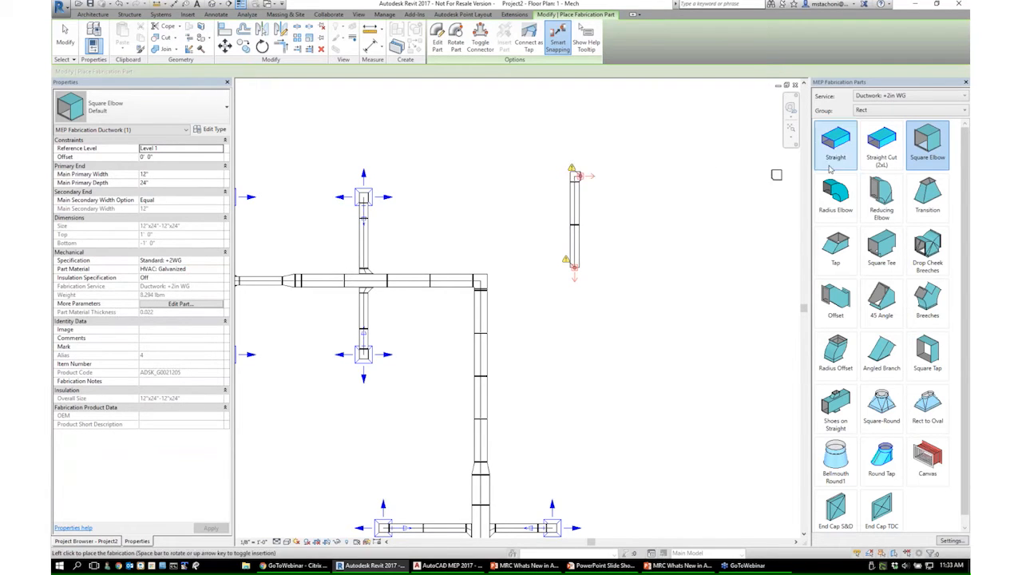
click(836, 154)
click(582, 177)
click(643, 180)
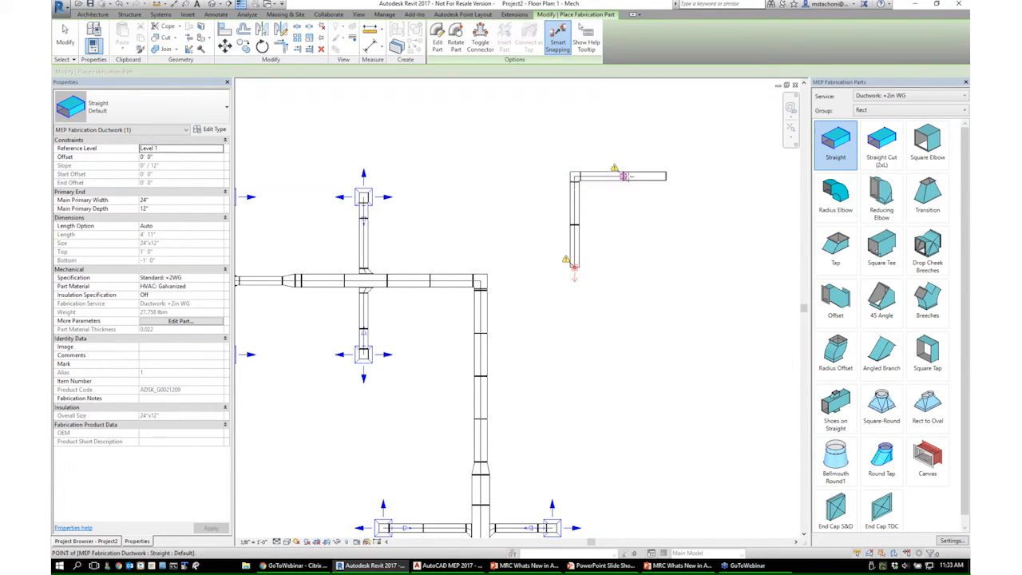
key(Escape)
key(Escape)
- Move the new run's horizontal leg up and outward by its end straight, and optimize the length of the stretched duct
click(650, 177)
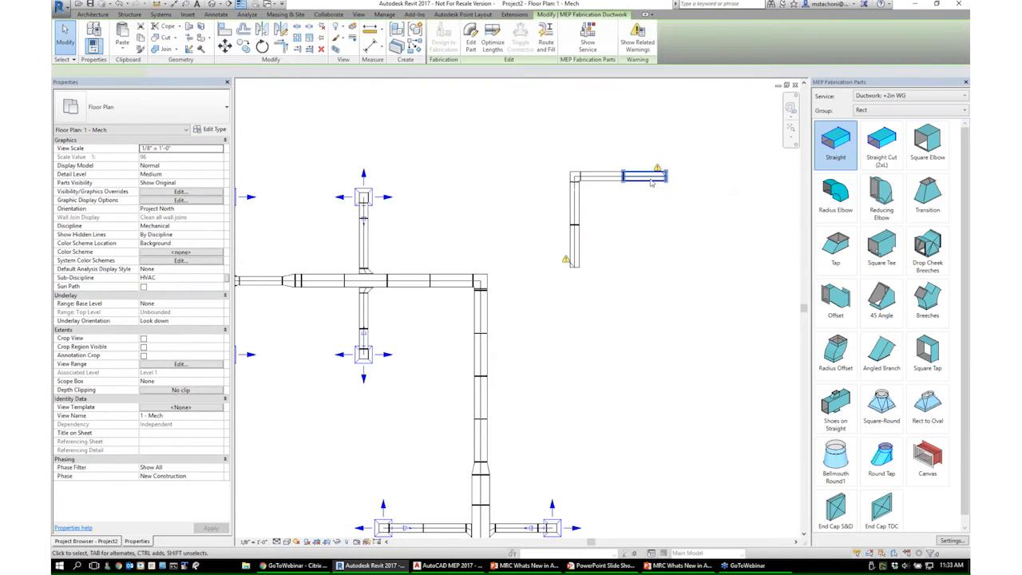
drag(640, 176, 527, 171)
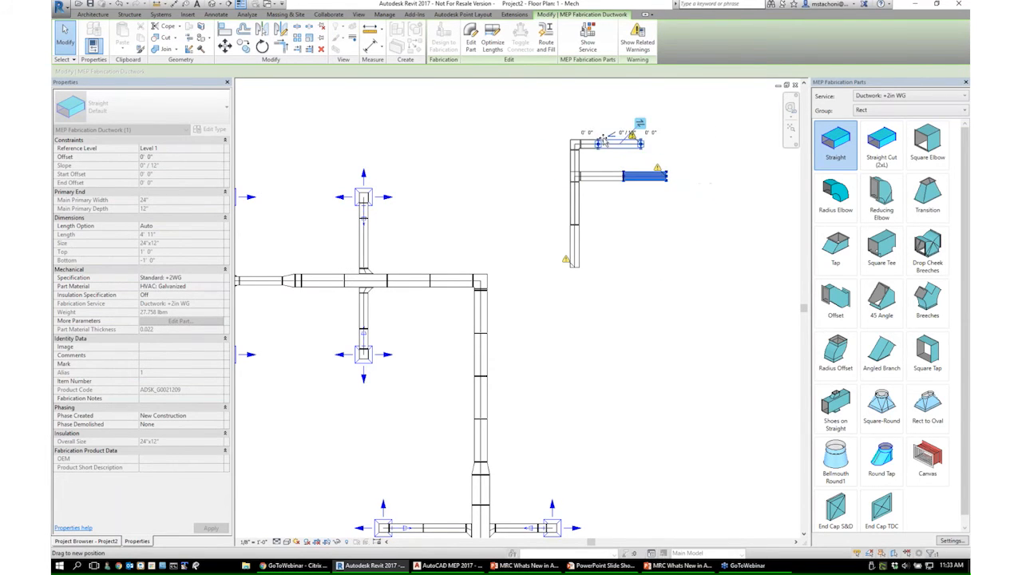
drag(607, 152, 688, 141)
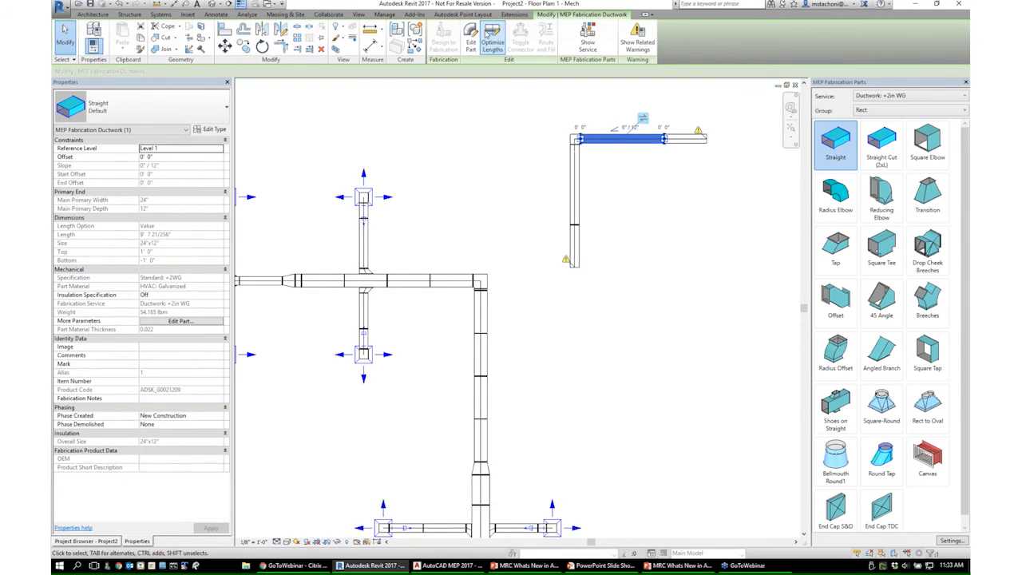
click(656, 163)
- Shift the connected upper horizontal main up by moving its 18"x12" straight section
middle_drag(656, 162, 591, 195)
scroll(627, 182, down, 1)
scroll(570, 251, down, 1)
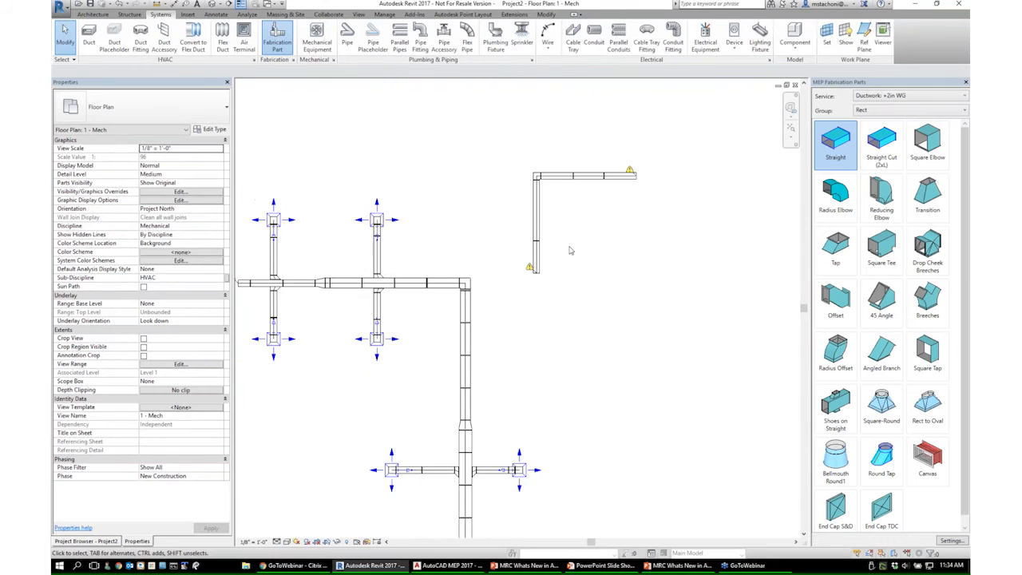
middle_drag(494, 314, 539, 308)
scroll(539, 307, up, 3)
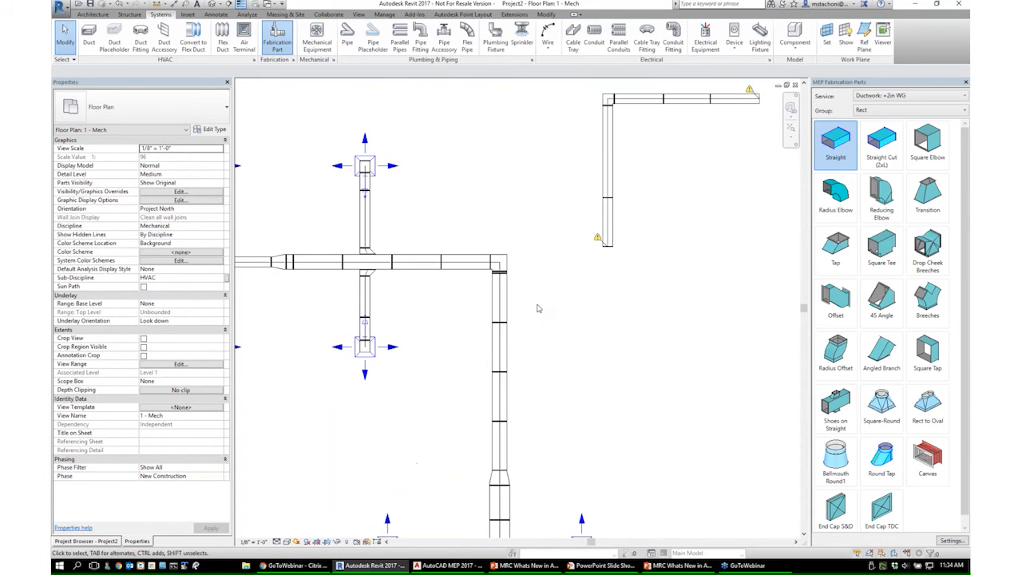
scroll(540, 305, down, 2)
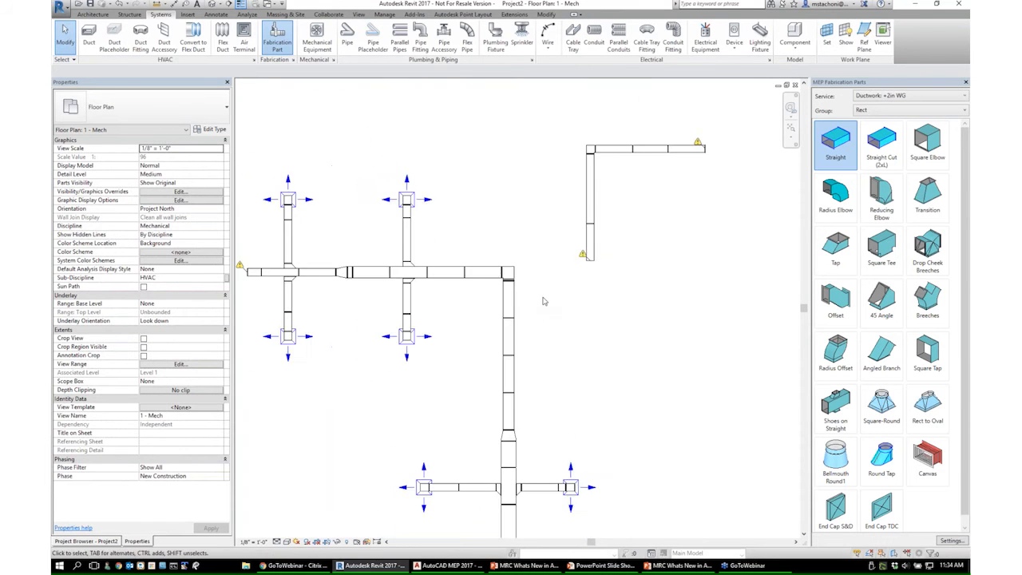
click(445, 276)
drag(444, 276, 444, 258)
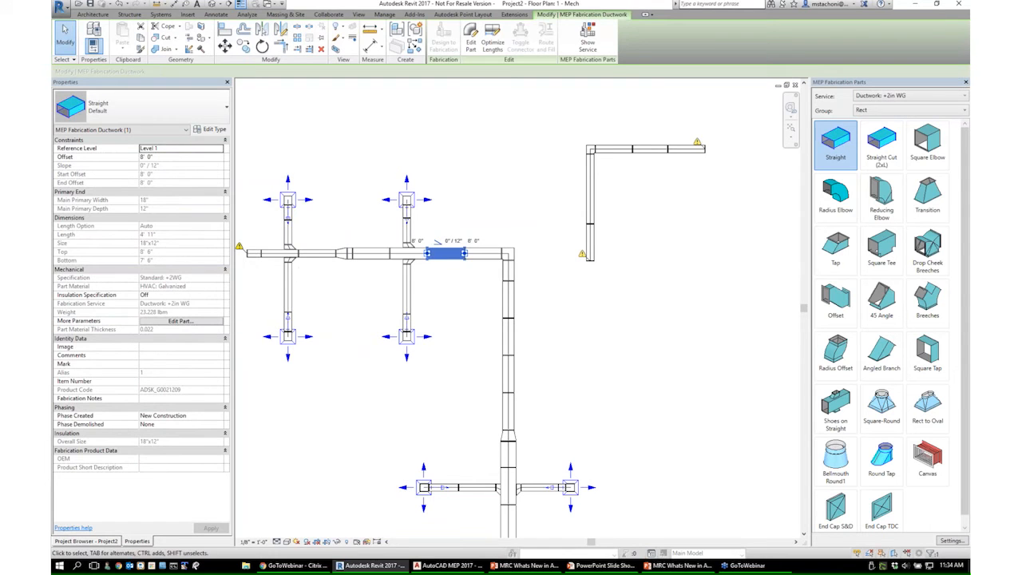
click(513, 201)
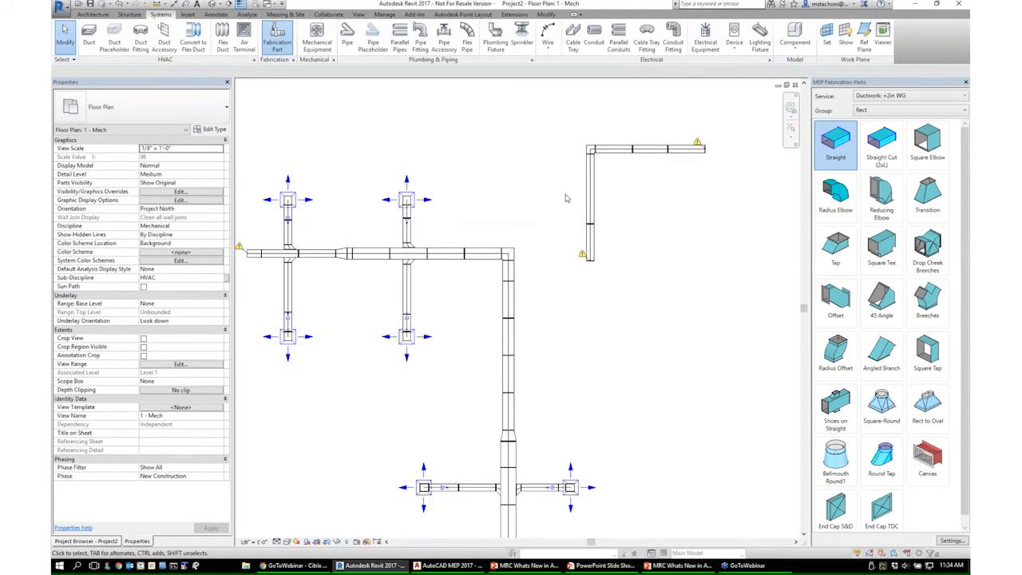
- Select the open-end straight of the separate run's horizontal leg and review its properties
scroll(565, 198, down, 3)
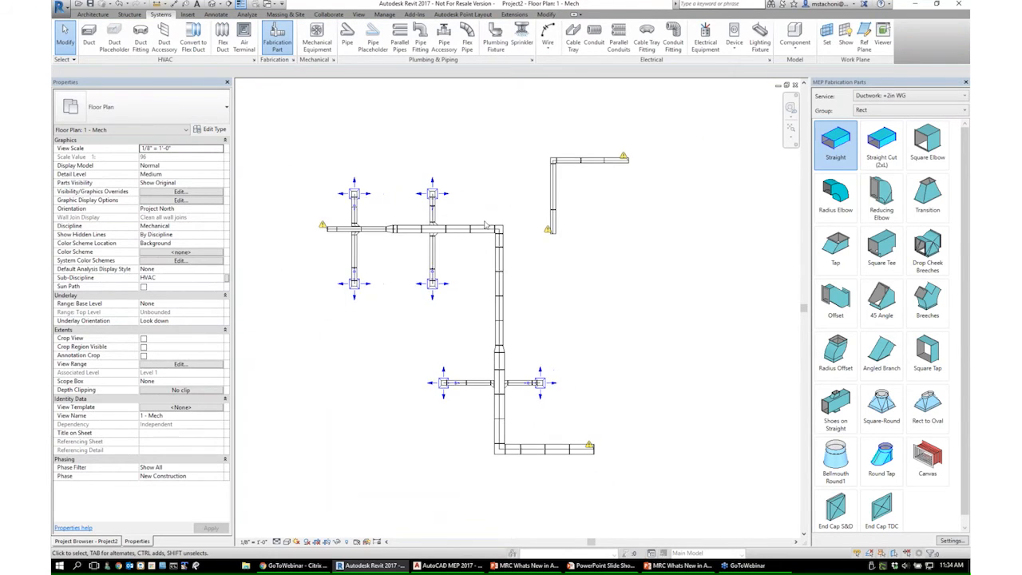
scroll(511, 351, up, 3)
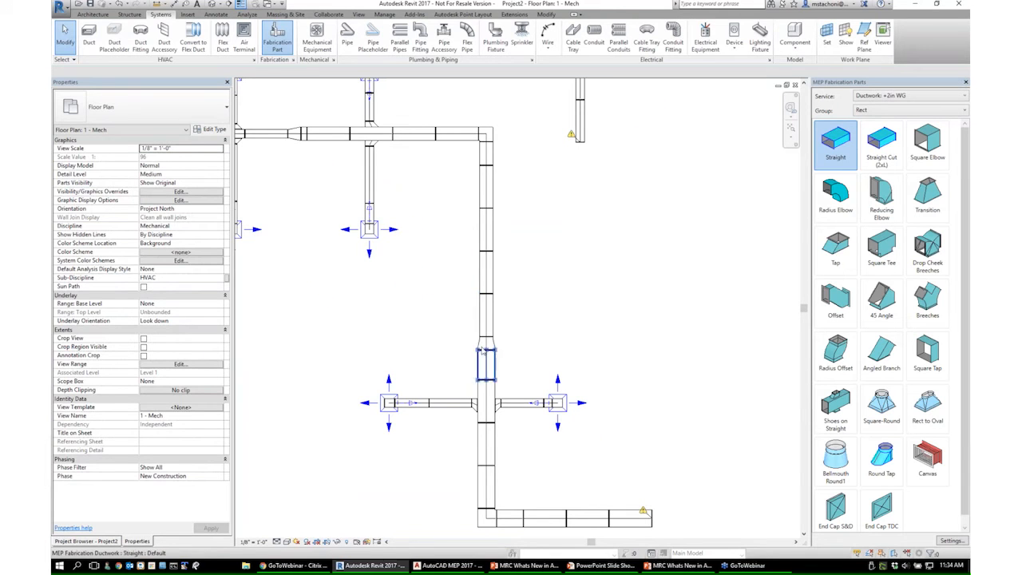
scroll(487, 344, down, 2)
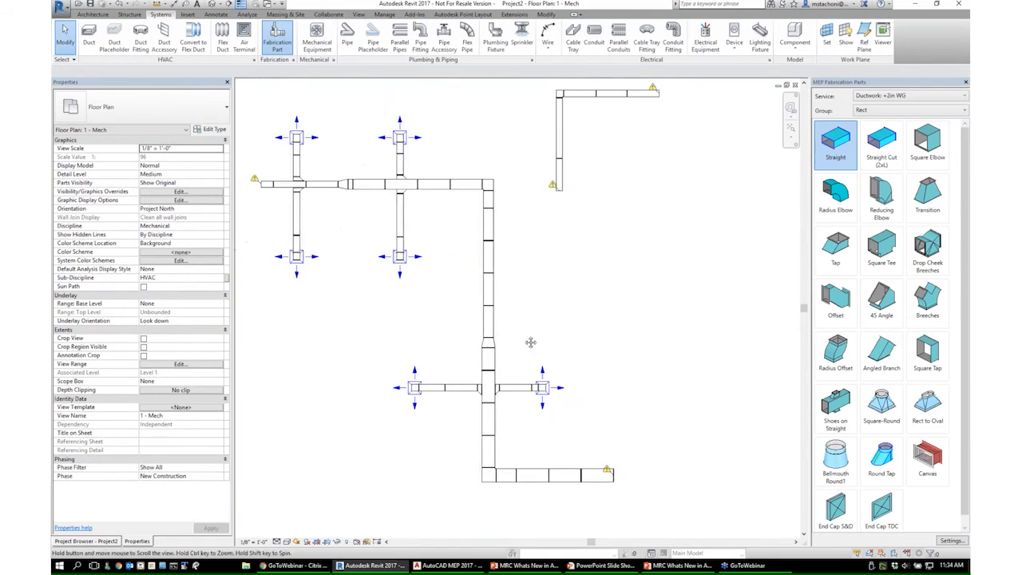
middle_drag(529, 343, 560, 351)
middle_drag(673, 115, 577, 230)
scroll(604, 171, up, 2)
click(606, 157)
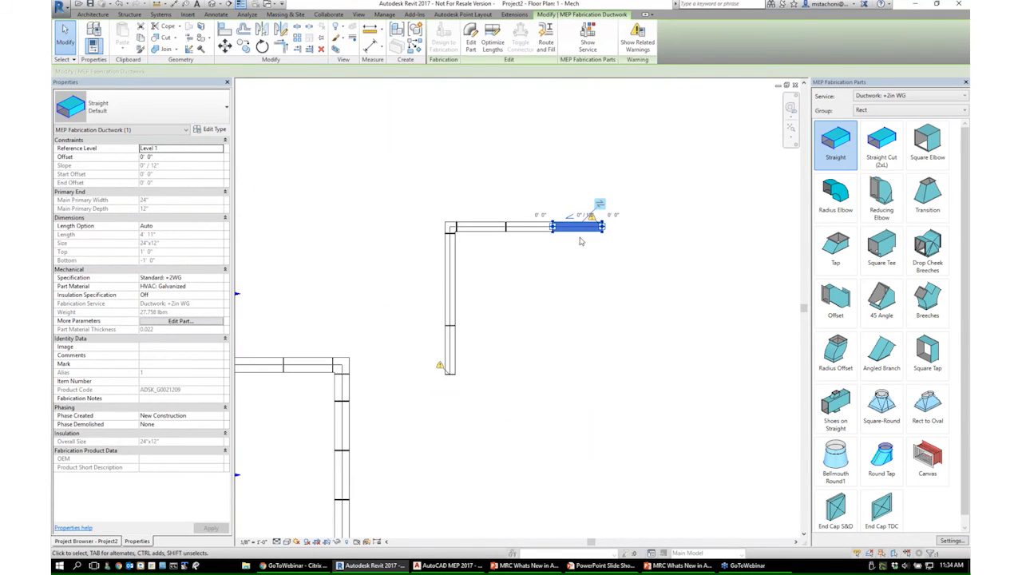
scroll(580, 241, up, 1)
scroll(579, 243, up, 1)
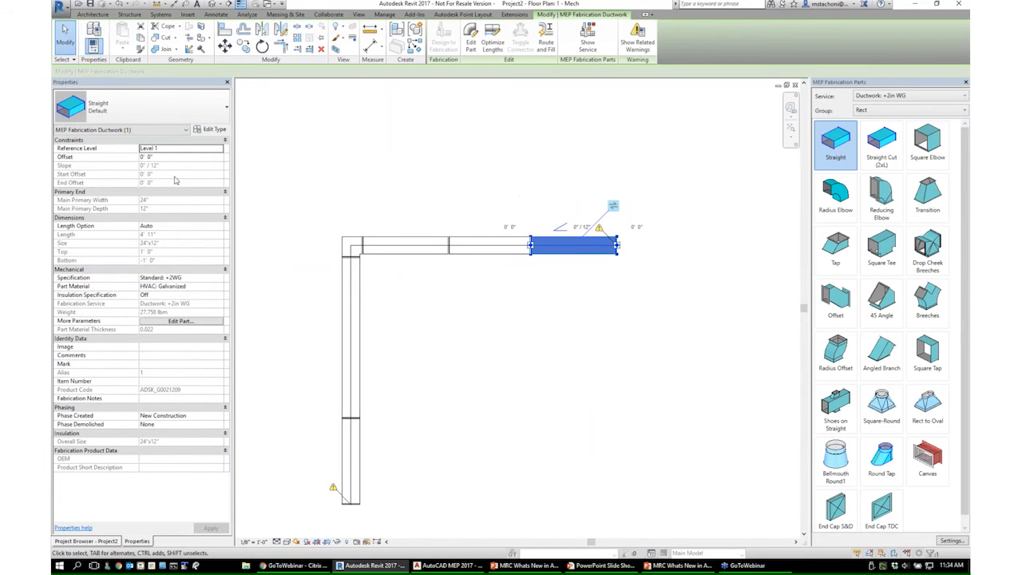
click(552, 205)
click(563, 251)
- Examine the main duct layout from the upper main to the lower open end, and return to the separate run
scroll(487, 345, down, 1)
middle_drag(518, 346, 623, 277)
scroll(447, 427, down, 1)
middle_drag(447, 428, 570, 267)
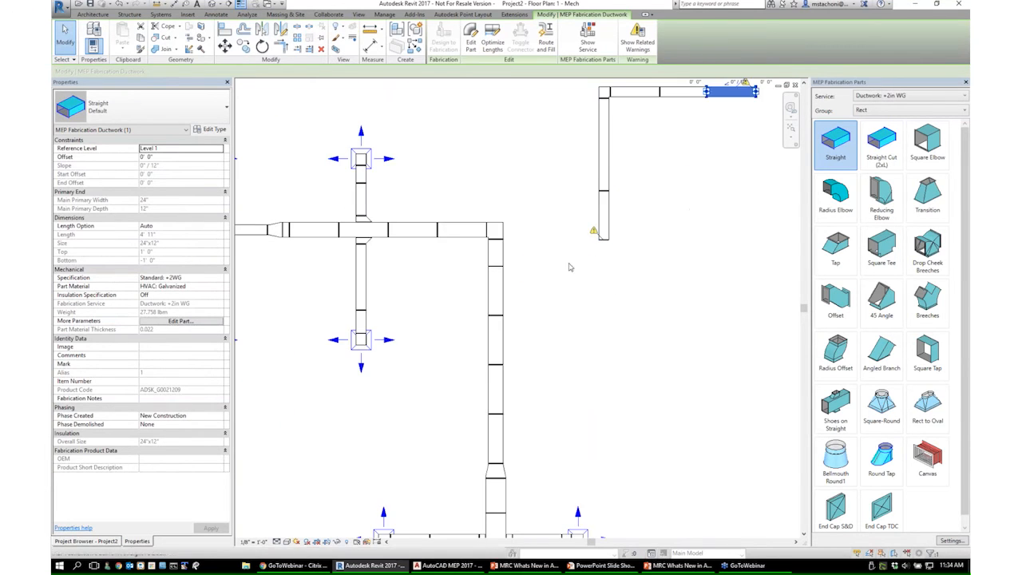
scroll(532, 320, down, 1)
middle_drag(505, 471, 480, 391)
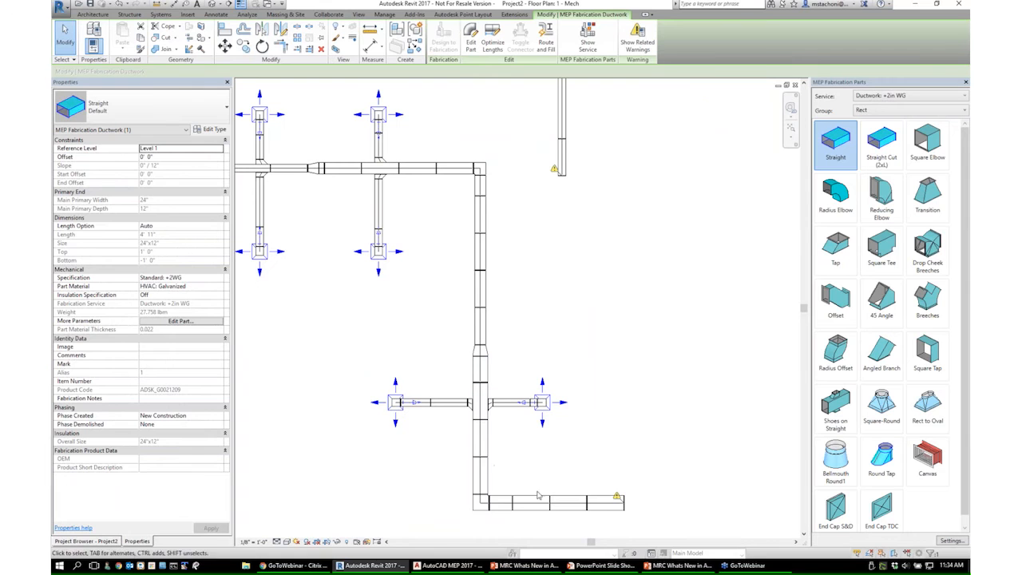
scroll(488, 270, down, 1)
middle_drag(494, 252, 489, 297)
middle_drag(614, 152, 567, 234)
scroll(579, 199, up, 1)
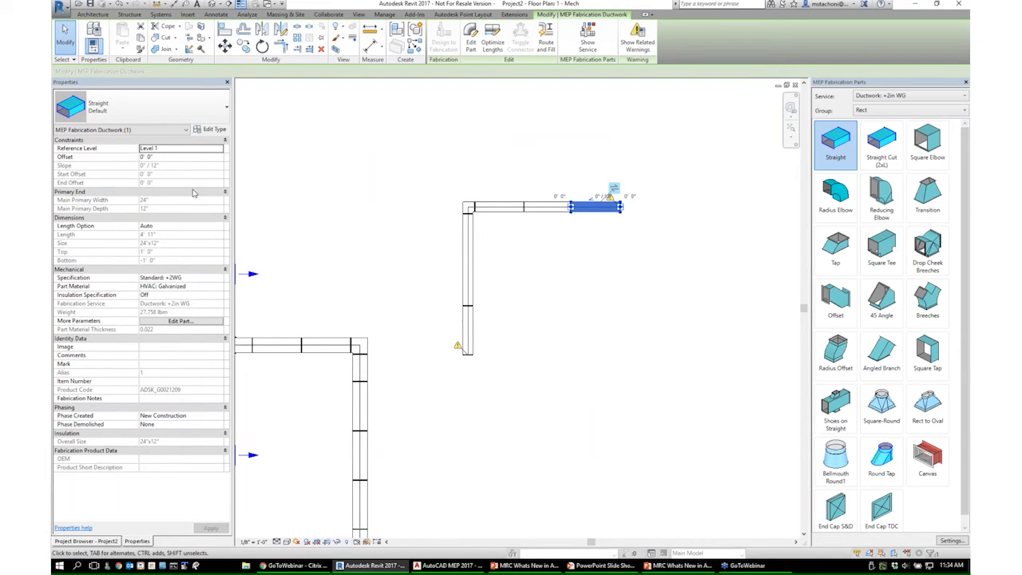
- Compare the properties of the outermost straight in the separate run with those of the straight next to it
click(533, 189)
click(589, 210)
click(356, 230)
click(549, 210)
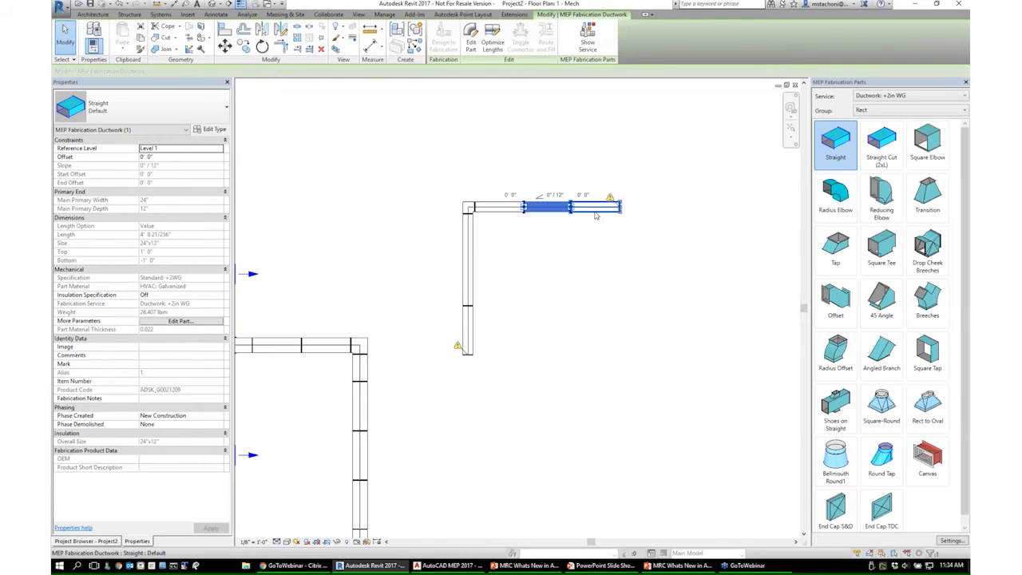
click(595, 212)
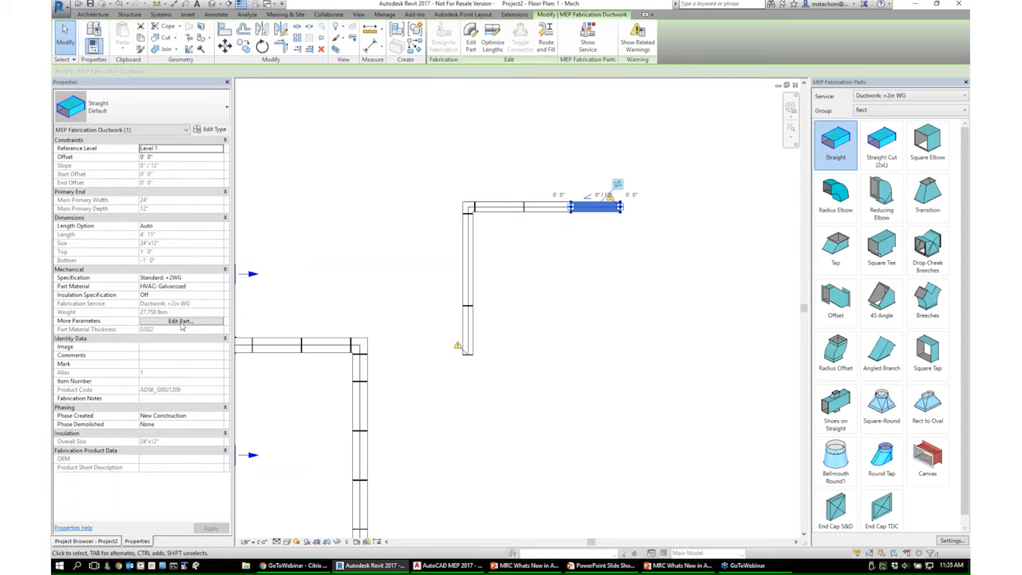
- Open the Edit Part dialog for the separate run's open-end straight and move the dialog clear of the duct
scroll(473, 283, up, 4)
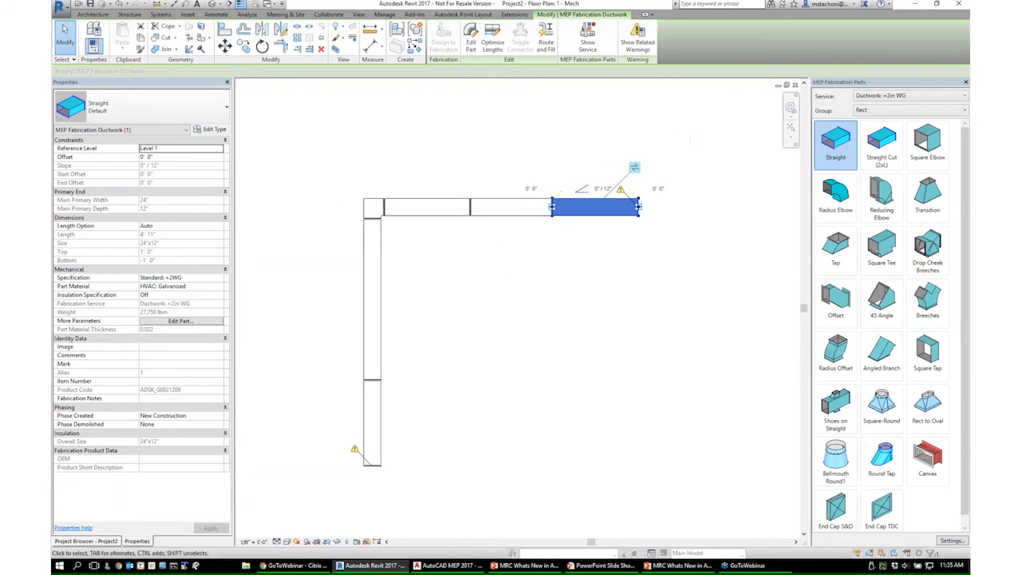
click(496, 205)
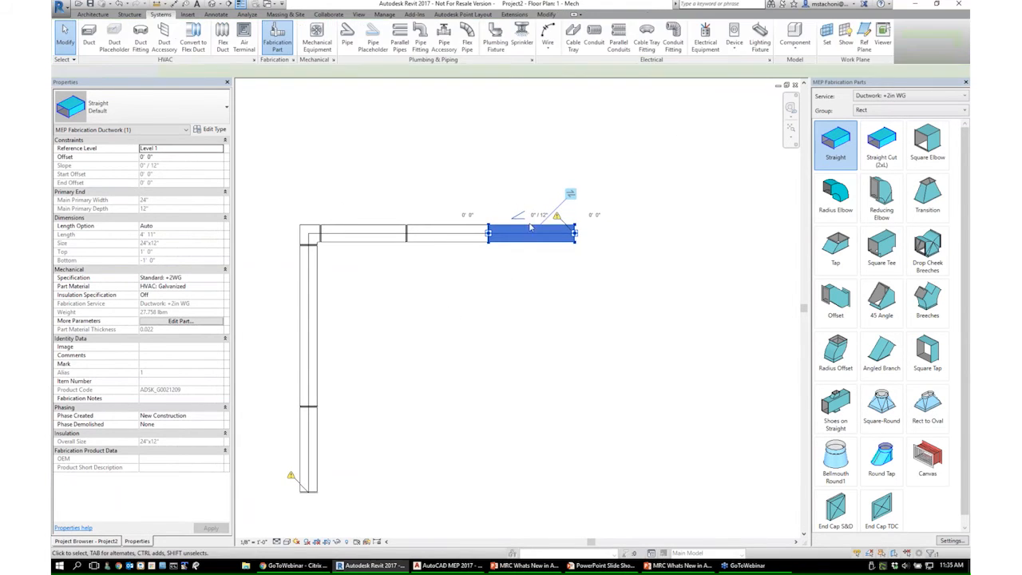
click(526, 241)
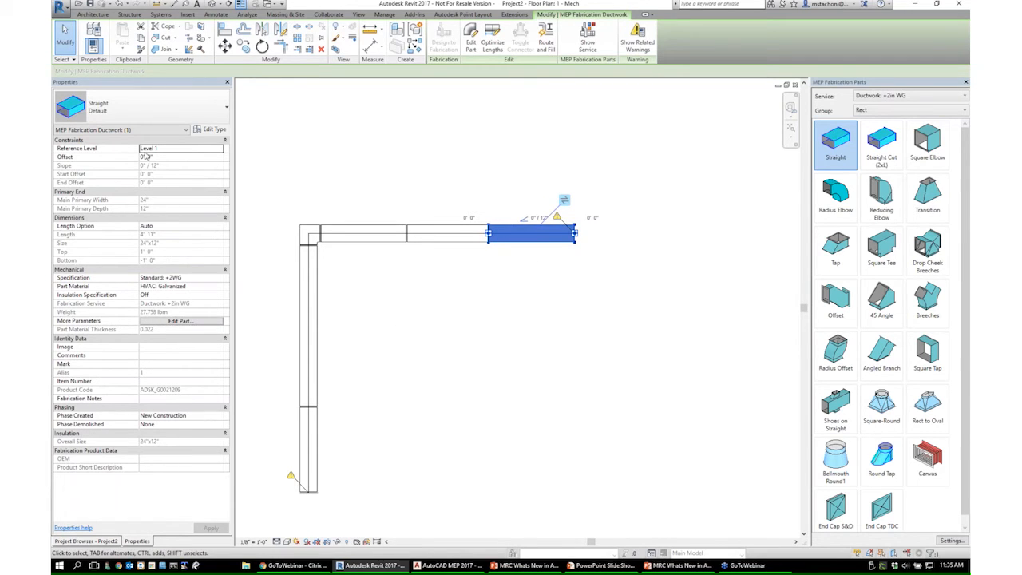
click(180, 320)
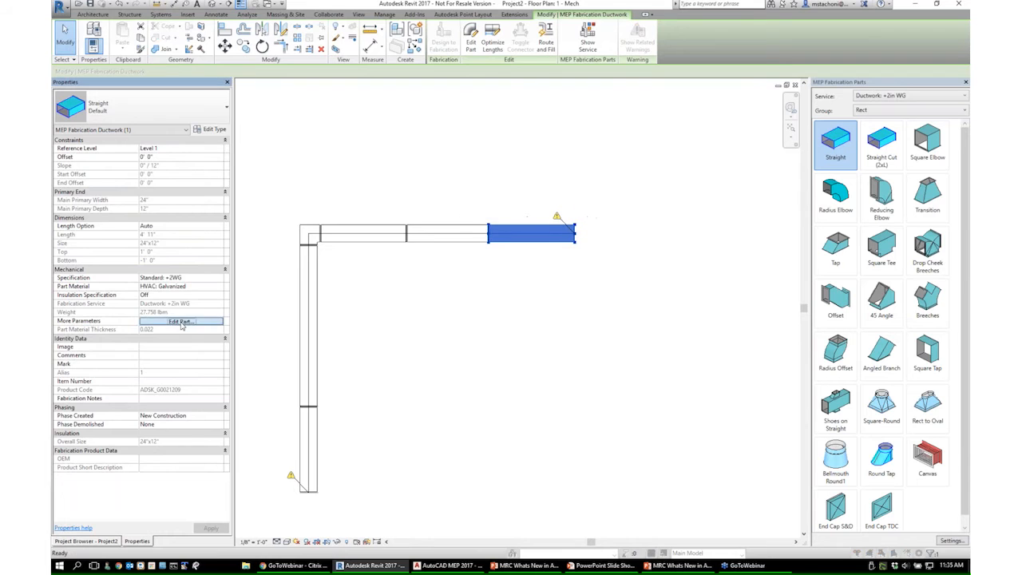
drag(354, 187, 871, 163)
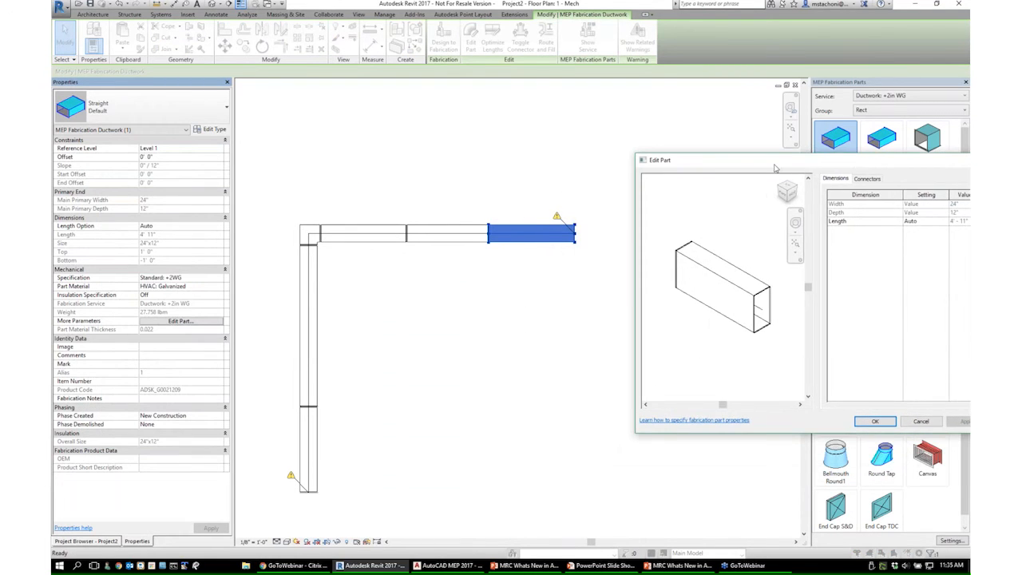
- Examine the length setting of the last horizontal straight duct in the Edit Part dialog, keeping its dimensions
drag(774, 167, 651, 179)
click(778, 229)
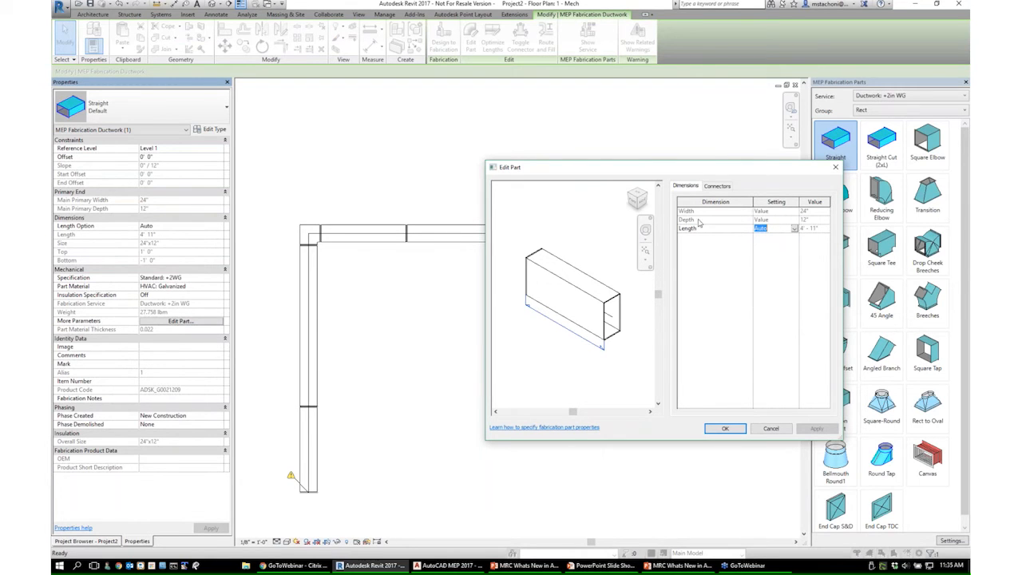
drag(719, 167, 319, 163)
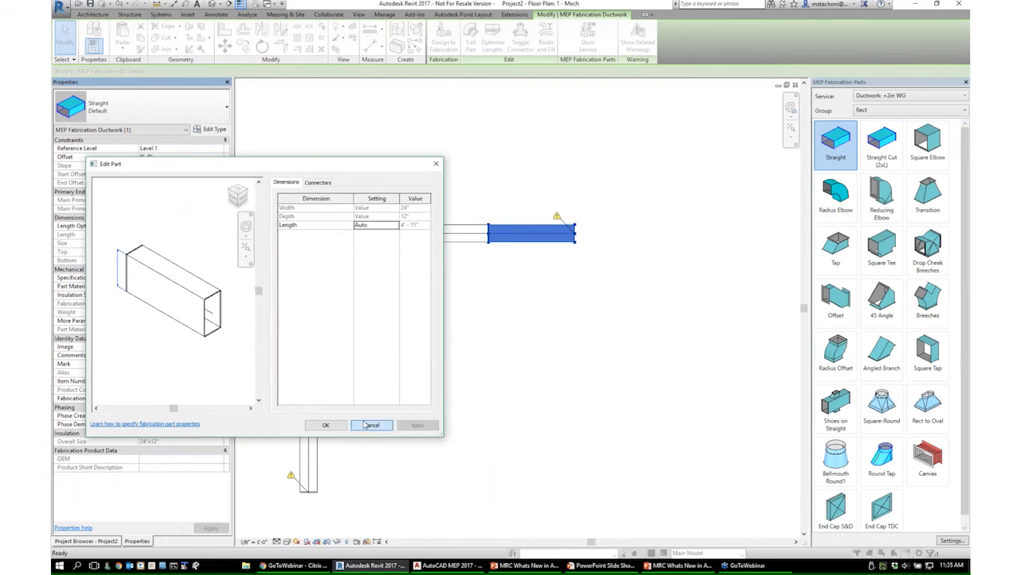
click(326, 425)
- Shorten the last horizontal straight duct to 3' 10 141/256" from its inner end and move it away from the duct run
scroll(497, 230, up, 3)
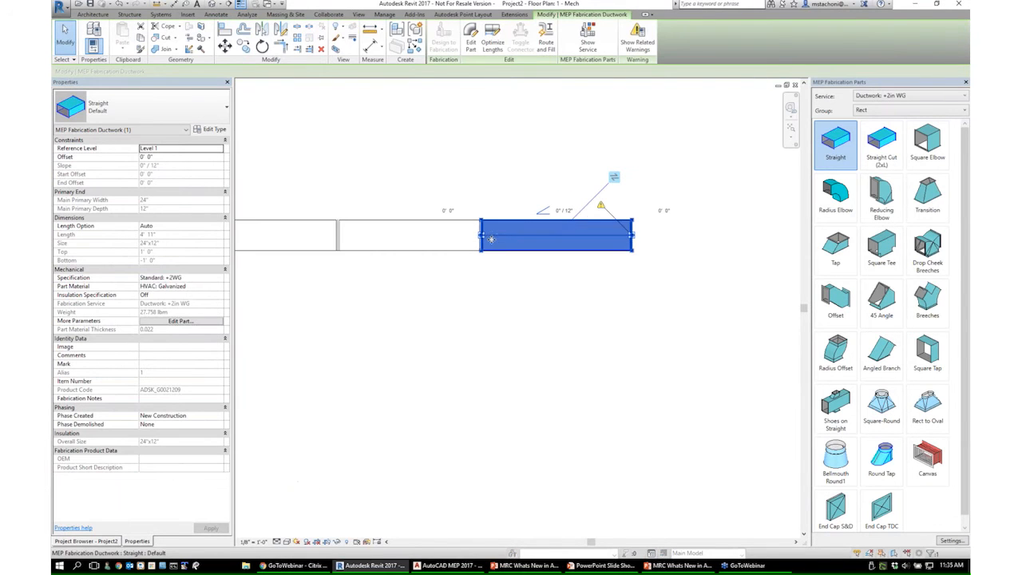
drag(480, 235, 513, 235)
click(521, 276)
scroll(520, 279, down, 2)
click(523, 259)
middle_drag(524, 287, 548, 298)
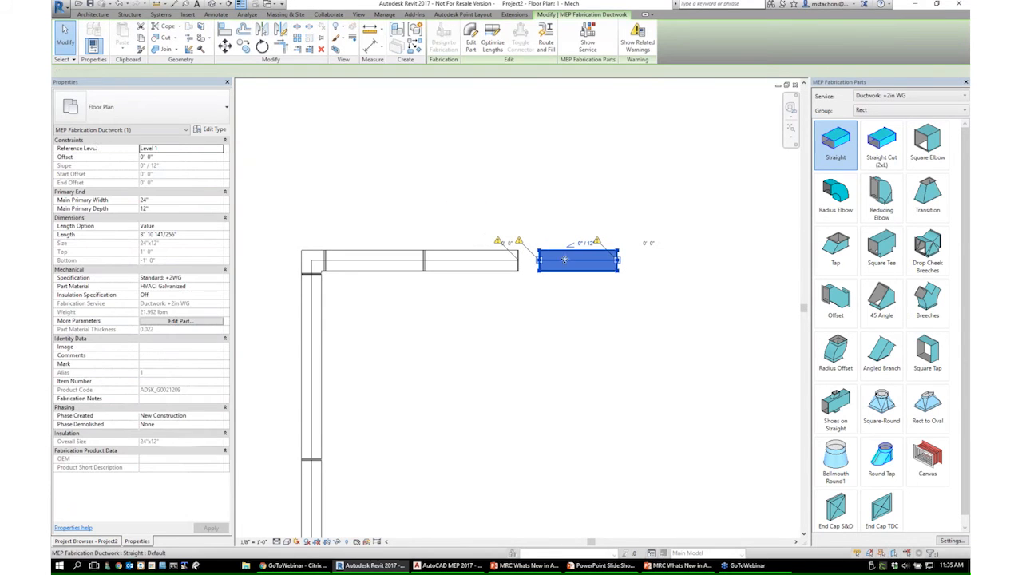
drag(563, 258, 588, 258)
- Edit the detached horizontal duct's part dimensions to 18" width and 10" depth
click(471, 39)
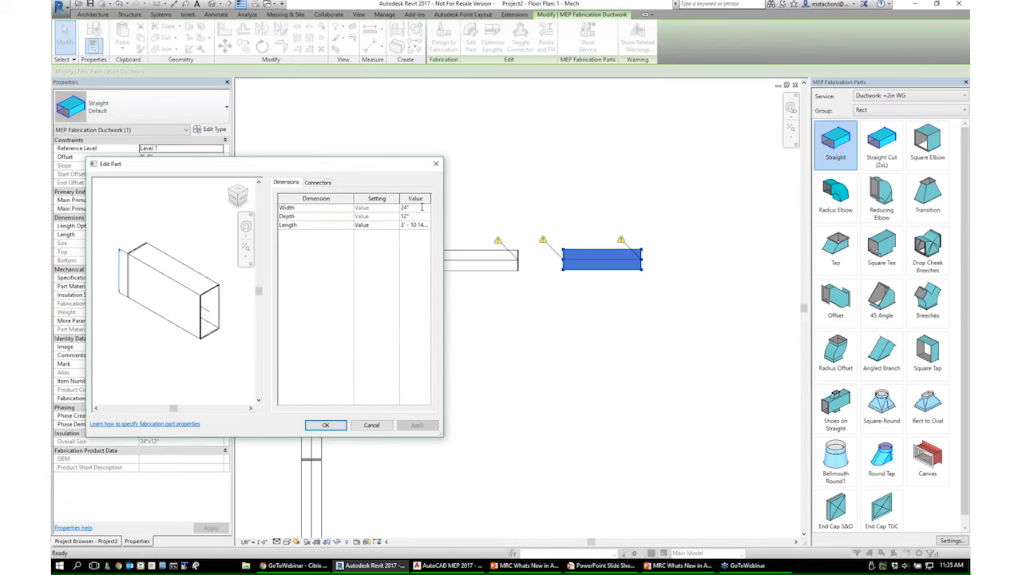
text(18)
click(418, 217)
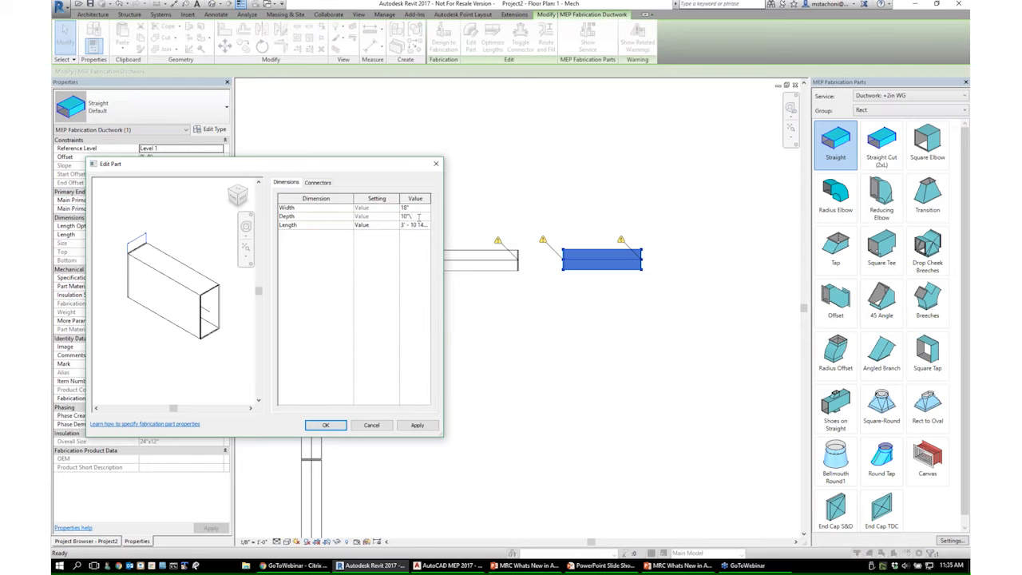
click(326, 425)
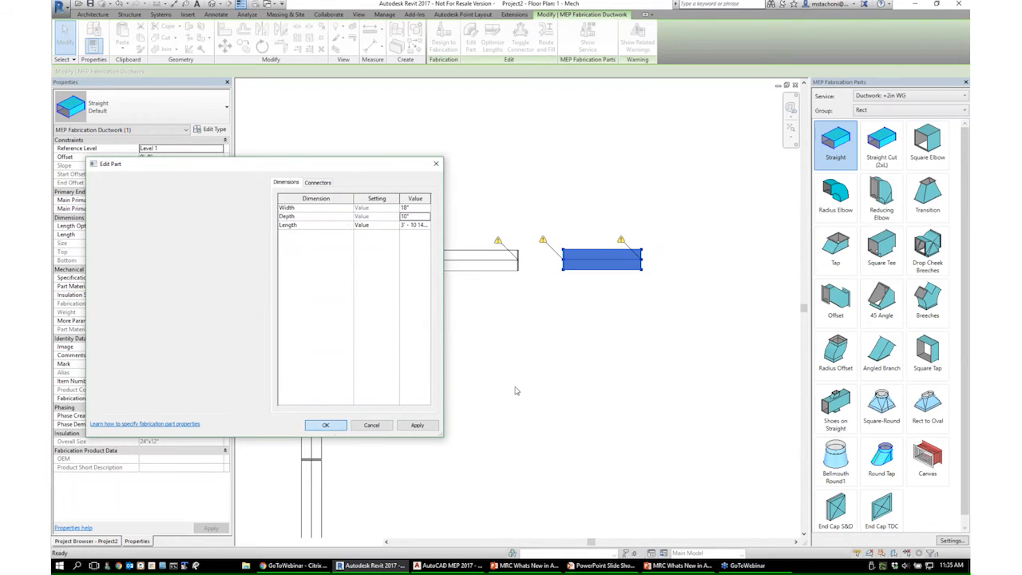
- Align the detached 18"x10" duct's centerline with the centerline of the horizontal duct run
scroll(567, 280, up, 2)
click(538, 288)
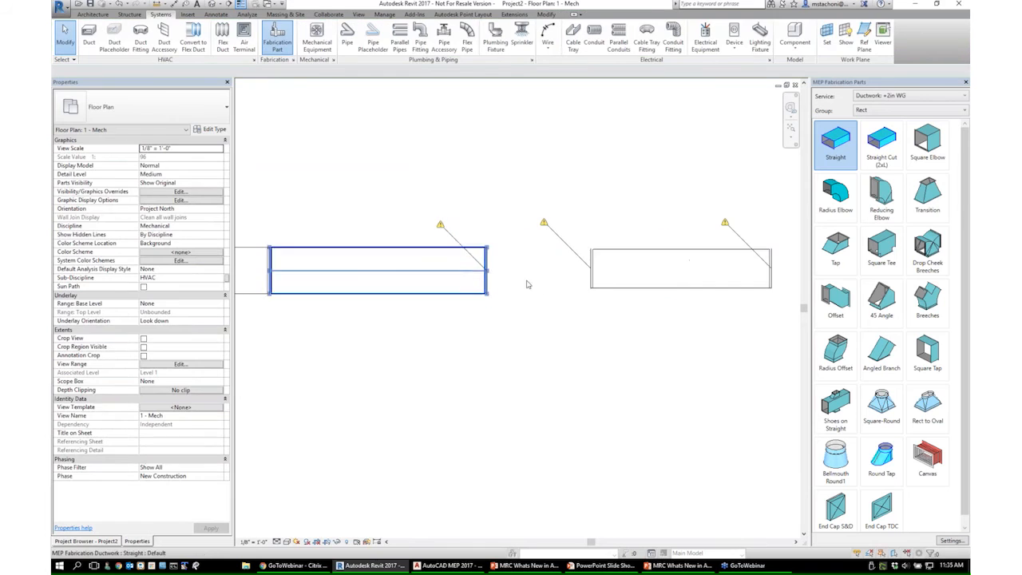
click(595, 279)
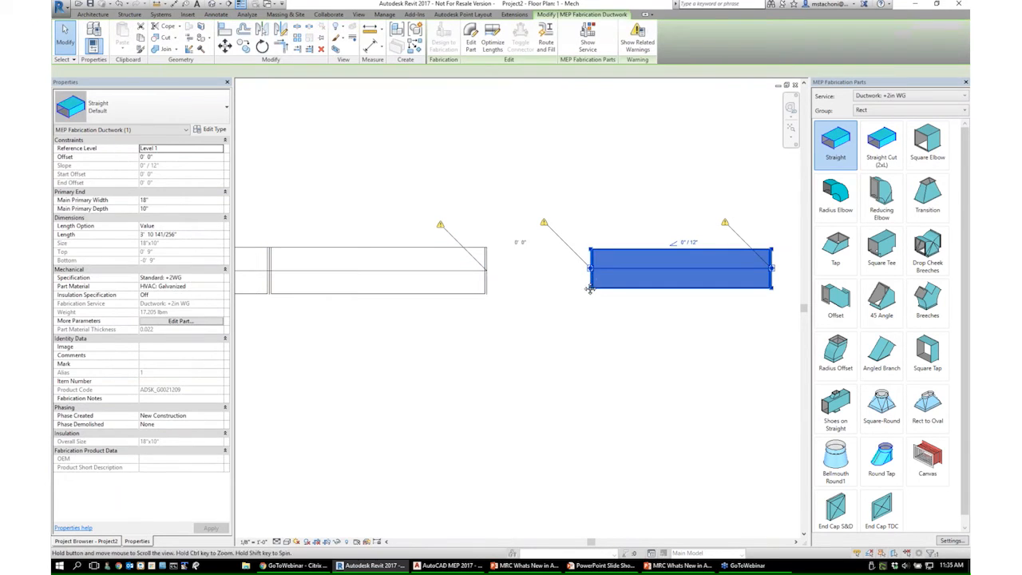
scroll(570, 349, up, 1)
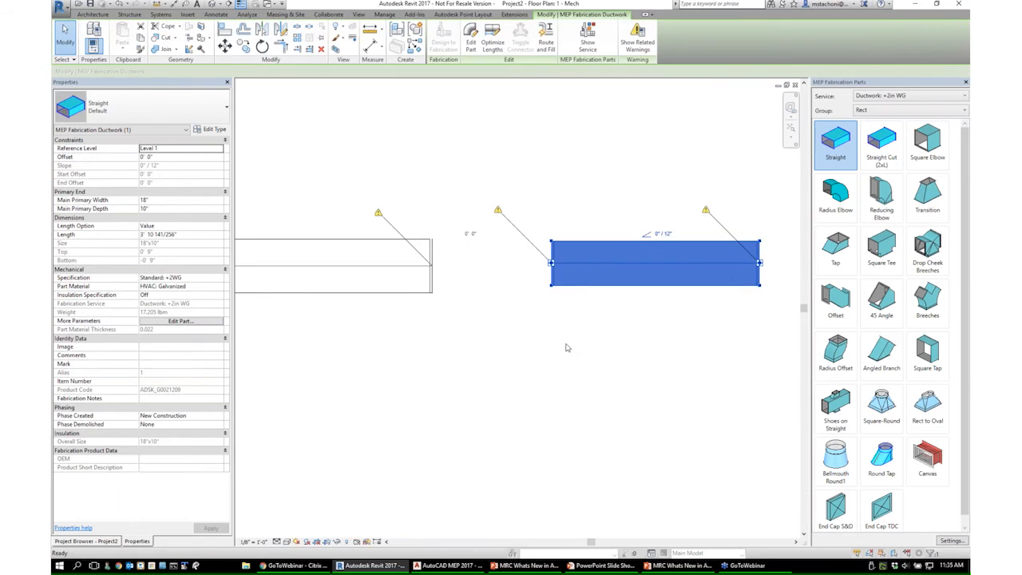
click(570, 349)
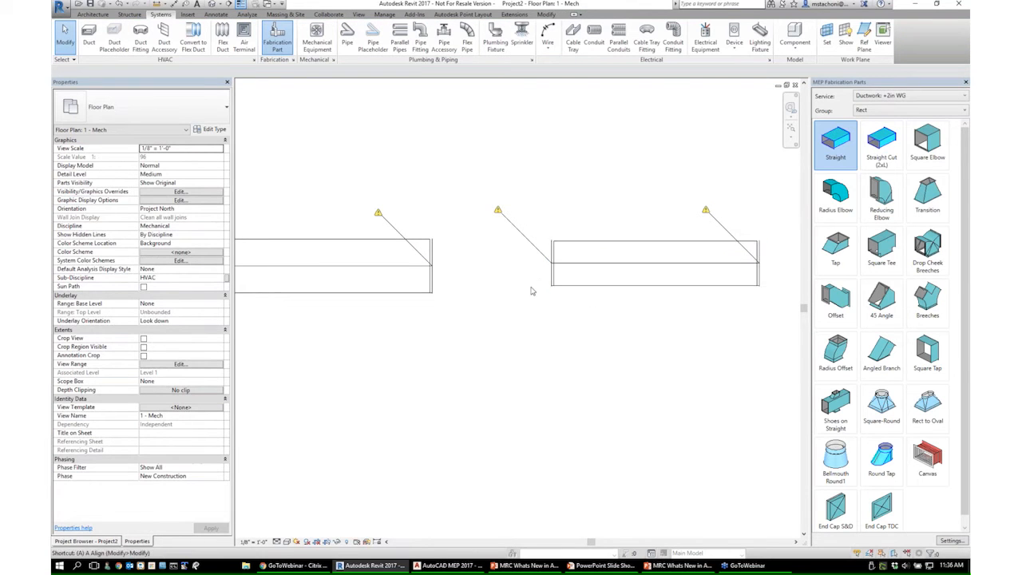
key(a)
key(l)
click(615, 265)
scroll(563, 314, down, 2)
key(Escape)
key(Escape)
scroll(540, 286, up, 1)
scroll(543, 284, down, 1)
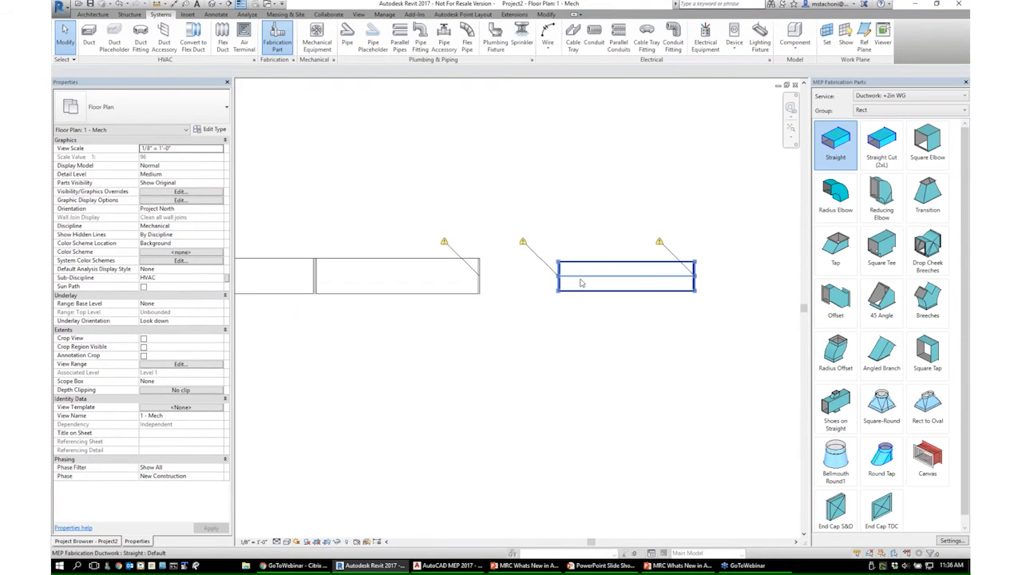
- Move the detached 18"x10" duct down, off the horizontal run's centerline
click(583, 281)
drag(583, 281, 592, 322)
key(Escape)
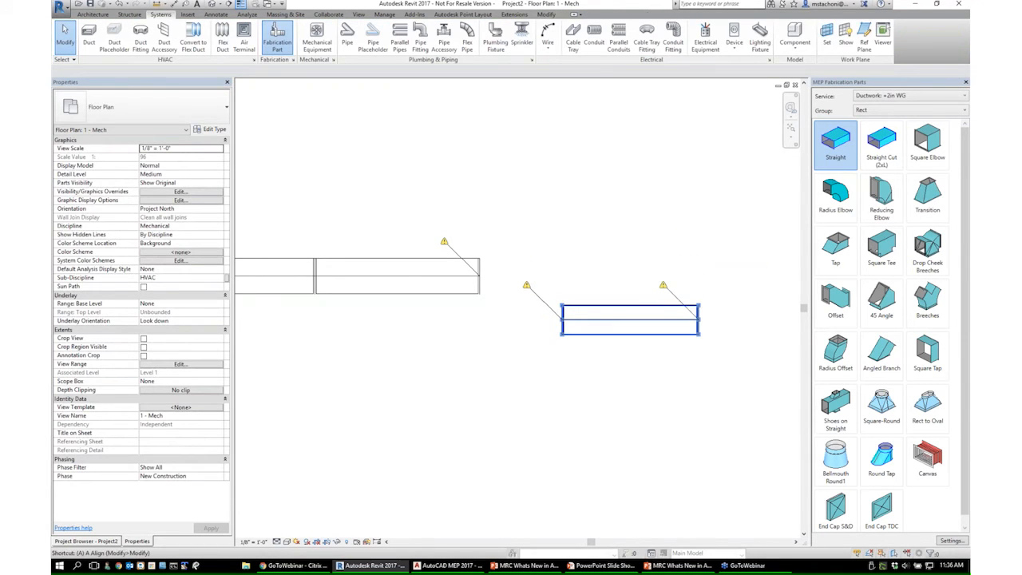
key(a)
key(l)
key(Escape)
key(Escape)
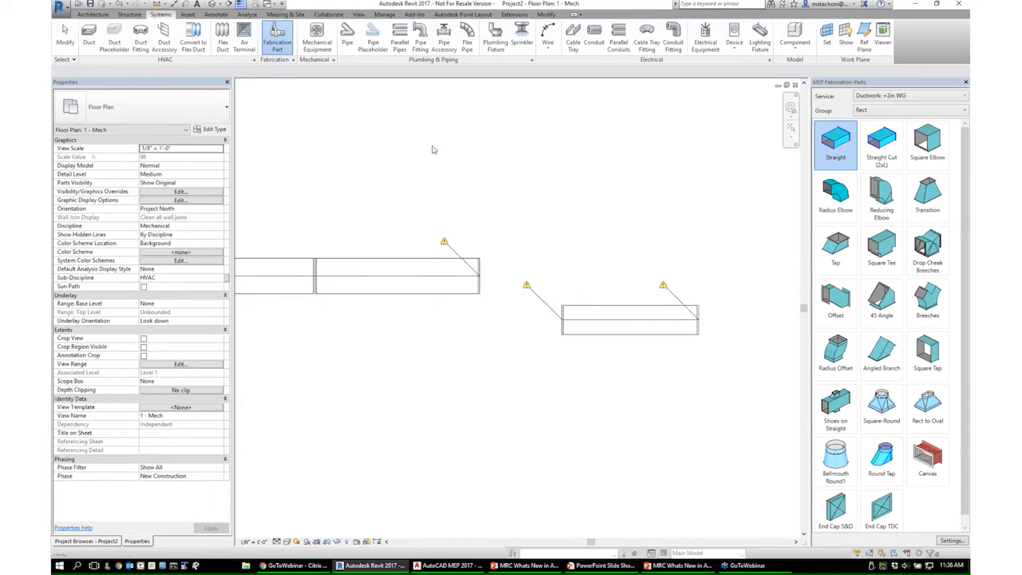
- Bring the lowered detached duct back in line with the horizontal run using Align
click(429, 263)
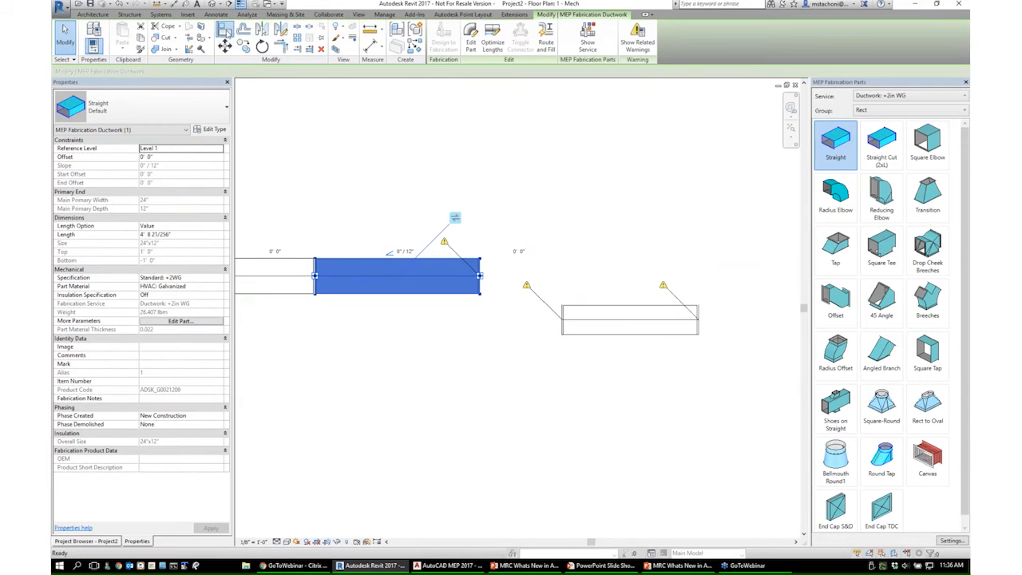
click(224, 30)
click(583, 328)
scroll(520, 297, down, 2)
key(Escape)
key(Escape)
scroll(612, 318, down, 1)
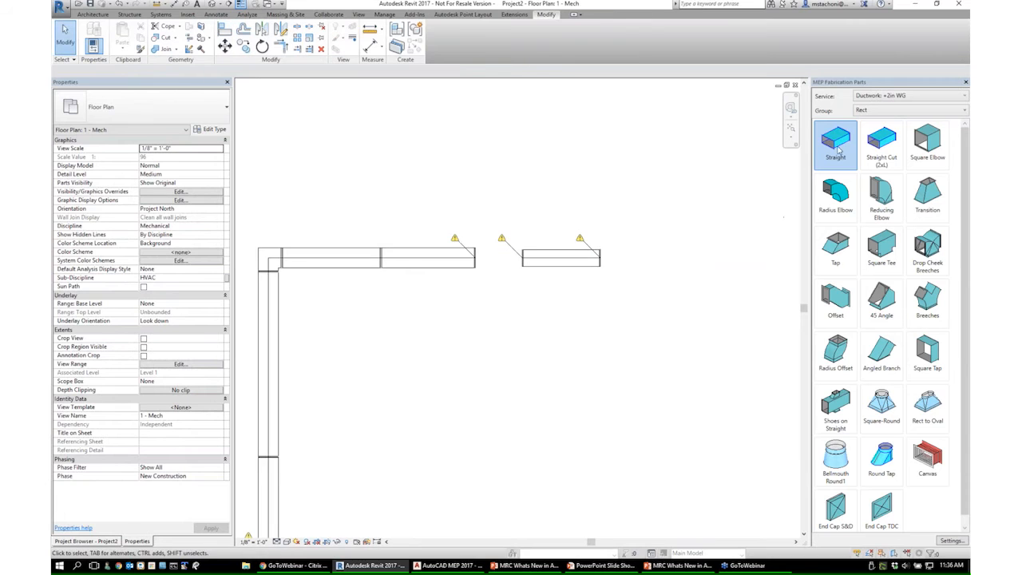
- Create a similar 18"x10" straight duct and place it vertically below the detached duct's outer end
click(575, 257)
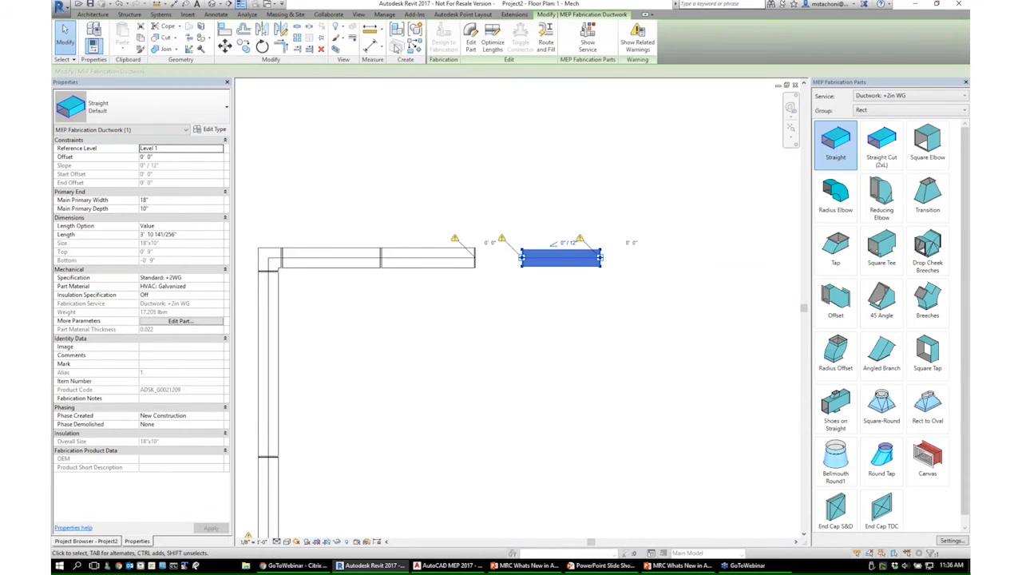
click(414, 45)
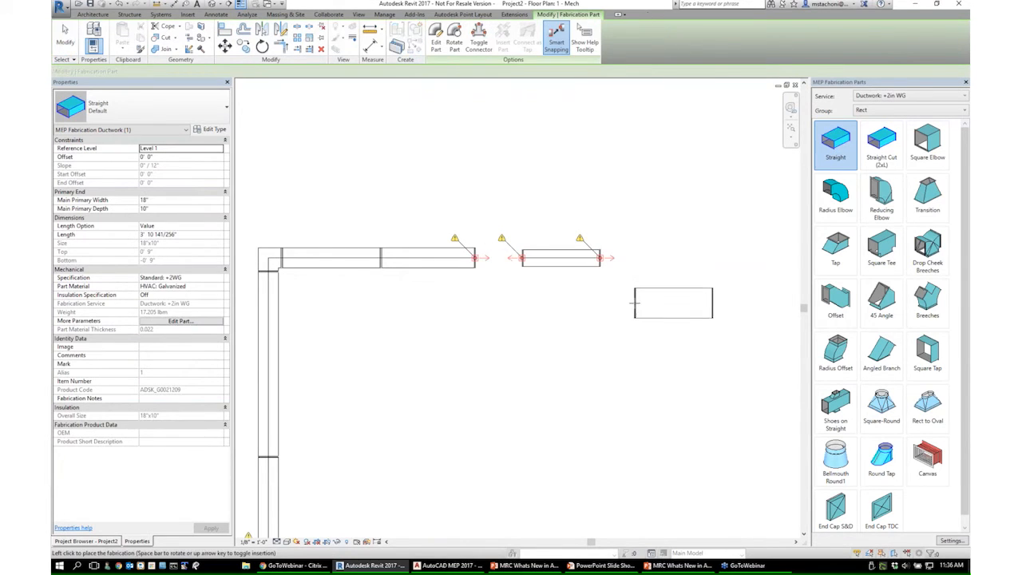
click(638, 300)
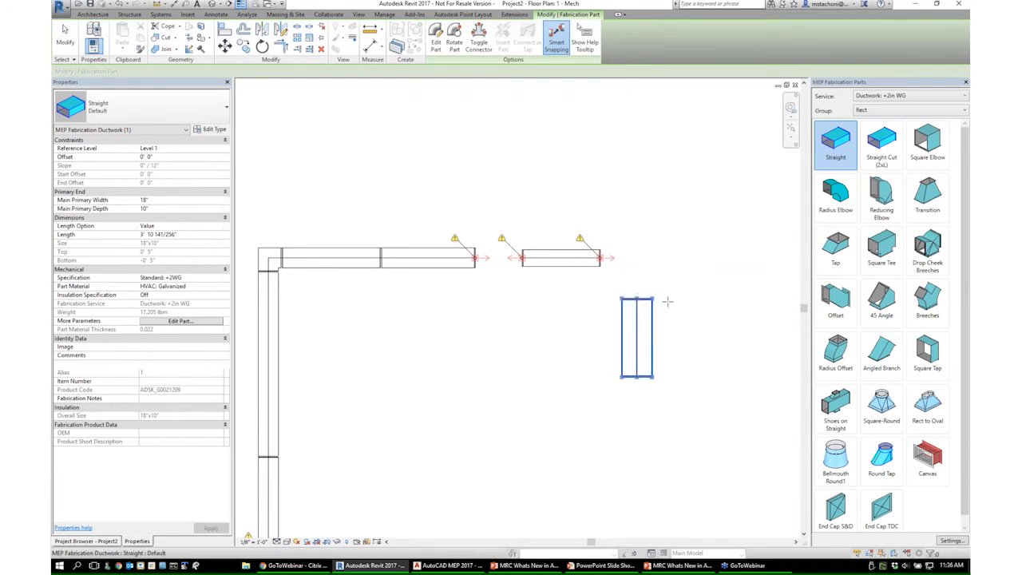
key(Escape)
click(647, 312)
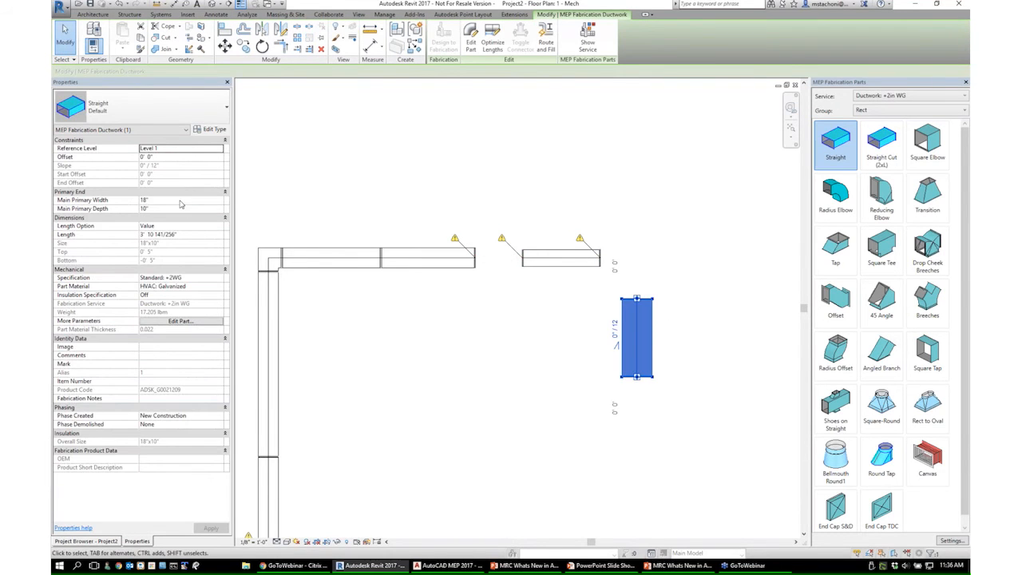
key(Escape)
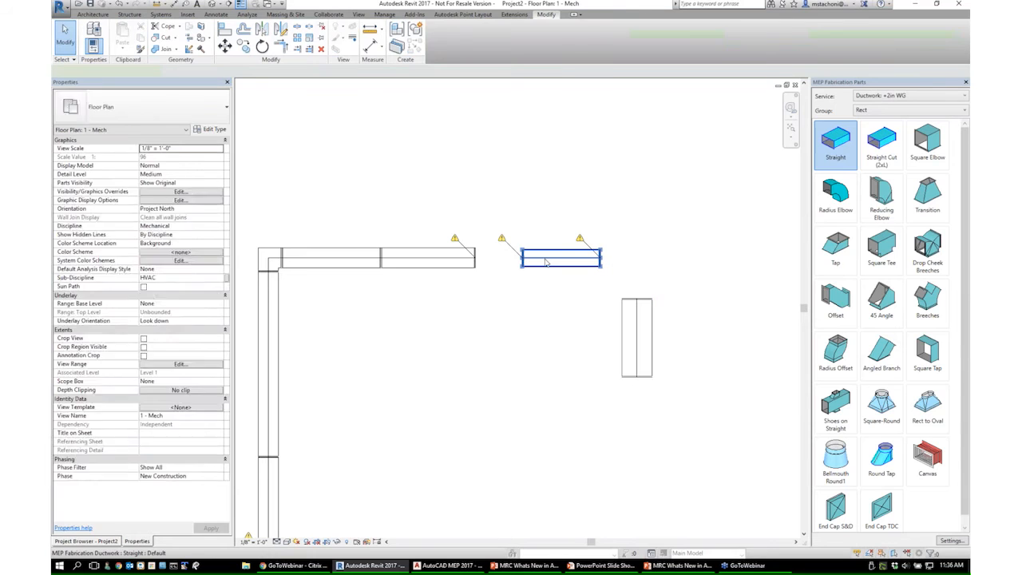
- Set the detached horizontal duct's main primary depth to 8"
click(546, 262)
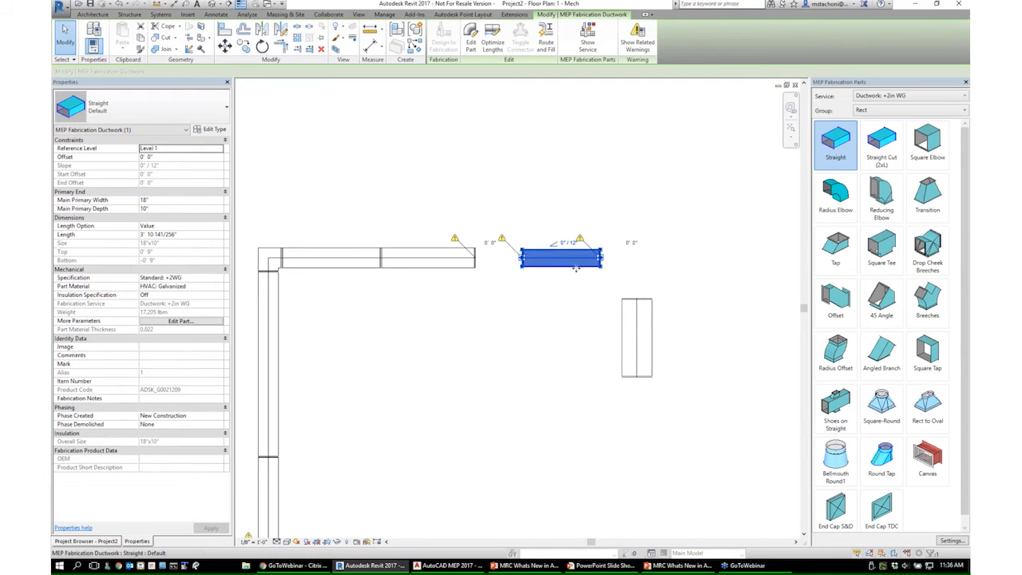
click(153, 208)
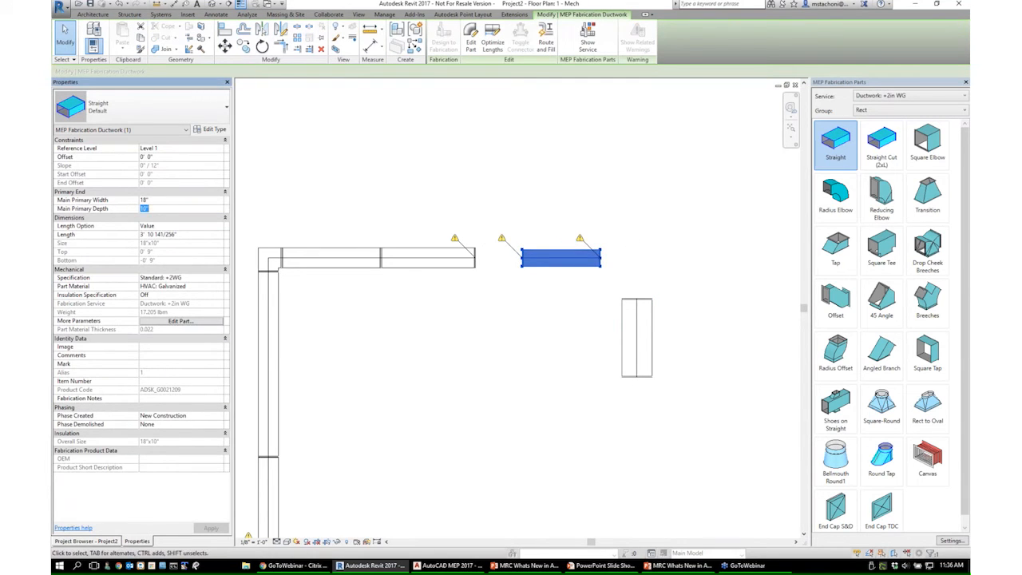
key(Return)
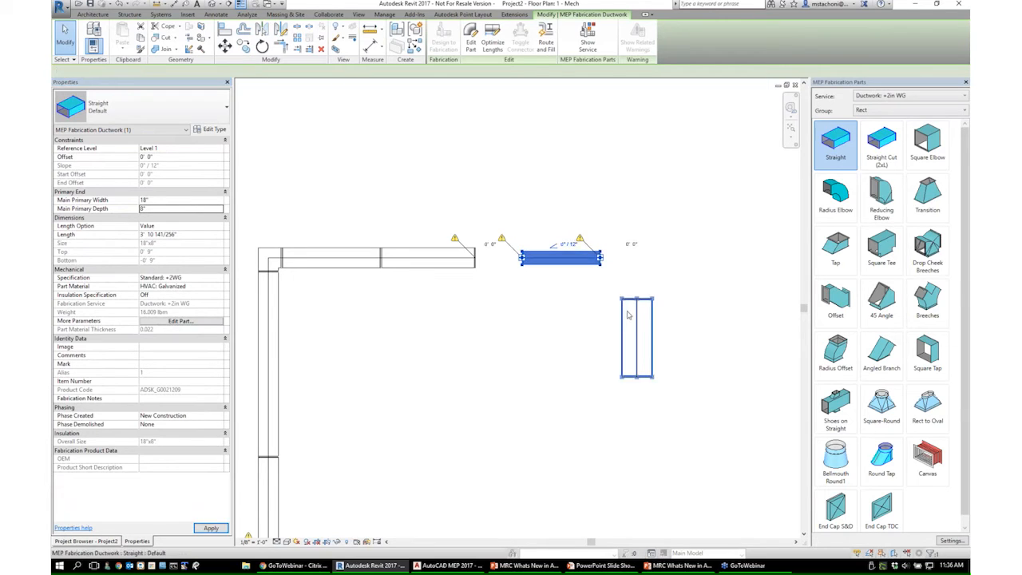
- Set the detached horizontal duct's main primary depth to 18" and its width to 10"
click(166, 209)
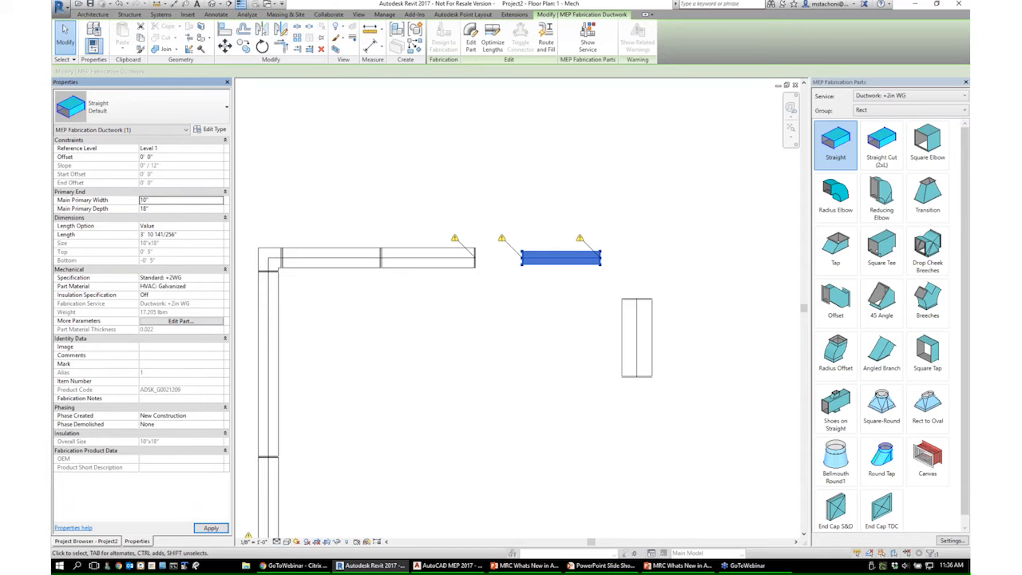
click(628, 321)
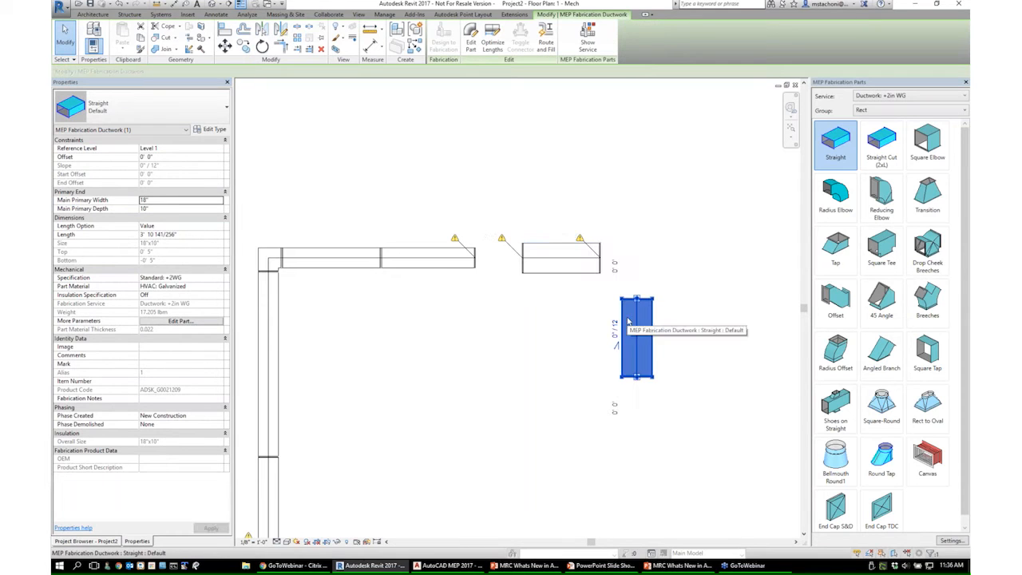
- Compare the main primary width and depth of the detached horizontal duct and the vertical duct
click(530, 266)
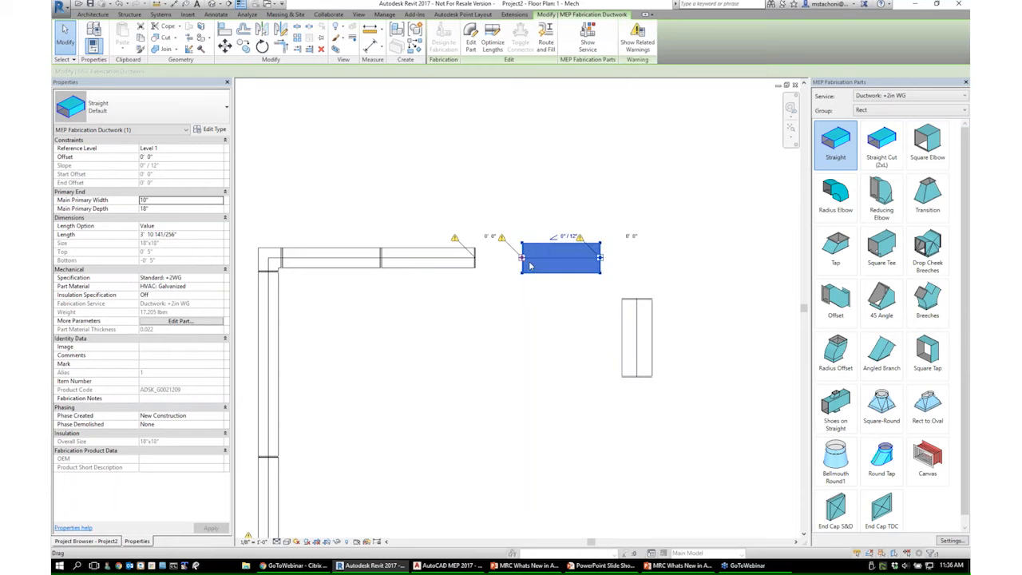
key(Tab)
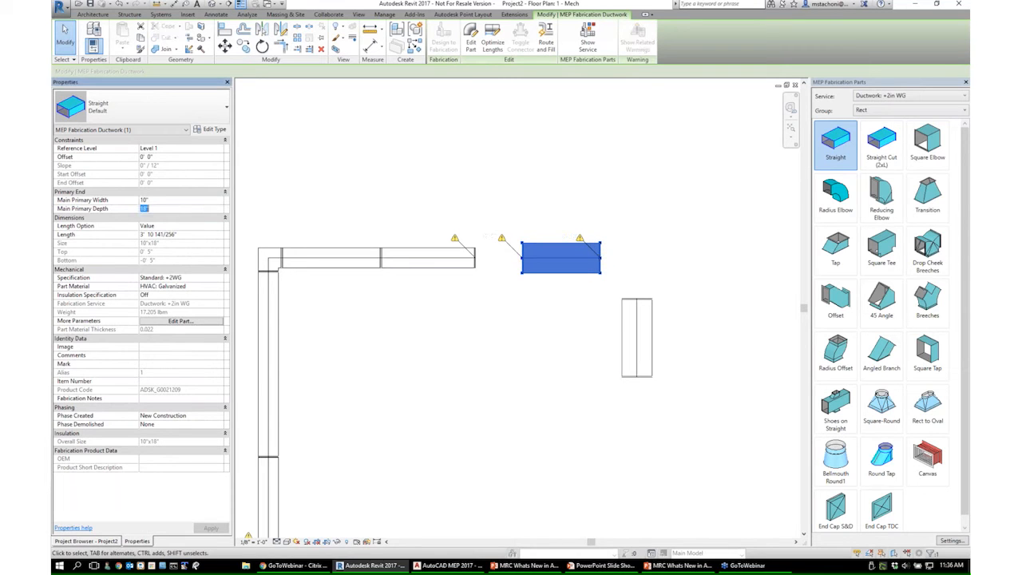
click(631, 329)
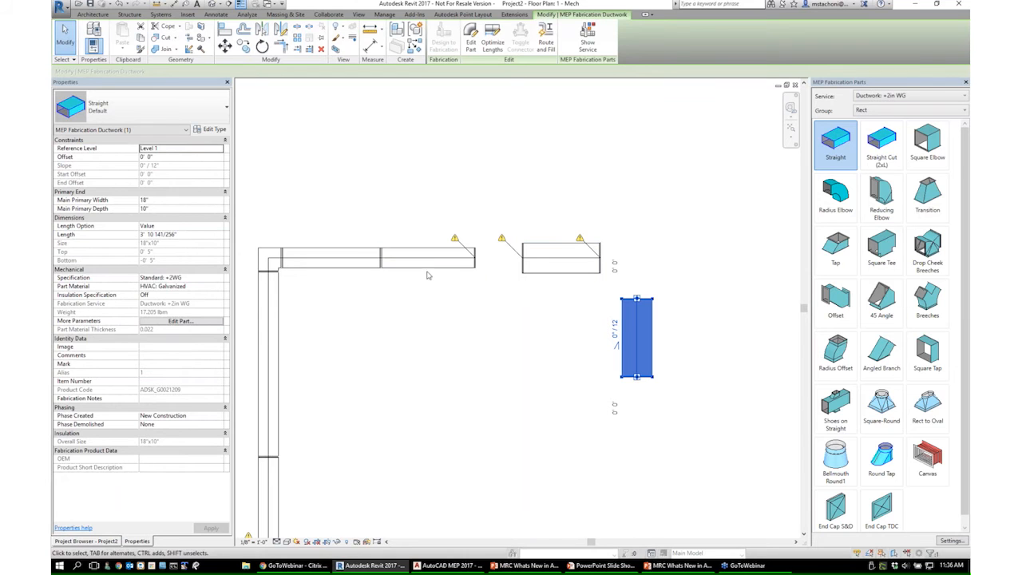
click(565, 313)
click(632, 317)
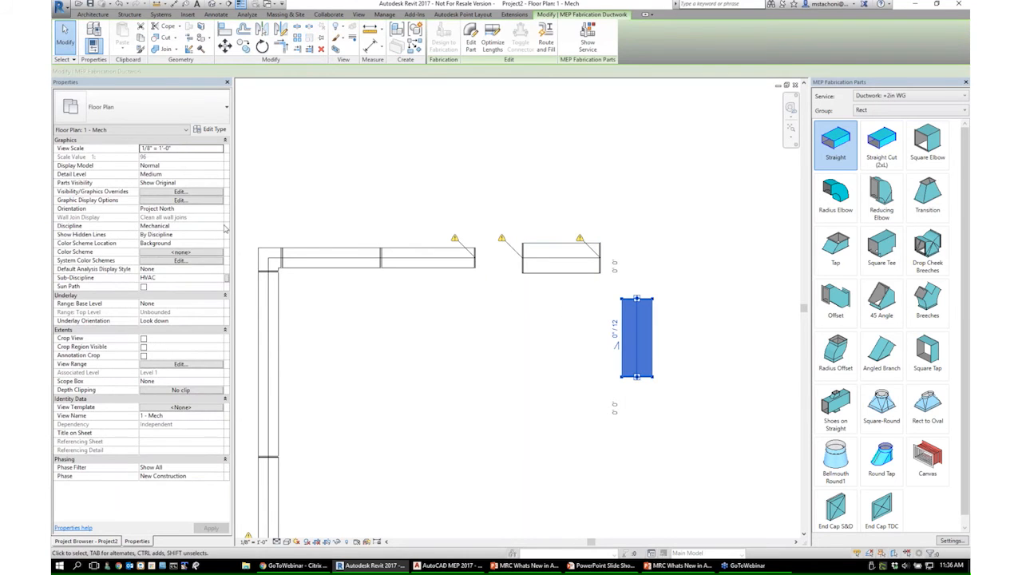
click(556, 262)
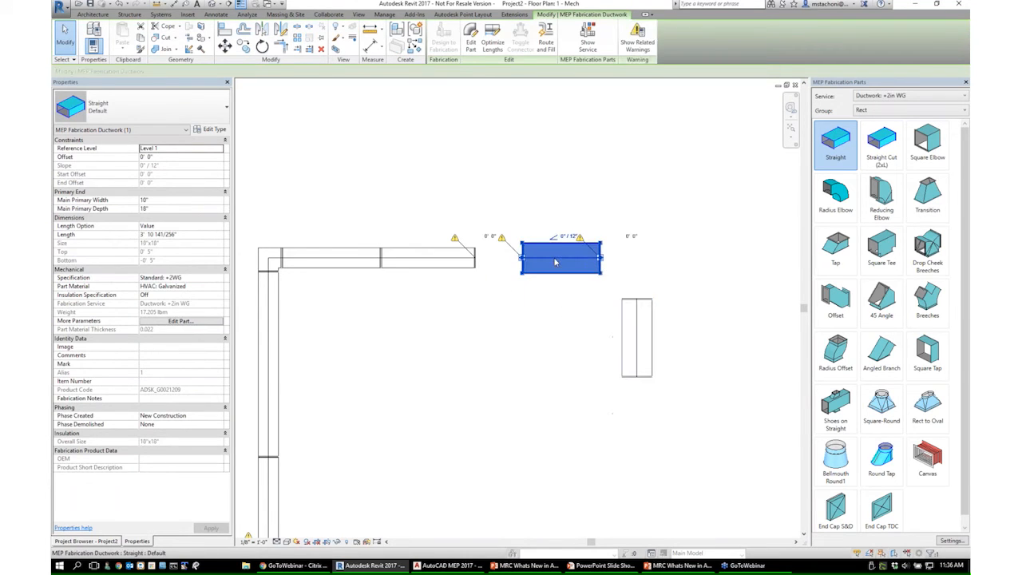
- Change the vertical duct to 10" width and 18" depth, and return it to 18" width and 10" depth
click(623, 307)
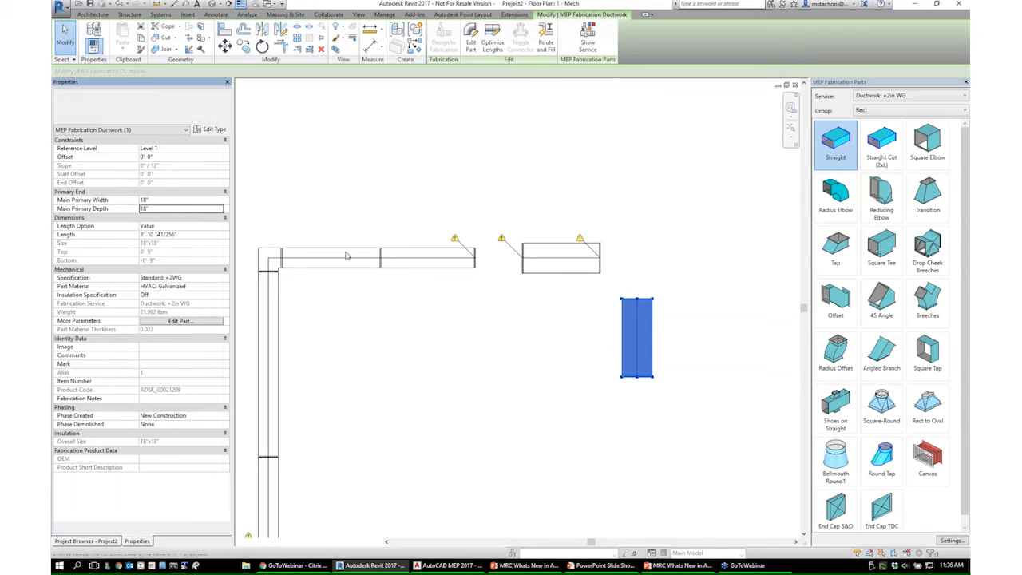
click(161, 200)
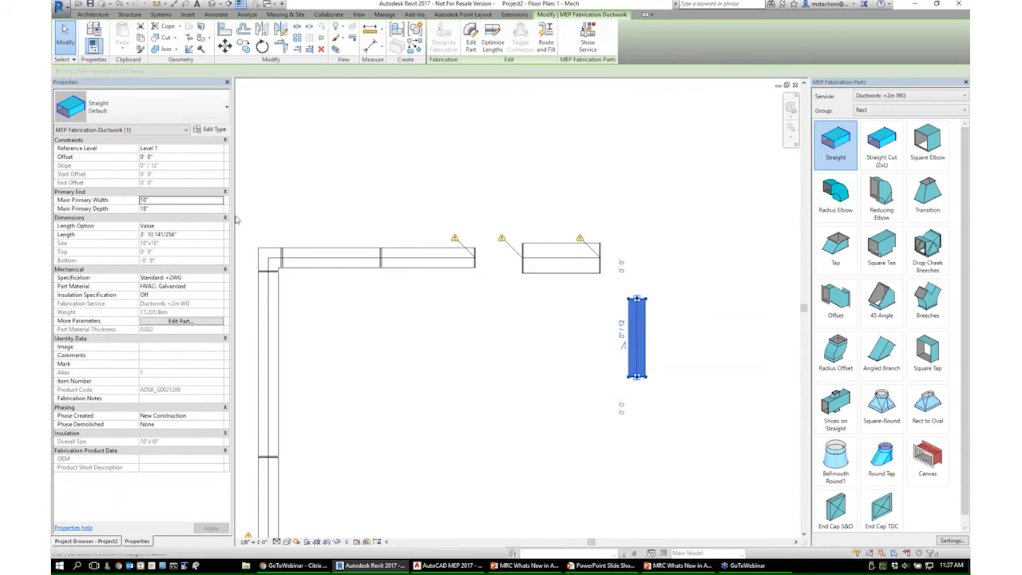
click(189, 202)
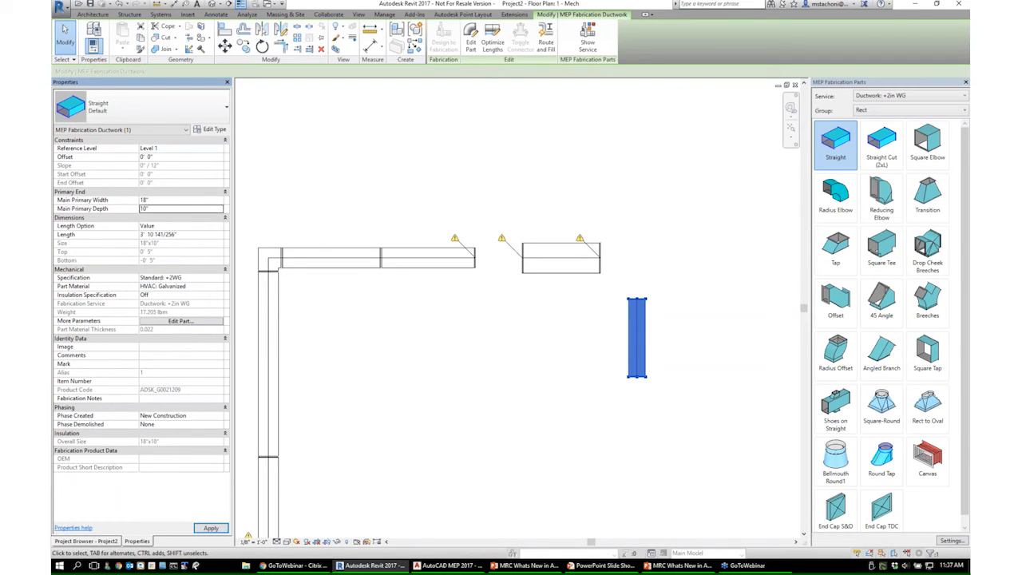
click(692, 269)
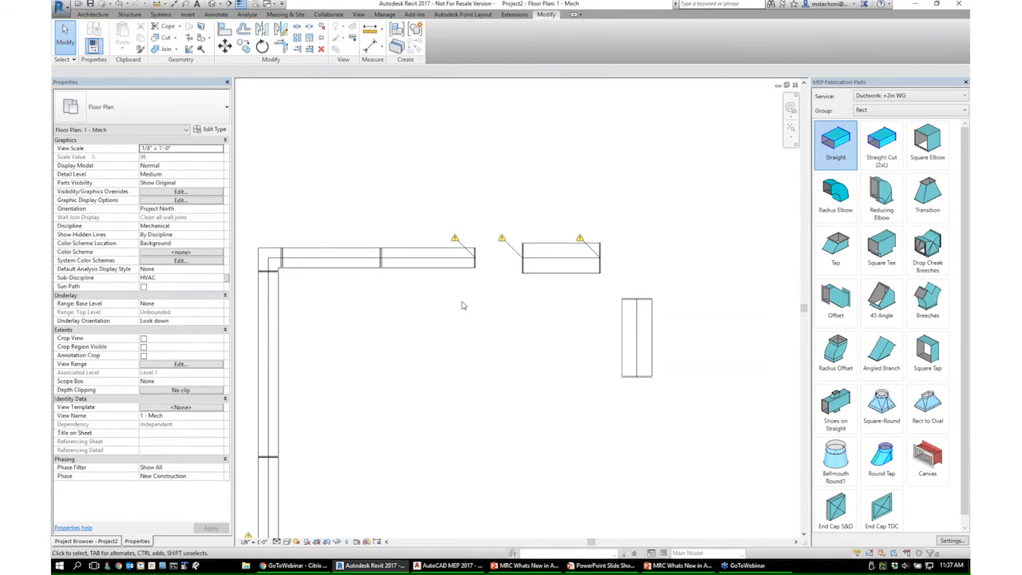
- Join the detached horizontal duct and the vertical duct into a corner with Trim/Extend
click(565, 271)
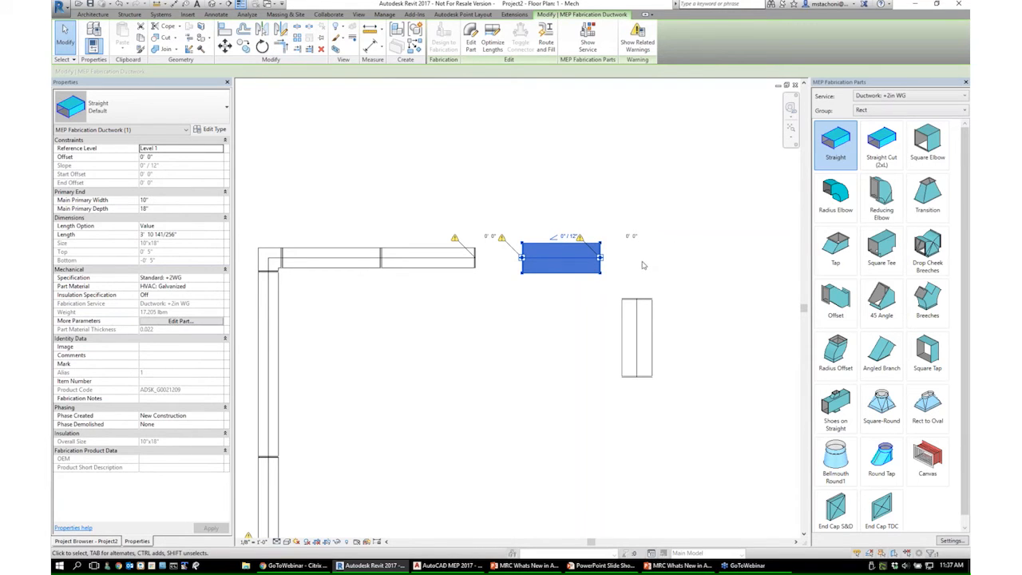
click(283, 48)
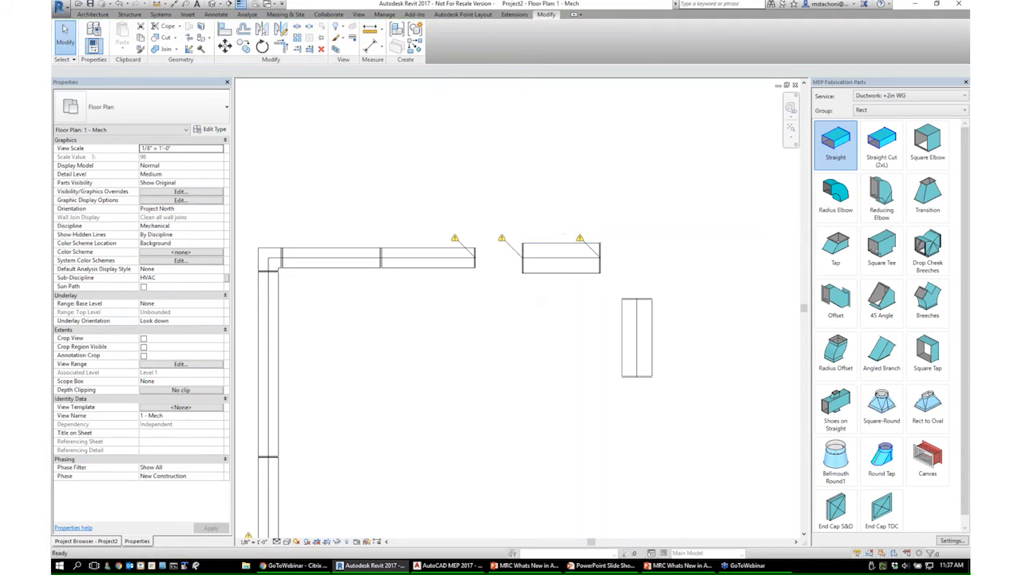
click(585, 265)
click(638, 334)
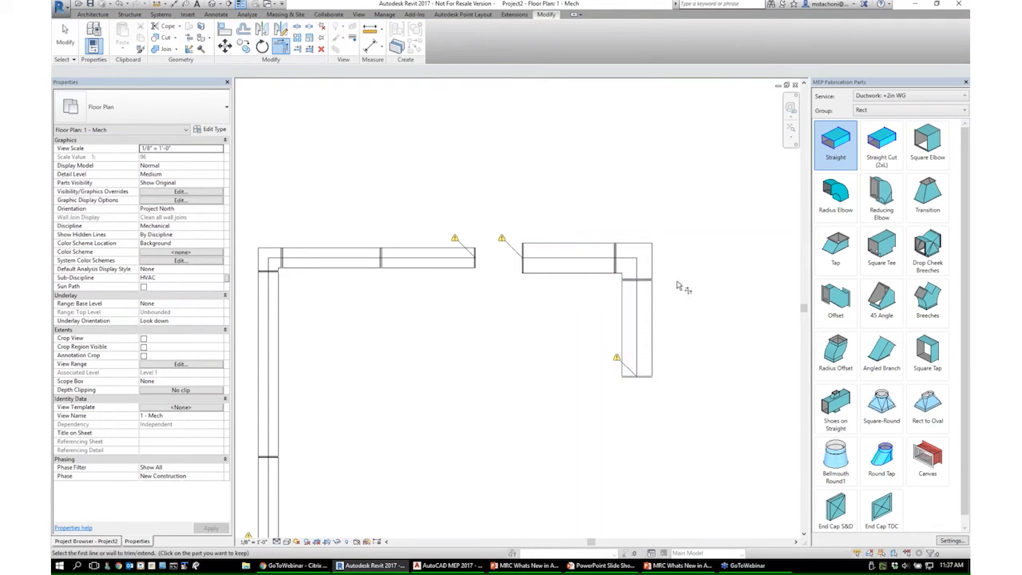
key(Escape)
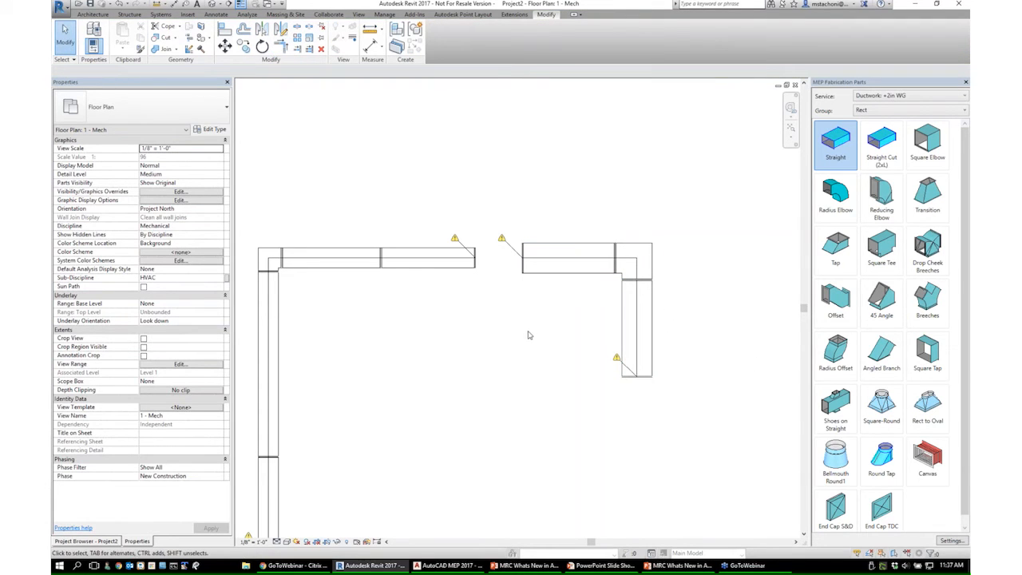
- Inspect the properties of the straight duct at the main run's open end and measure it from its centerline to its edge
click(551, 270)
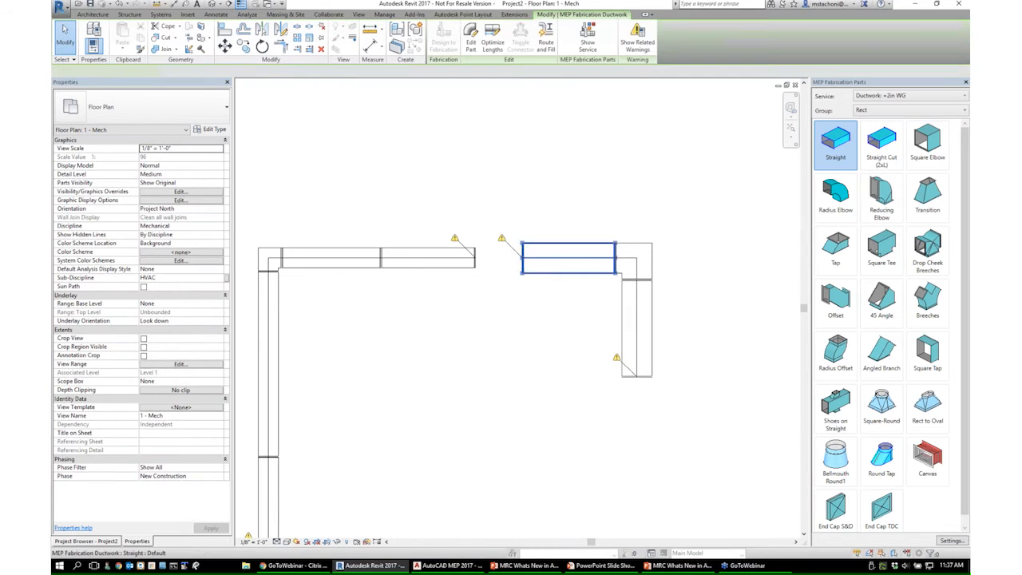
click(416, 264)
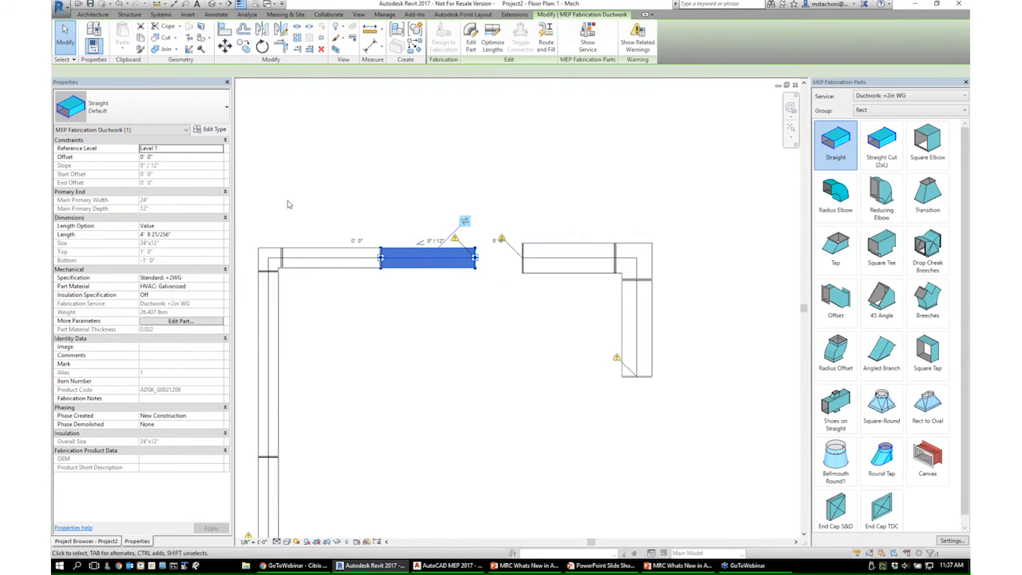
scroll(484, 276, down, 2)
key(Escape)
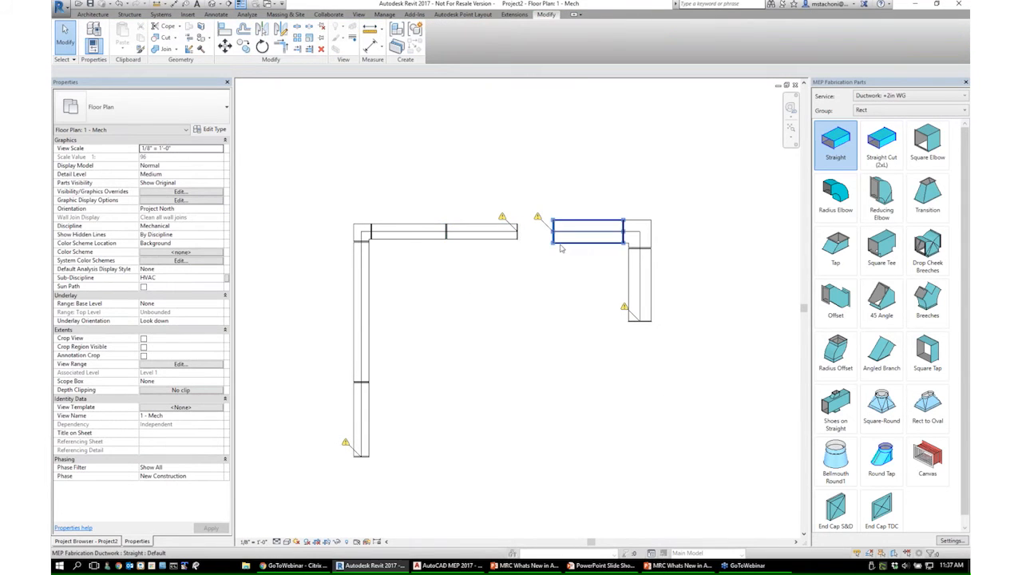
scroll(531, 236, up, 1)
scroll(527, 234, down, 1)
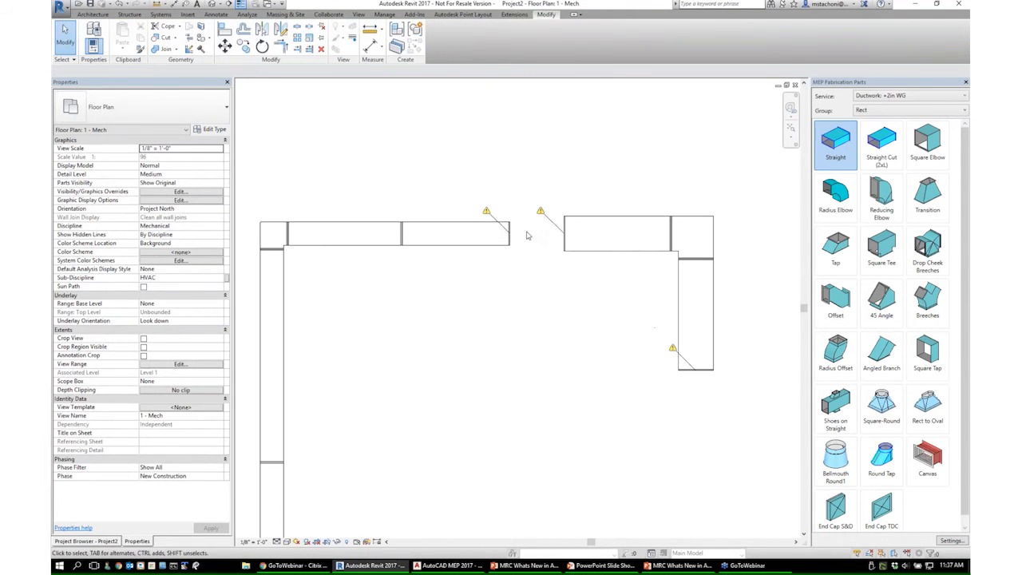
click(455, 232)
scroll(453, 226, up, 1)
scroll(452, 226, up, 1)
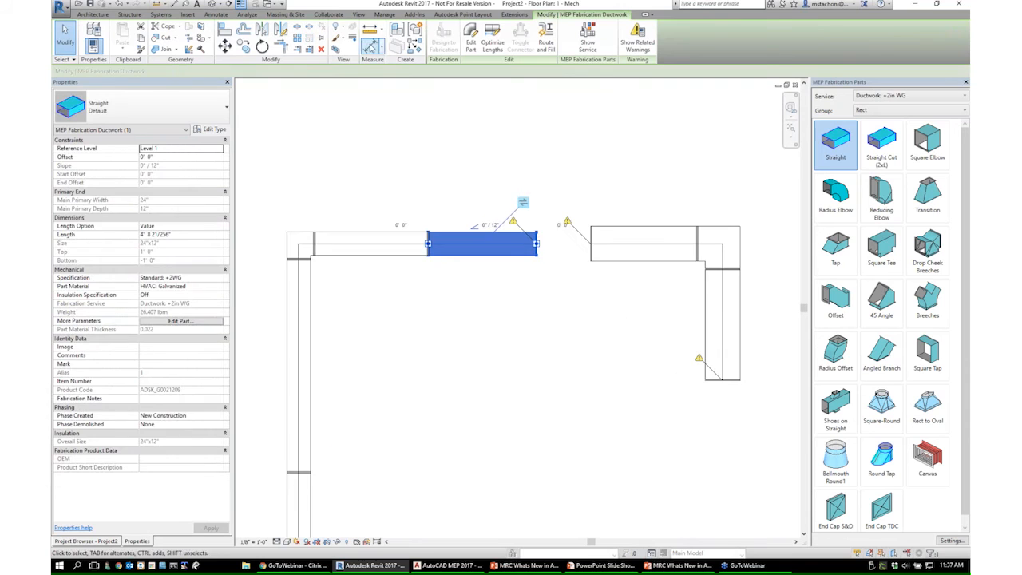
click(370, 32)
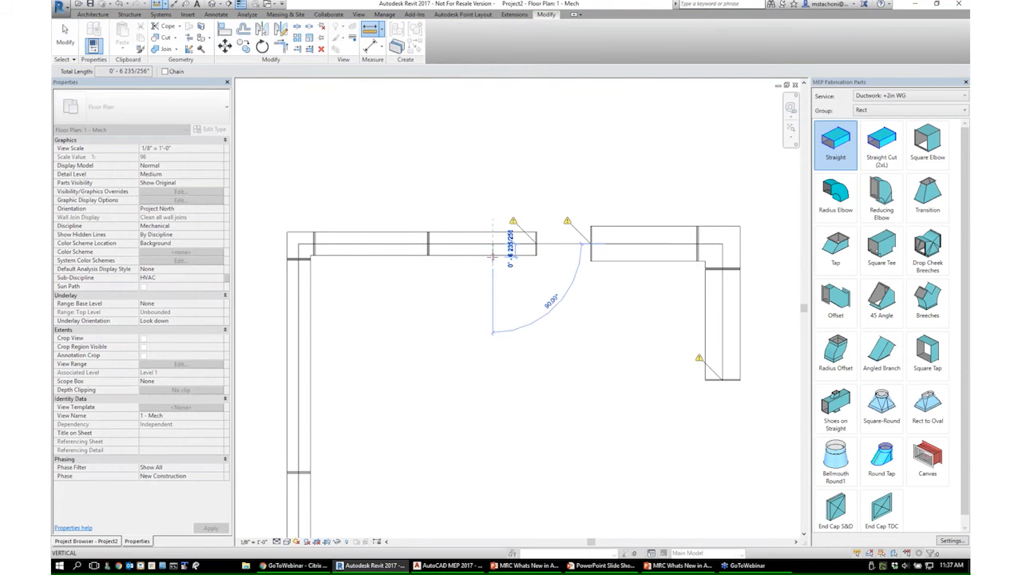
key(Escape)
key(Escape)
- Delete the elbow and the vertical duct joined to the detached horizontal duct
scroll(498, 272, down, 1)
click(504, 271)
click(468, 293)
scroll(471, 292, down, 1)
scroll(574, 276, up, 1)
click(591, 284)
scroll(614, 276, up, 2)
click(609, 394)
drag(605, 414, 728, 204)
key(Delete)
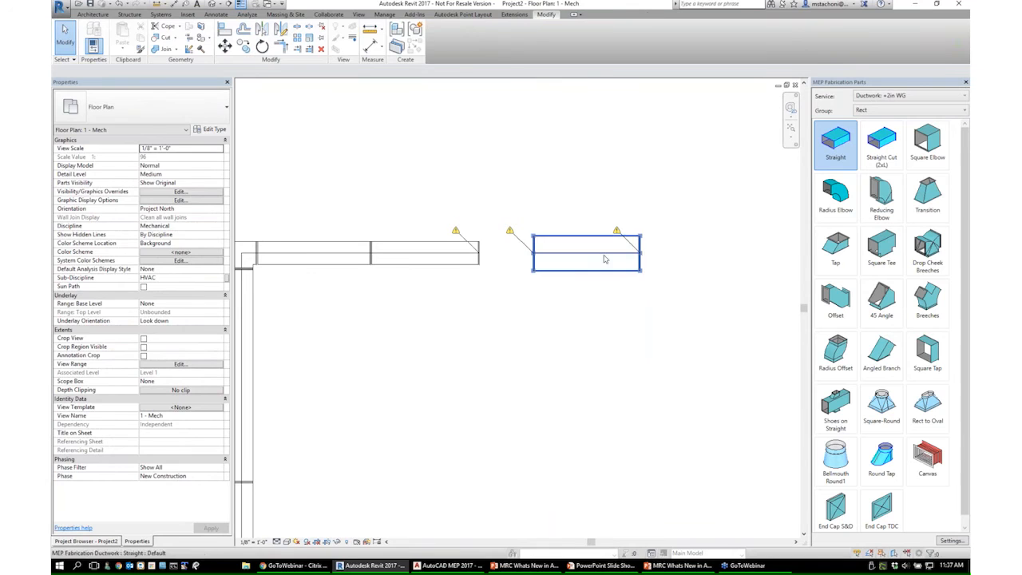
- Set the detached horizontal duct's main primary depth and main primary width to 8"
click(587, 254)
click(175, 209)
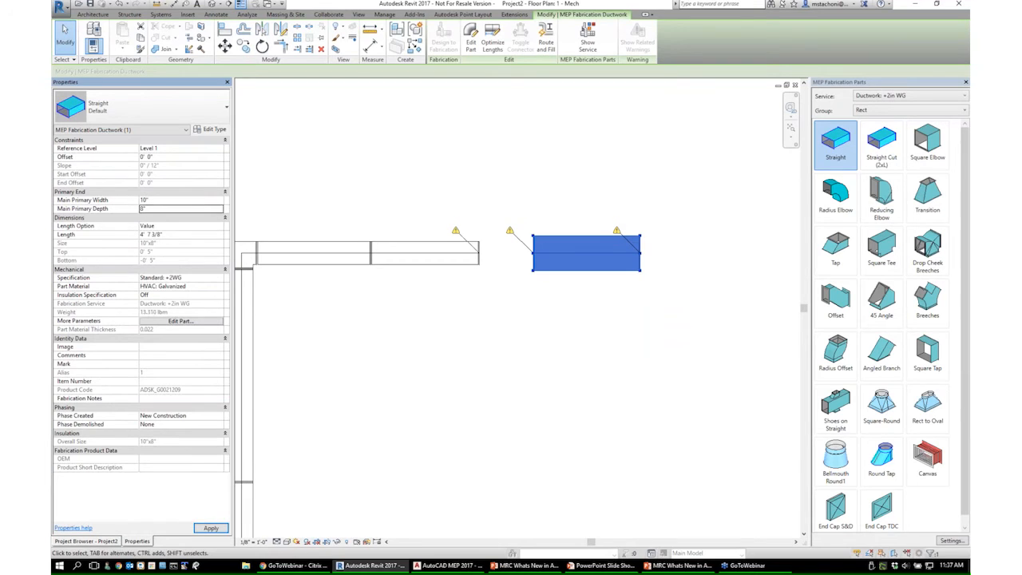
click(160, 199)
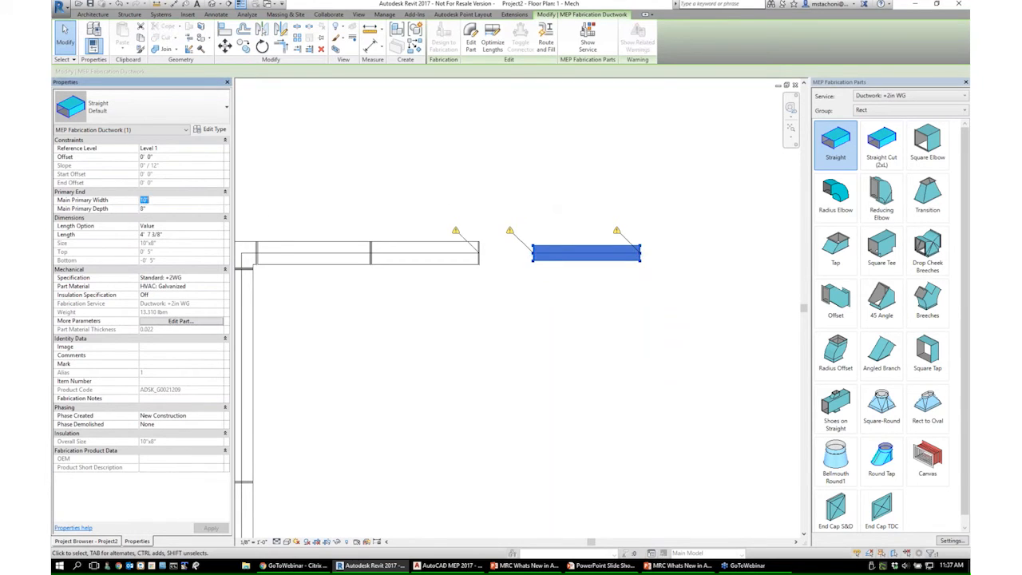
click(606, 206)
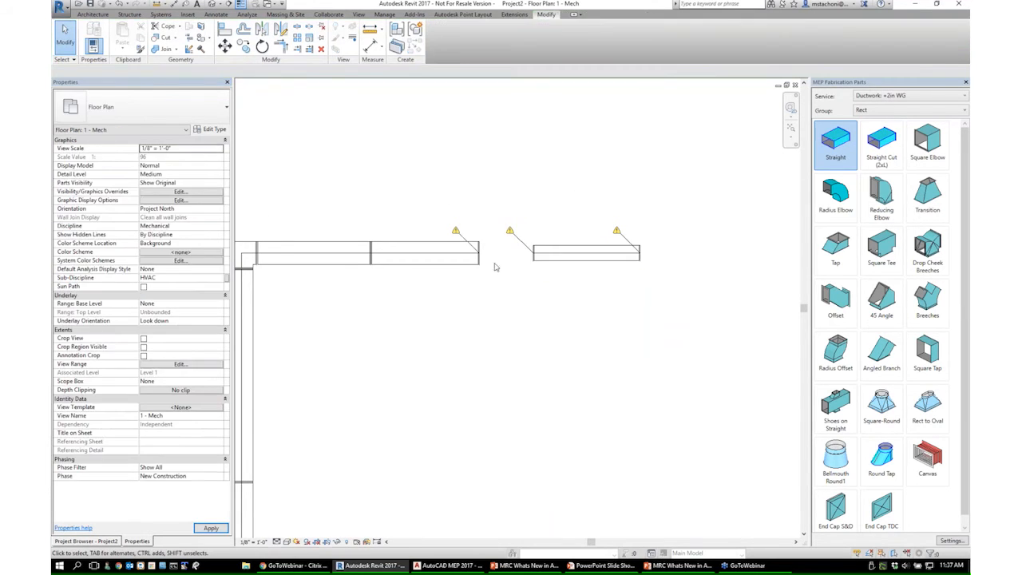
- Place a Transition fabrication part on the open end of the 24"x12" duct run
click(467, 255)
scroll(511, 261, up, 1)
click(511, 261)
click(553, 260)
scroll(471, 282, up, 1)
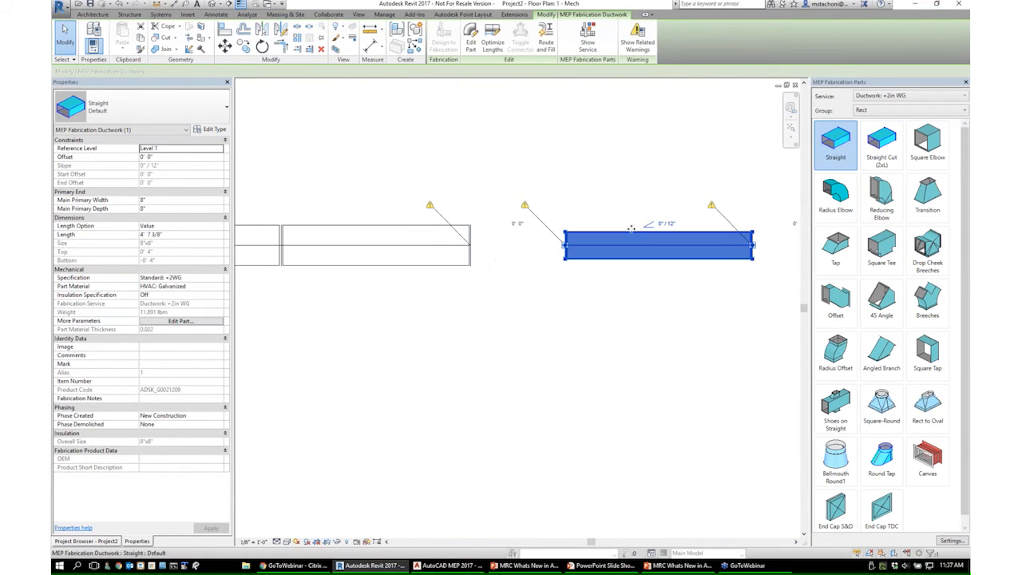
click(655, 295)
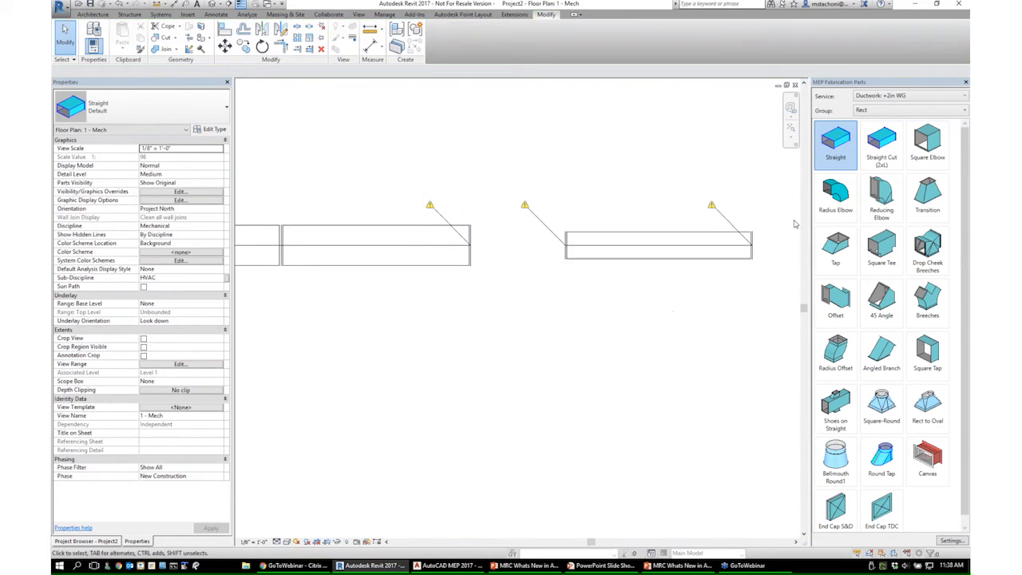
click(926, 196)
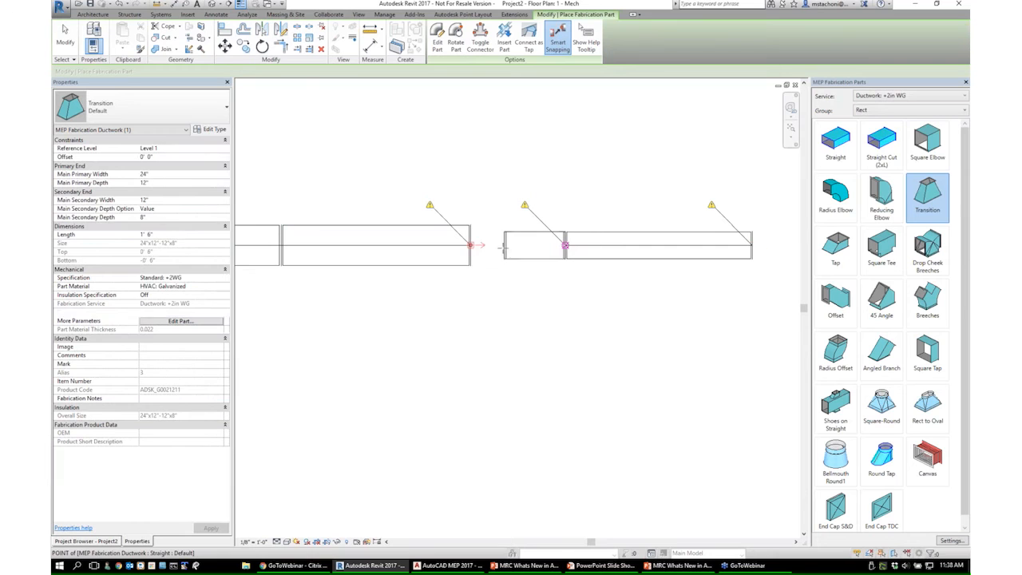
click(481, 246)
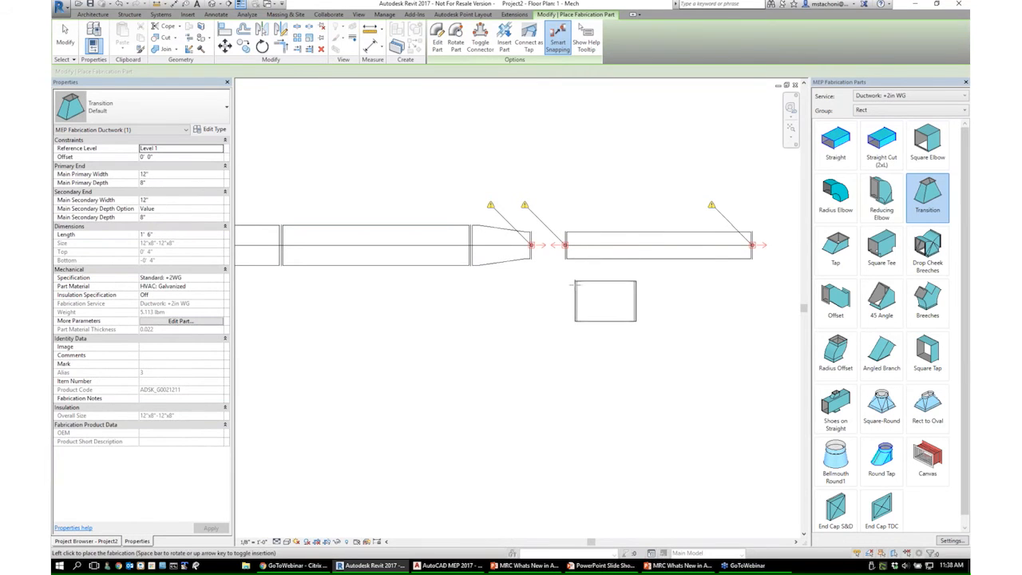
key(Escape)
key(Escape)
- Stretch the near end of the 8"x8" straight duct to the transition's open end
click(567, 258)
drag(566, 246, 532, 245)
click(527, 272)
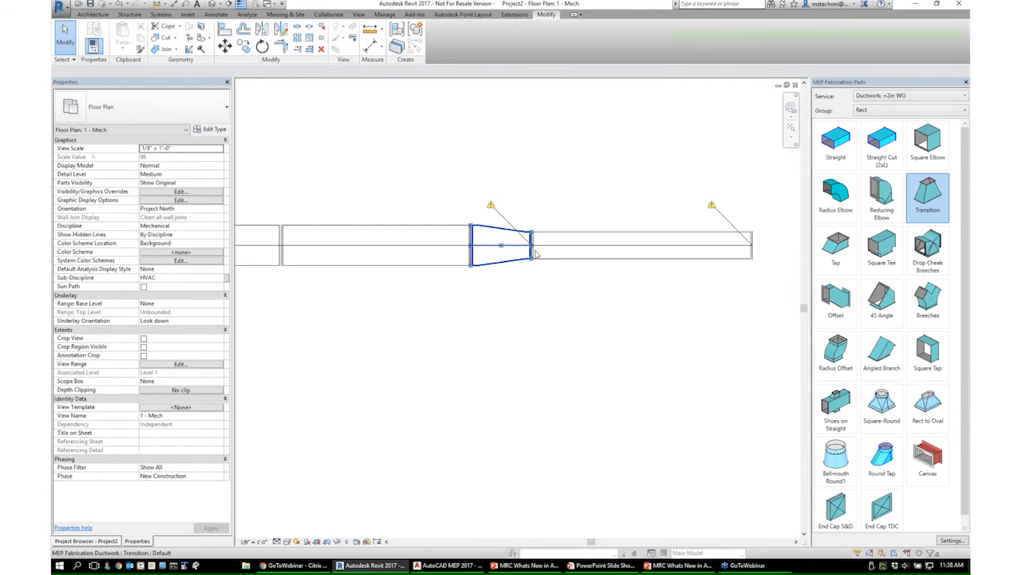
click(539, 250)
click(535, 268)
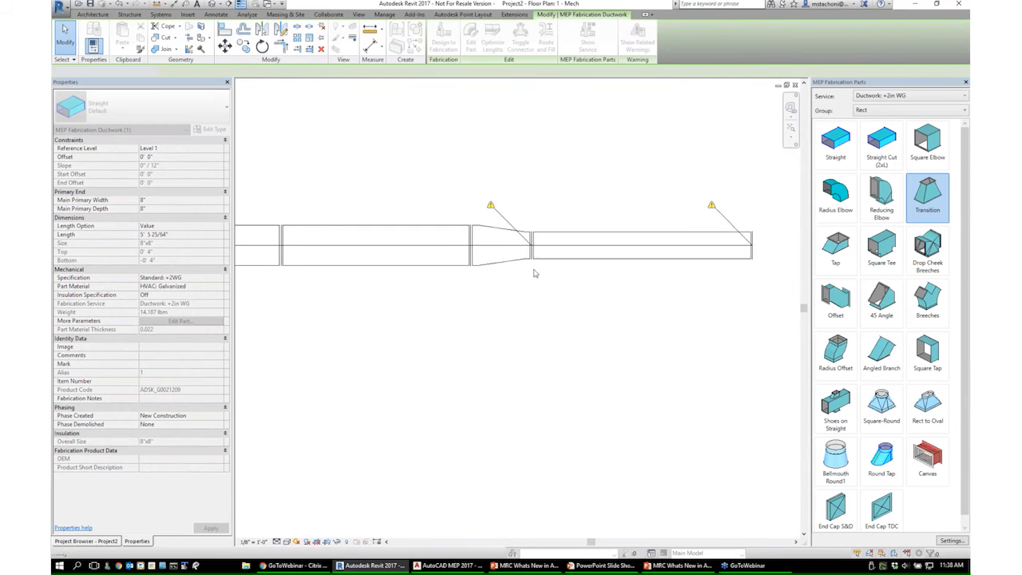
- Move the 8"x8" duct away from the transition and place a similar straight duct on the transition's open end
drag(551, 248, 589, 265)
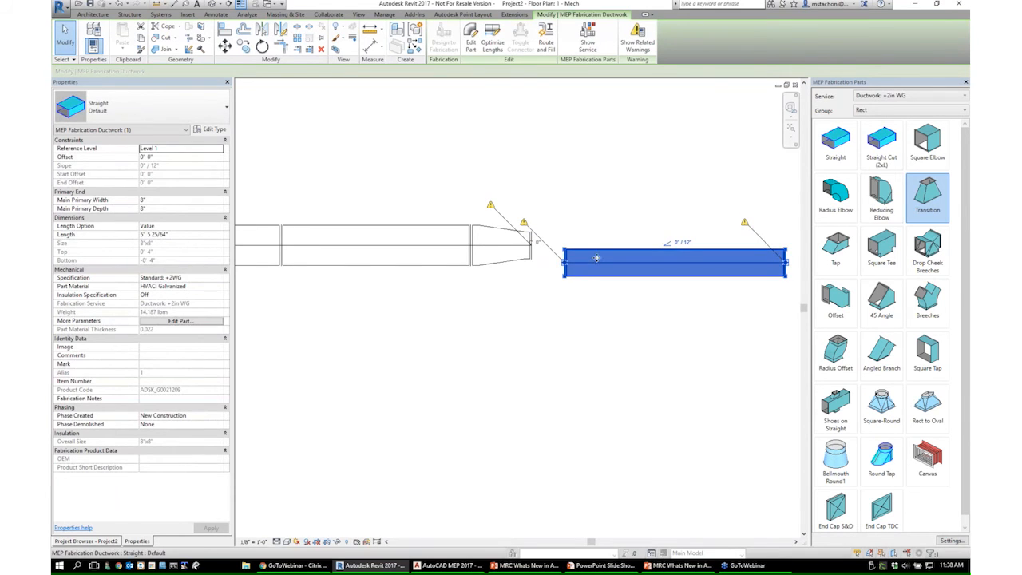
drag(597, 258, 613, 191)
right_click(613, 193)
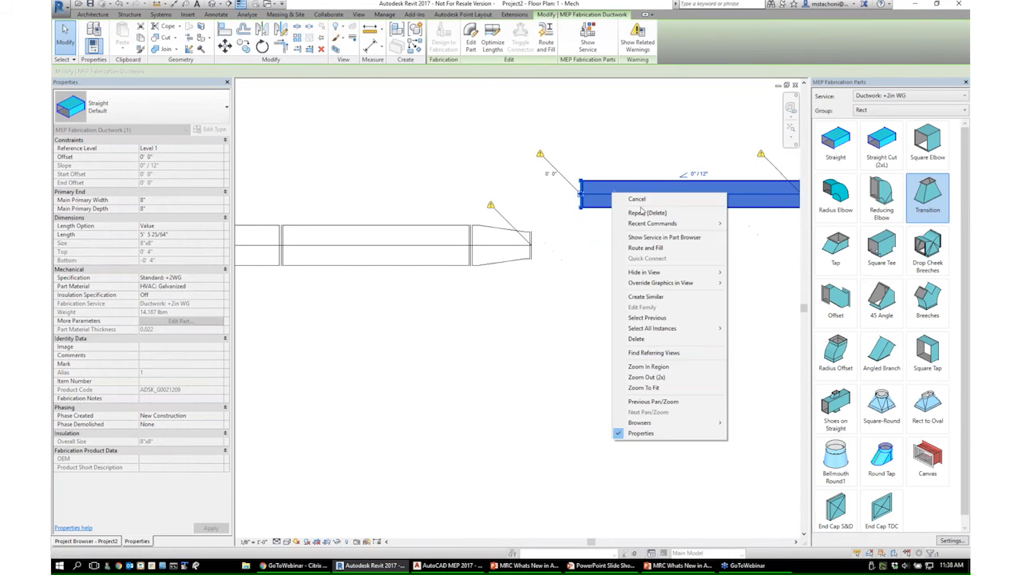
click(645, 297)
click(532, 246)
scroll(588, 313, down, 1)
key(Escape)
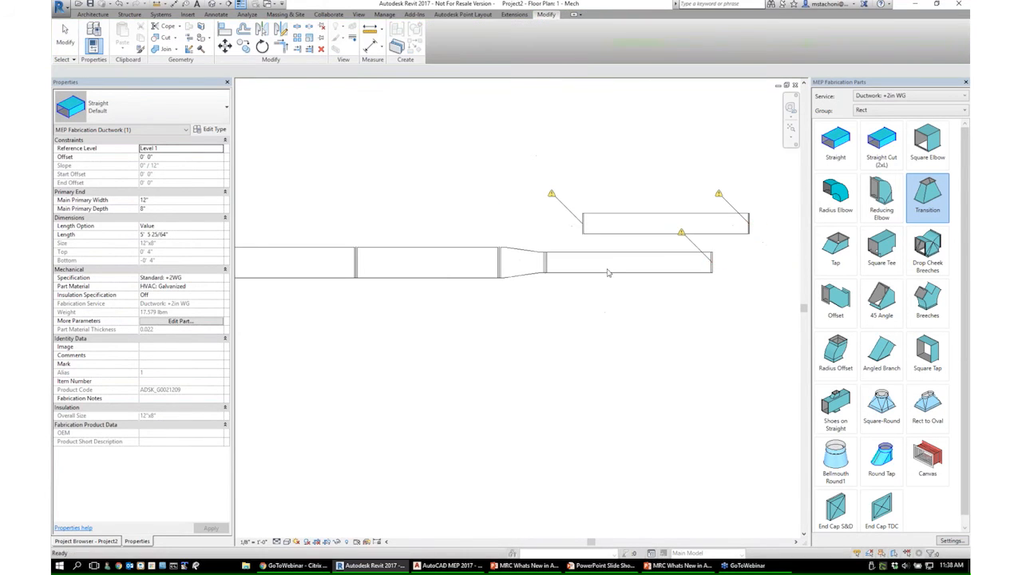
- Delete the transition between the main run and the newly placed straight duct
scroll(550, 263, up, 2)
click(557, 258)
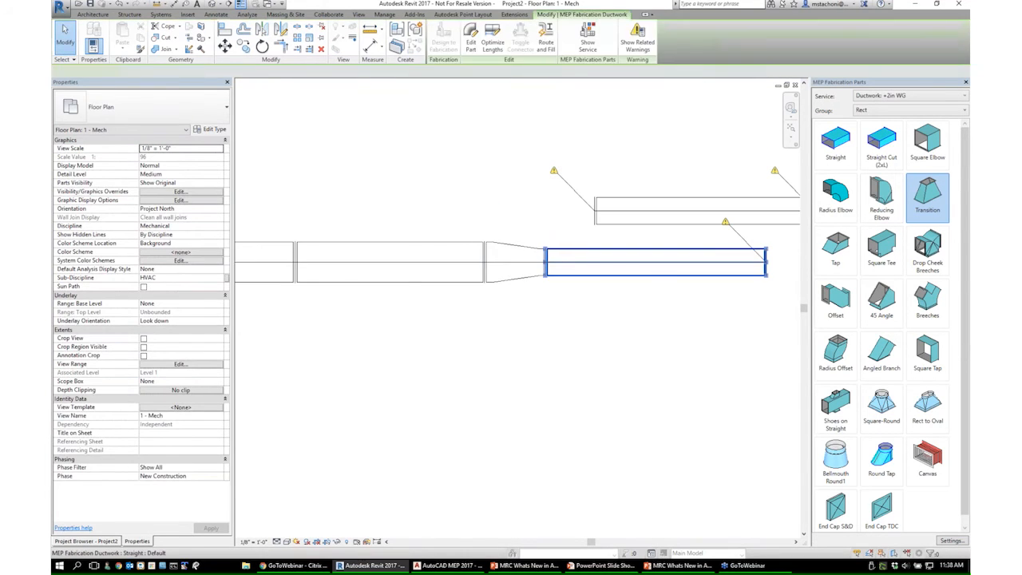
click(515, 262)
key(Delete)
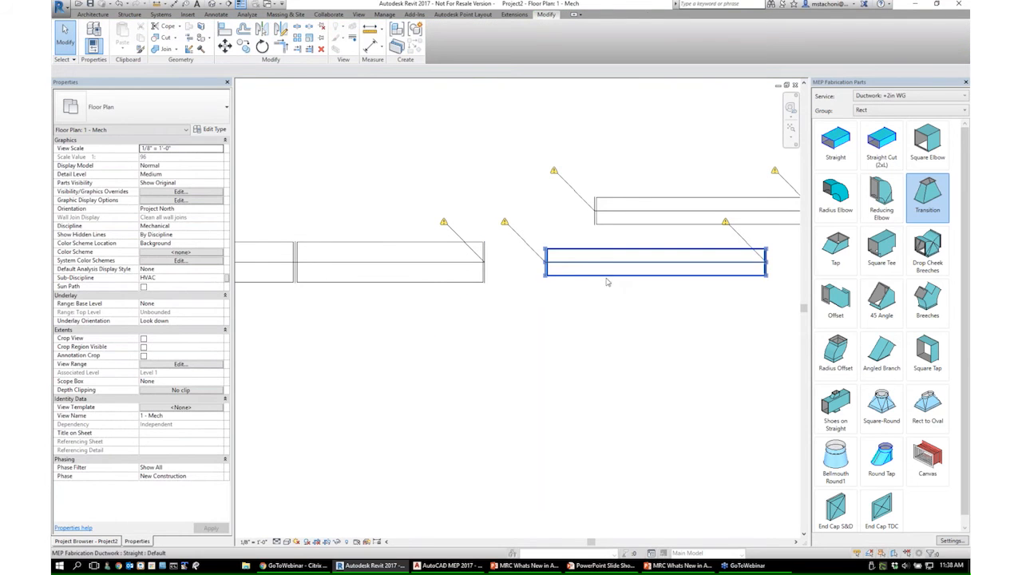
- Move the 12"x8" duct farther from the main run along its axis and delete the spare 8"x8" duct above it
drag(602, 269, 635, 267)
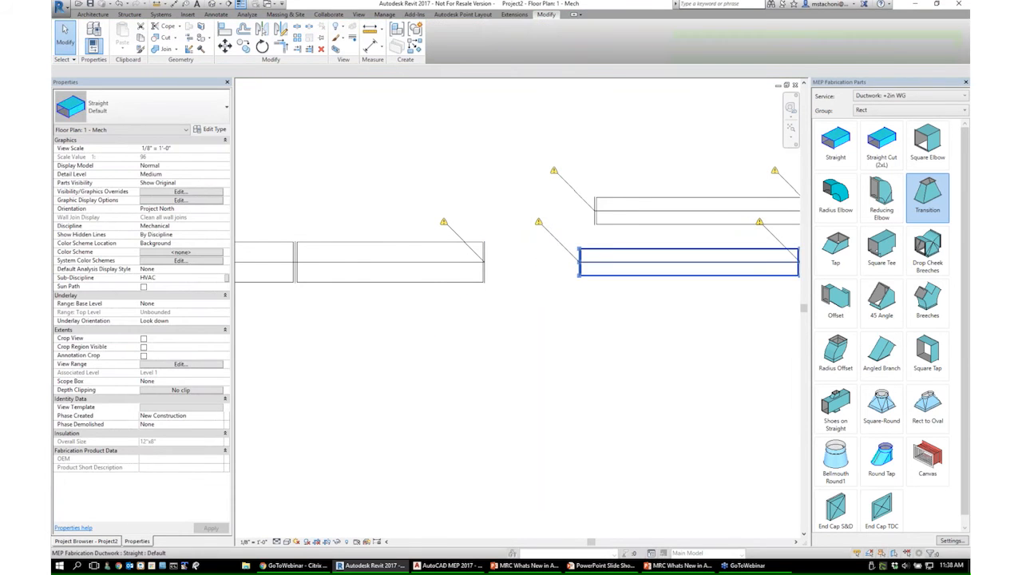
click(625, 212)
key(Delete)
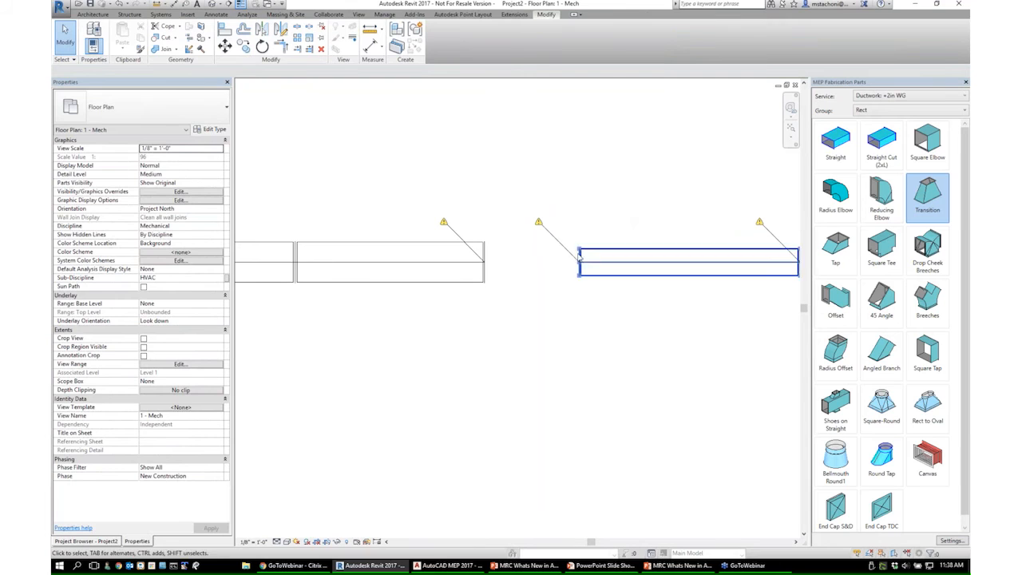
- Connect the main run's open end to the 12"x8" duct with Route and Fill, accepting the solution with a transition and a straight
click(448, 262)
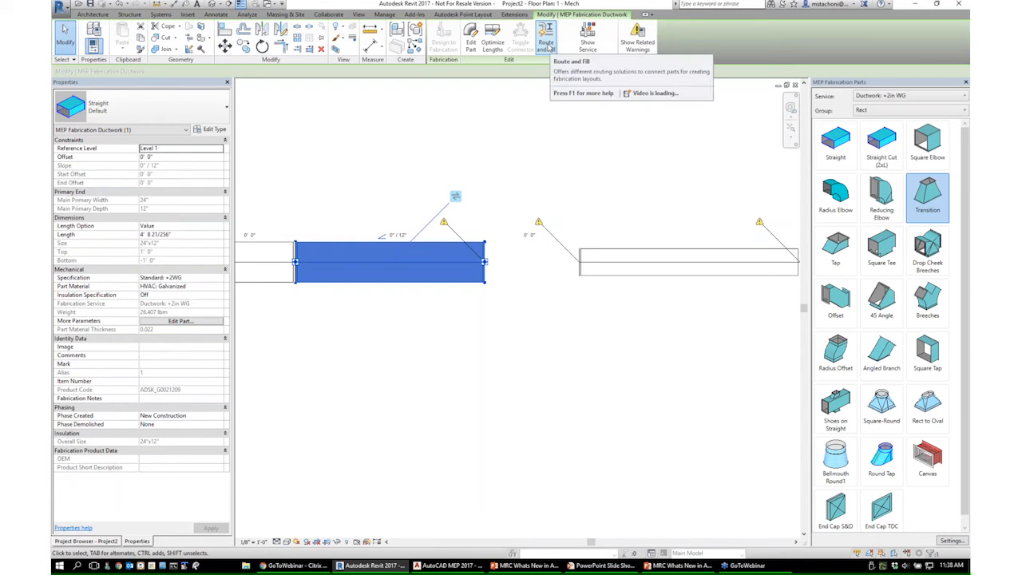
click(546, 46)
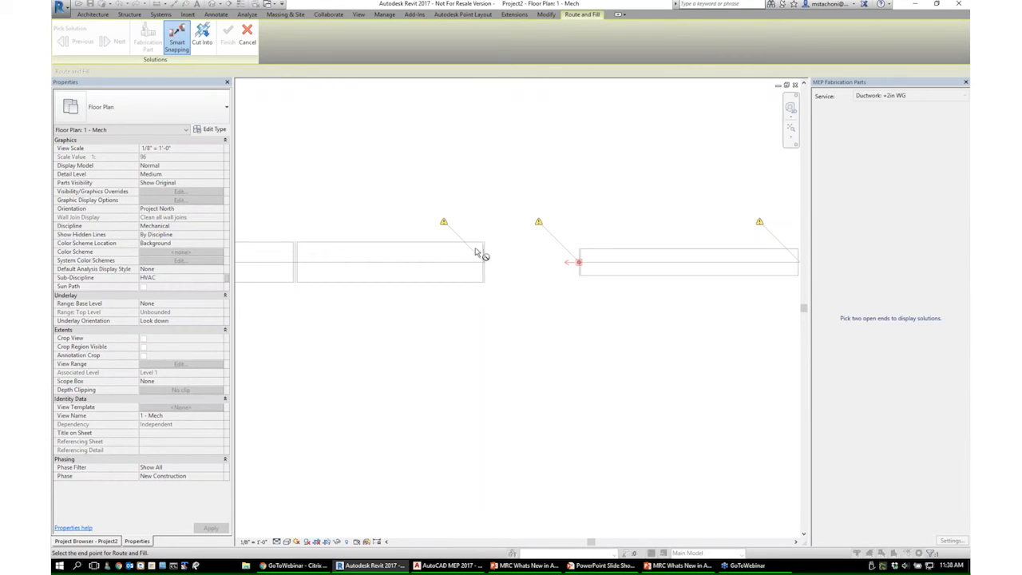
click(178, 40)
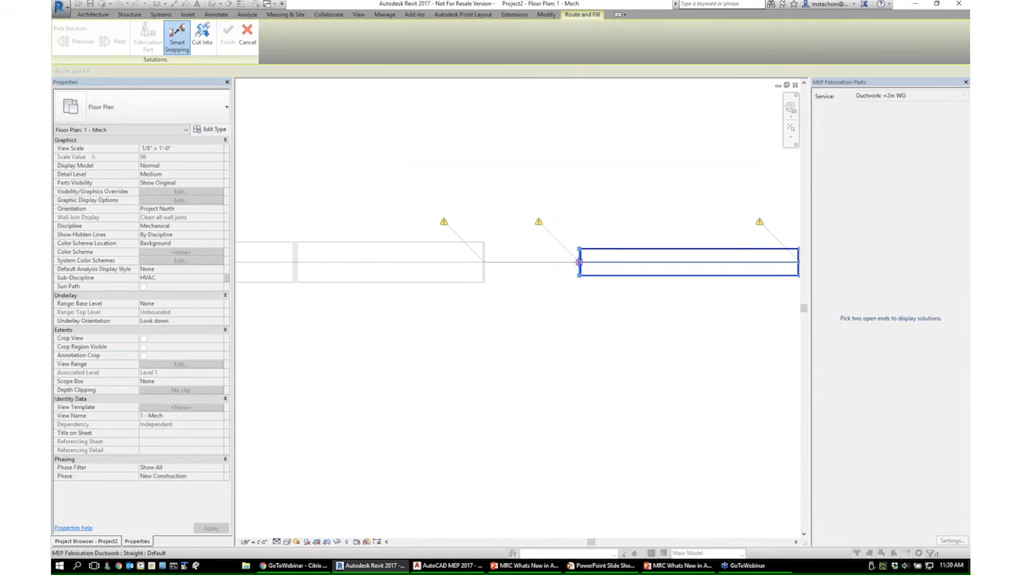
click(579, 262)
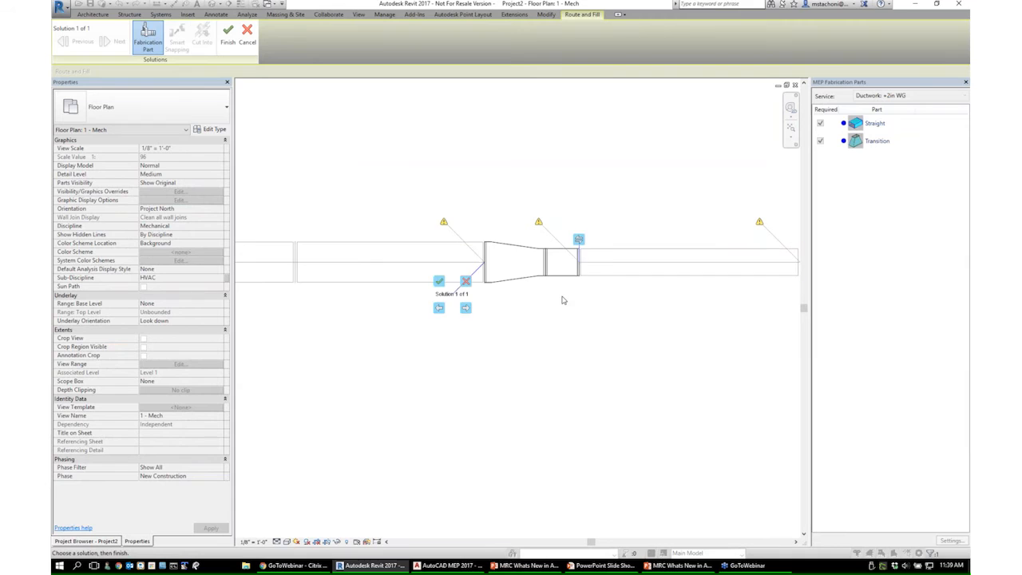
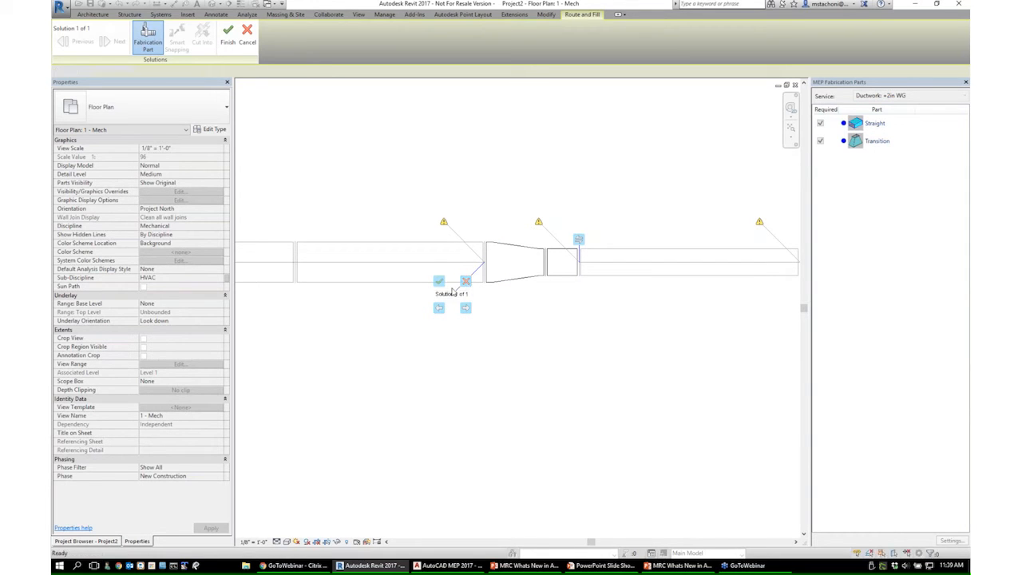
click(440, 282)
- Examine the finished duct run and the neighboring duct main with its branches and air terminals
scroll(594, 311, down, 4)
middle_drag(596, 307, 616, 263)
scroll(562, 342, down, 3)
middle_drag(561, 342, 574, 298)
scroll(603, 217, up, 1)
middle_drag(611, 220, 673, 204)
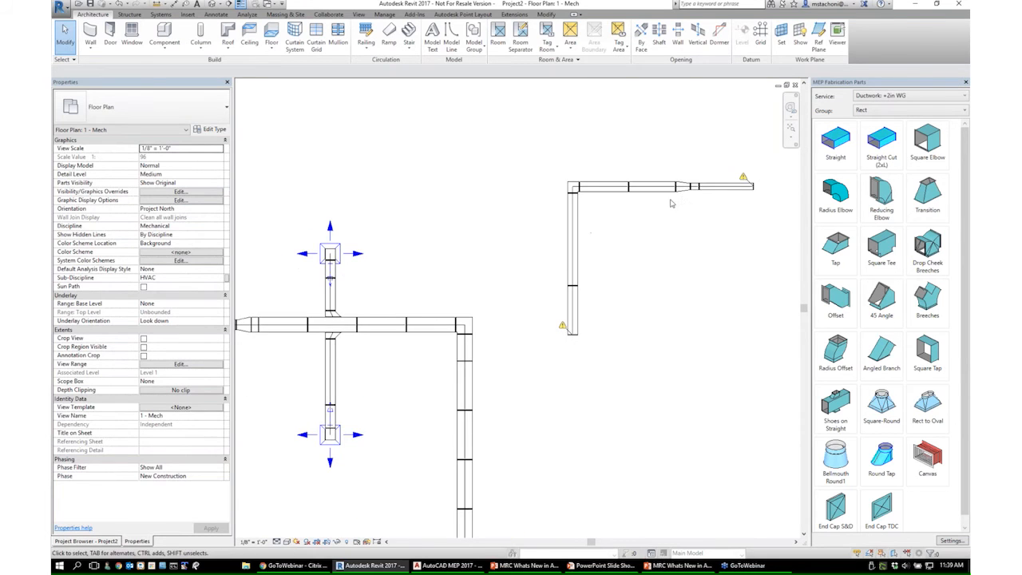
scroll(464, 221, up, 1)
middle_drag(337, 289, 496, 282)
scroll(538, 250, up, 2)
scroll(517, 262, down, 3)
scroll(493, 283, up, 5)
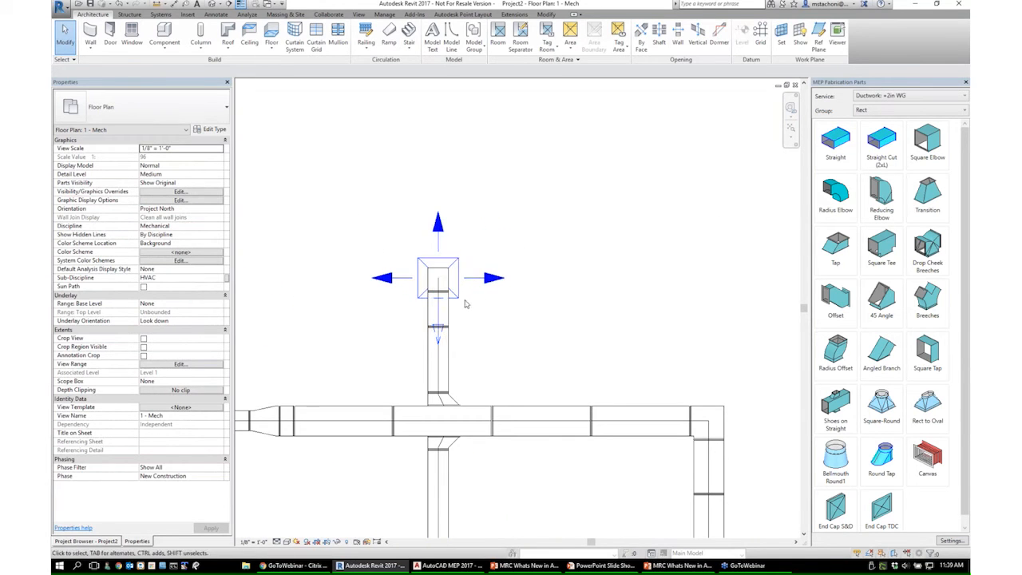
scroll(482, 302, down, 1)
middle_drag(498, 325, 592, 274)
scroll(645, 259, down, 1)
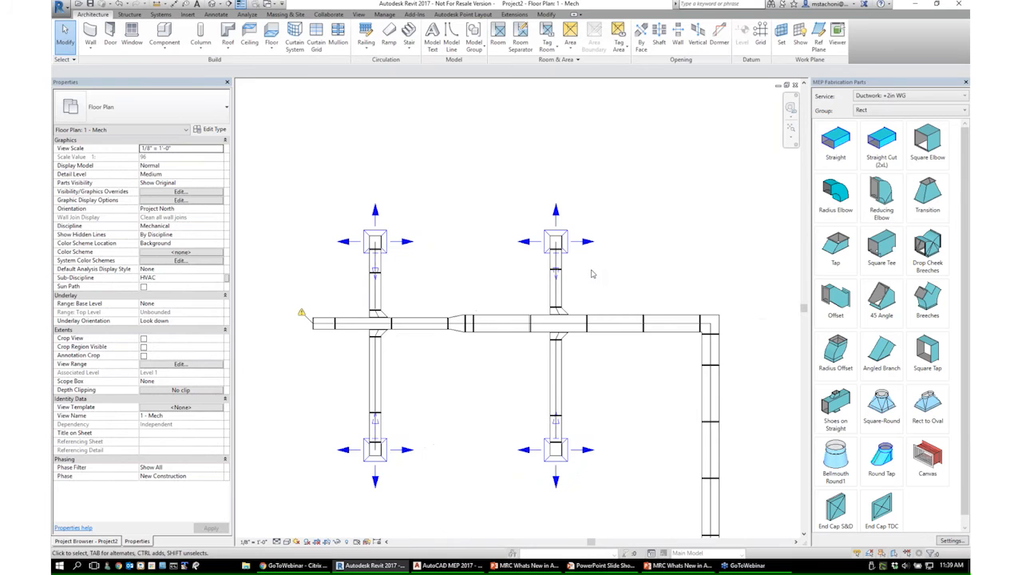
- Delete the two fabrication duct parts connecting the upper-right branch's straight to its air terminal
scroll(588, 274, up, 1)
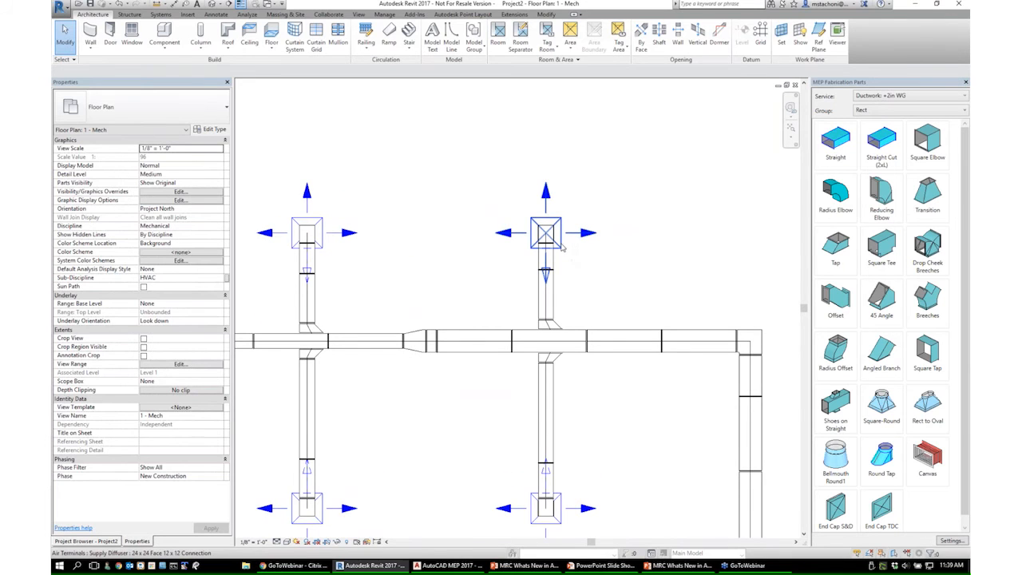
click(563, 247)
key(Escape)
click(563, 226)
key(Escape)
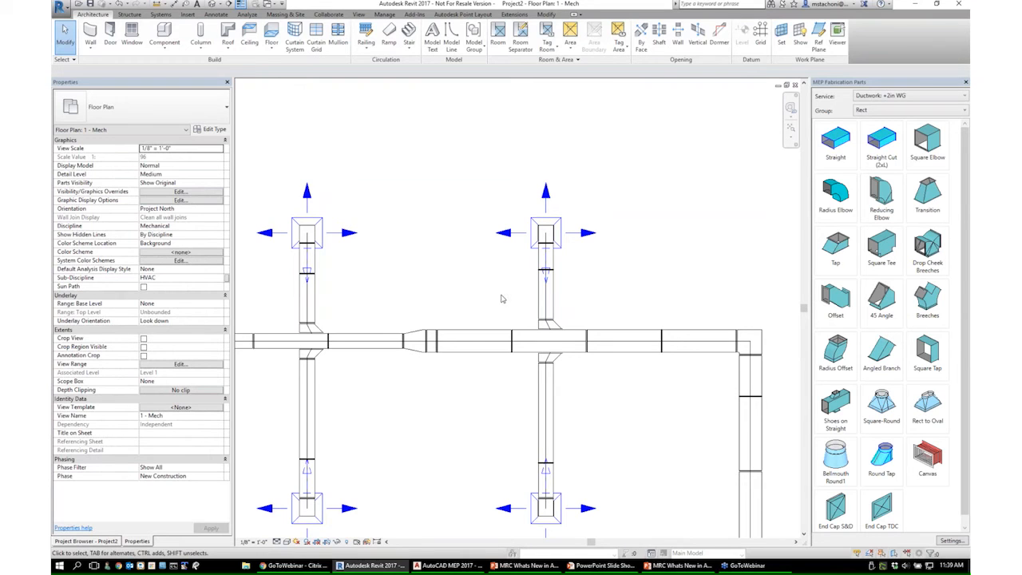
drag(518, 286, 572, 229)
key(Escape)
drag(512, 289, 576, 227)
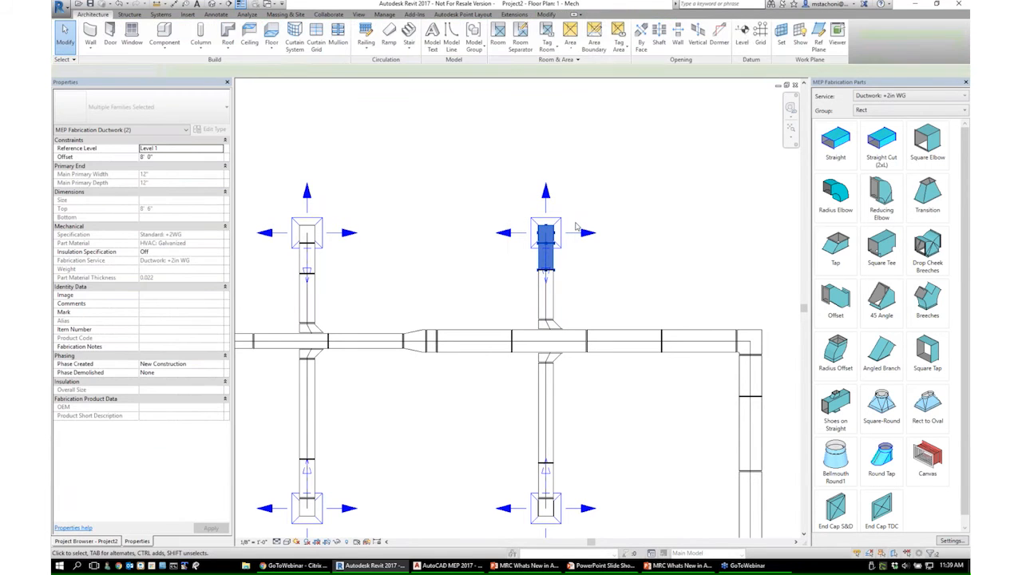
scroll(559, 264, up, 3)
- Set the length of the remaining 12"x12" branch straight below the disconnected air terminal to 2' 0"
click(551, 290)
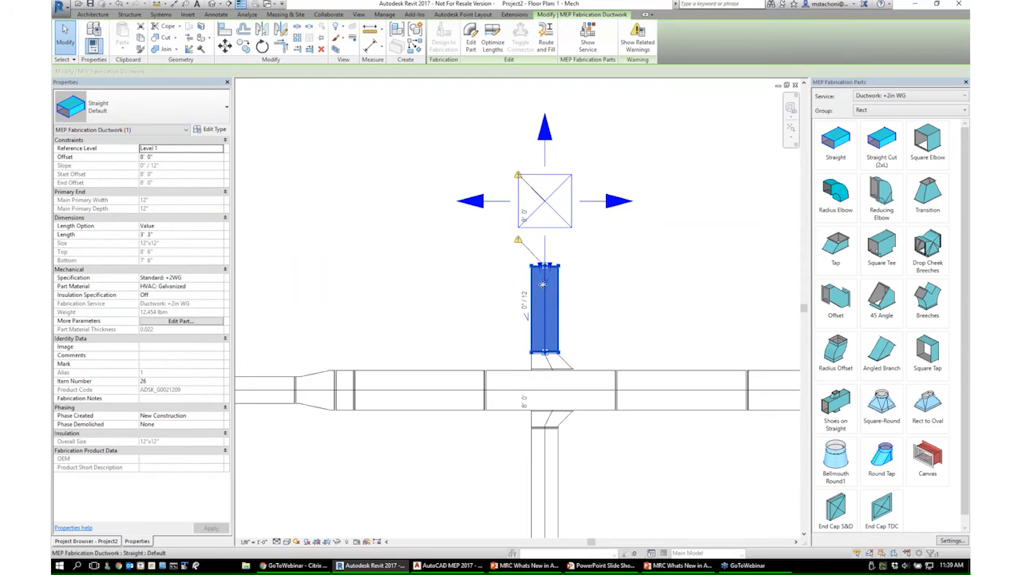
click(187, 234)
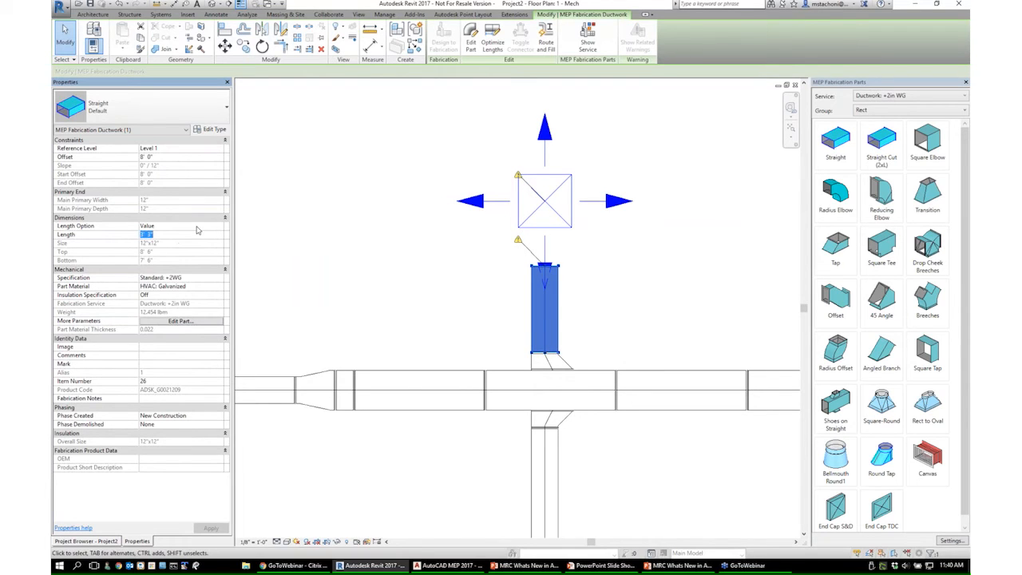
click(410, 286)
middle_drag(564, 347, 532, 353)
click(523, 332)
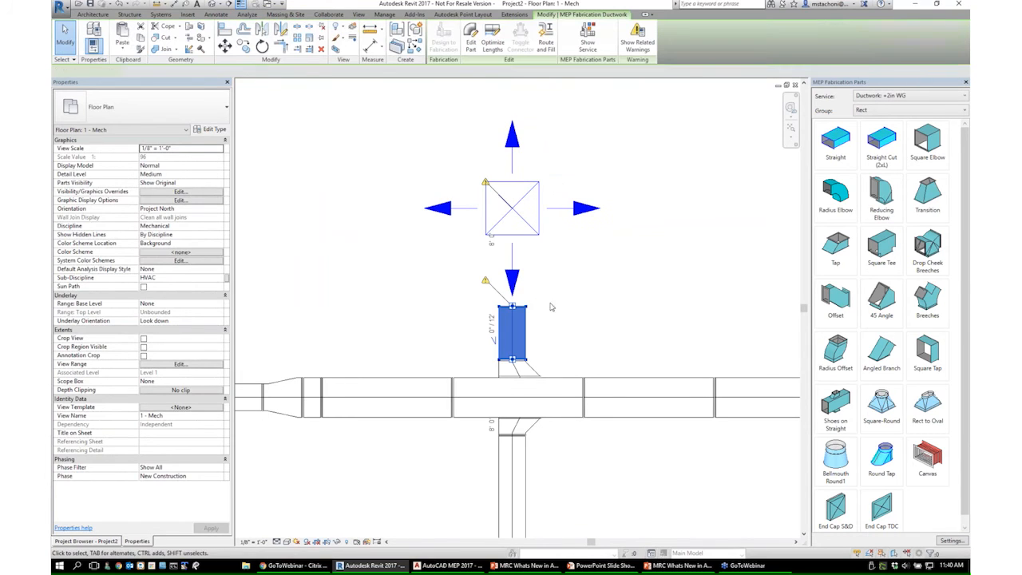
- Place a 12" round flex duct from the open end of the shortened branch straight to the air terminal
click(162, 16)
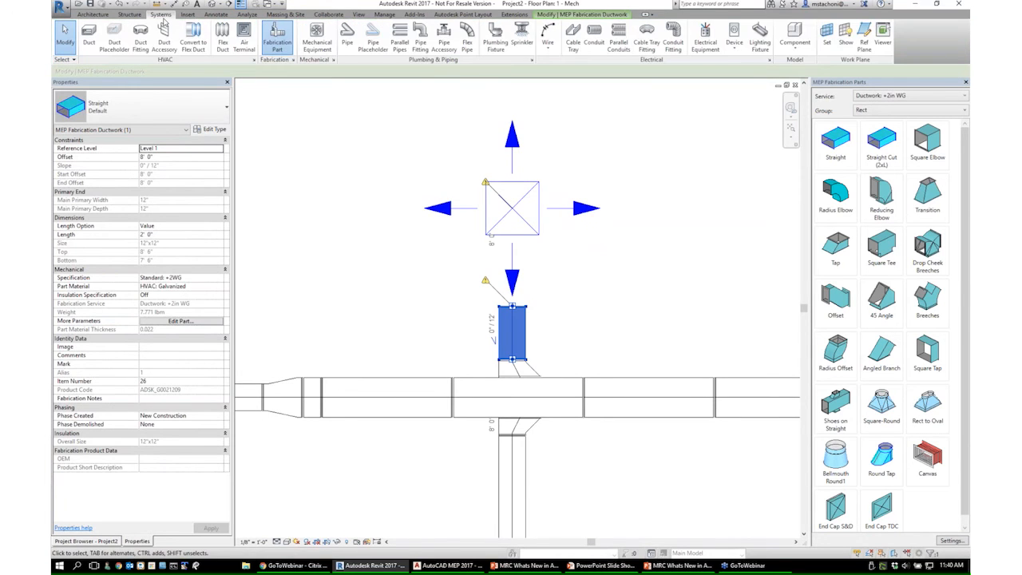
click(221, 40)
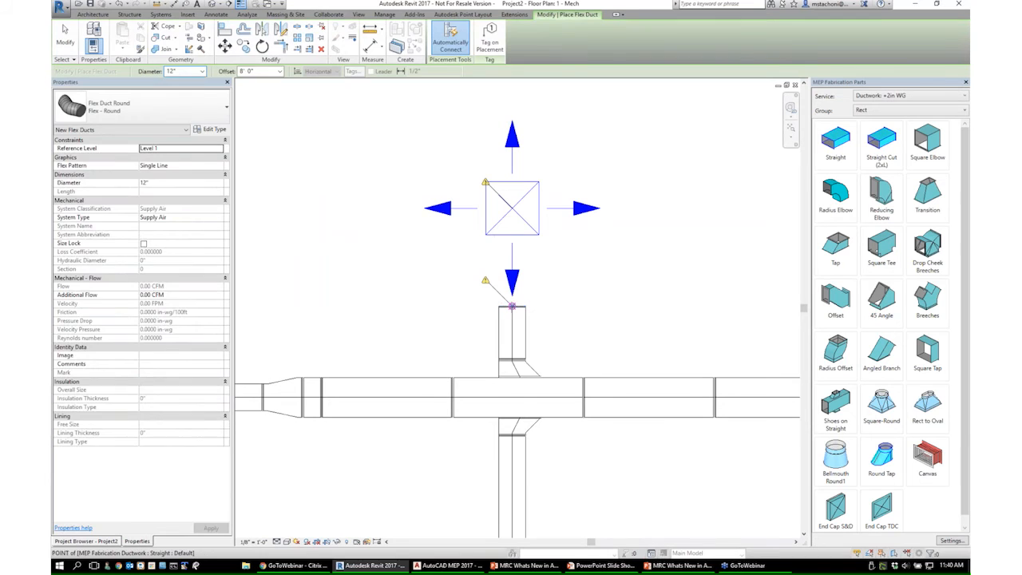
click(512, 209)
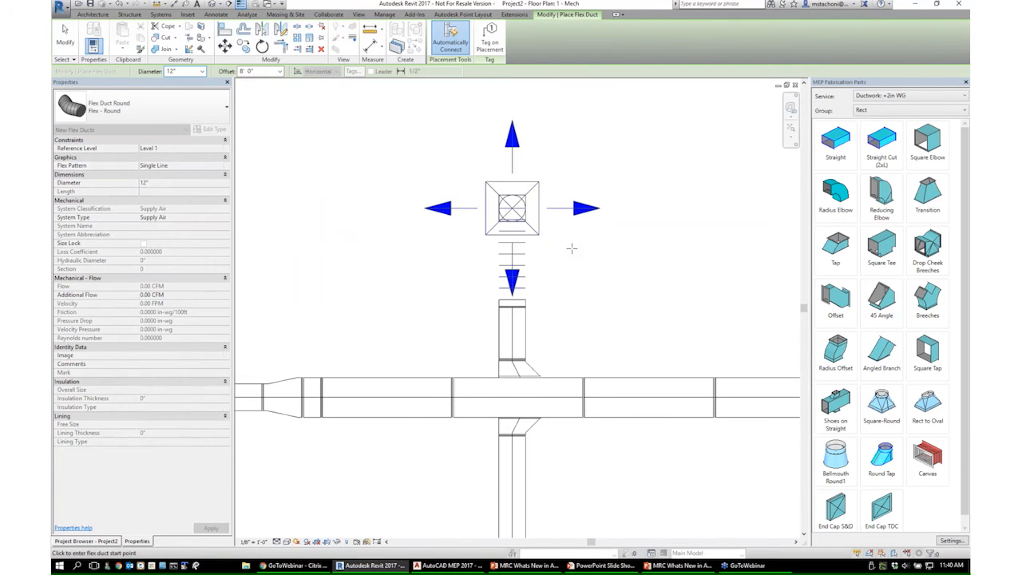
click(65, 37)
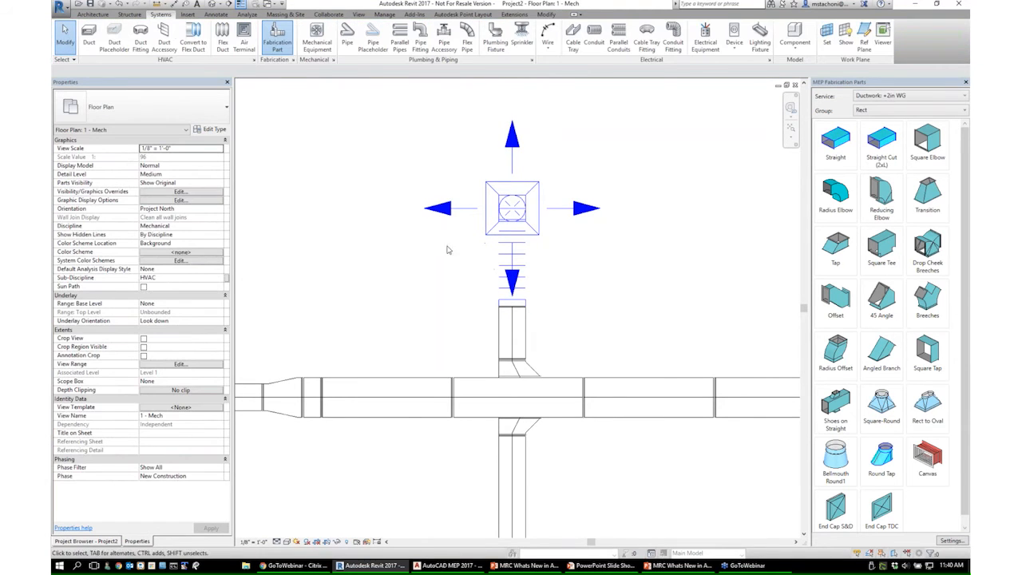
- Examine the flex duct connection in the 3D view and the available types for its rectangular-to-round transition
click(232, 5)
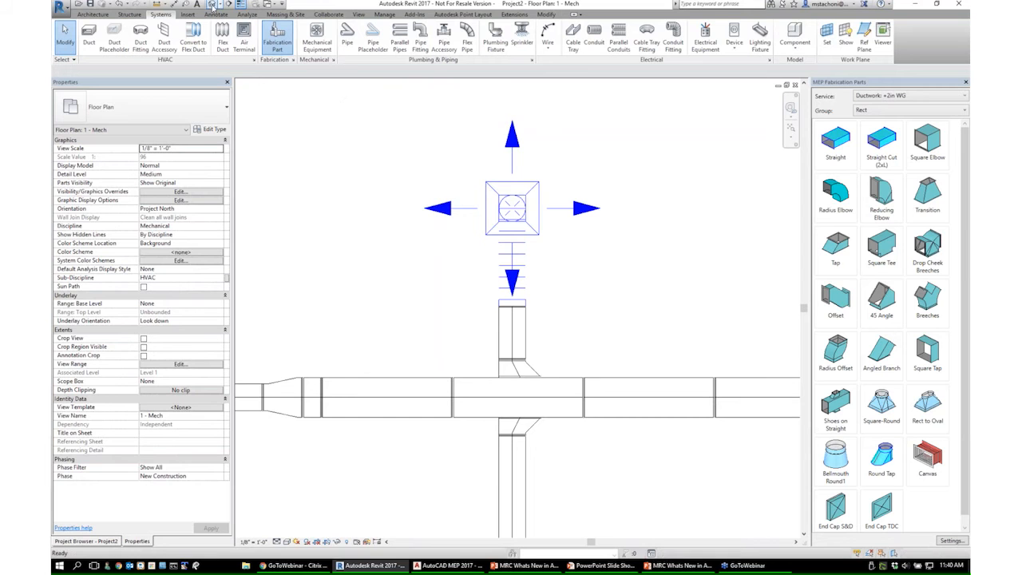
scroll(554, 231, up, 2)
shift+middle_drag(554, 232, 609, 367)
scroll(657, 375, up, 3)
scroll(657, 375, up, 2)
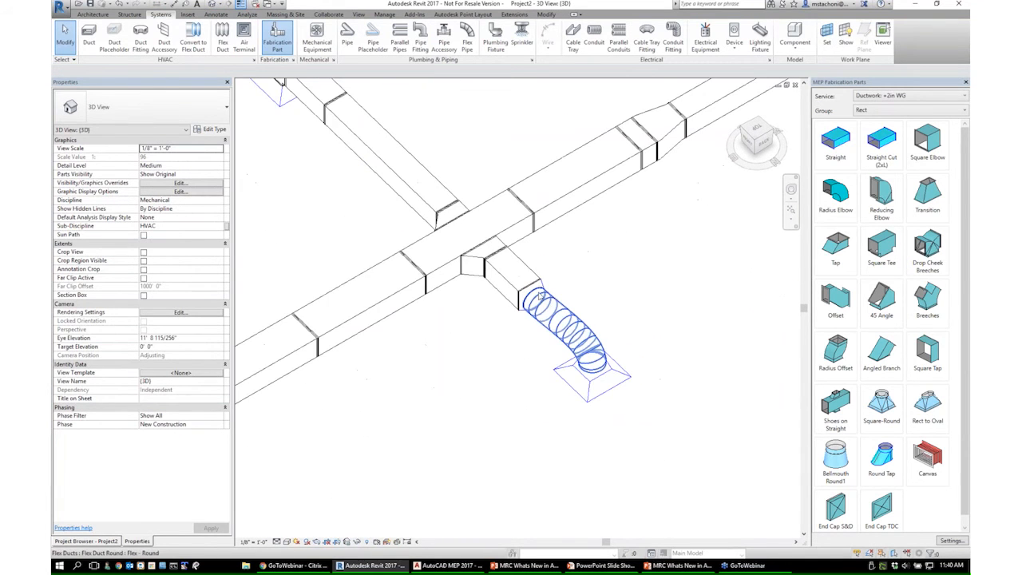
click(537, 289)
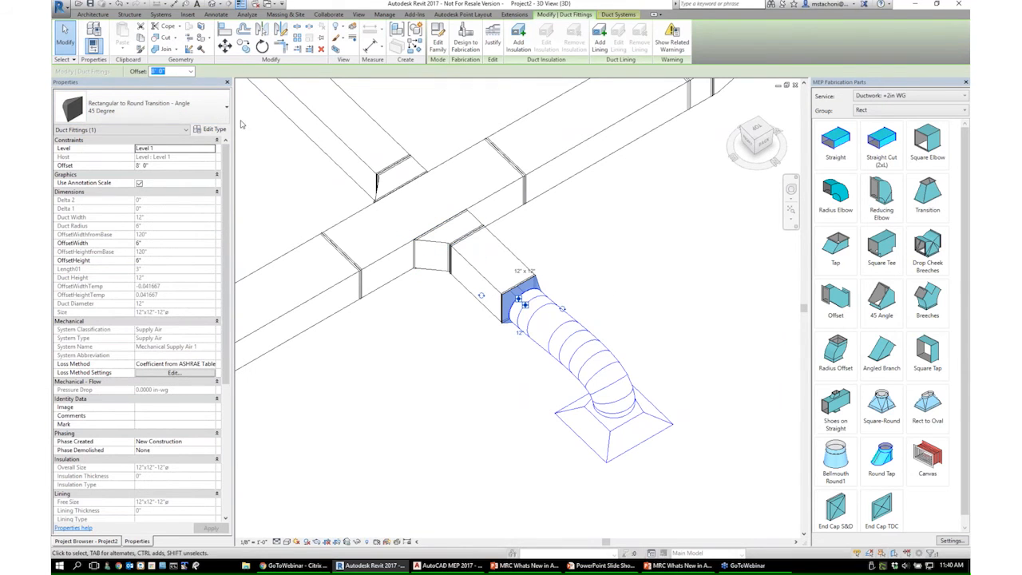
click(164, 104)
mouse_move(231, 230)
mouse_down()
mouse_move(231, 318)
mouse_move(225, 241)
mouse_up()
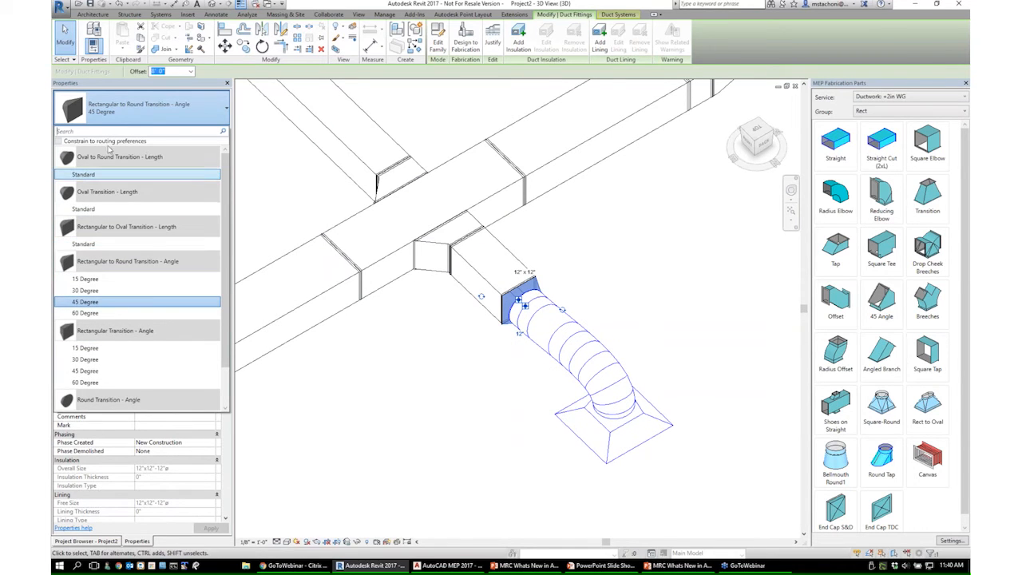
click(616, 255)
- Replace the 45-degree rectangular-to-round transition with a Square-Round fabrication part on the branch straight's open end
click(539, 282)
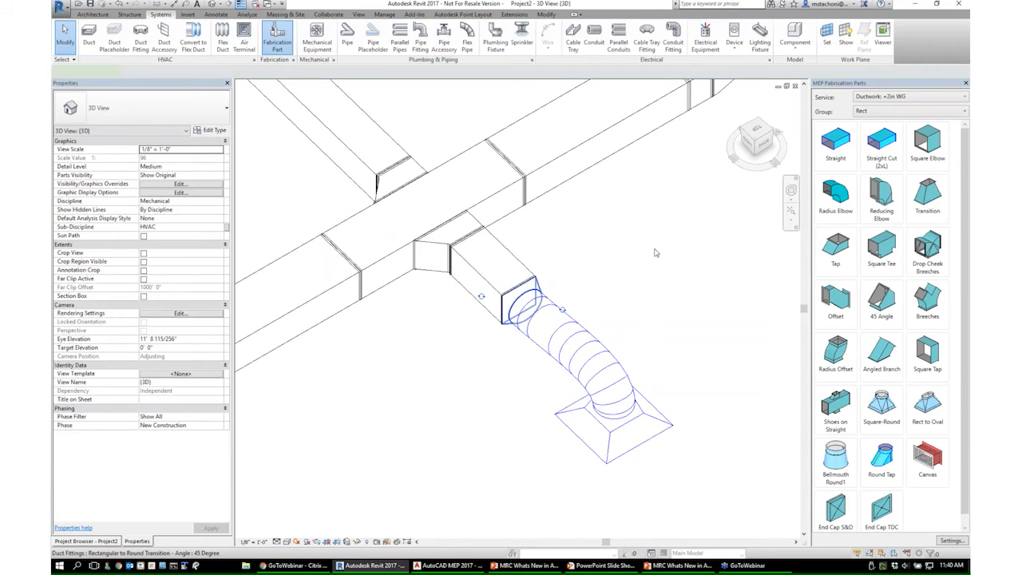
key(Delete)
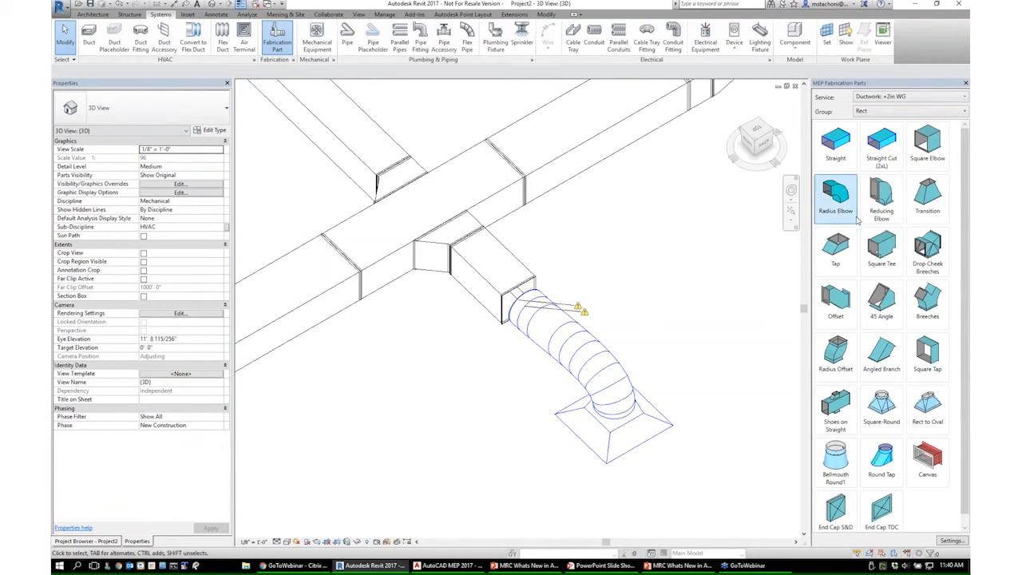
scroll(868, 423, down, 1)
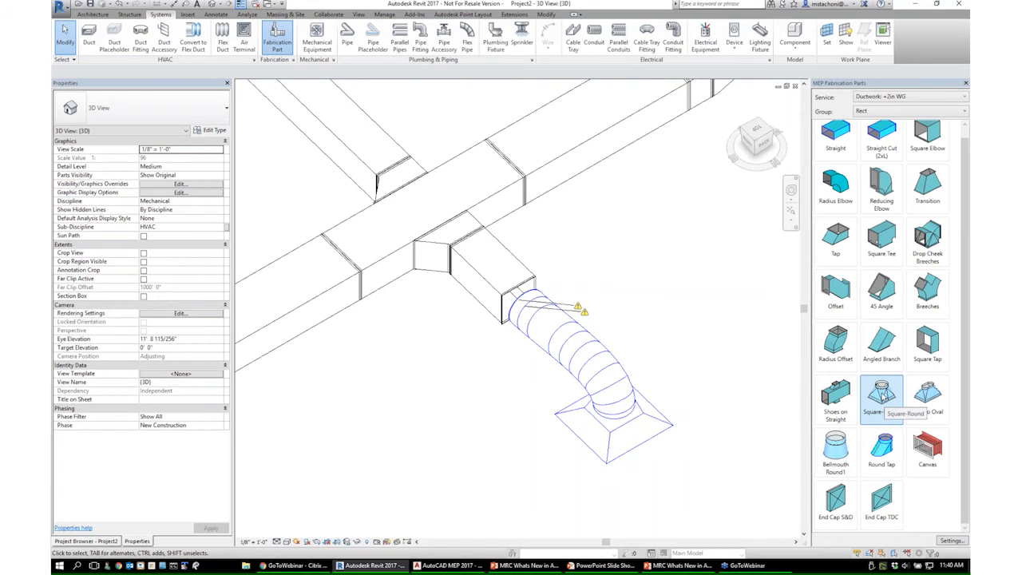
click(882, 395)
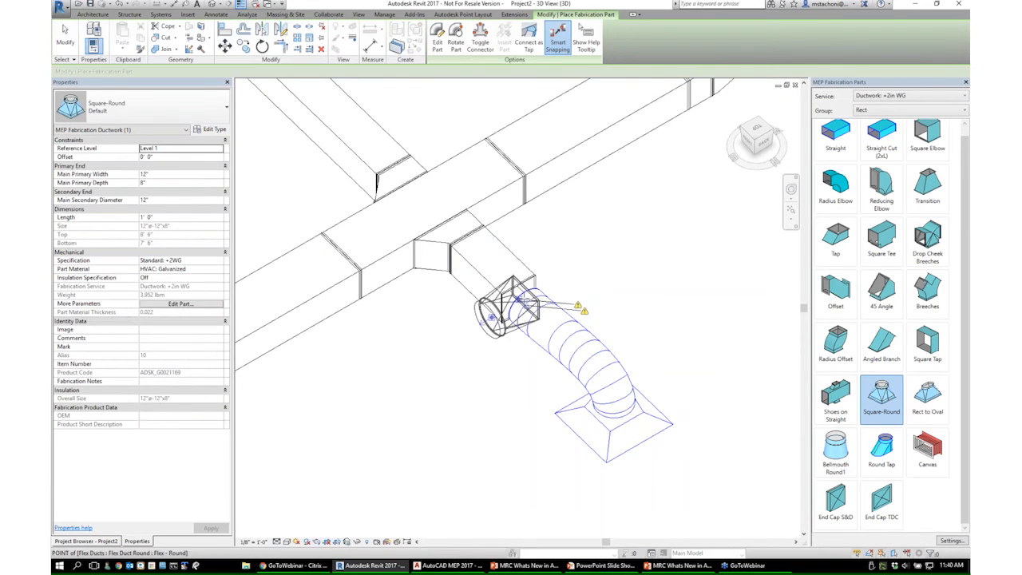
click(515, 307)
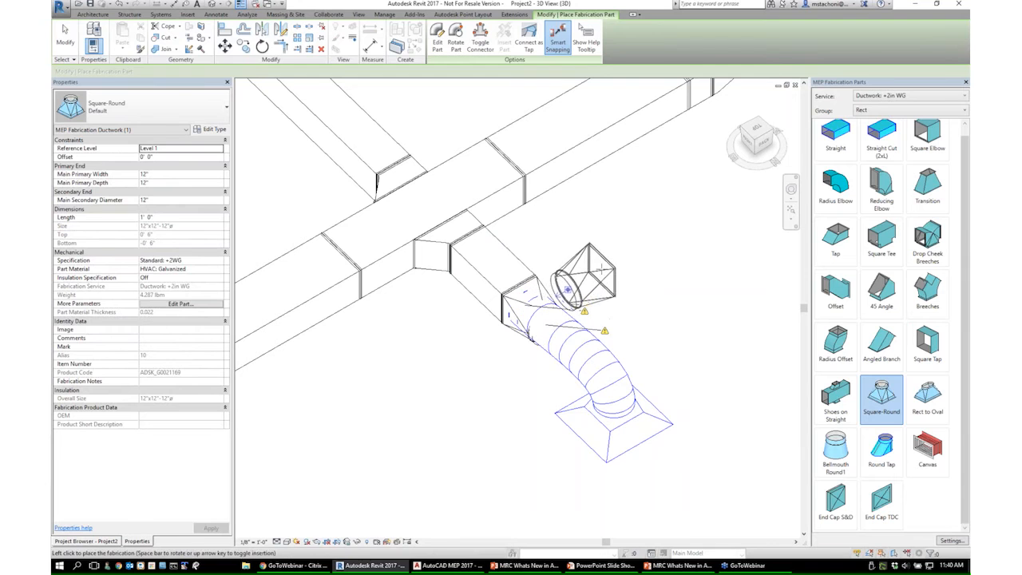
key(Escape)
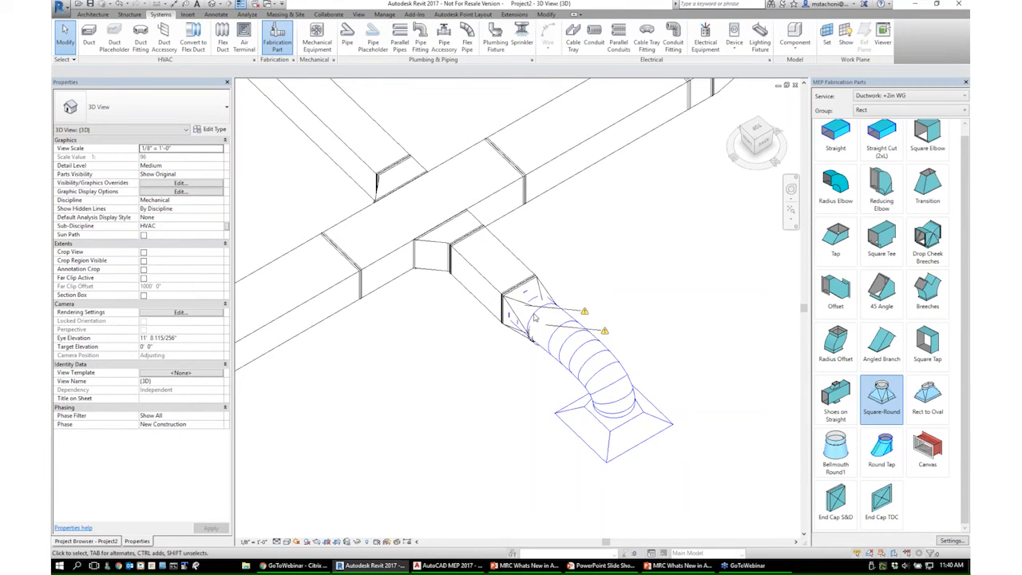
- Apply the Consistent Colors visual style and move the flex duct's open end to the Square-Round part's round end
click(288, 543)
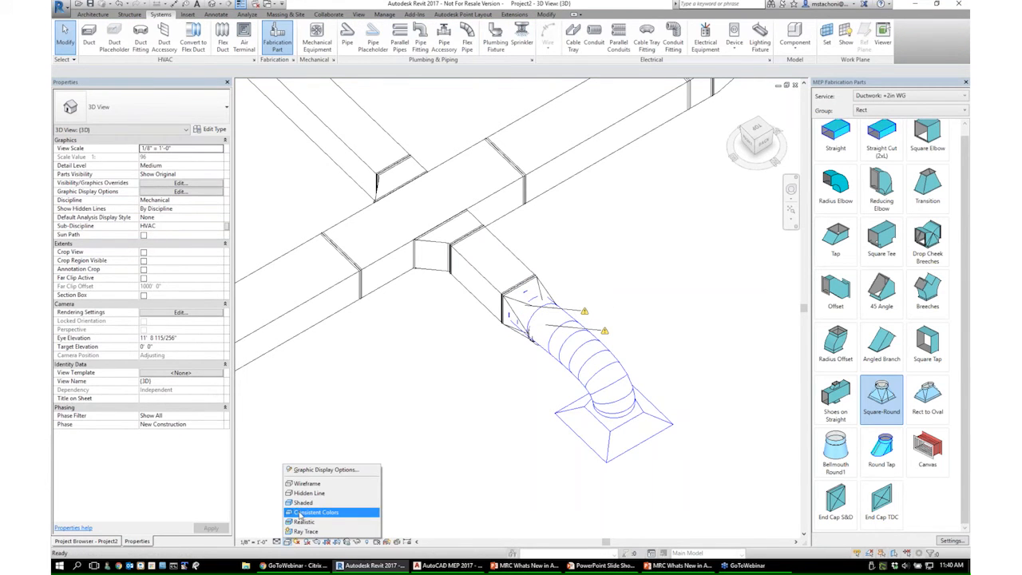
click(302, 513)
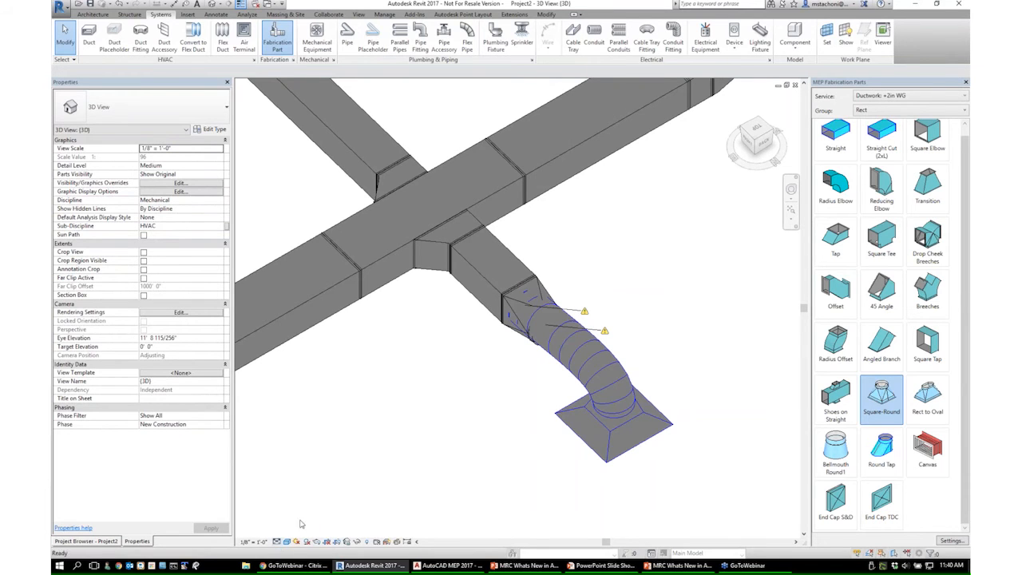
click(544, 328)
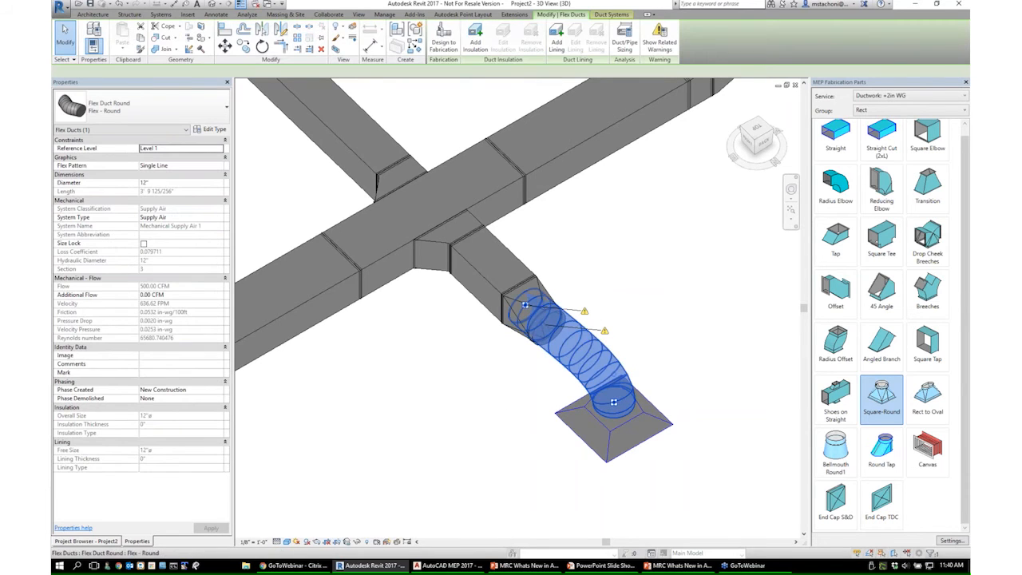
drag(526, 306, 548, 327)
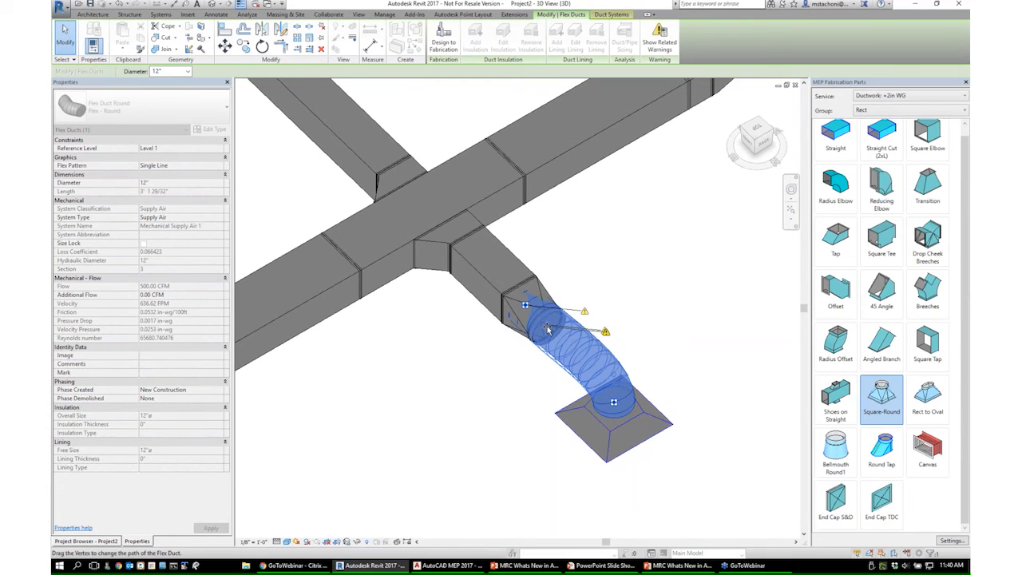
drag(547, 326, 547, 326)
click(630, 301)
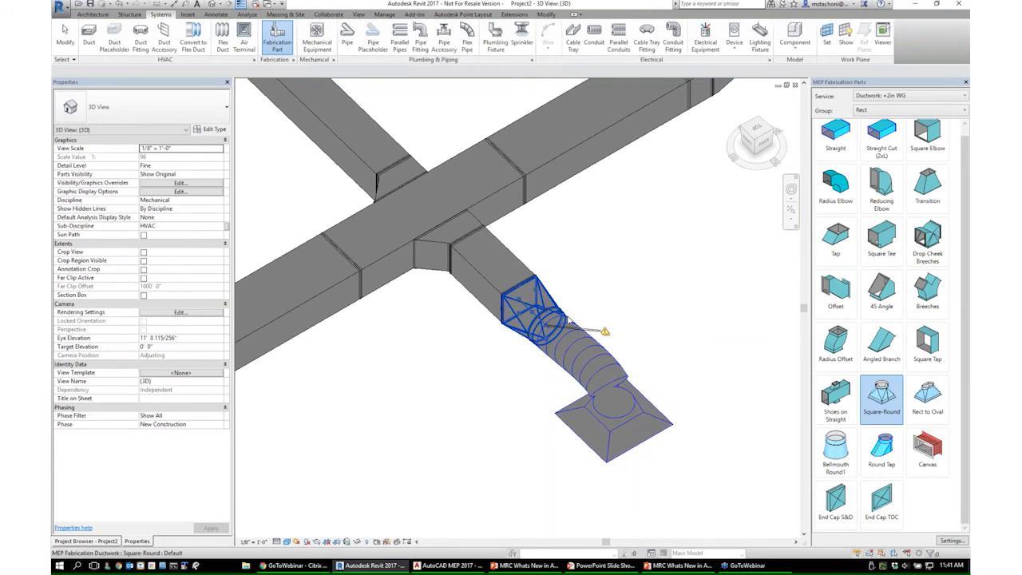
- Pull the flex duct's open end away from the Square-Round part
click(569, 319)
click(582, 320)
click(561, 326)
drag(546, 326, 607, 304)
key(Escape)
- Set the detached flex duct's diameter to 10"
click(563, 313)
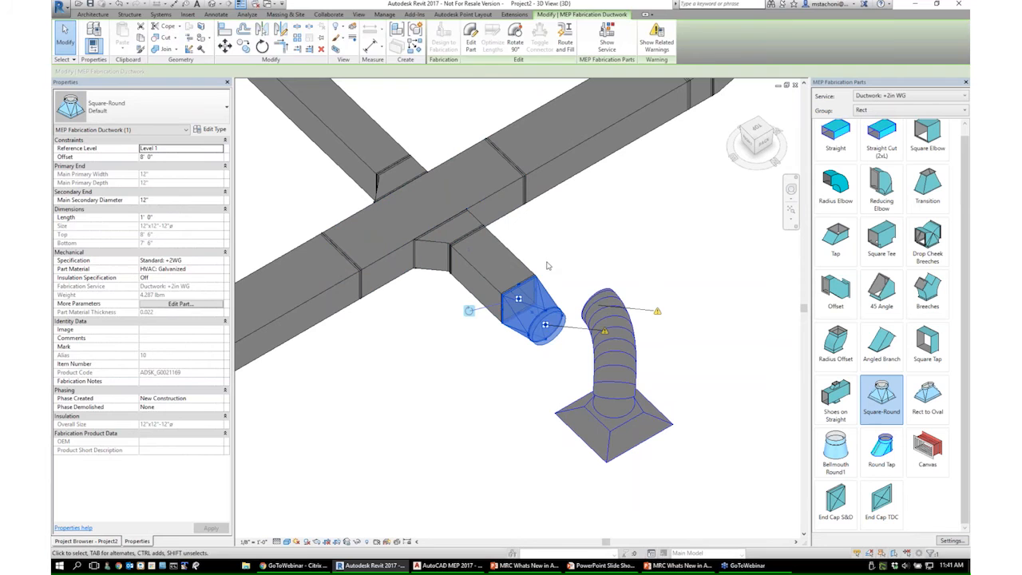
key(Escape)
click(590, 299)
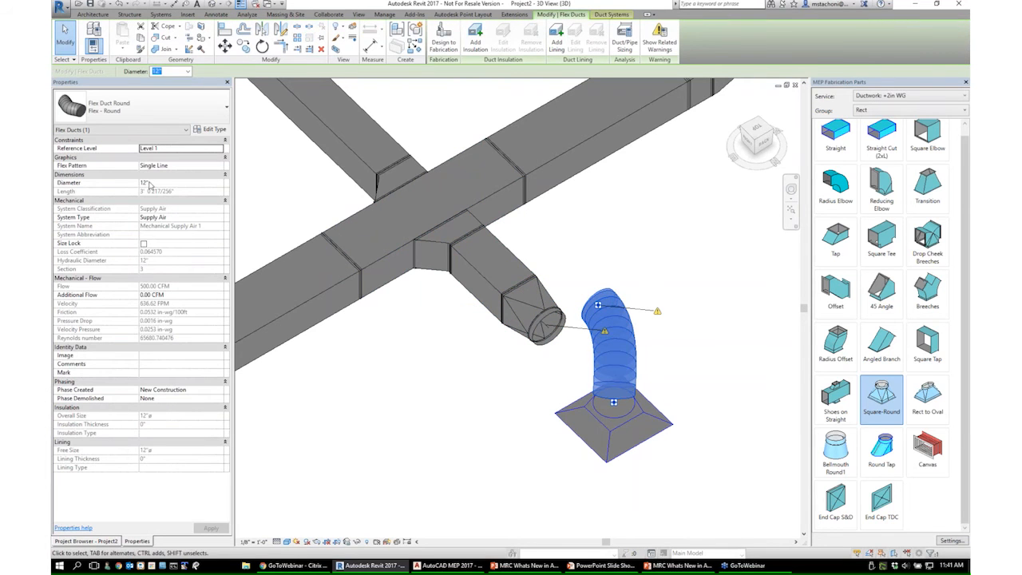
click(158, 183)
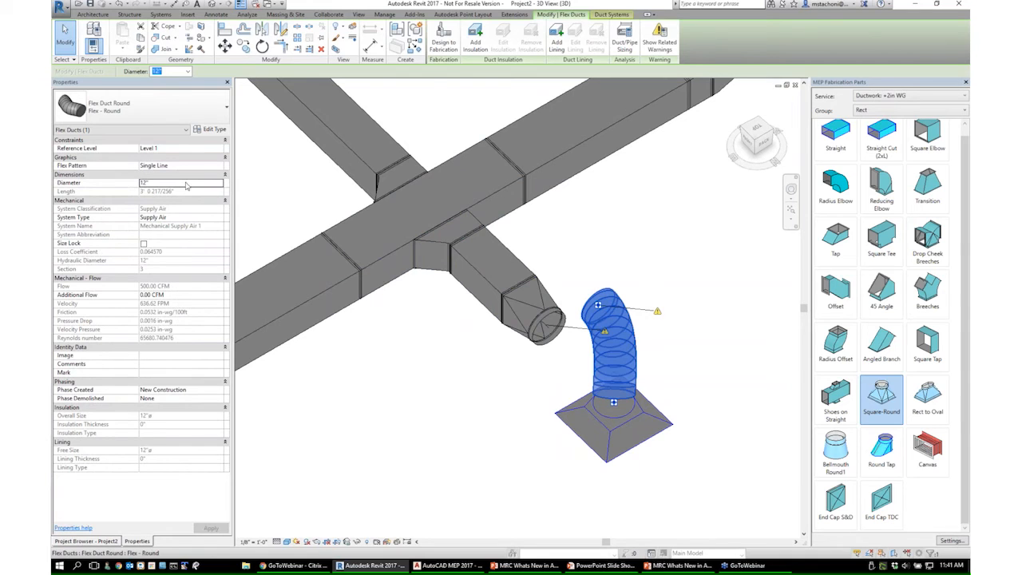
text(10)
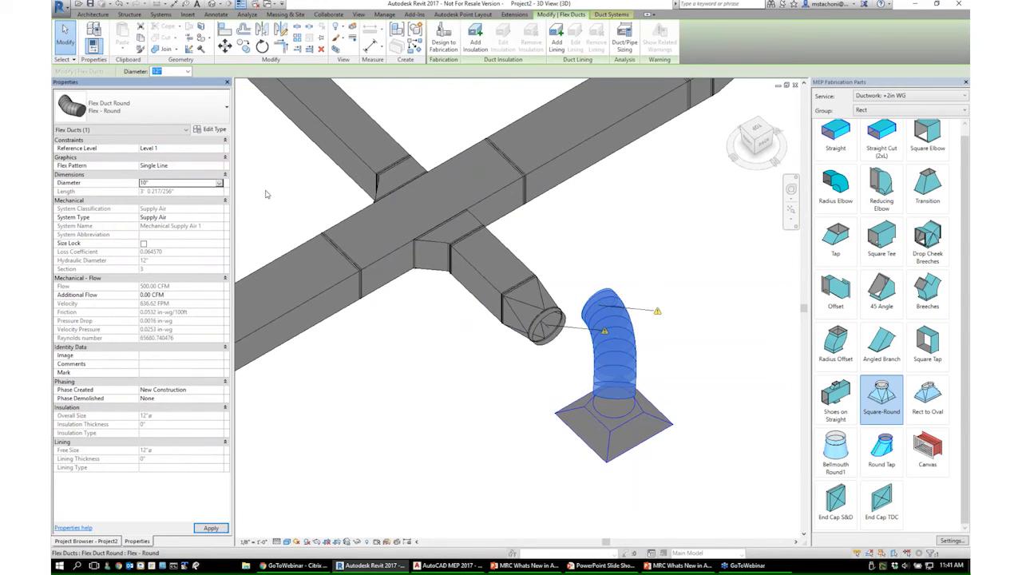
click(699, 274)
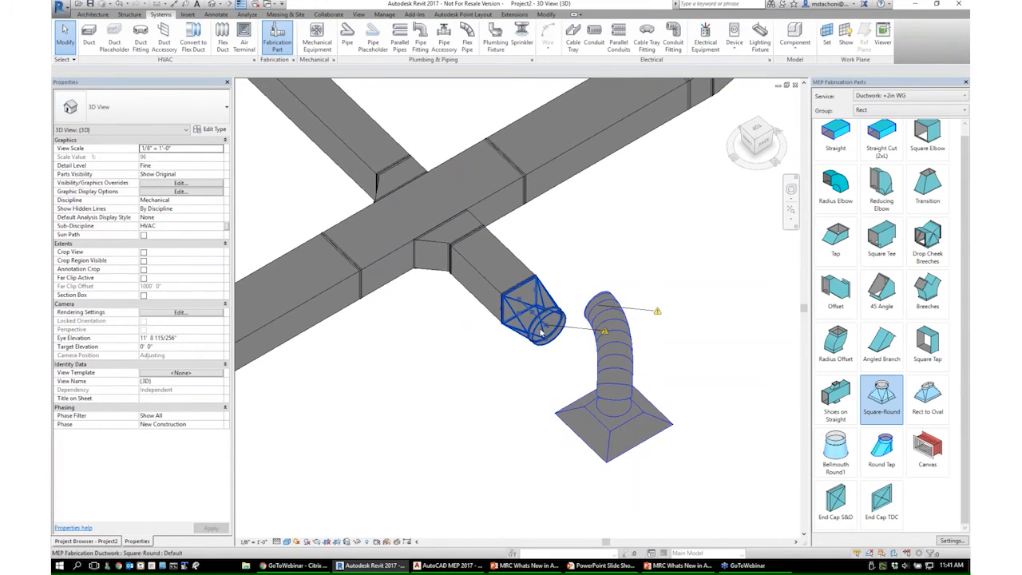
- Set the Square-Round part's main secondary diameter to 10" and its length to 0' 8"
click(535, 318)
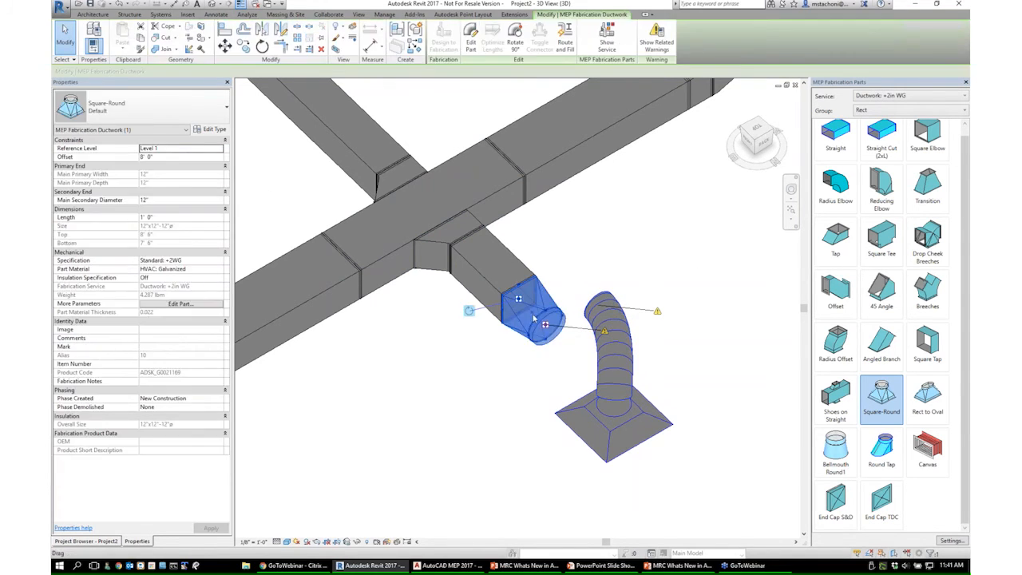
click(177, 199)
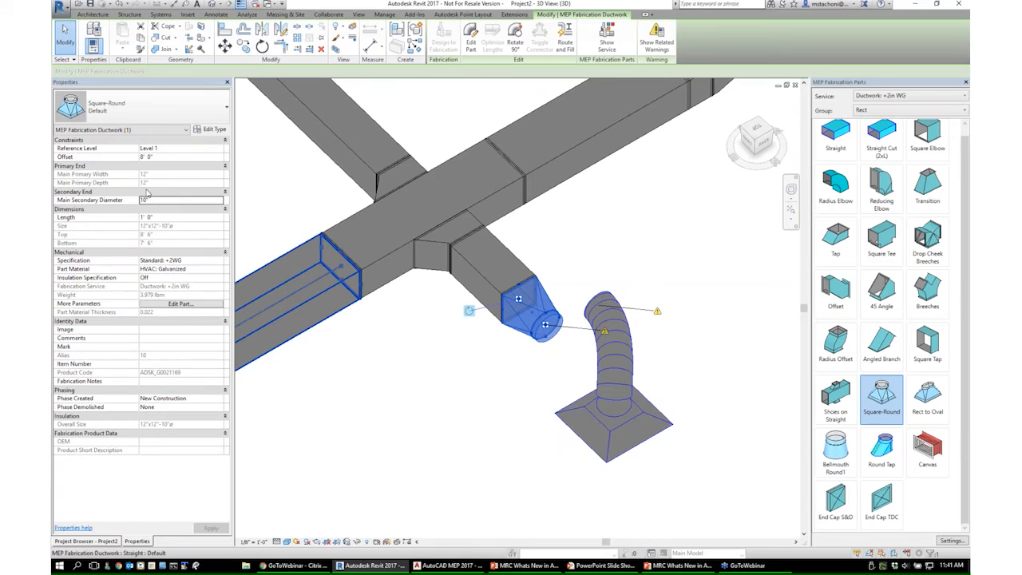
click(164, 217)
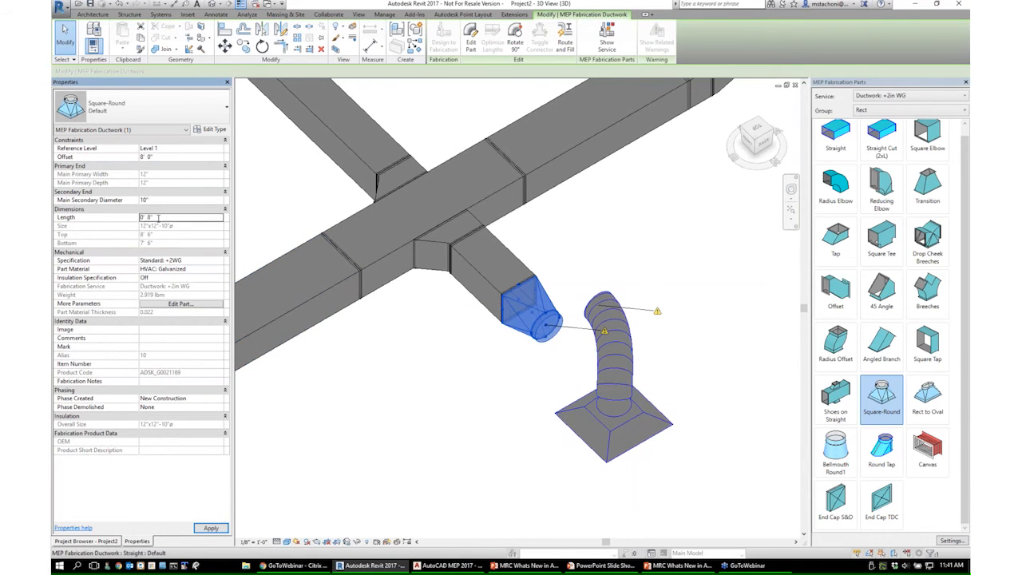
click(551, 339)
- Connect the flex duct's free end to the Square-Round part's round opening in the 1 - Mech floor plan
click(594, 304)
key(Escape)
key(ctrl+Tab)
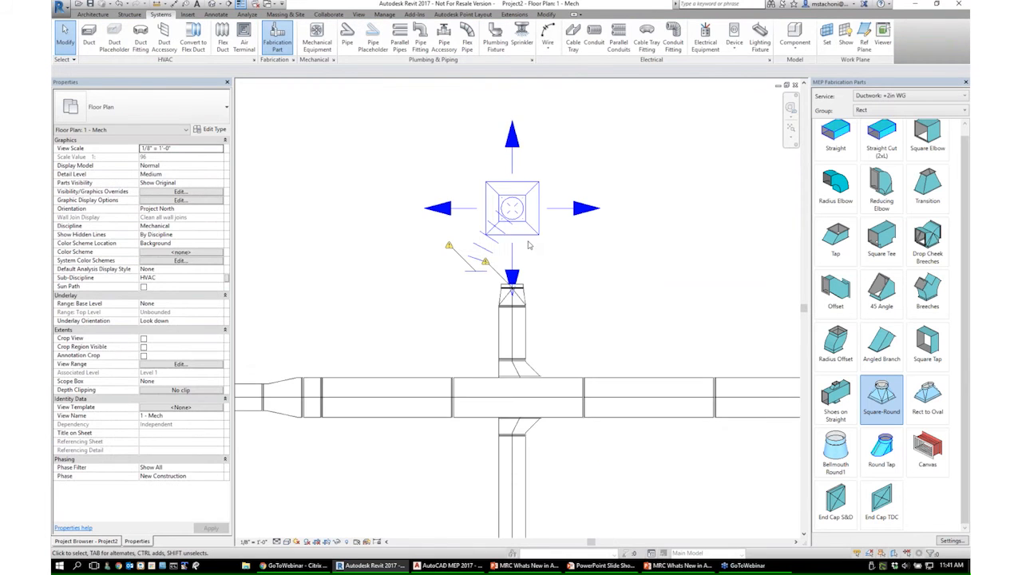
scroll(527, 245, up, 2)
click(454, 285)
drag(454, 285, 509, 309)
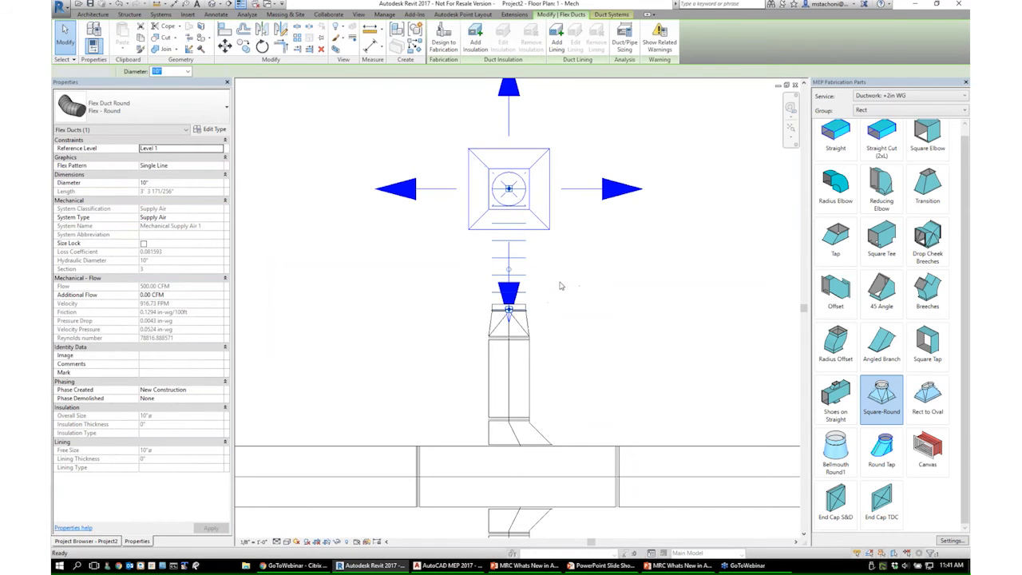
- Examine the flex duct connection between the Square-Round part and the air terminal in the 3D view
key(Escape)
key(ctrl+Tab)
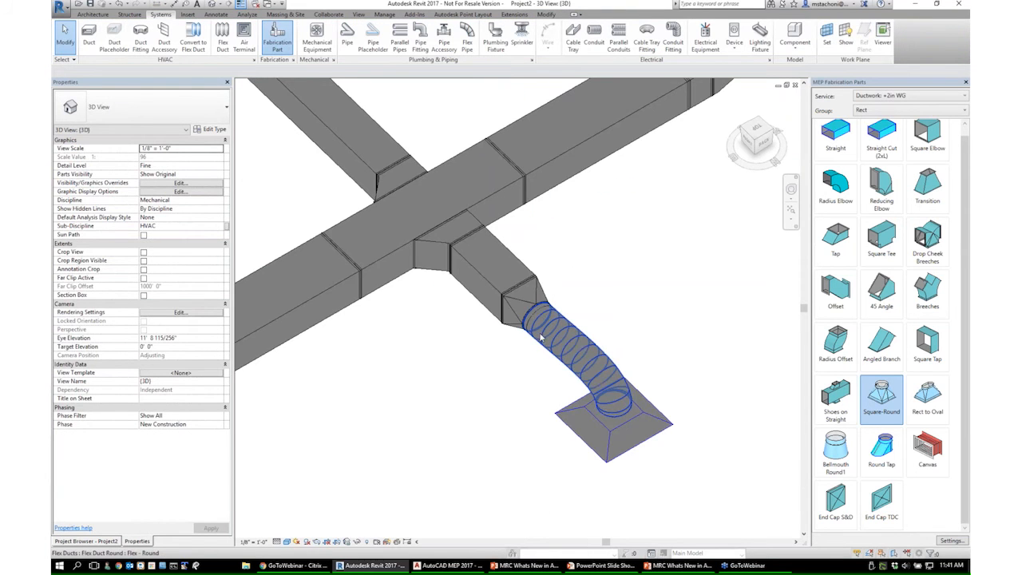
scroll(541, 337, down, 3)
scroll(541, 337, up, 1)
scroll(551, 334, down, 1)
scroll(685, 303, down, 1)
shift+middle_drag(684, 302, 472, 267)
scroll(522, 440, up, 3)
shift+middle_drag(522, 440, 399, 431)
middle_drag(399, 431, 575, 401)
scroll(582, 383, up, 1)
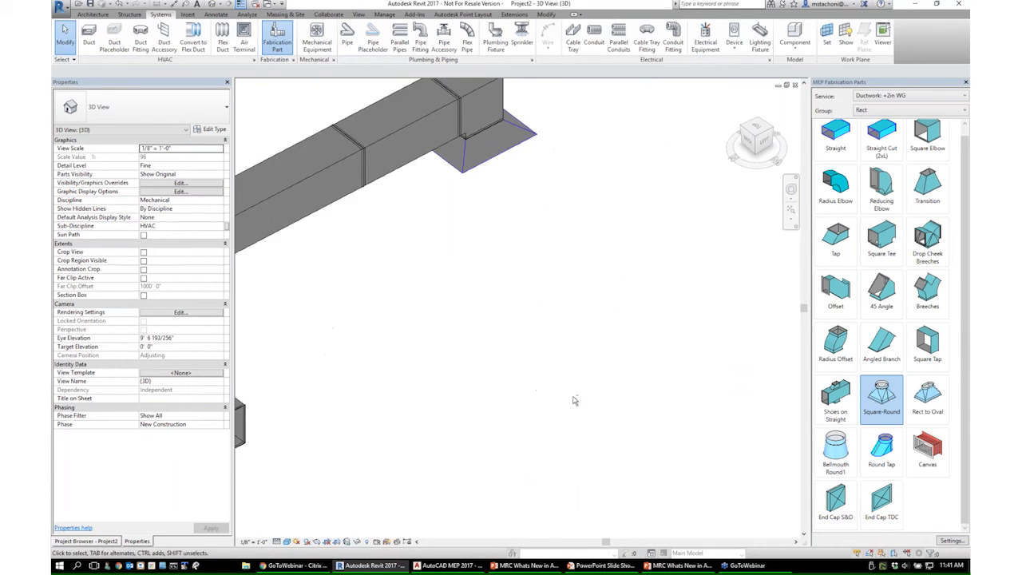
- Set the 3D view's visual style to Shaded
middle_drag(246, 466, 503, 404)
scroll(400, 503, up, 1)
click(286, 541)
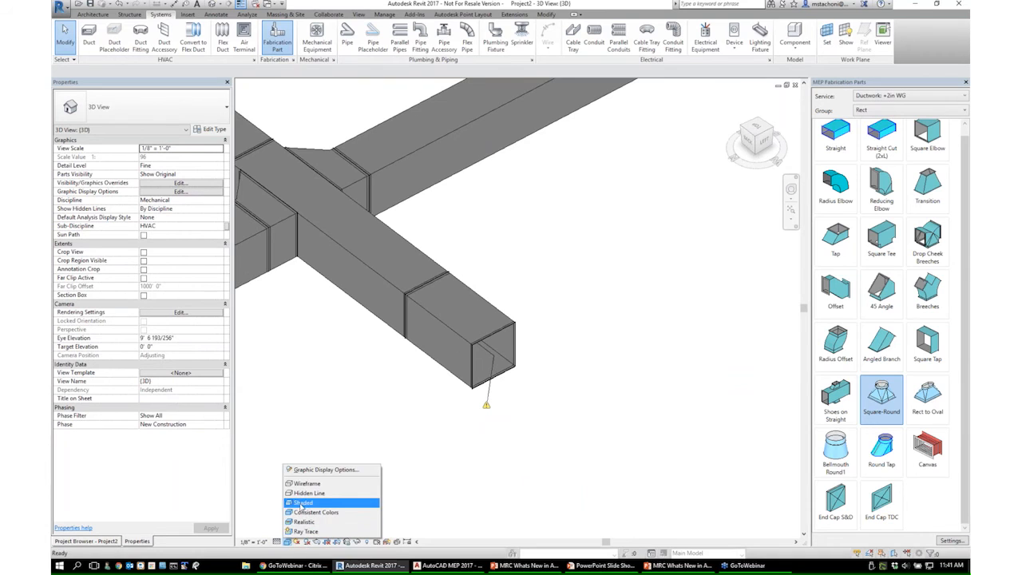
click(308, 506)
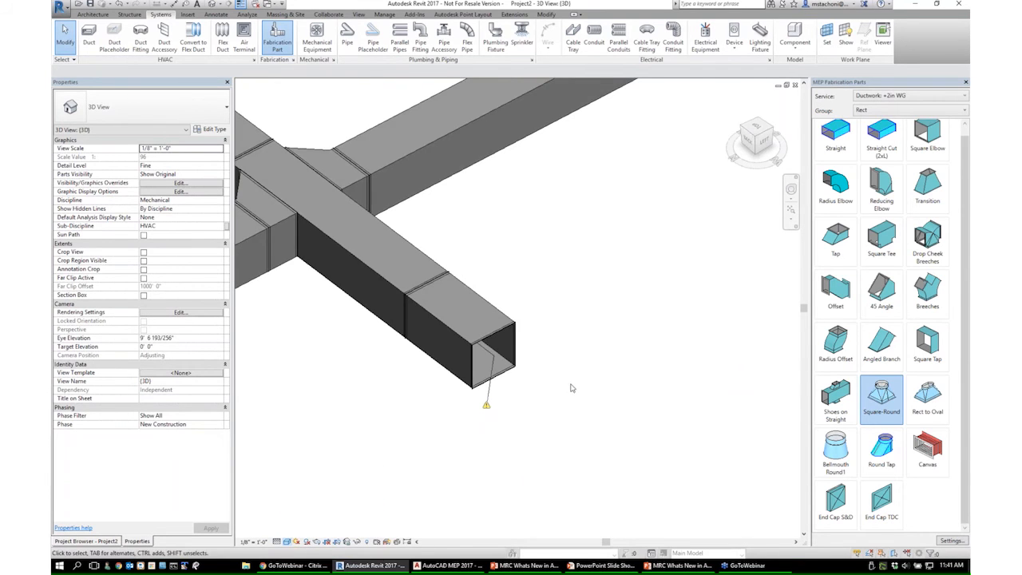
- Cap the open end of the 12"x12" main duct with an End Cap S&D part
scroll(573, 388, down, 3)
scroll(551, 360, up, 2)
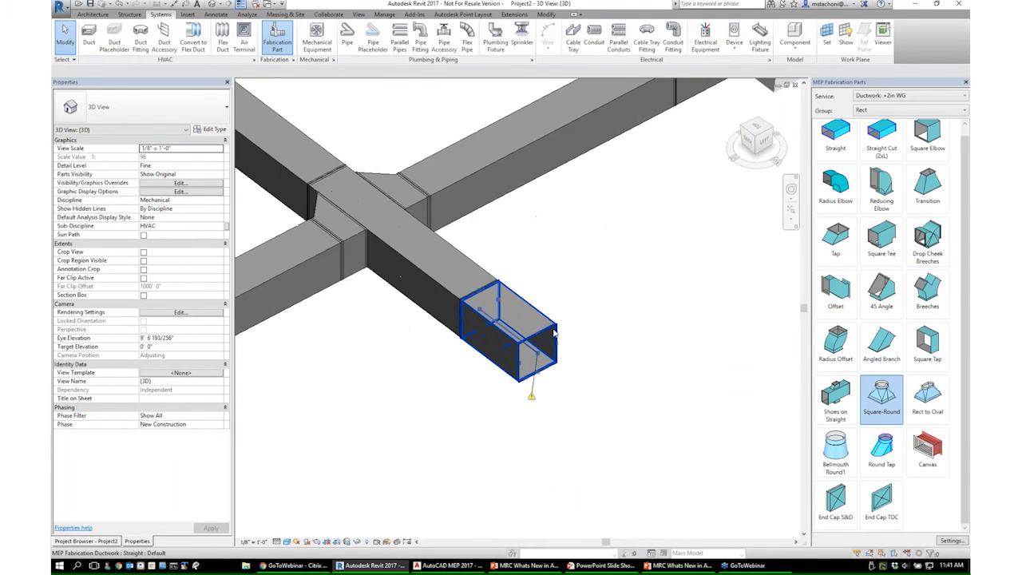
click(836, 497)
click(537, 355)
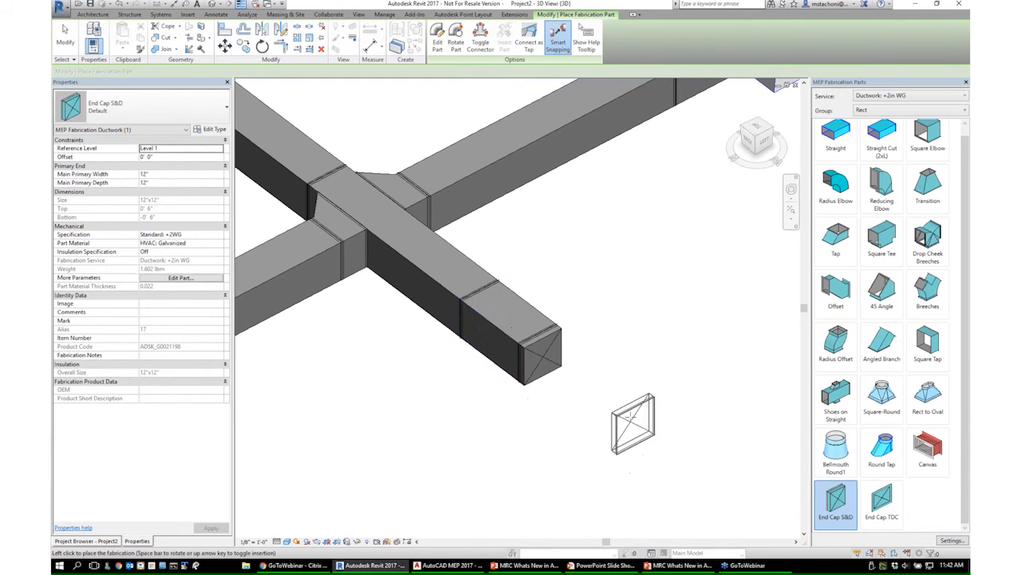
scroll(623, 447, down, 2)
key(Escape)
key(Escape)
- Delete the end cap from the end of the main duct
scroll(589, 372, up, 2)
click(564, 369)
key(Delete)
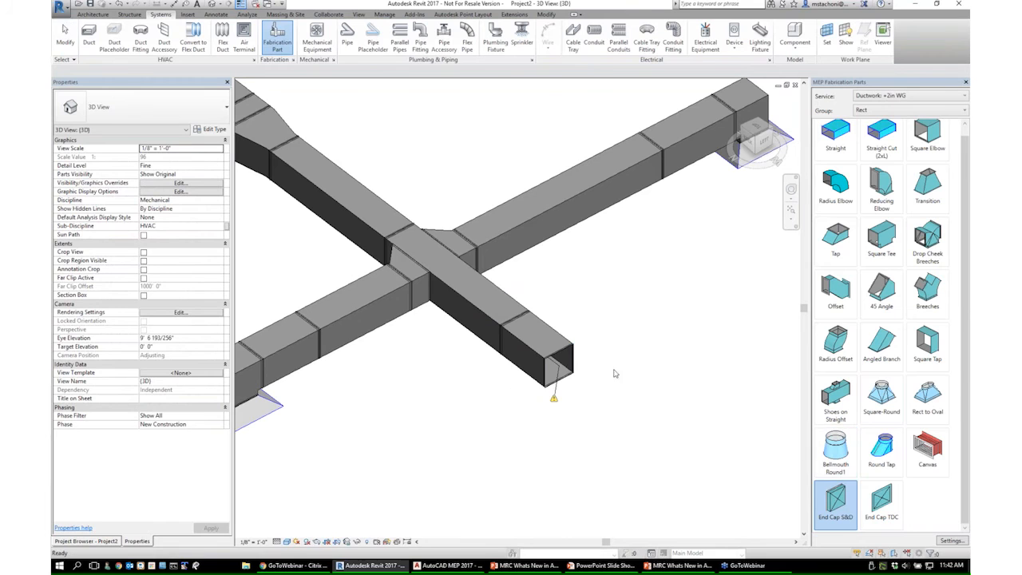
- Place an End Cap S&D on the main duct's open end again
shift+middle_drag(590, 412, 529, 378)
middle_drag(263, 180, 469, 322)
click(836, 501)
scroll(469, 322, down, 5)
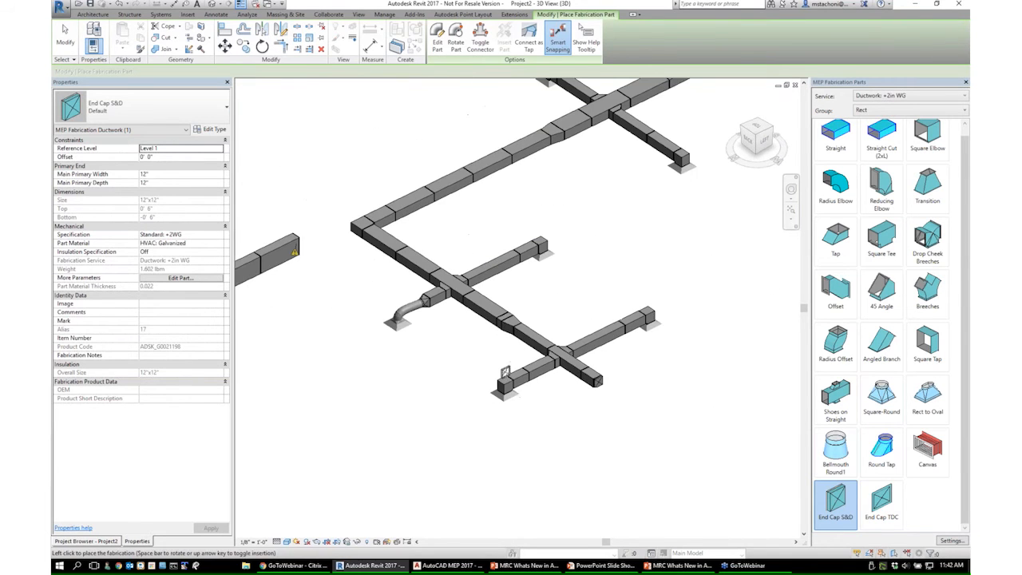
click(607, 407)
scroll(610, 407, up, 3)
key(Escape)
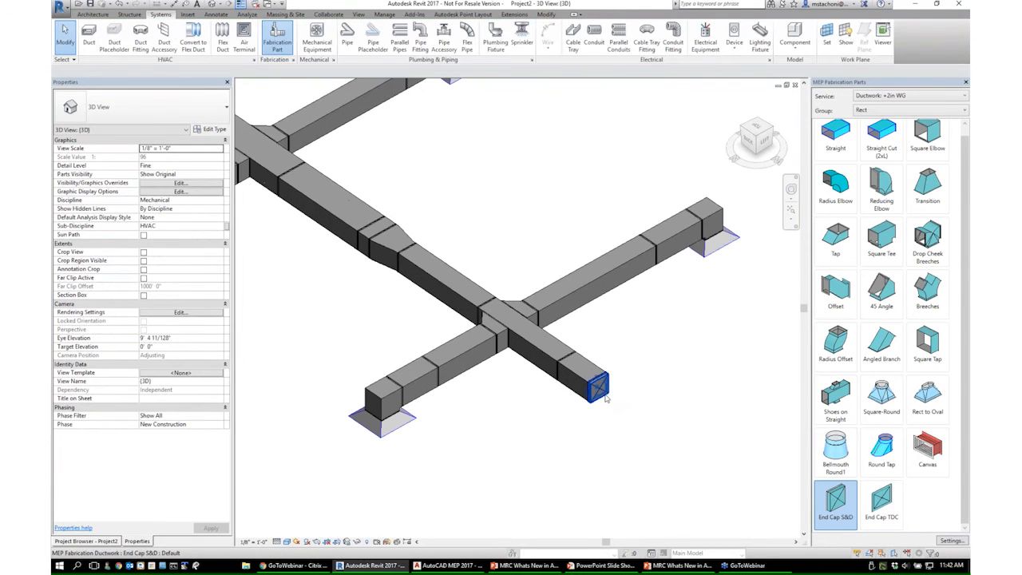
- Replace the S&D end cap on the main duct's end with an End Cap TDC part
click(606, 396)
key(Delete)
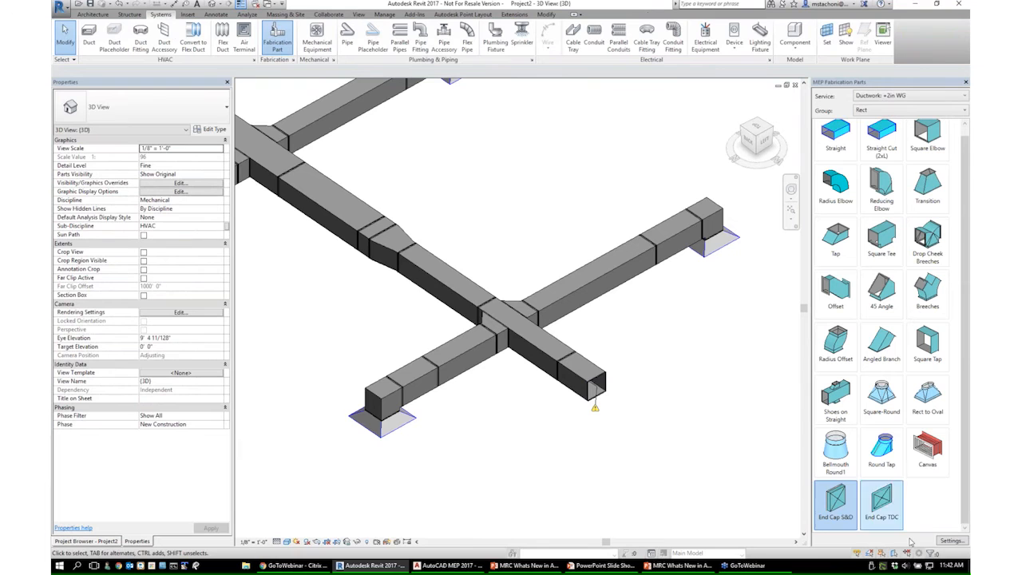
click(883, 503)
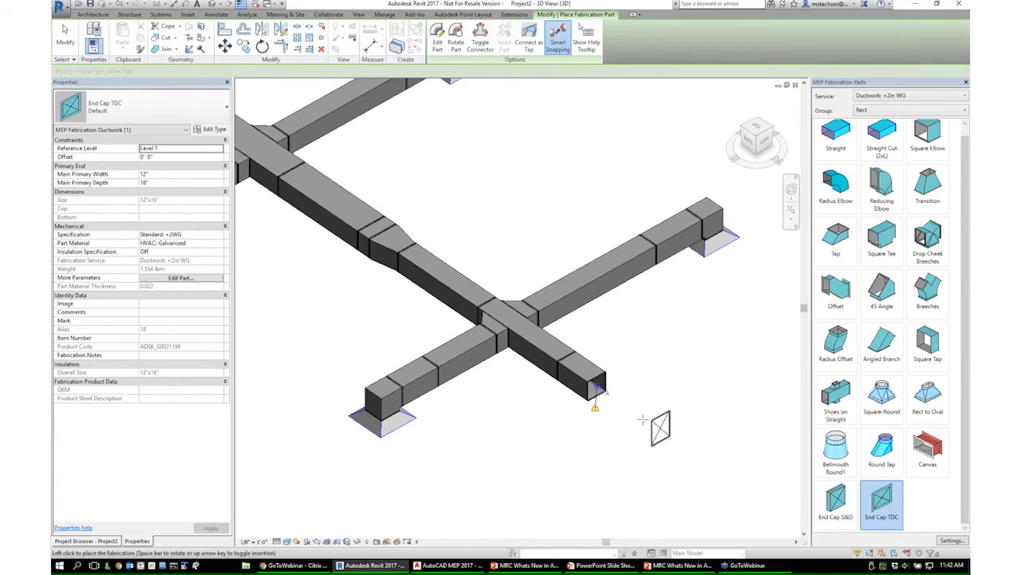
click(596, 389)
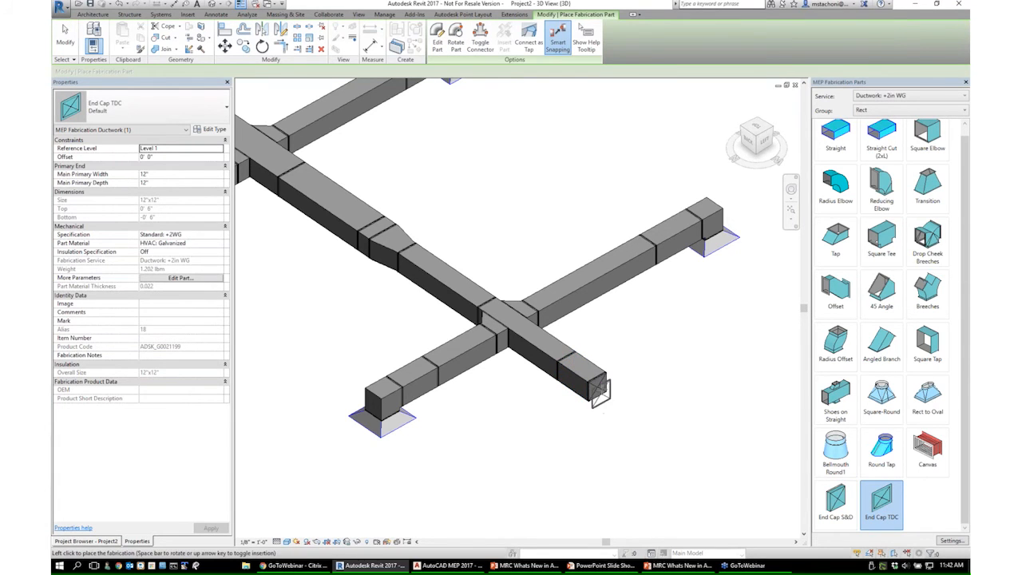
scroll(600, 392, up, 3)
key(Escape)
scroll(589, 373, up, 2)
- Review the connector types of the last straight duct piece in Edit Part, leaving them as they are
click(579, 323)
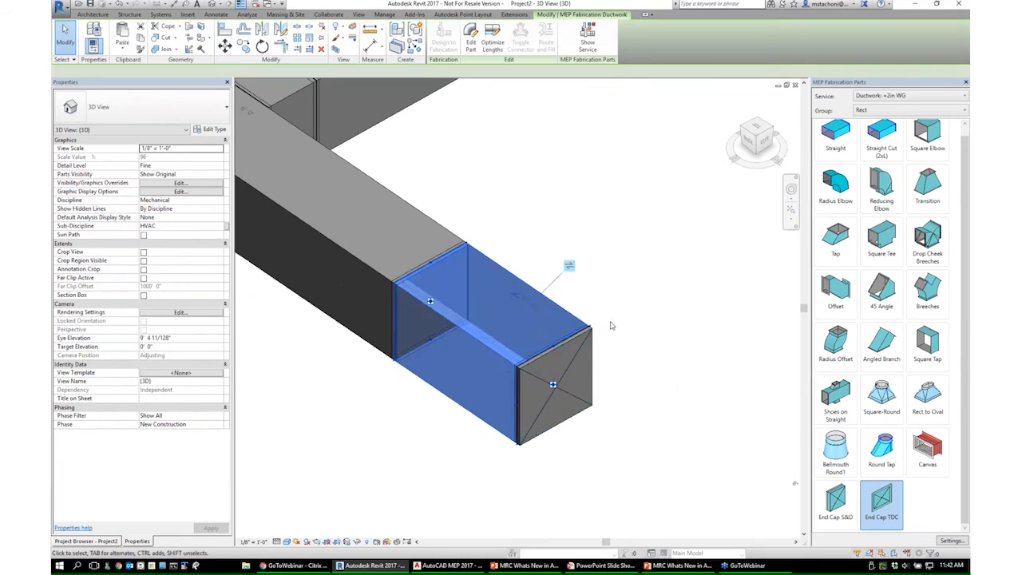
scroll(612, 325, down, 3)
click(472, 47)
click(317, 182)
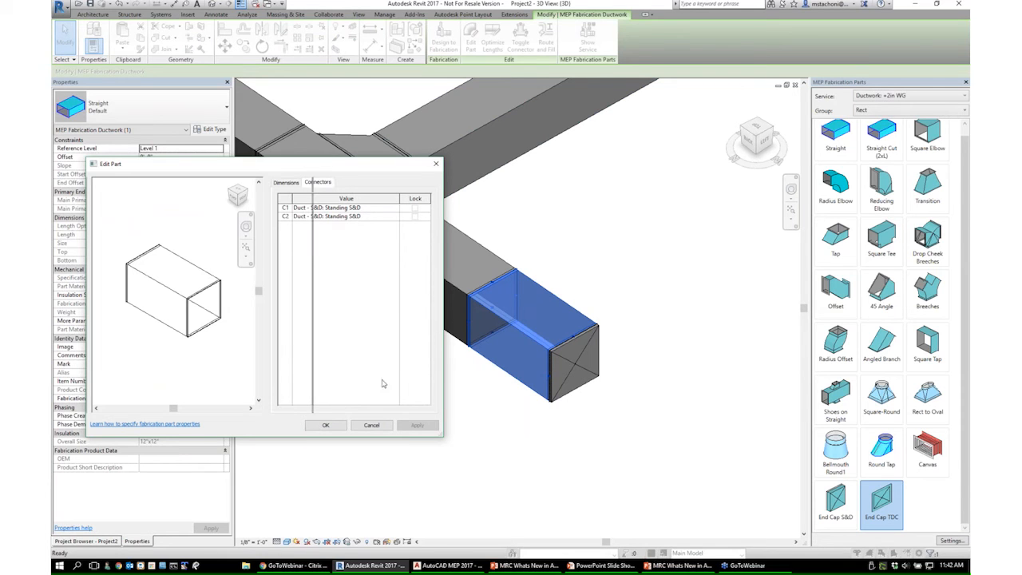
click(371, 424)
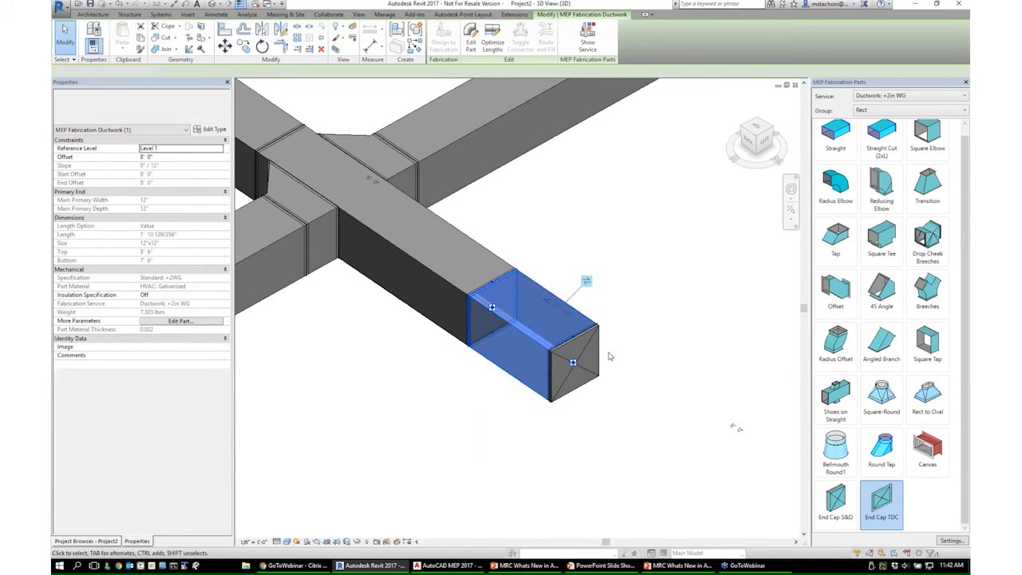
- Delete the TDC end cap from the end of the last straight duct piece
click(882, 502)
click(574, 363)
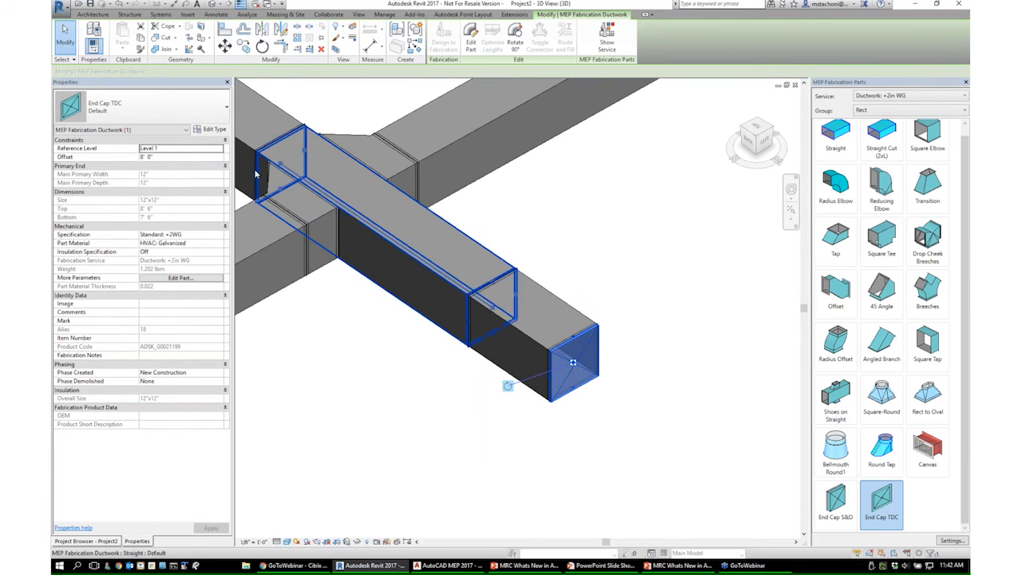
click(584, 299)
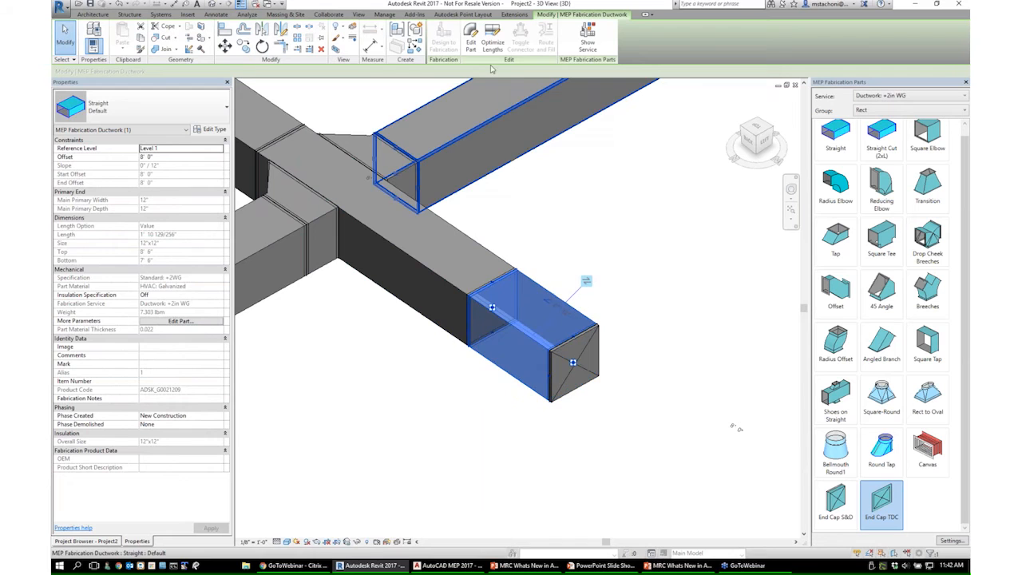
key(Escape)
click(493, 307)
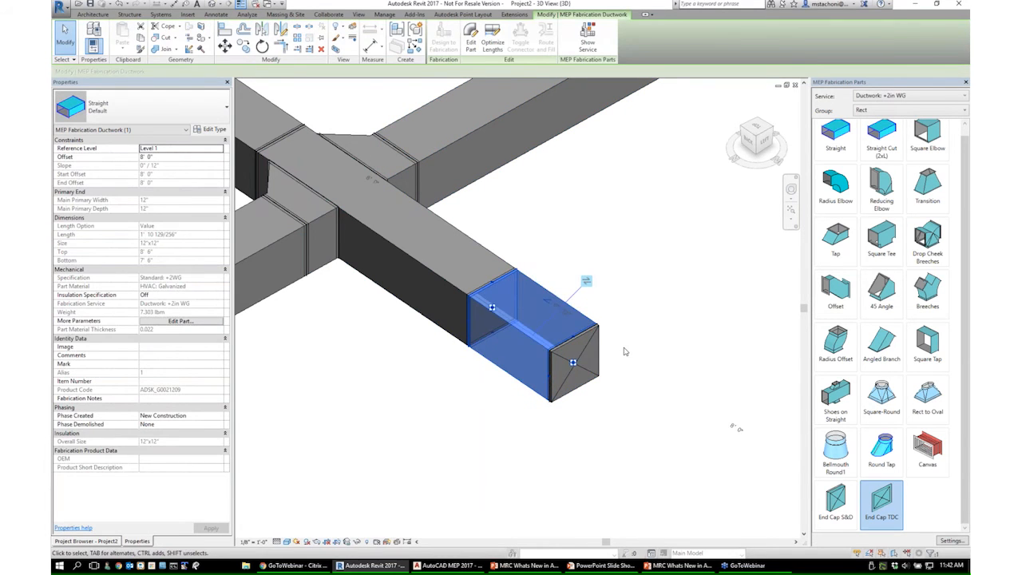
click(623, 349)
key(Delete)
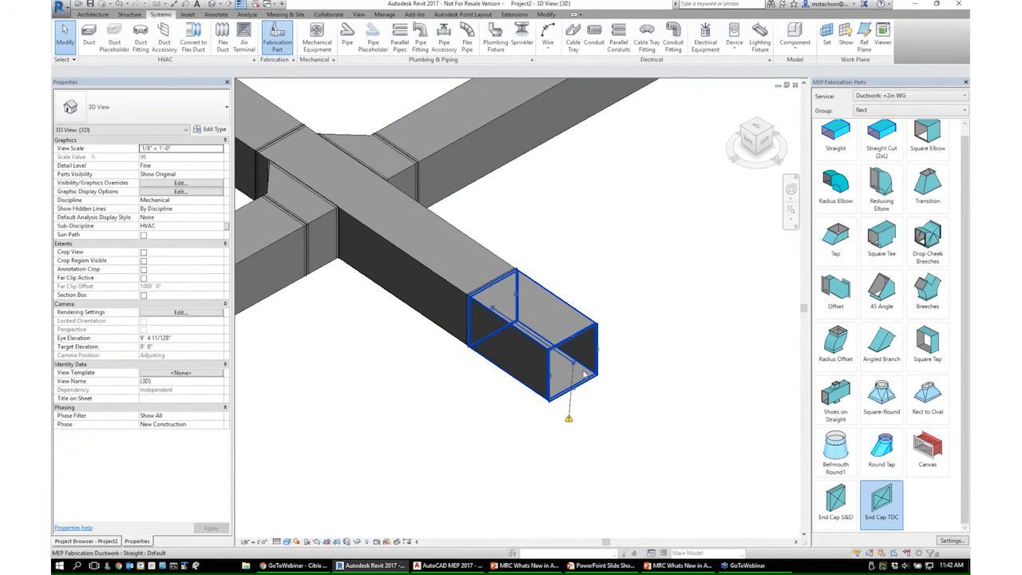
- Set connector C2 of the last straight duct piece to Duct - Flg Connector: TDC
click(591, 326)
scroll(634, 287, up, 2)
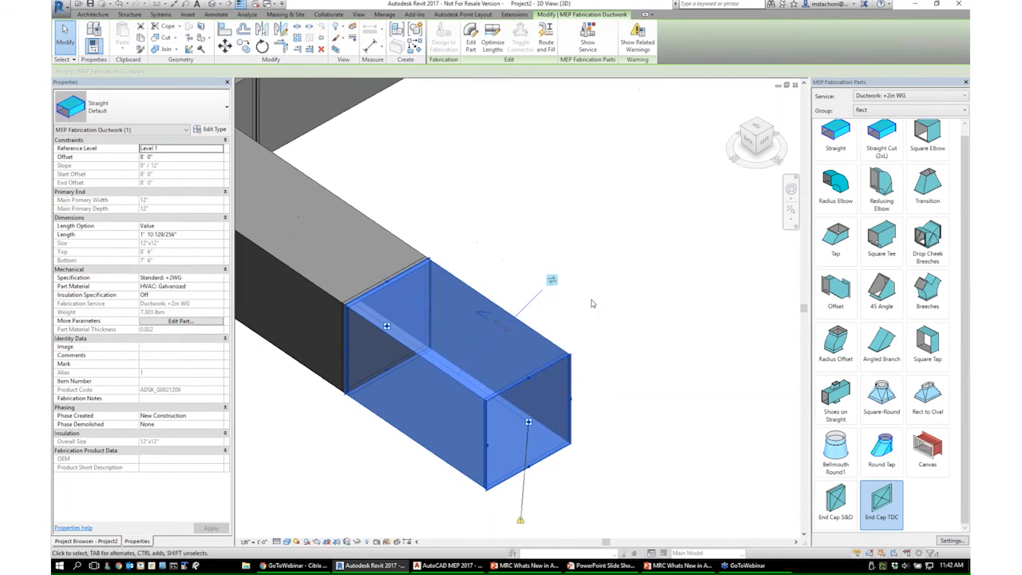
click(471, 35)
click(316, 183)
click(329, 217)
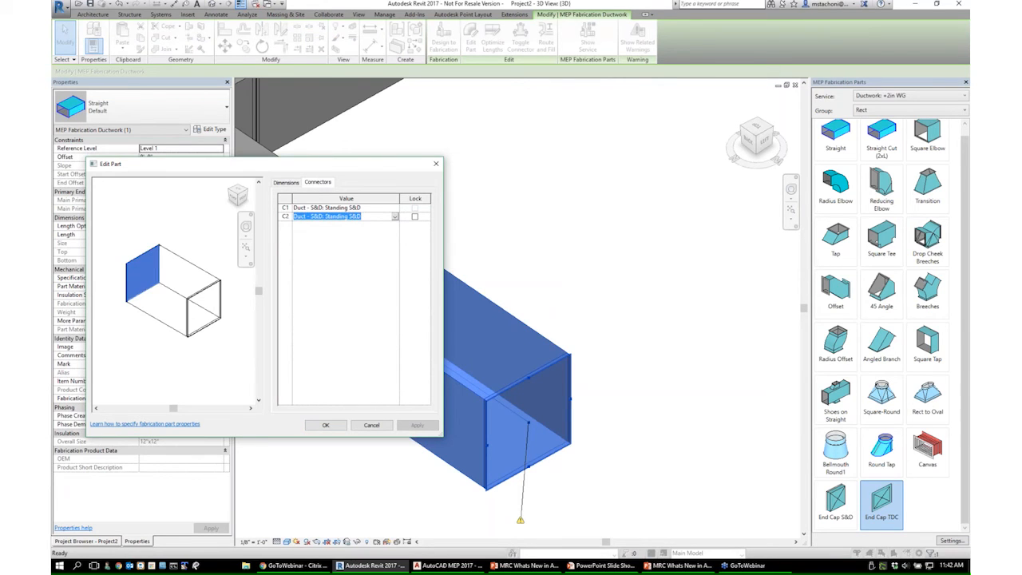
click(395, 217)
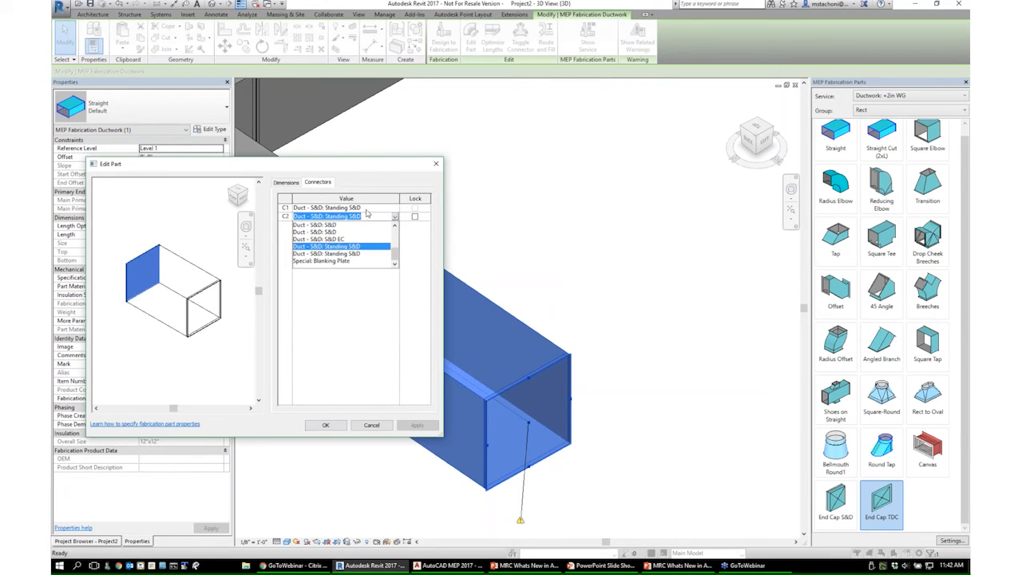
click(395, 217)
click(394, 217)
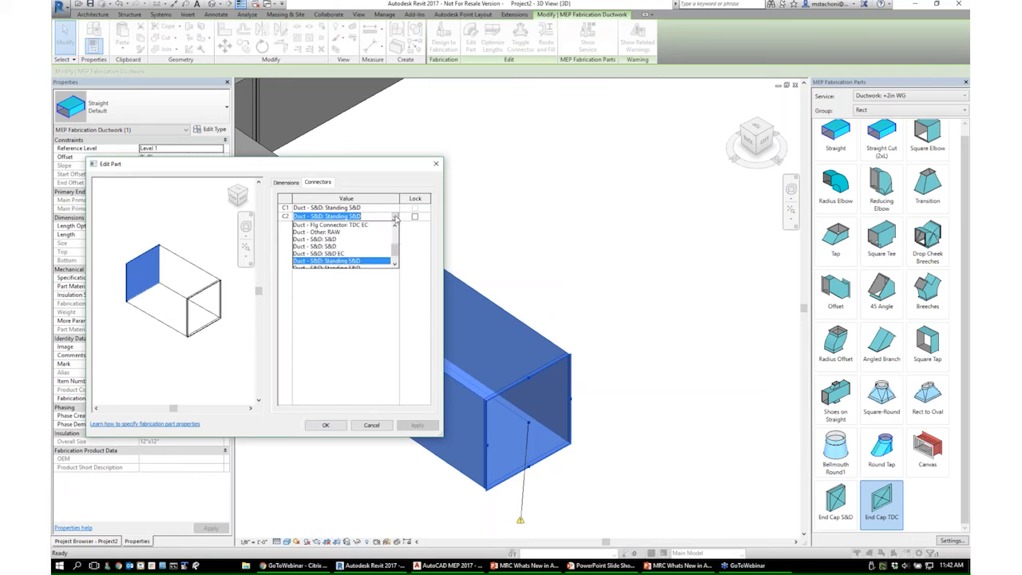
scroll(359, 249, up, 1)
click(344, 240)
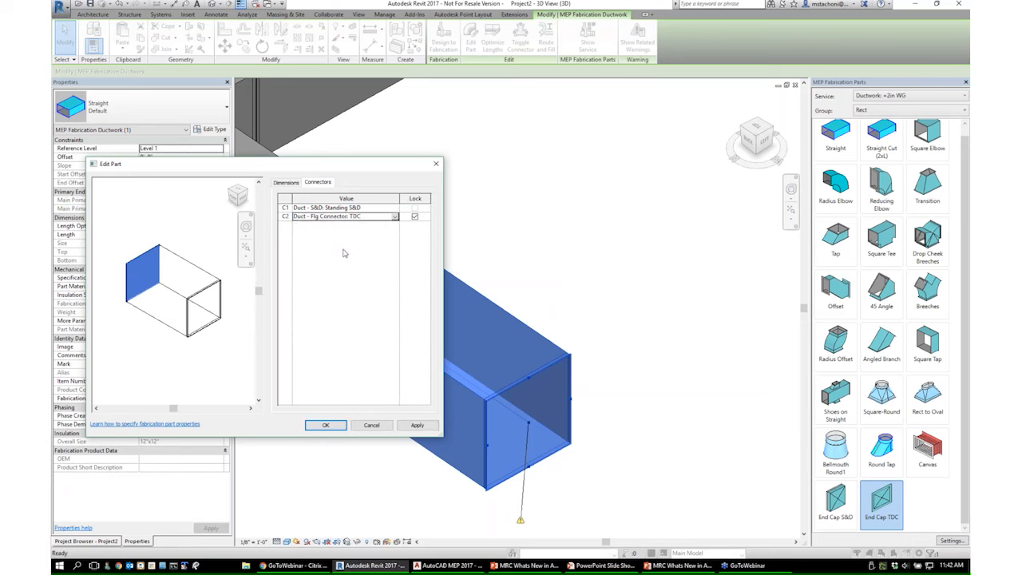
click(324, 427)
- Place an End Cap TDC on the flanged open end of the straight duct
key(Escape)
click(888, 497)
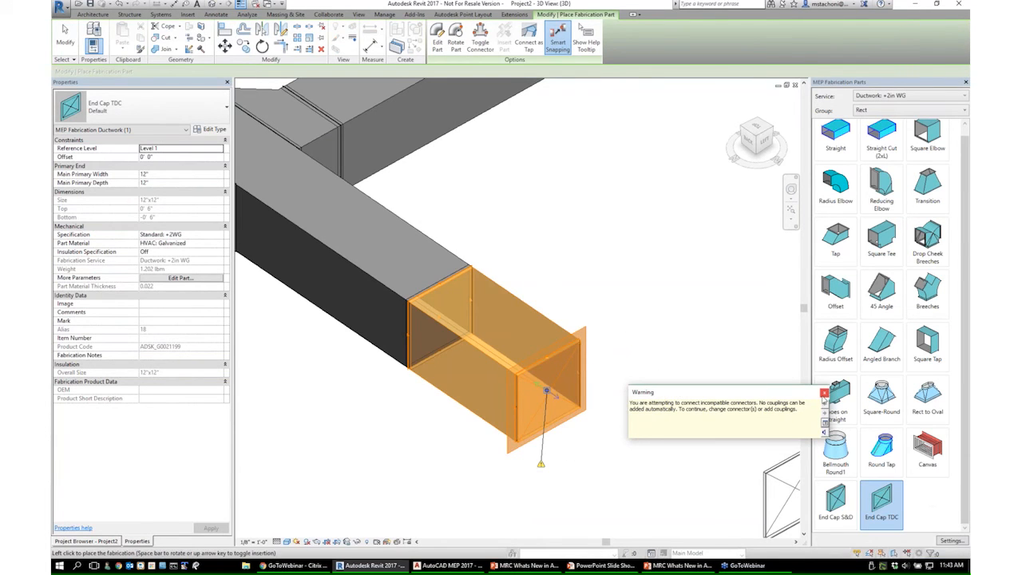
click(546, 389)
key(Escape)
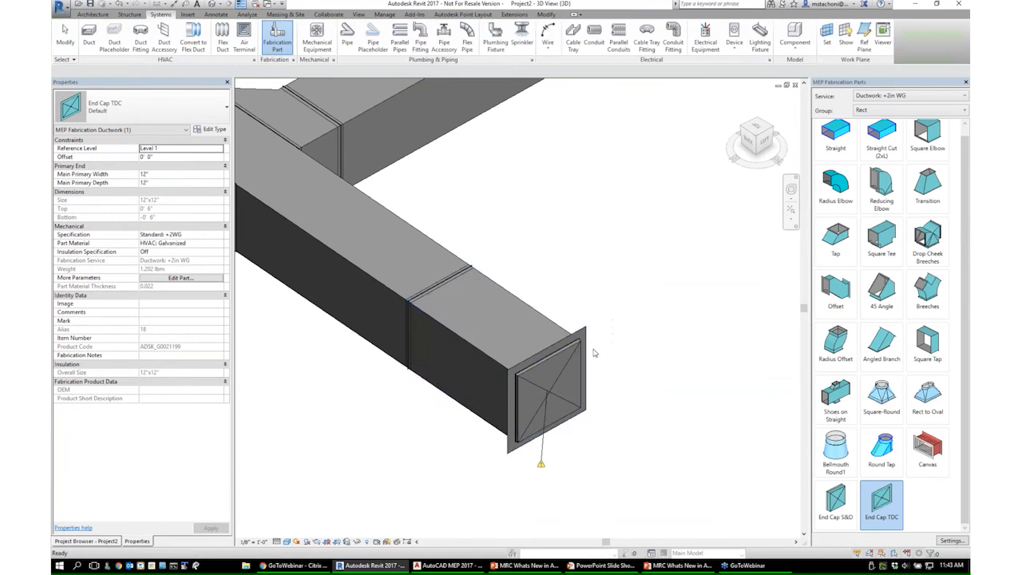
- Replace the TDC end cap on the flanged duct end with an End Cap S&D part
click(547, 390)
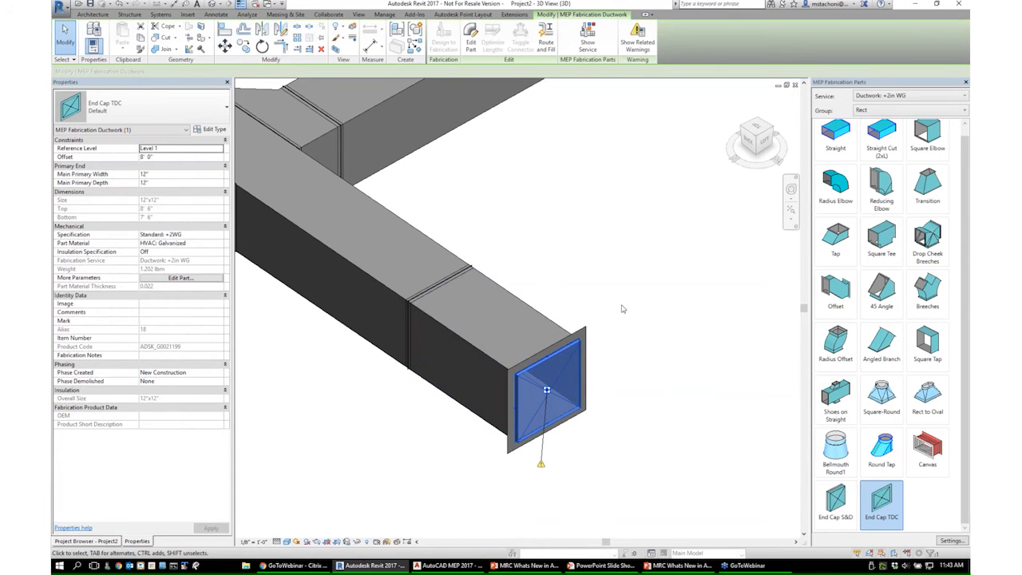
click(623, 309)
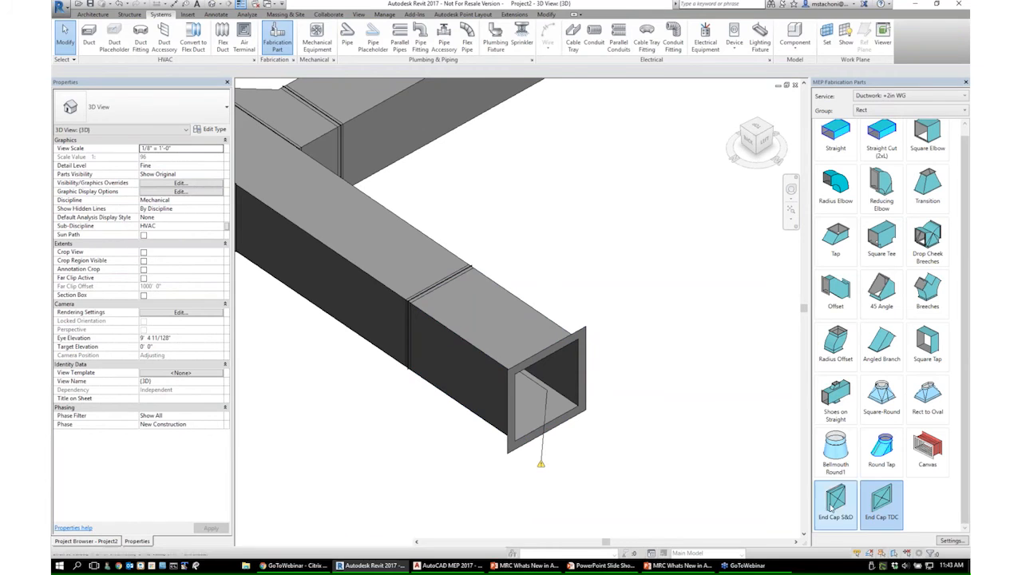
click(547, 390)
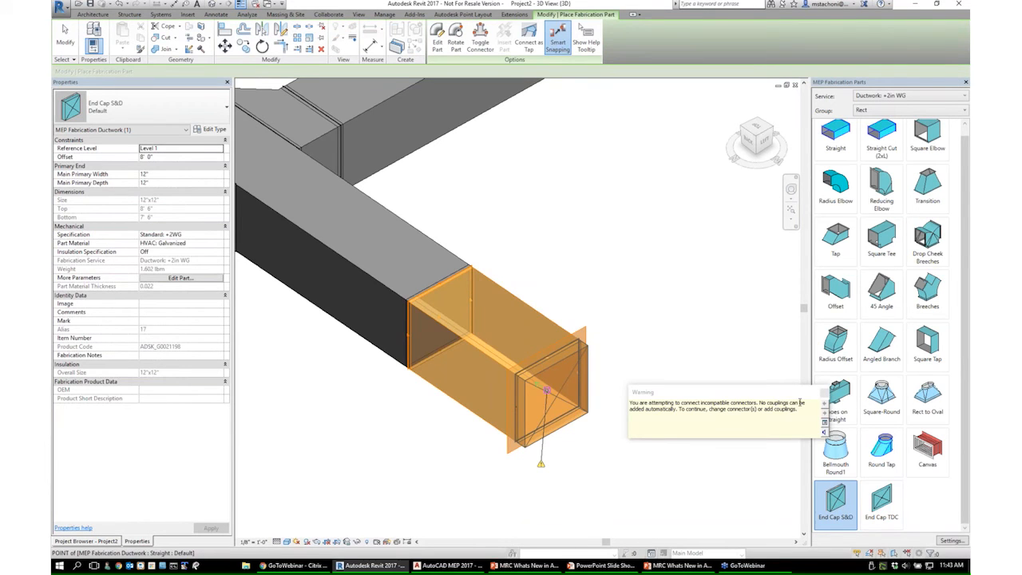
click(821, 395)
key(Escape)
- Delete the S&D end cap and set connector C2 of the last straight duct piece to Duct - S&D: Standing S&D
click(575, 385)
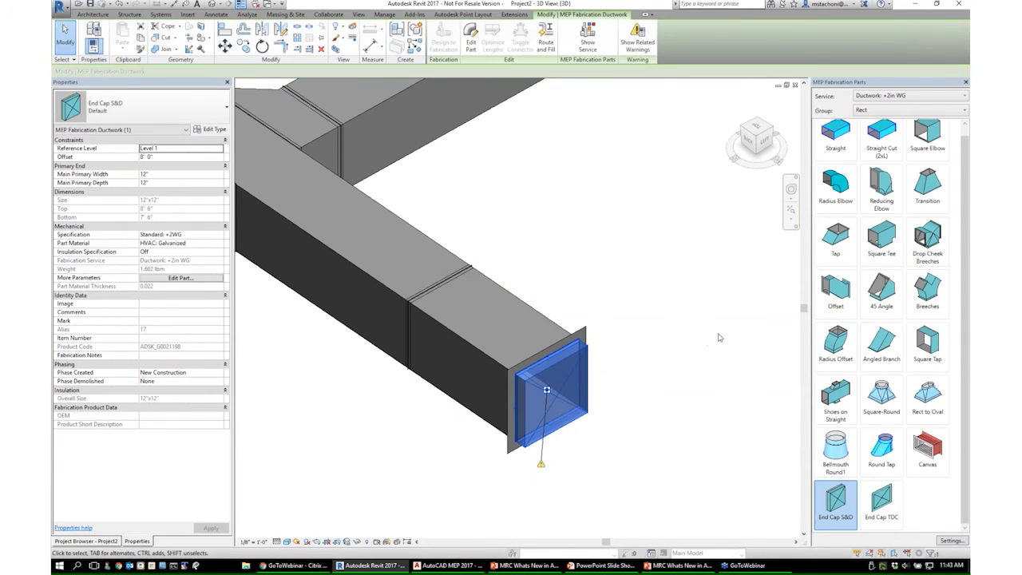
key(Delete)
click(551, 351)
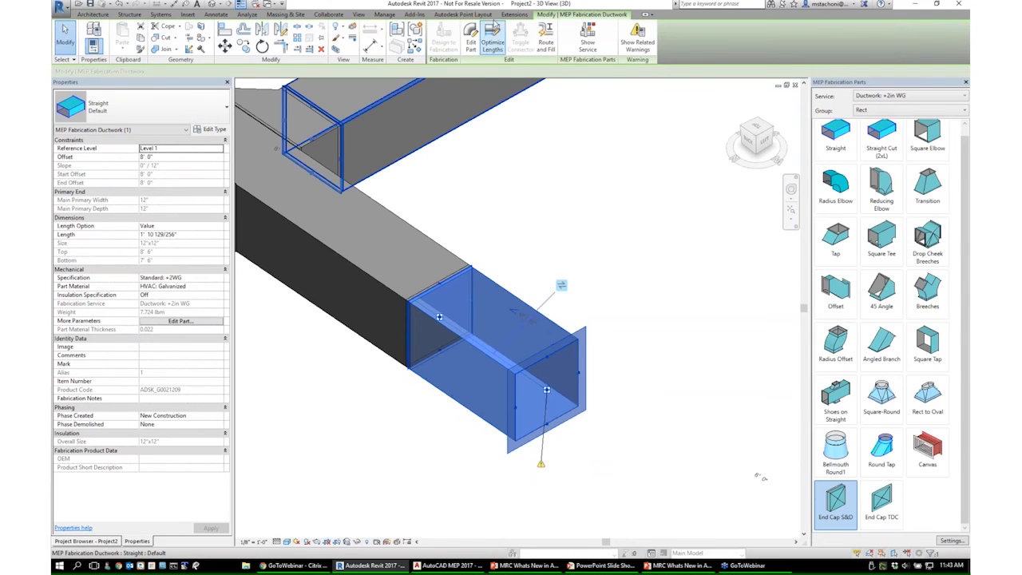
click(474, 40)
click(318, 182)
click(395, 216)
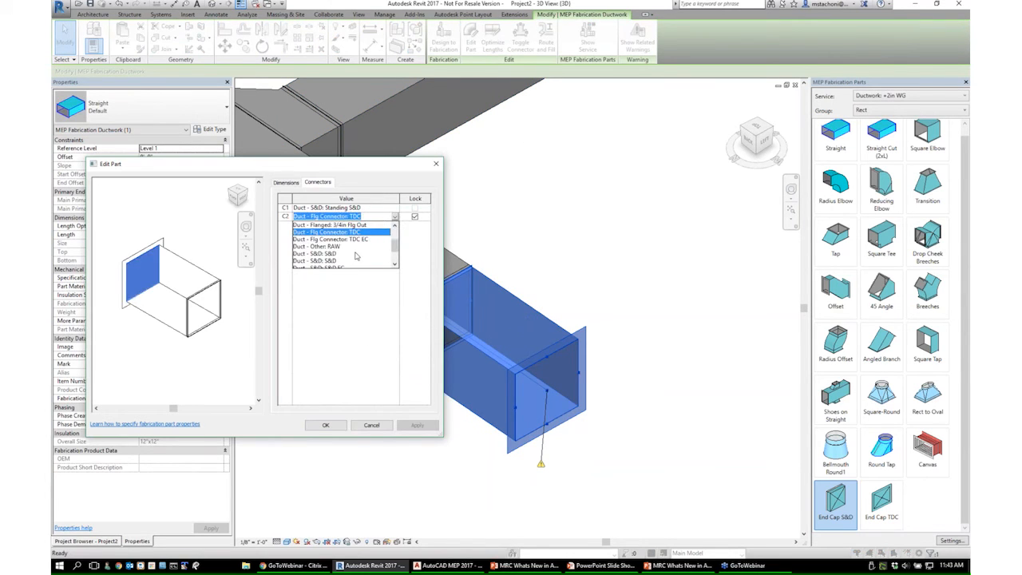
scroll(356, 256, down, 1)
click(328, 238)
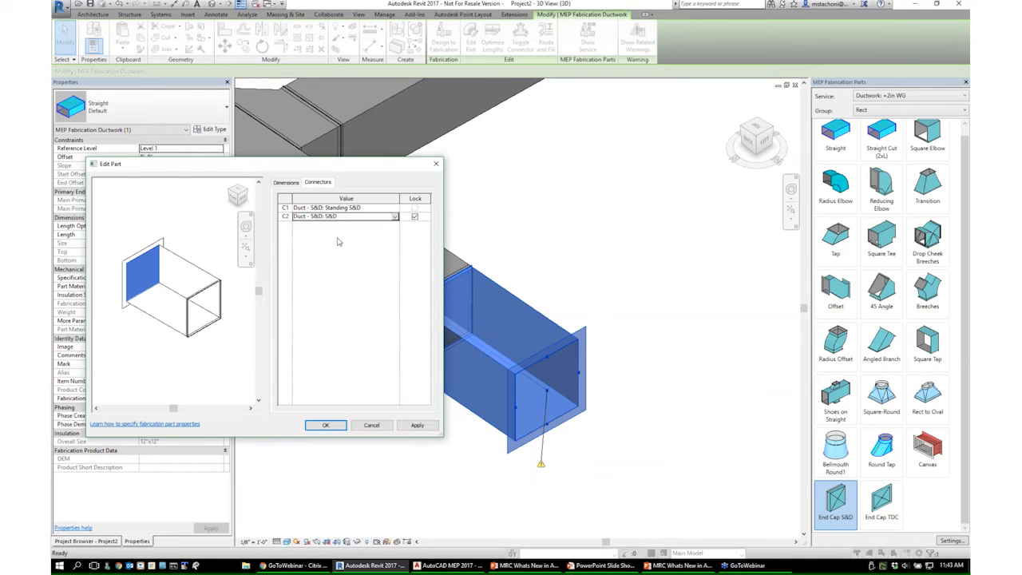
click(395, 216)
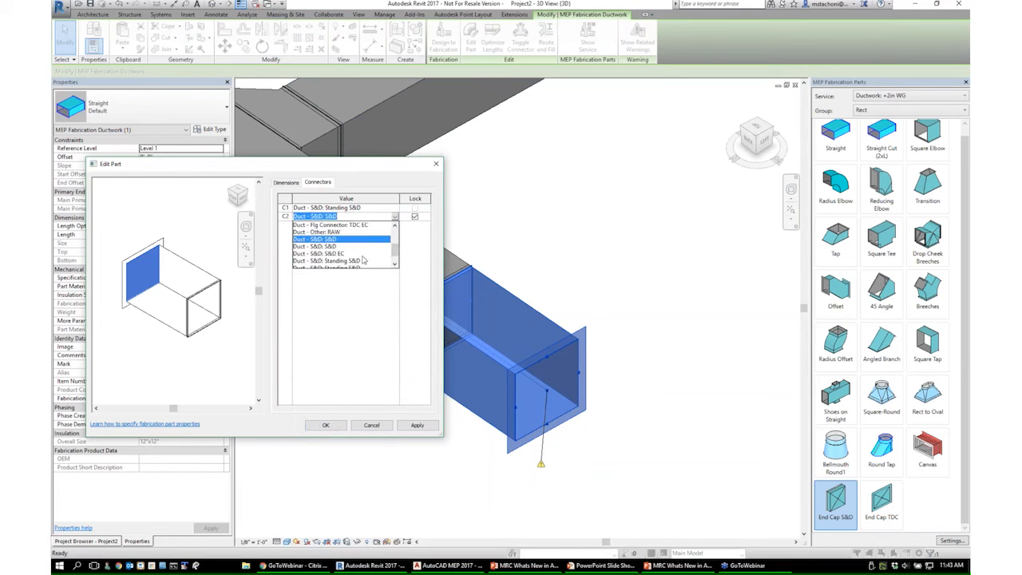
click(352, 267)
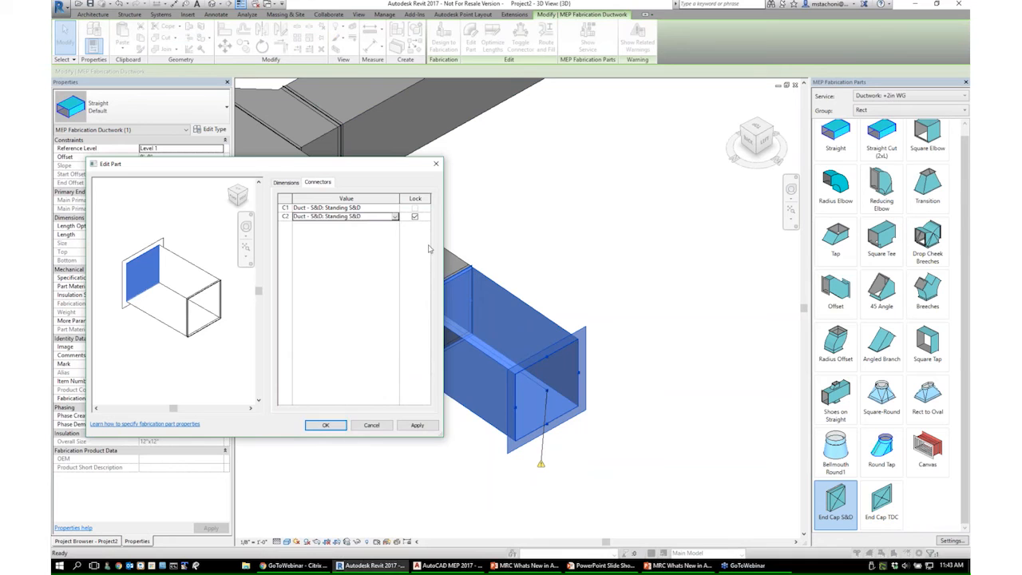
click(326, 425)
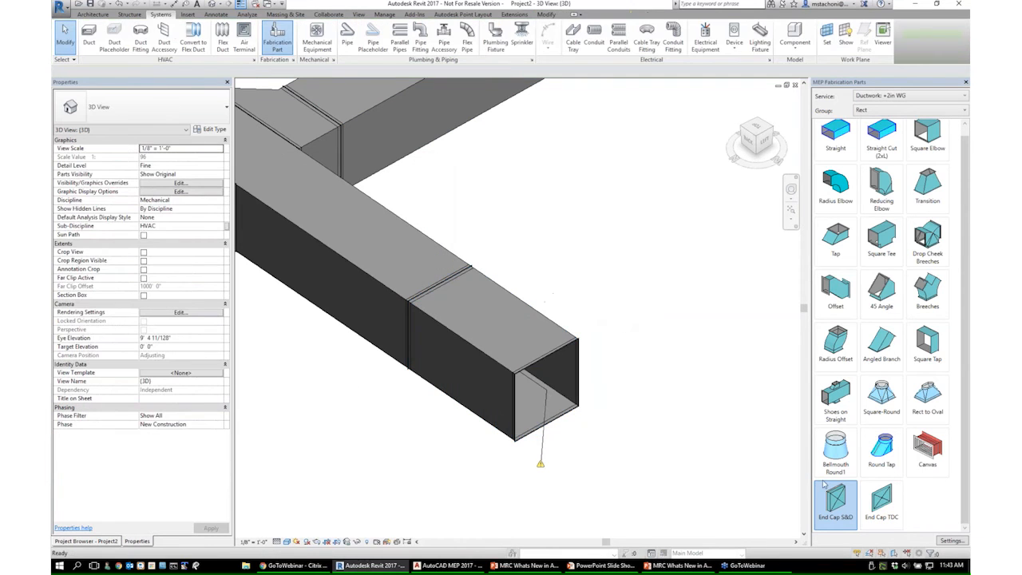
- Place an End Cap TDC on the open end of the Standing S&D straight duct and end part placement
click(882, 500)
click(499, 371)
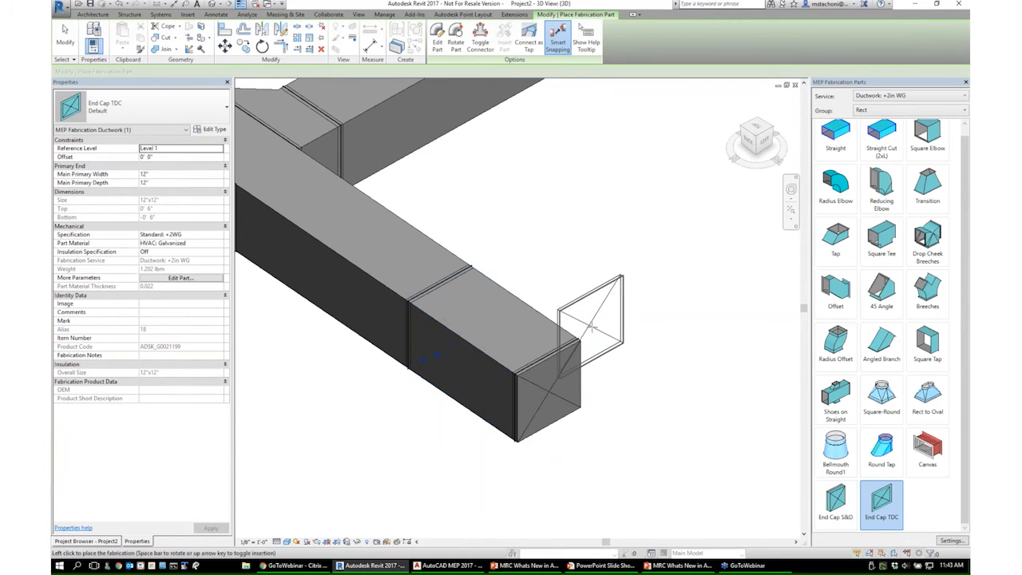
scroll(631, 312, down, 5)
key(Escape)
key(Escape)
scroll(631, 312, down, 3)
shift+middle_drag(571, 323, 666, 325)
scroll(536, 351, down, 2)
shift+middle_drag(543, 352, 715, 342)
middle_drag(605, 330, 588, 355)
scroll(544, 380, up, 2)
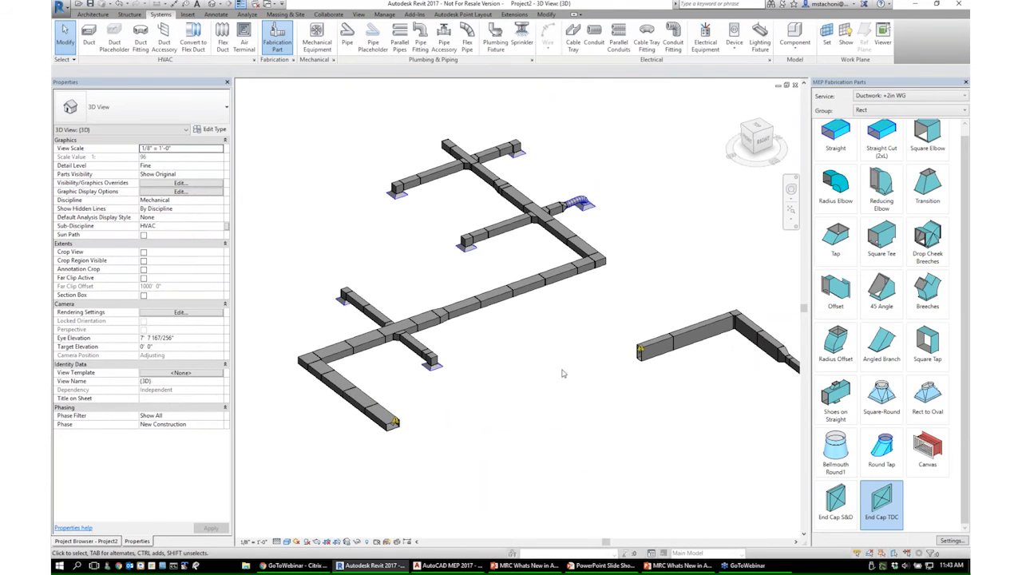
scroll(564, 371, down, 2)
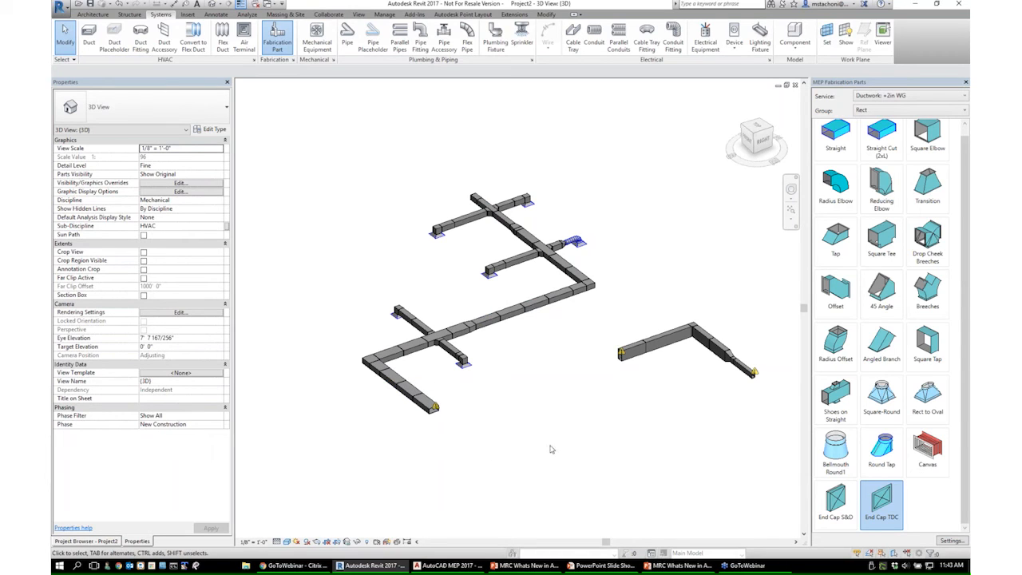
- Switch to the PowerPoint slide show and change the selected pipe elbow to the Generic Elbow 90 (Long Radius) Default type
click(595, 569)
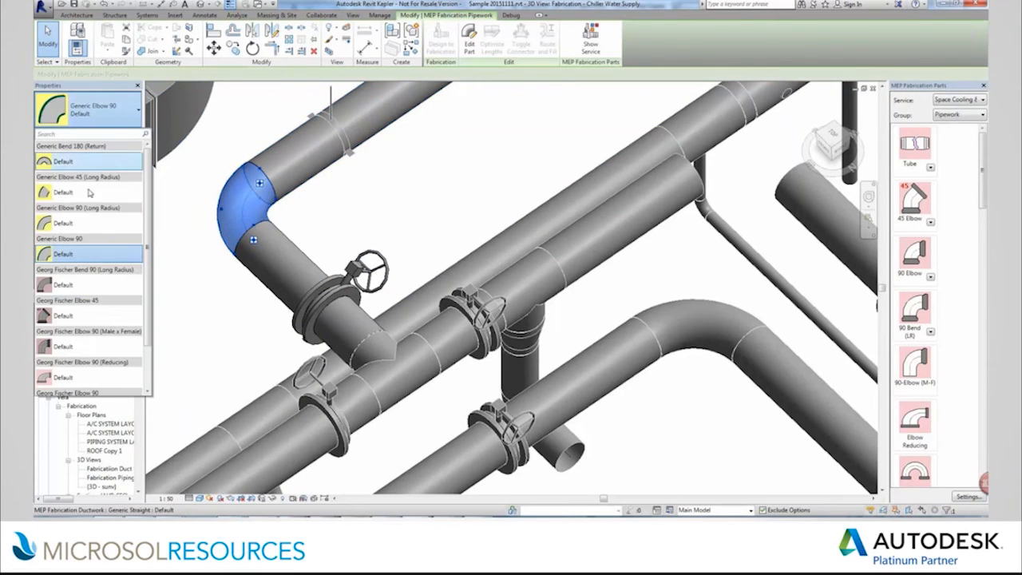
click(75, 224)
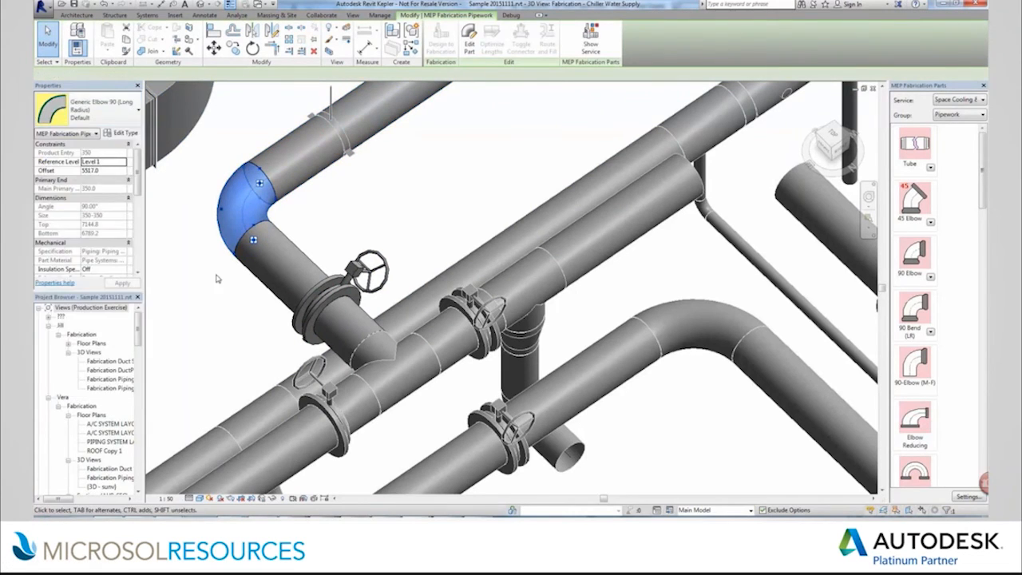
click(208, 272)
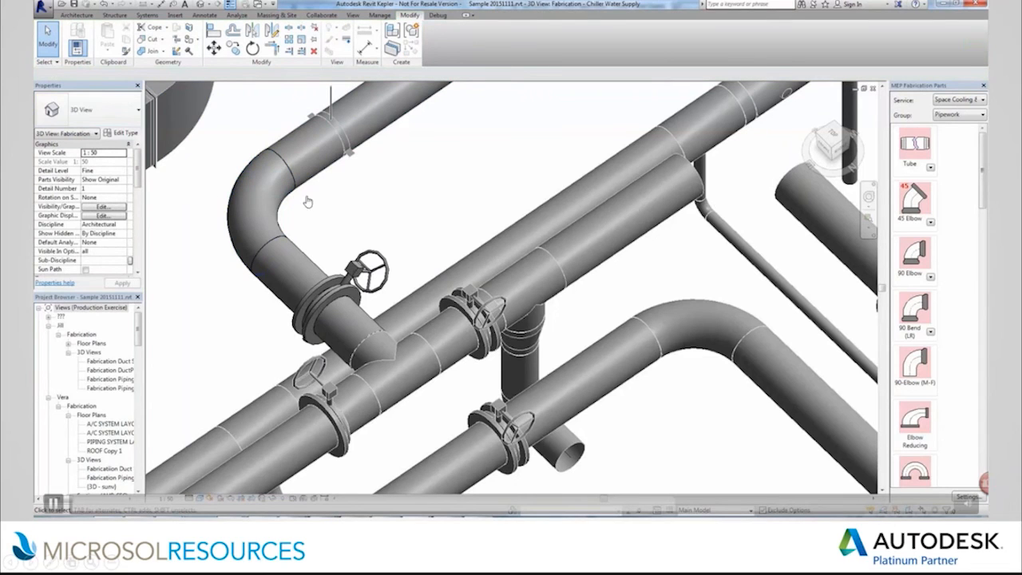
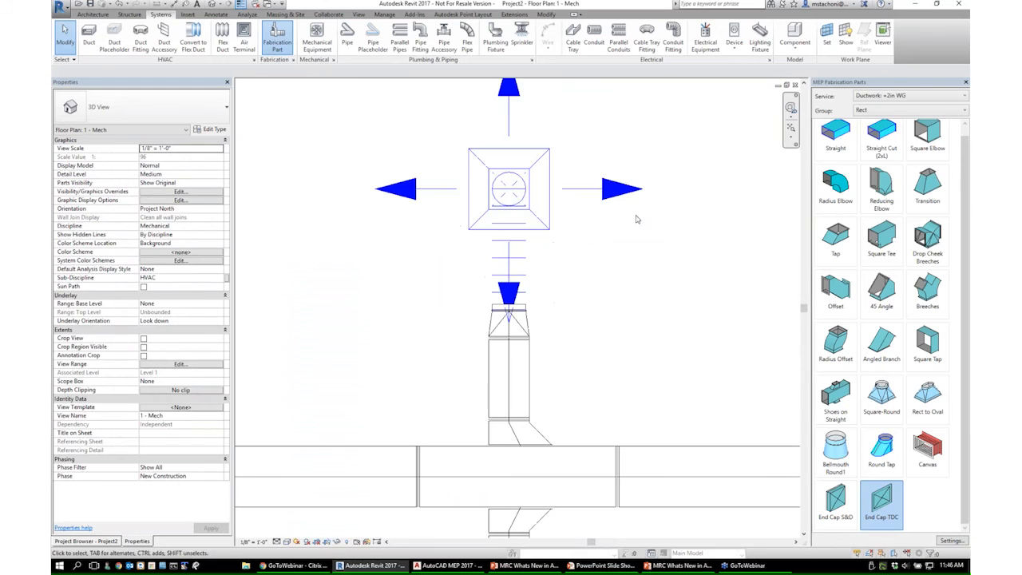
- Close Project2 without saving its changes
click(796, 86)
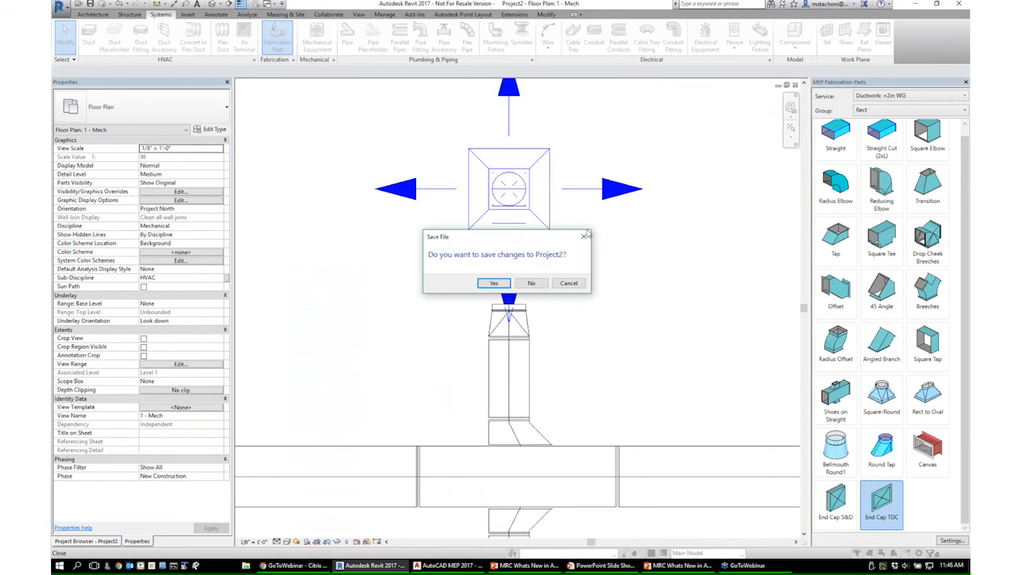
click(532, 285)
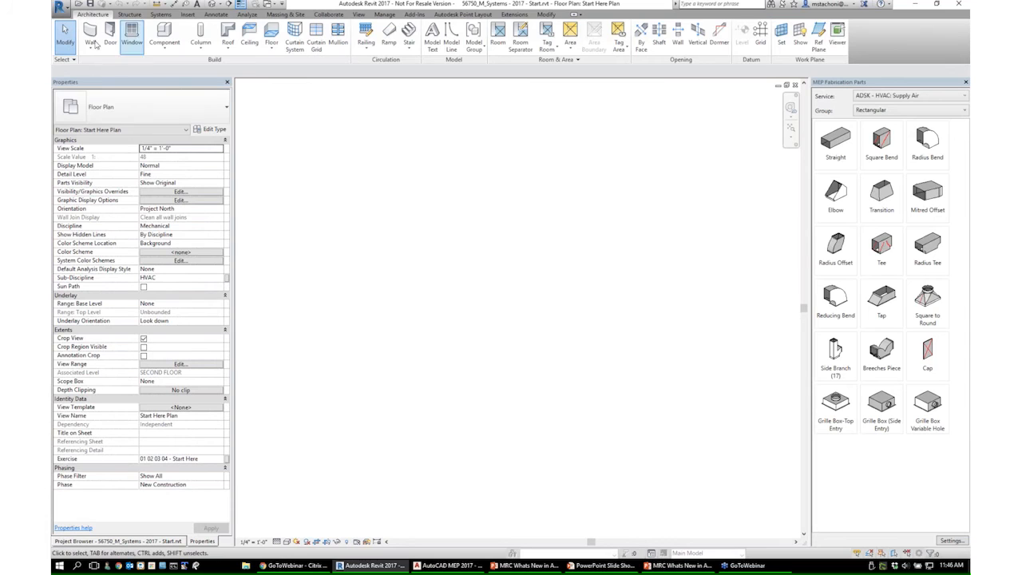
- Open the AHU Section view of the 56750_M_Systems - 2017 - Start project
click(152, 542)
click(114, 136)
double_click(114, 136)
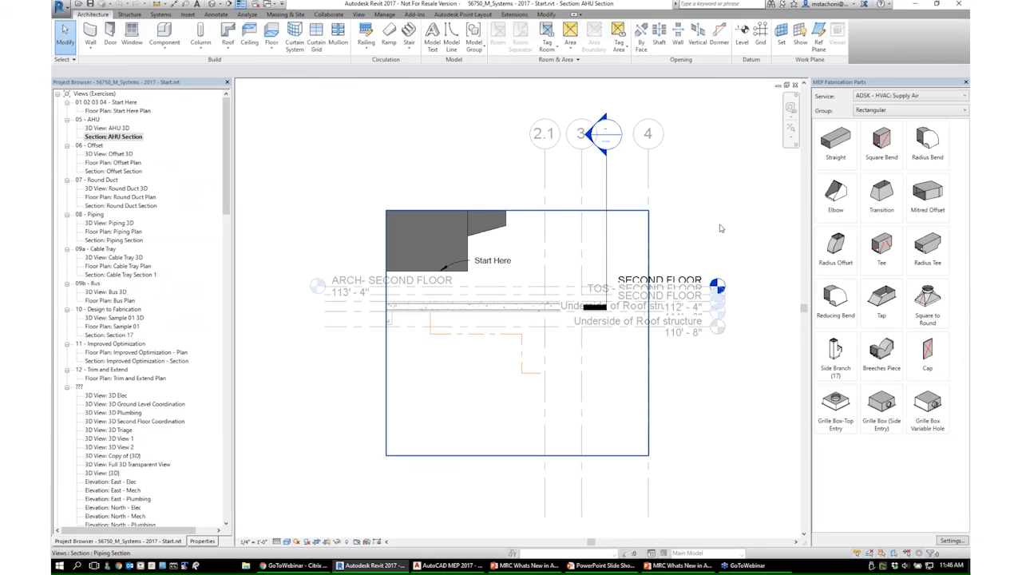
- Reload the fabrication configuration from source version 3.04, overwriting version 3.03 in the model
click(950, 540)
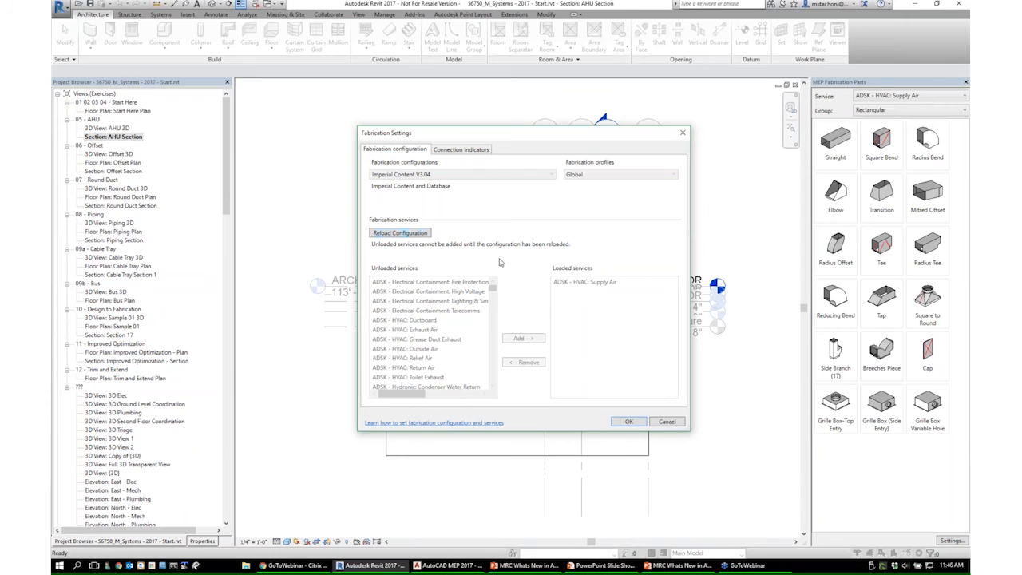
click(405, 234)
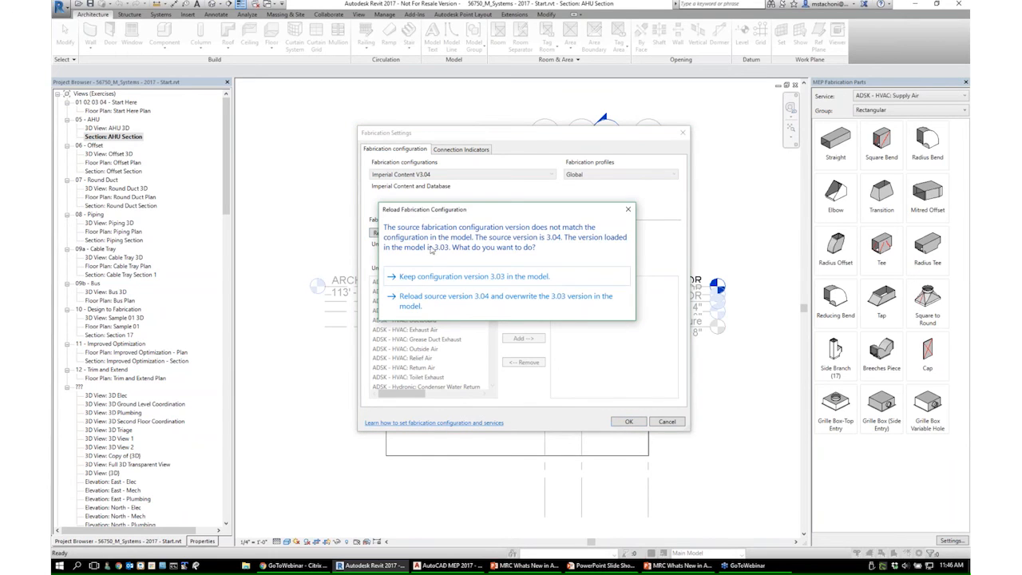
drag(460, 210, 565, 178)
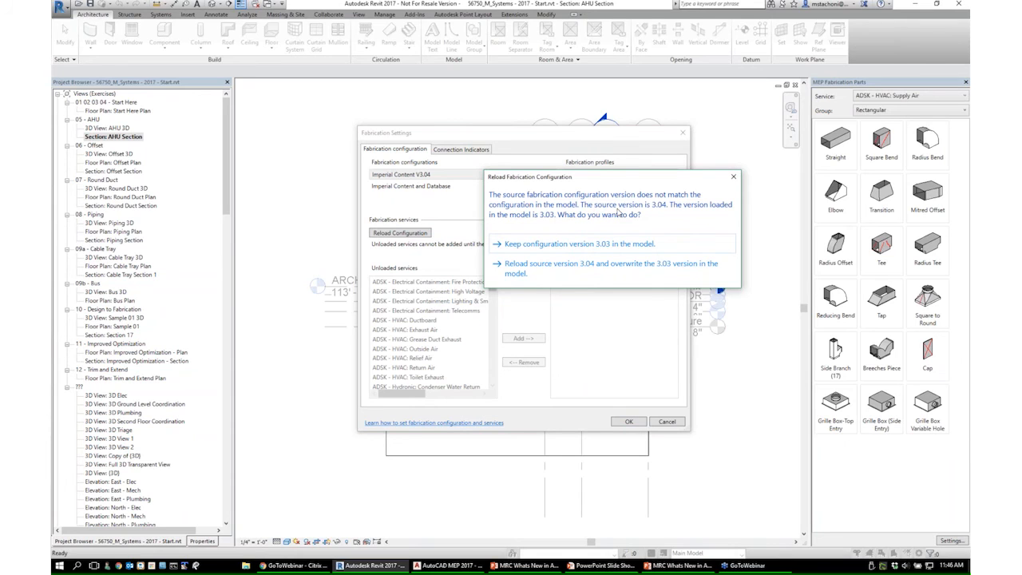
click(550, 269)
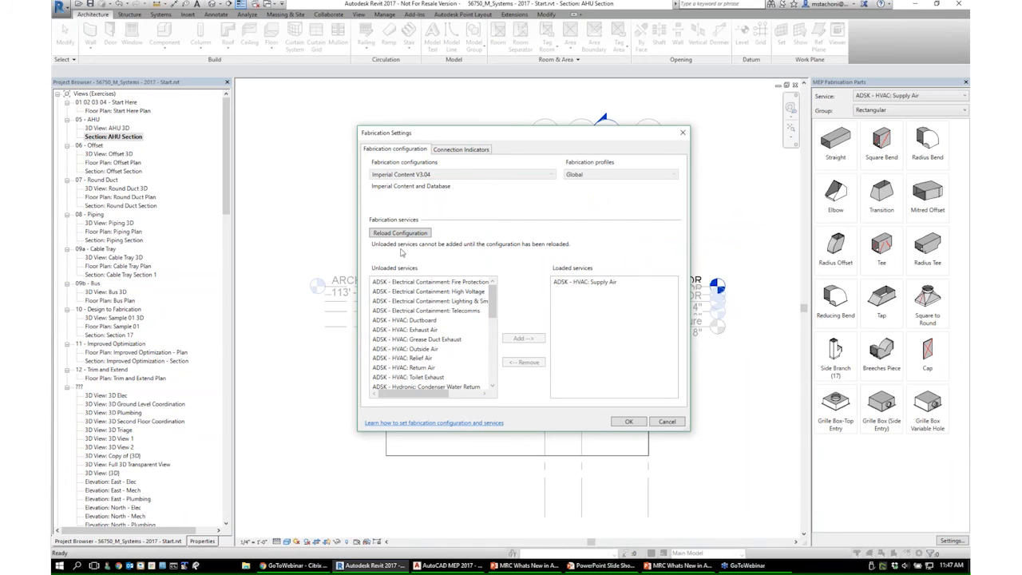
- Enlarge the Fabrication Settings dialog and add ADSK - HVAC: Return Air to the loaded services
click(493, 323)
drag(492, 323, 492, 299)
drag(358, 429, 243, 430)
drag(357, 436, 356, 537)
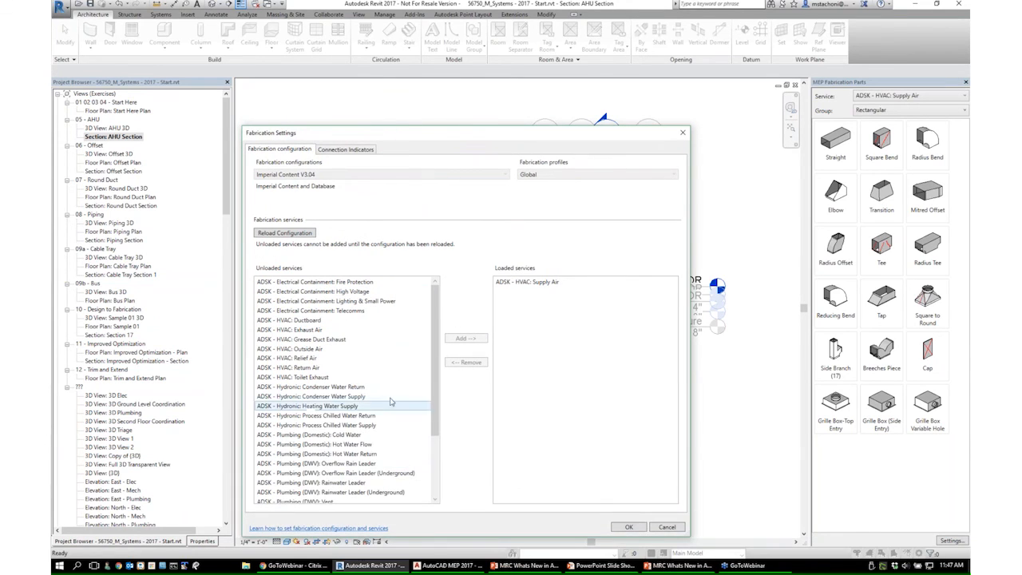
drag(438, 358, 433, 316)
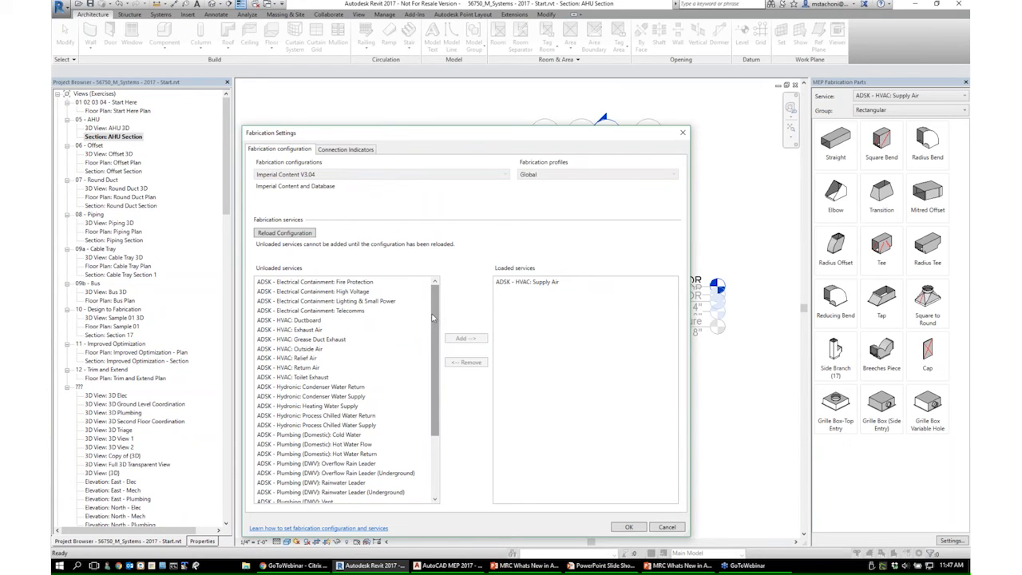
click(303, 368)
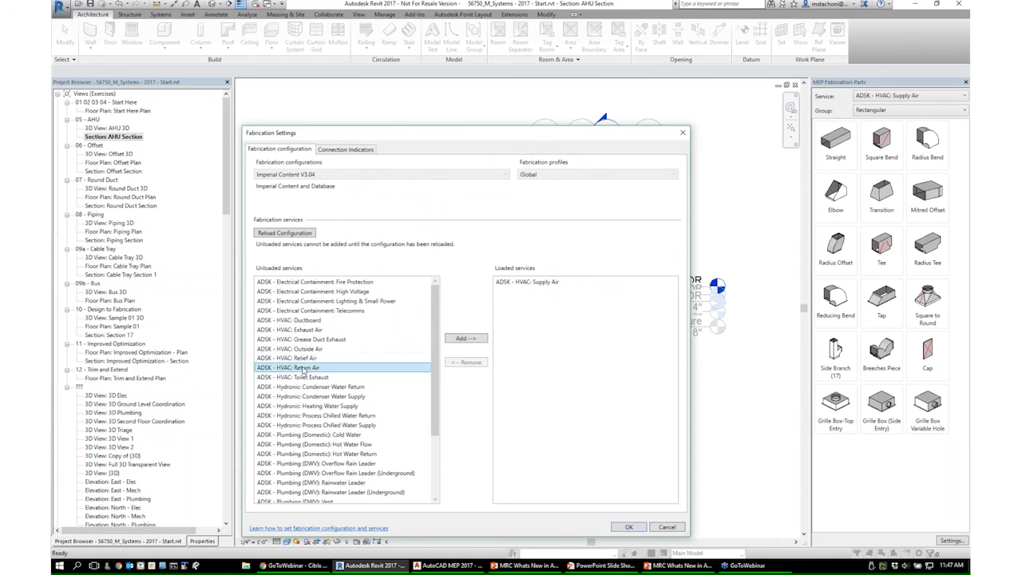
click(458, 338)
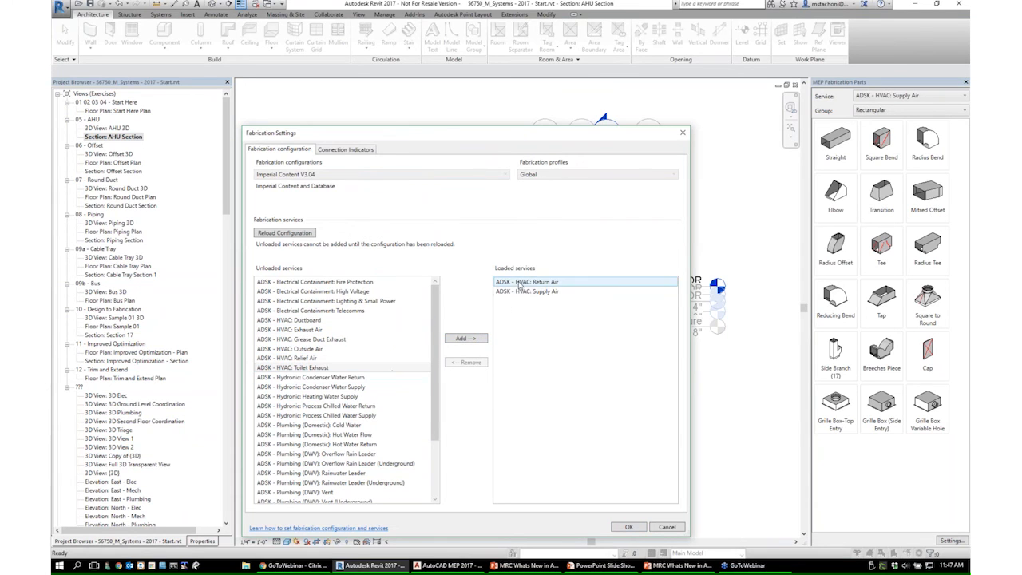
- Add ADSK - Hydronic: Process Chilled Water Return and Process Chilled Water Supply to the loaded services and accept the fabrication settings
scroll(359, 352, down, 3)
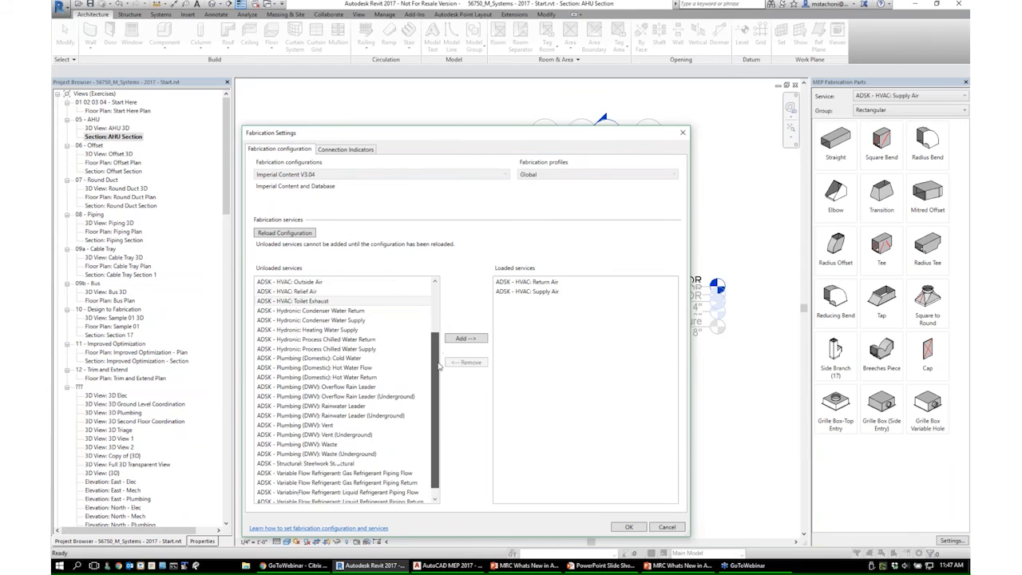
click(351, 329)
shift+click(360, 340)
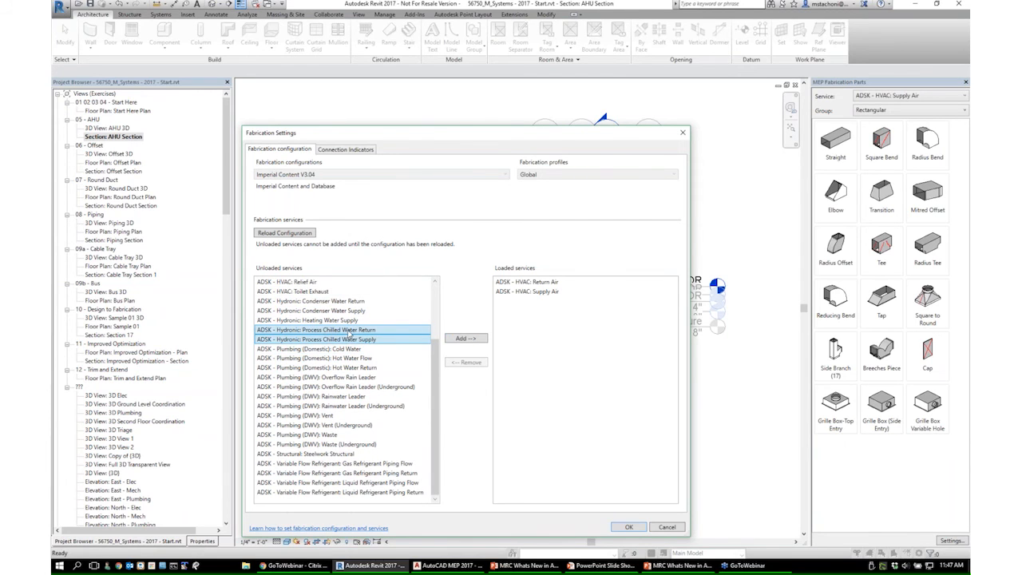
click(464, 338)
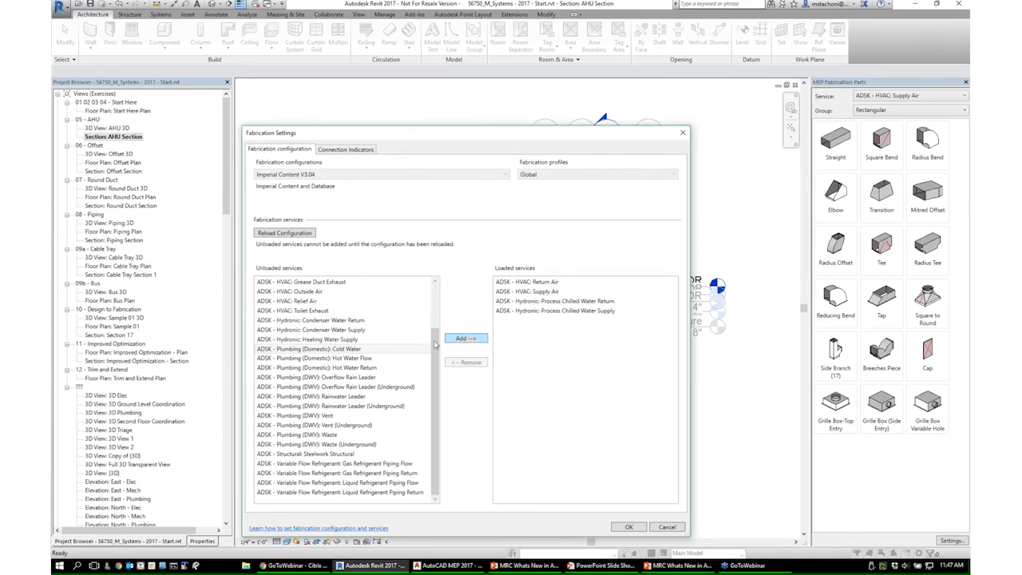
scroll(431, 327, up, 2)
scroll(431, 327, up, 1)
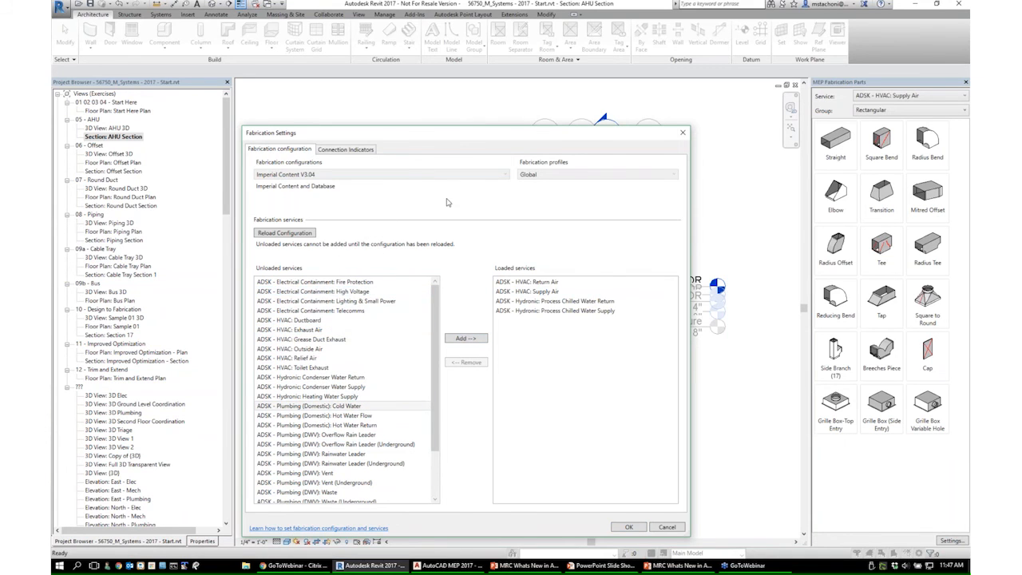
click(626, 529)
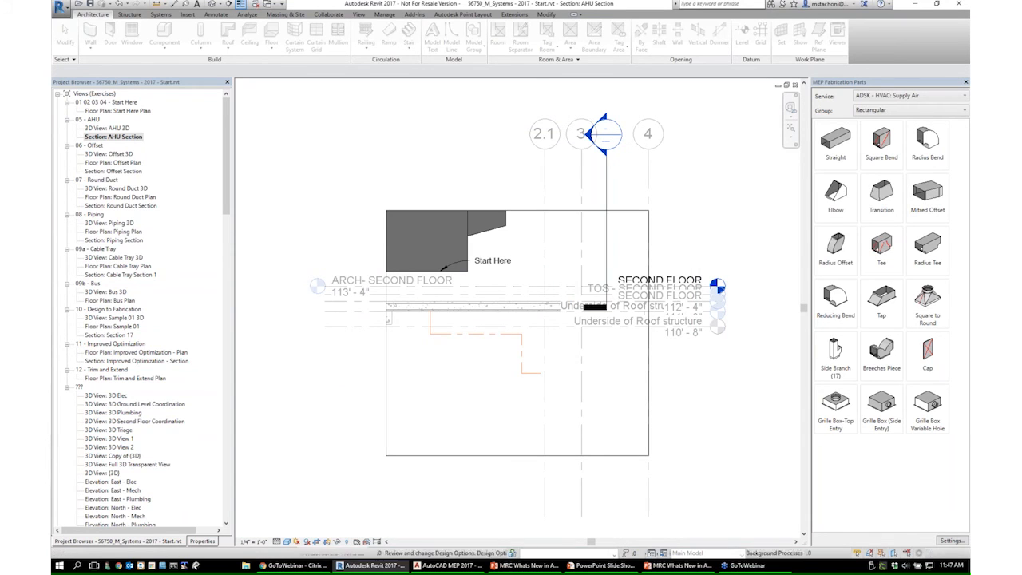
- Open the AHU 3D view and examine the model from another angle
double_click(111, 127)
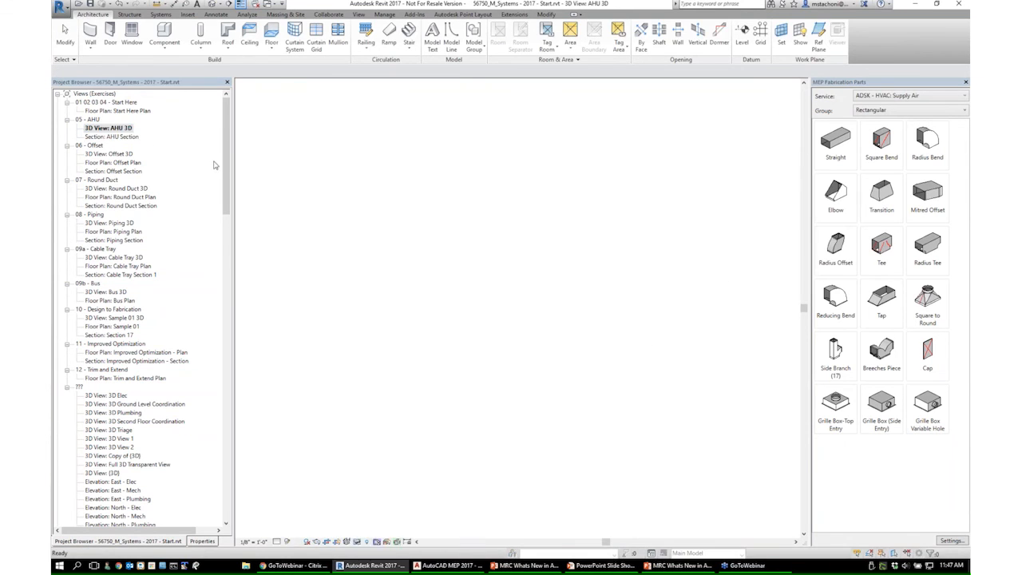
shift+middle_drag(479, 263, 535, 375)
- Open the AHU Section view and hide the whole Levels category in it
double_click(112, 136)
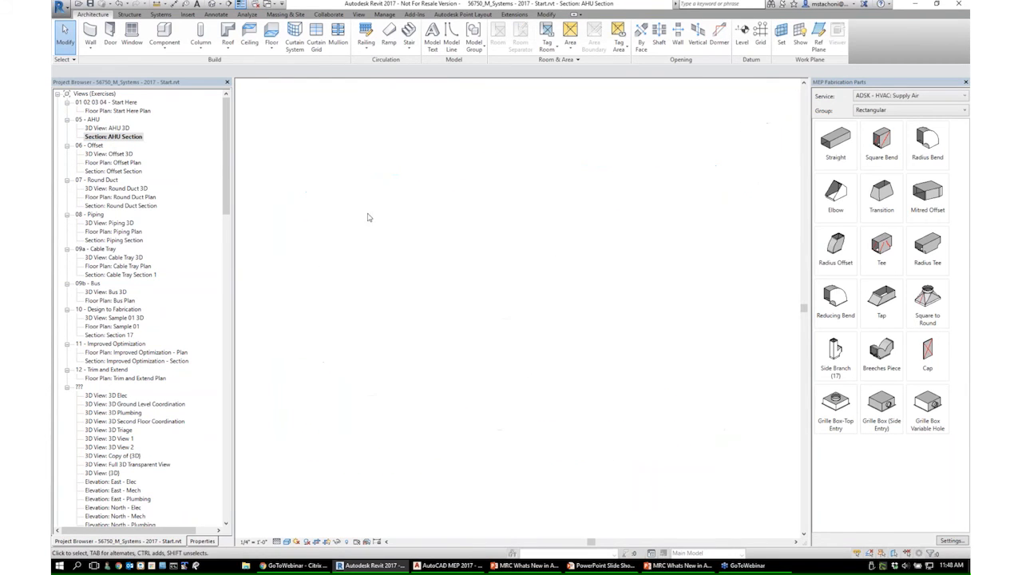
middle_drag(445, 285, 492, 275)
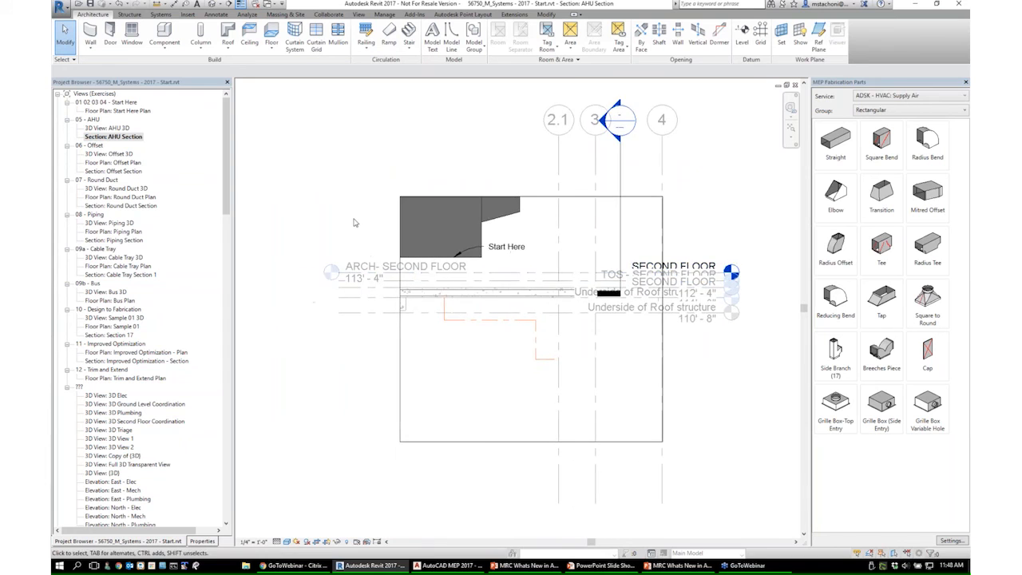
scroll(354, 222, up, 2)
scroll(361, 229, down, 1)
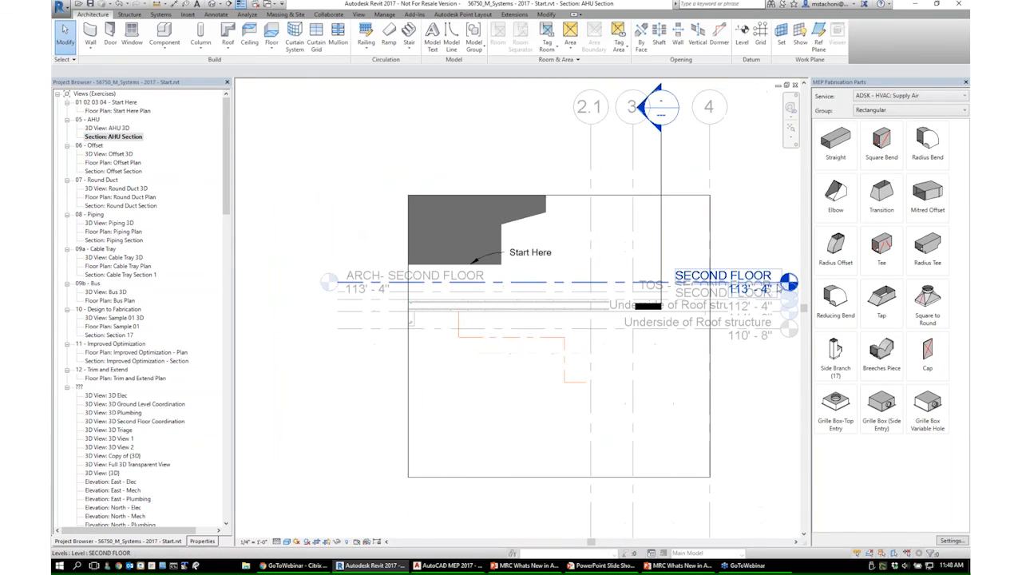
right_click(757, 281)
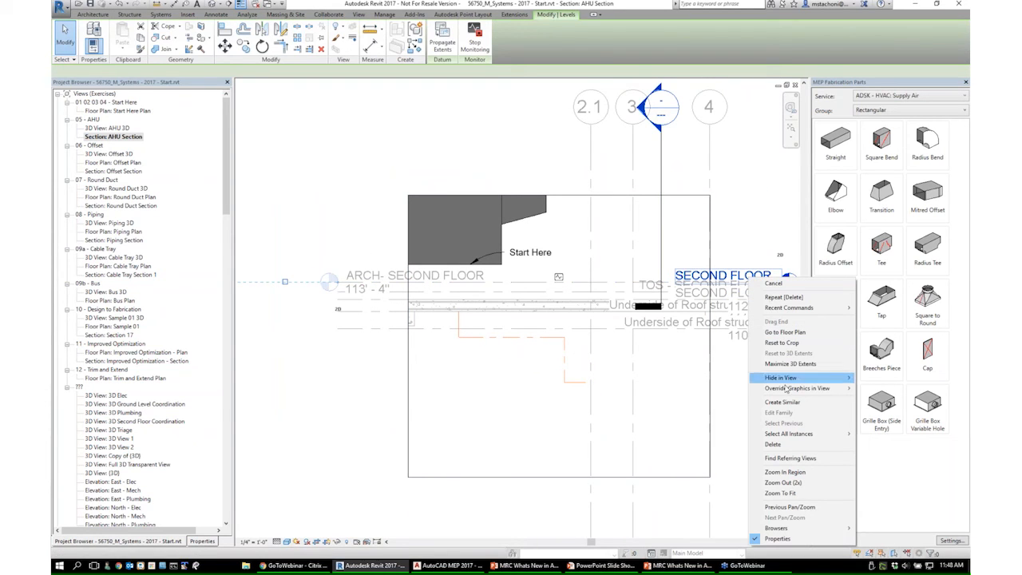
mouse_move(830, 377)
click(881, 389)
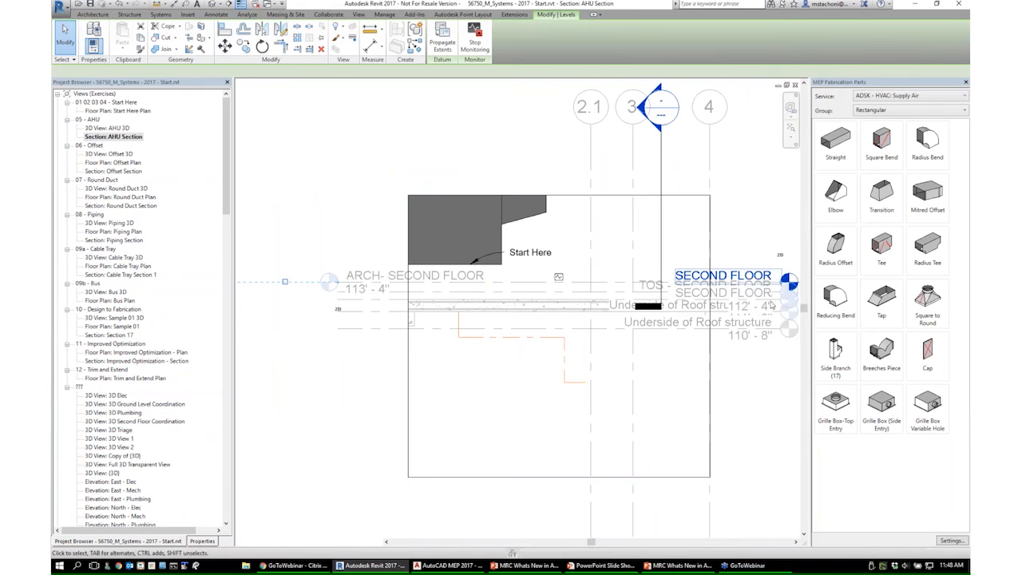
scroll(666, 285, down, 2)
scroll(607, 294, up, 1)
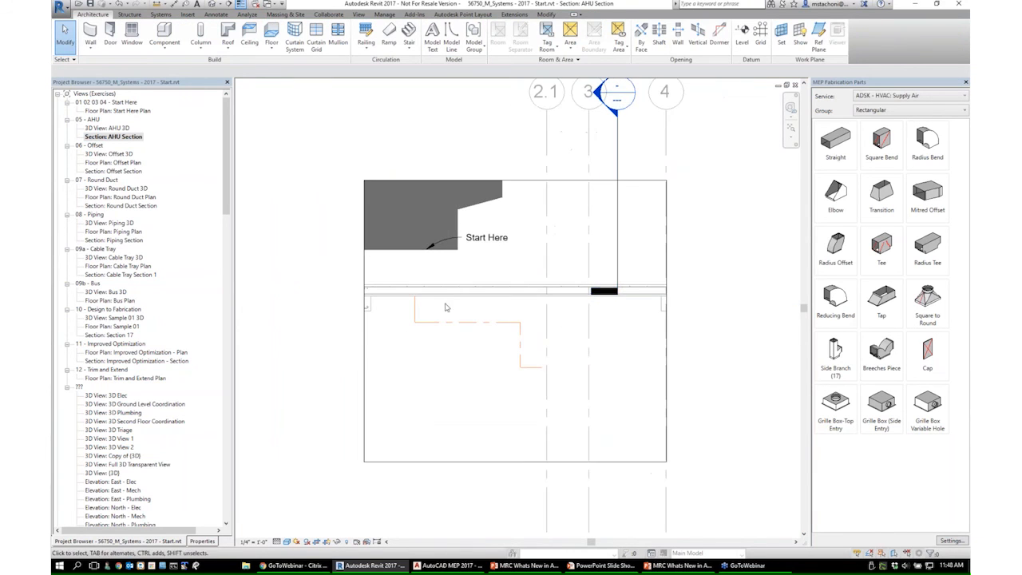
scroll(432, 282, up, 1)
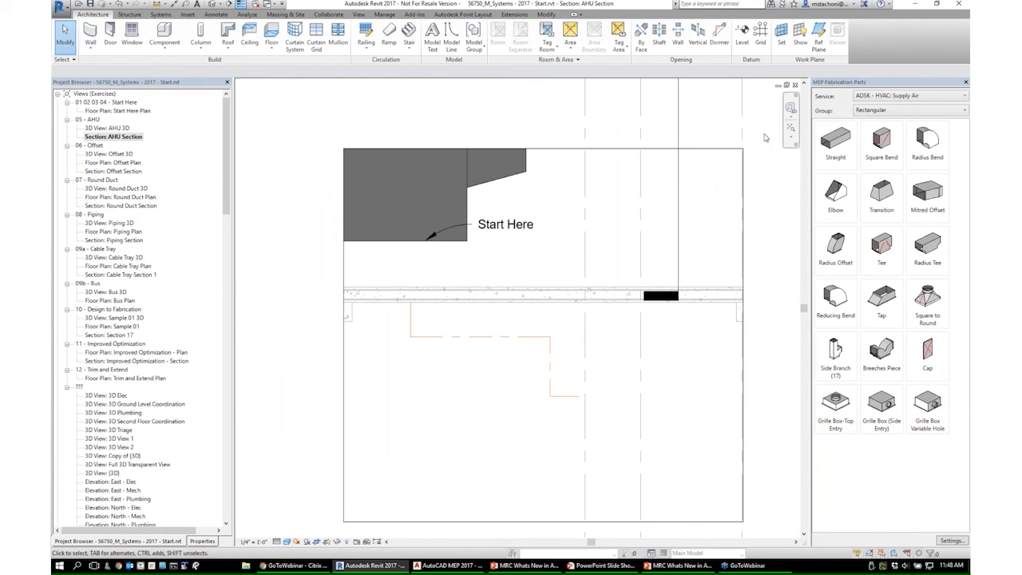
- Using the Rectangular supply air parts, place a Straight down from the AHU outlet at Start Here and a Square Bend on its lower end
click(879, 97)
click(879, 96)
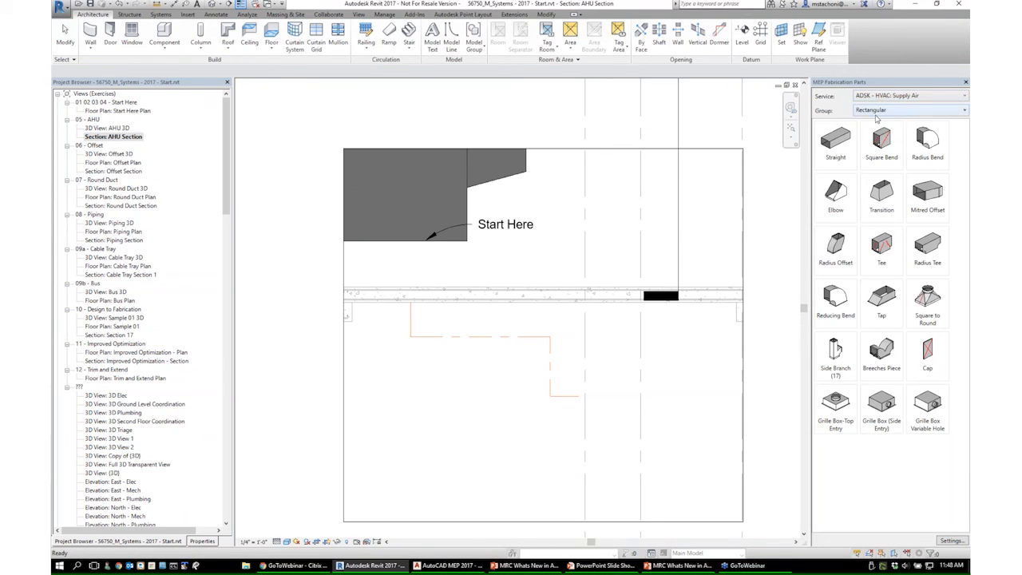
click(876, 111)
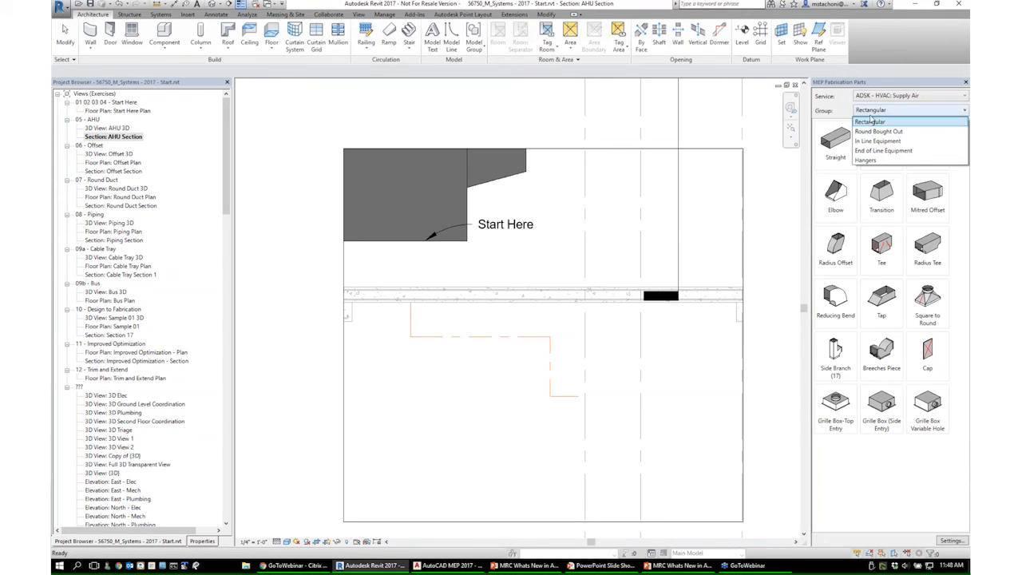
click(869, 113)
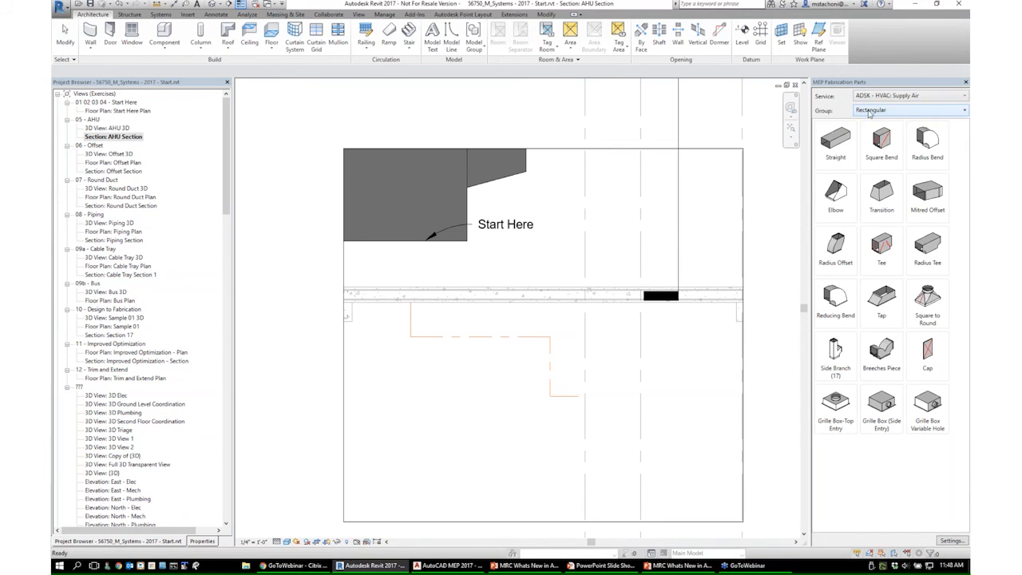
click(835, 142)
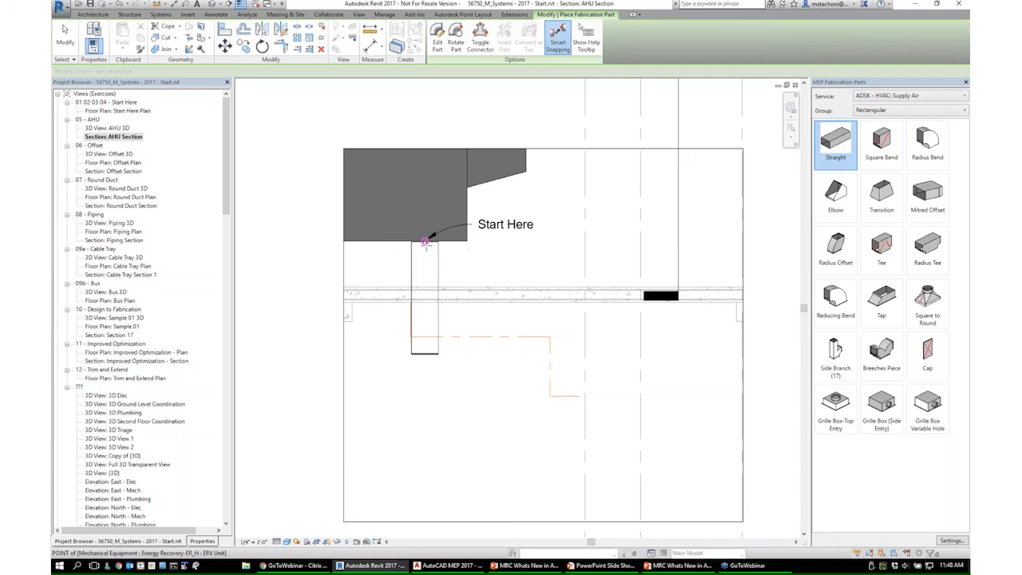
click(426, 243)
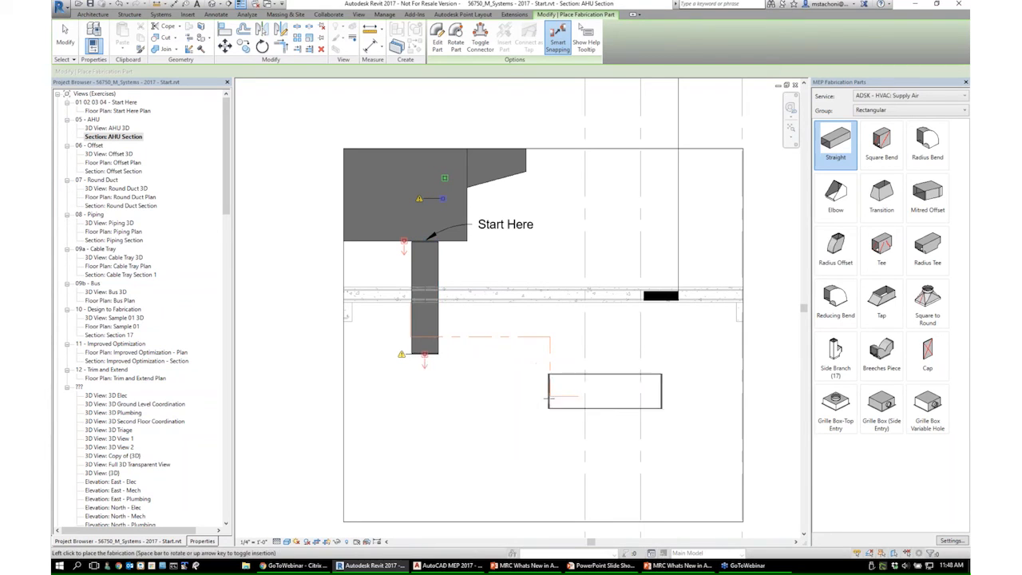
click(880, 142)
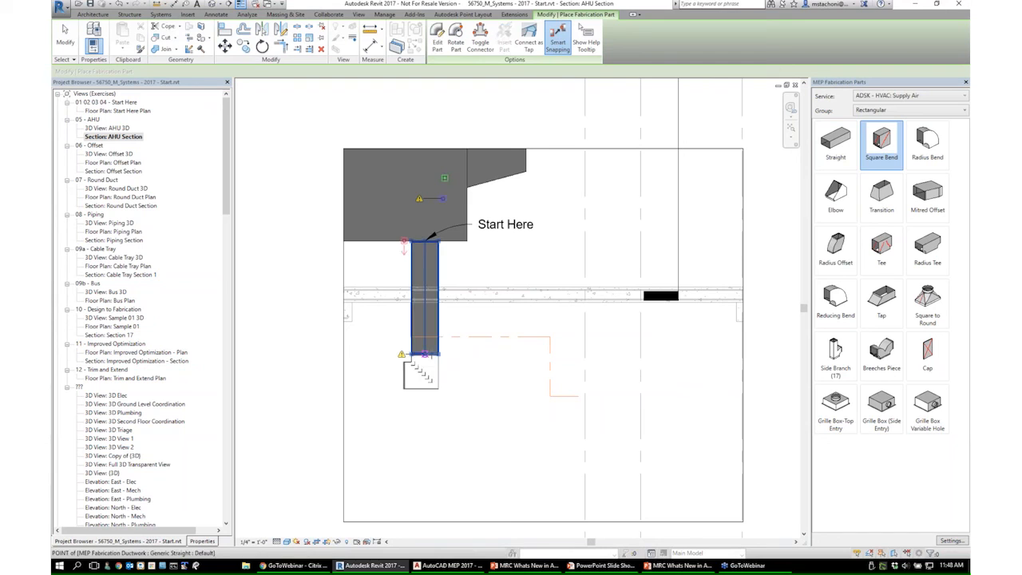
click(424, 377)
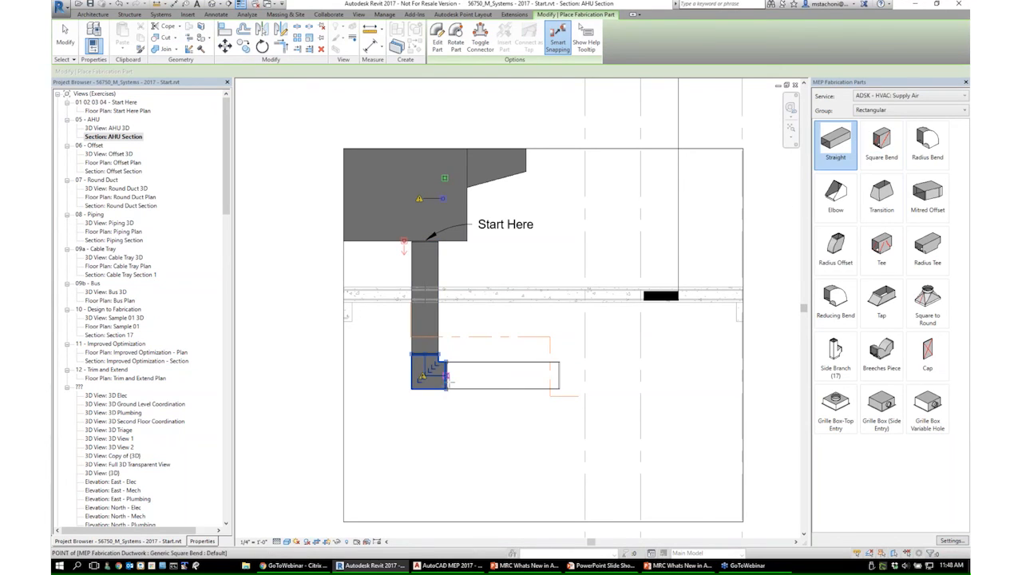
- Continue the duct run from the bend with a horizontal Straight, a downward Square Bend and a vertical Straight
click(438, 375)
click(880, 151)
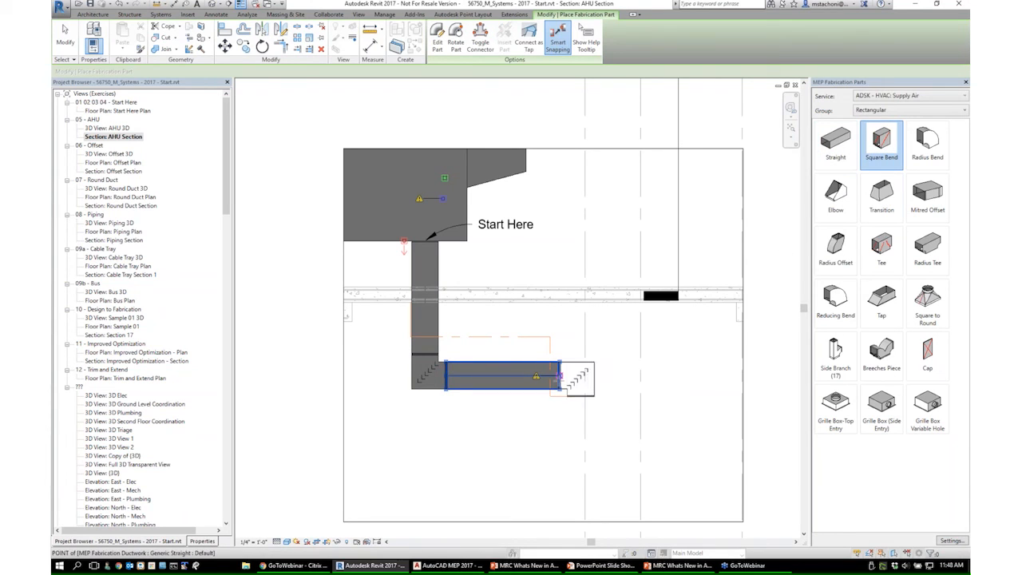
click(583, 374)
click(835, 152)
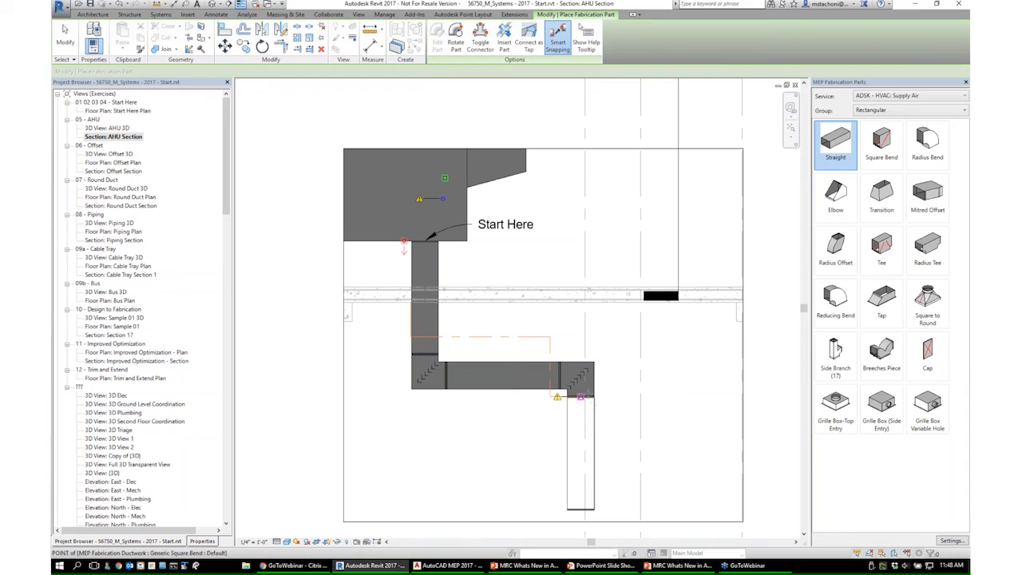
click(581, 395)
middle_drag(576, 406, 538, 372)
key(Escape)
key(Escape)
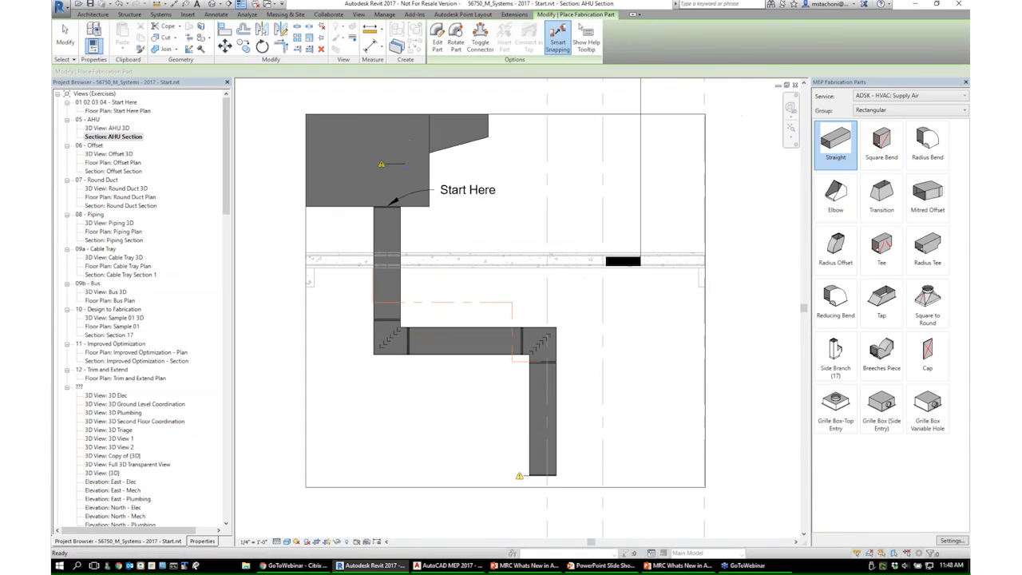
- Shorten the last vertical duct to about half its length, and extend the run with a Square Bend and a horizontal Straight
click(538, 442)
drag(546, 479, 543, 425)
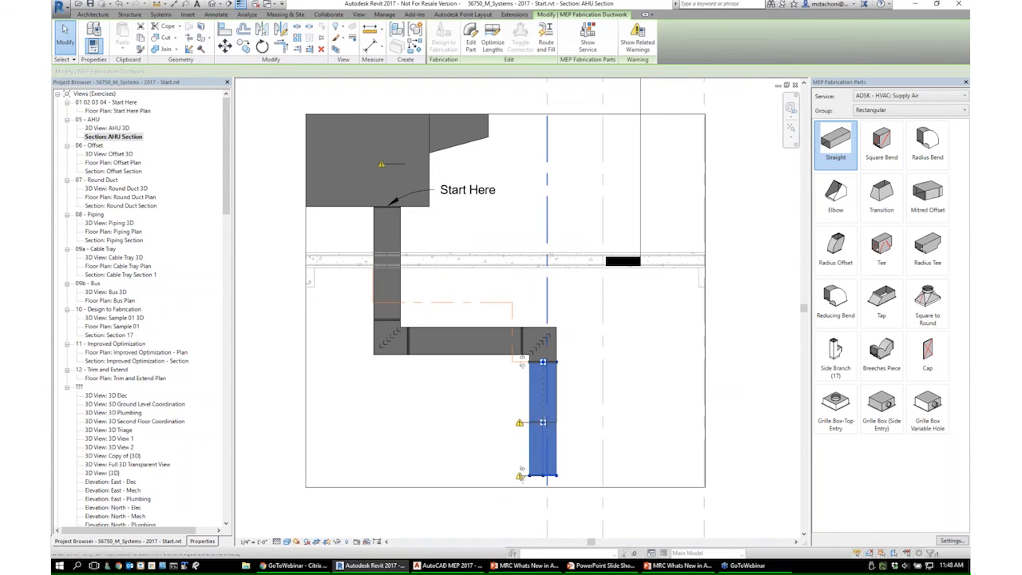
click(882, 144)
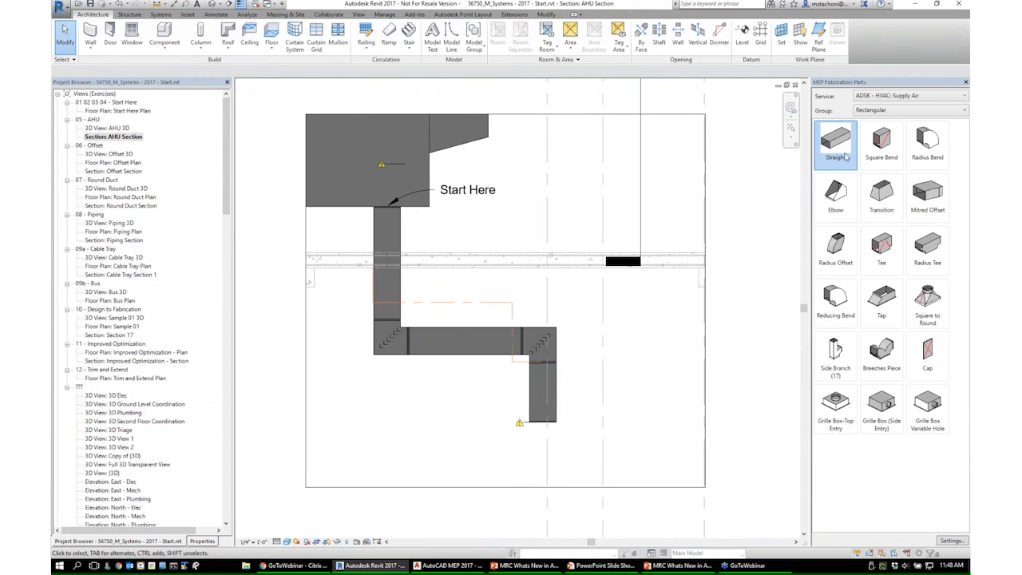
click(543, 436)
click(835, 142)
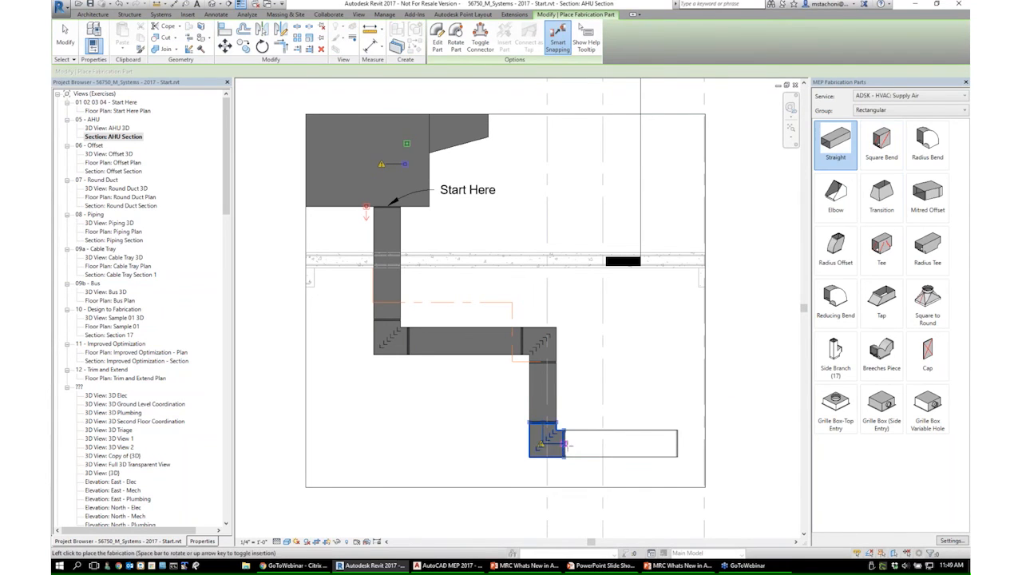
click(631, 443)
key(Escape)
key(Escape)
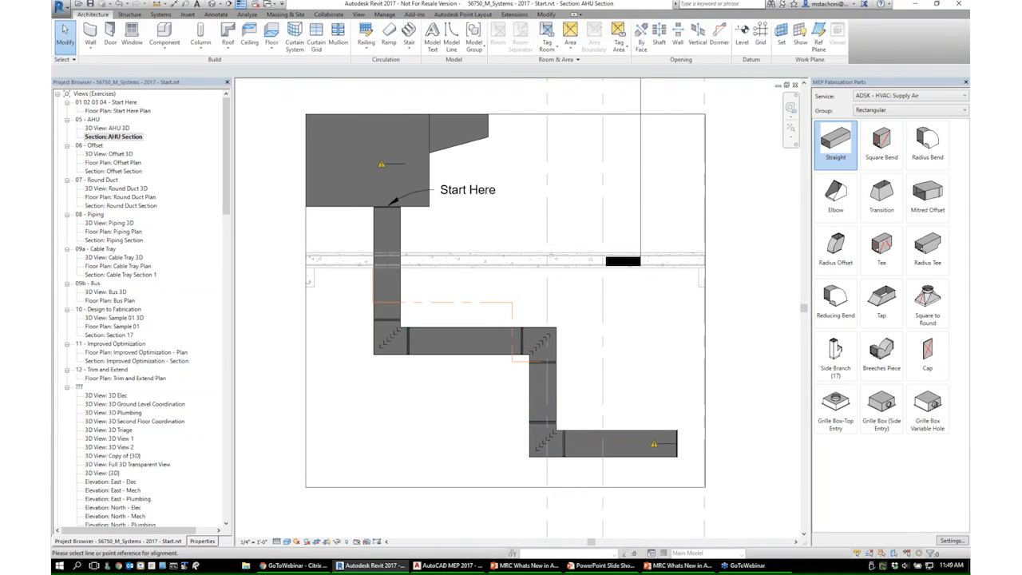
- Align the upper horizontal, short vertical and lower horizontal duct centerlines with the dashed orange detail lines
key(a)
key(l)
click(452, 341)
click(513, 344)
click(543, 345)
click(538, 361)
click(569, 442)
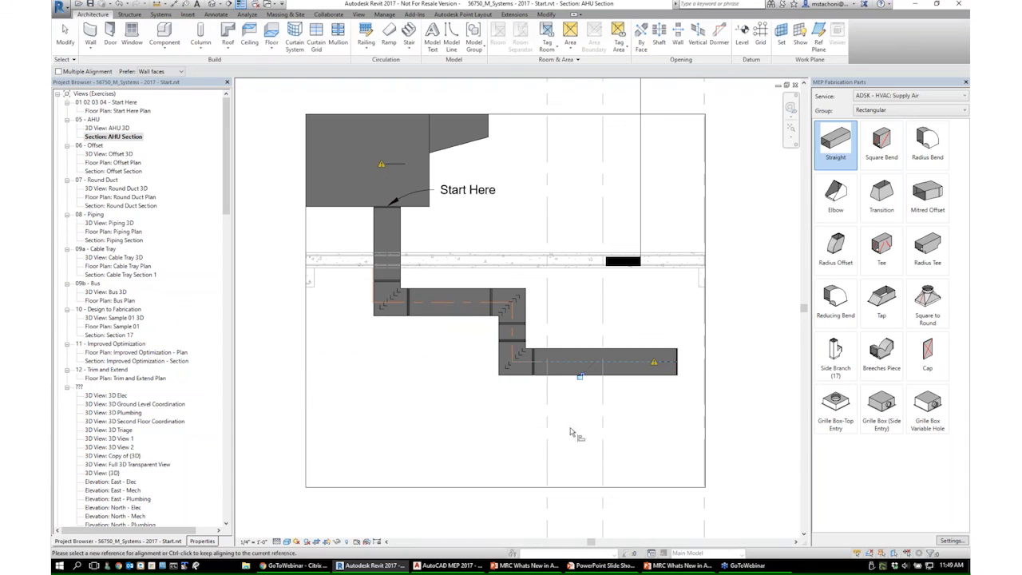
scroll(418, 322, down, 1)
middle_drag(417, 323, 460, 381)
scroll(458, 369, up, 1)
scroll(458, 370, down, 1)
scroll(461, 375, down, 1)
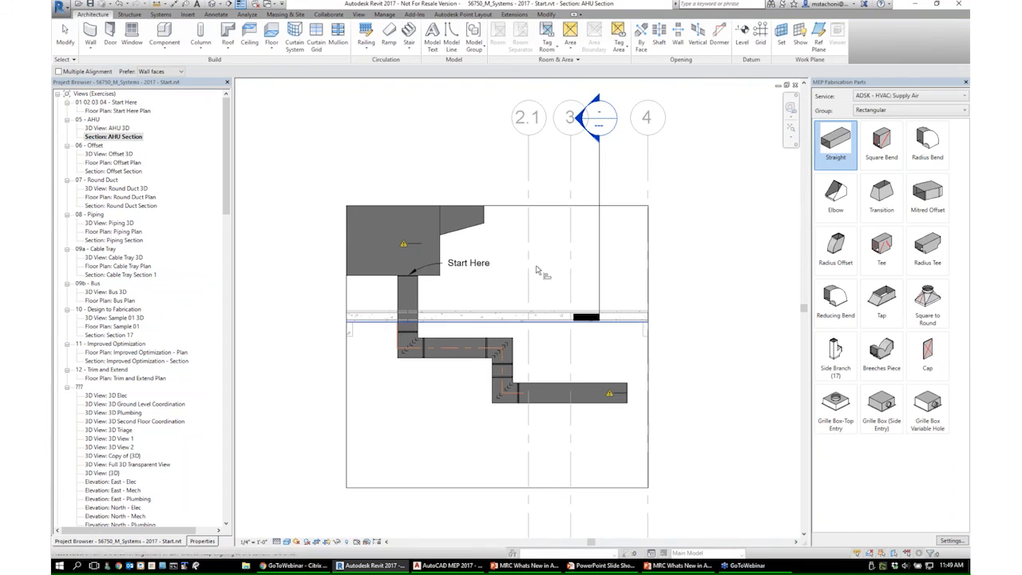
scroll(461, 346, up, 1)
key(Escape)
key(Escape)
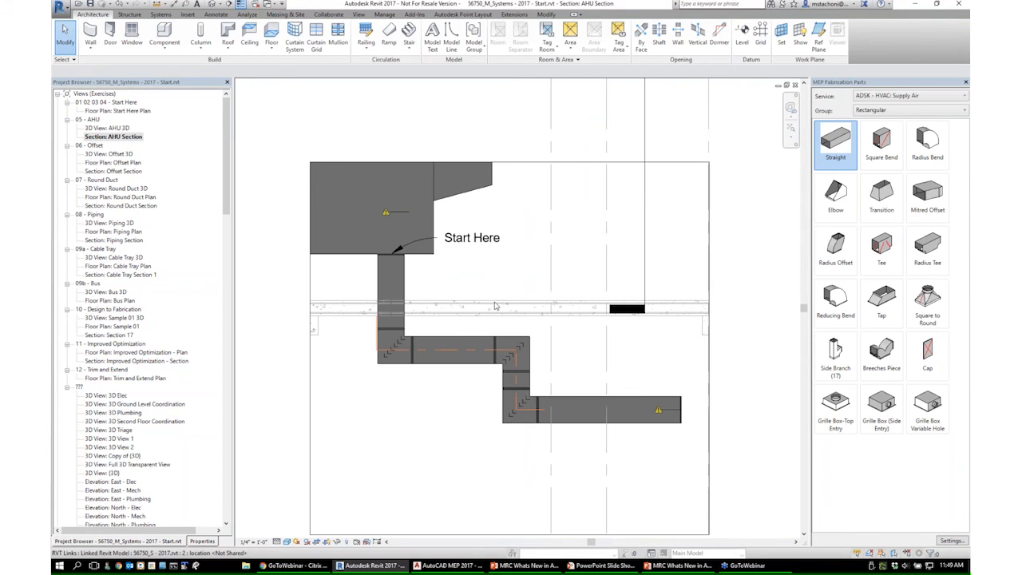
- Place Rectangular Bearer hangers from the Hangers group, two on each of the upper and lower horizontal ducts
click(898, 112)
click(865, 164)
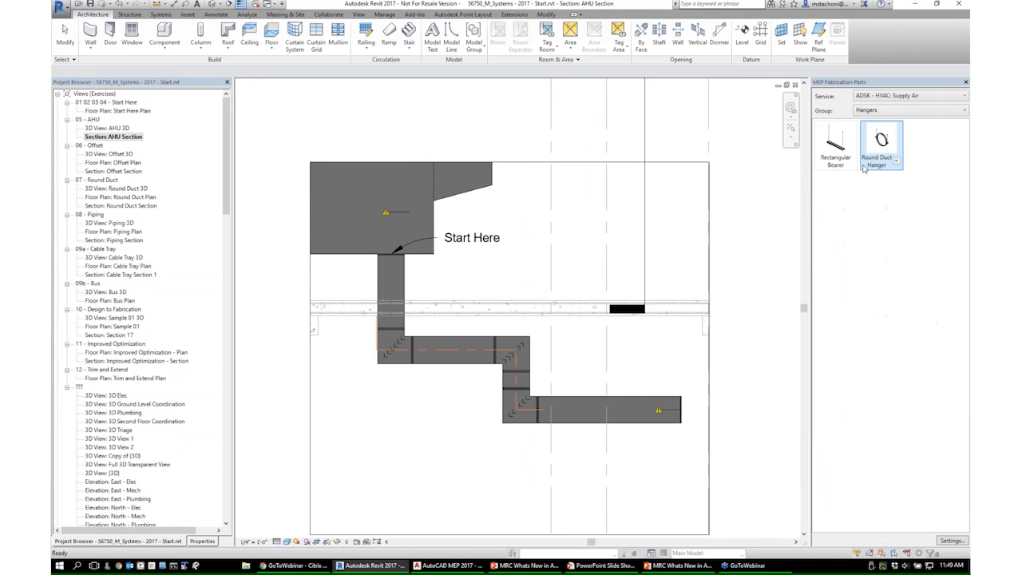
click(836, 157)
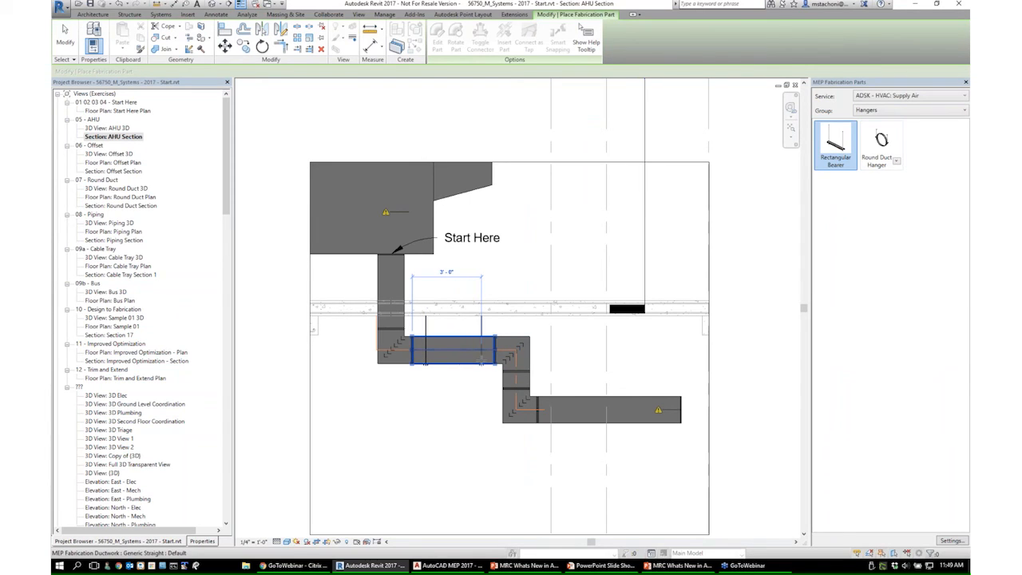
click(481, 357)
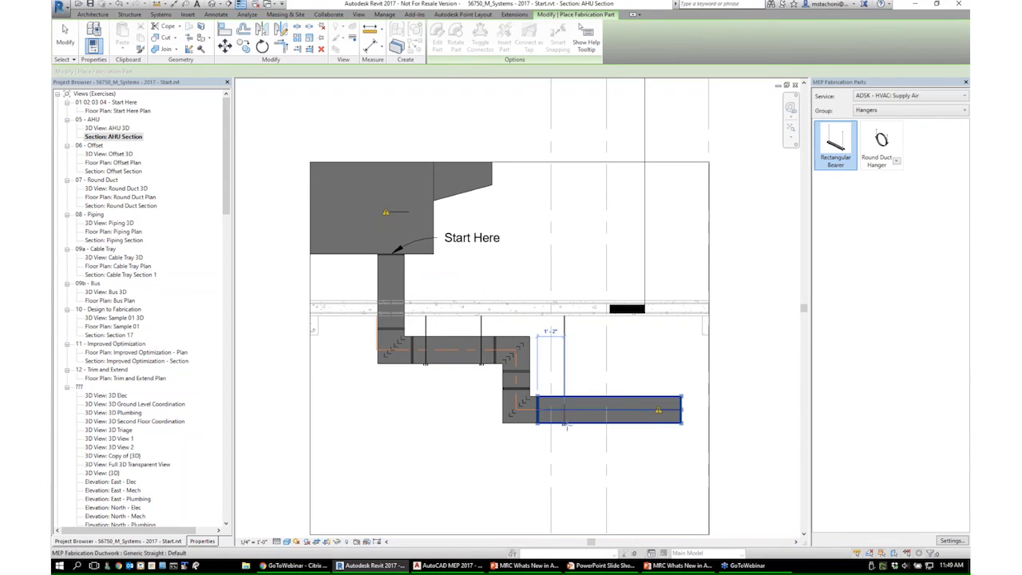
click(648, 421)
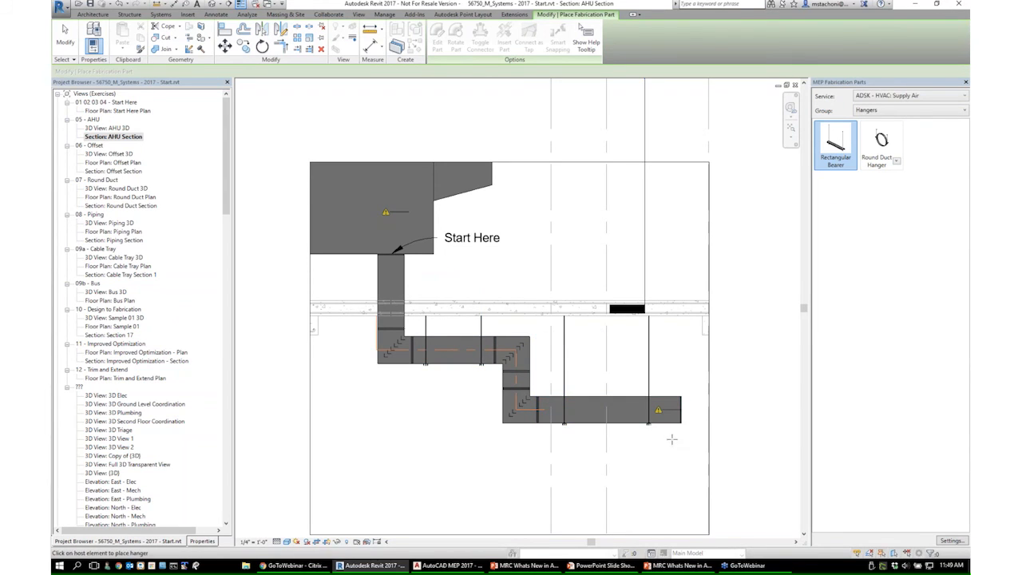
key(Escape)
scroll(511, 381, up, 2)
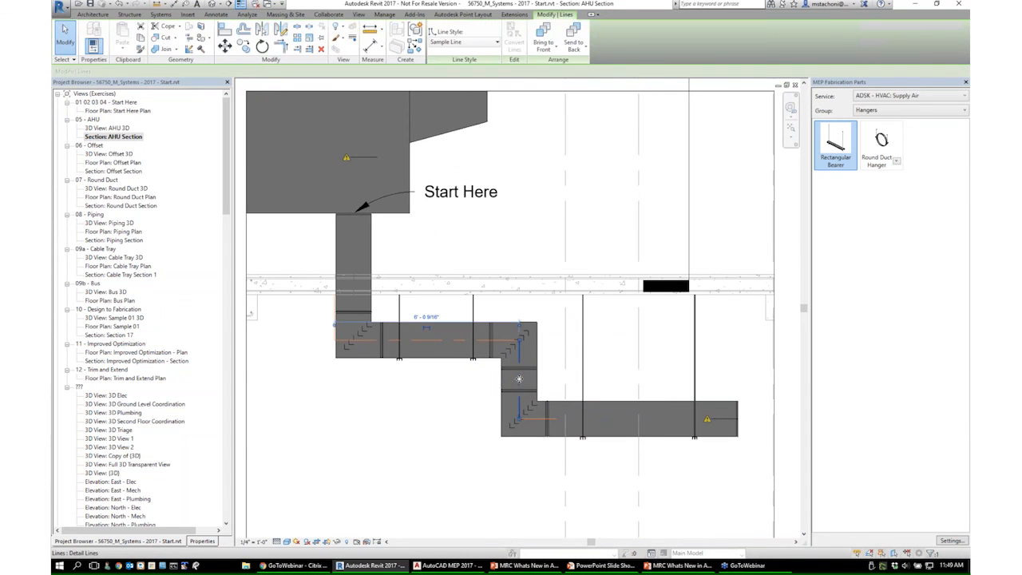
click(521, 379)
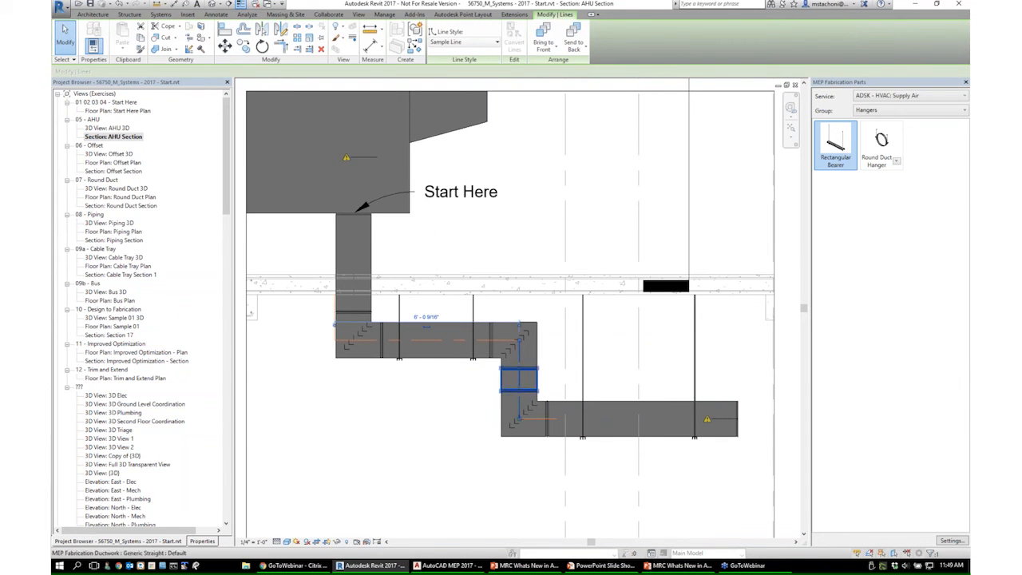
drag(510, 377, 474, 381)
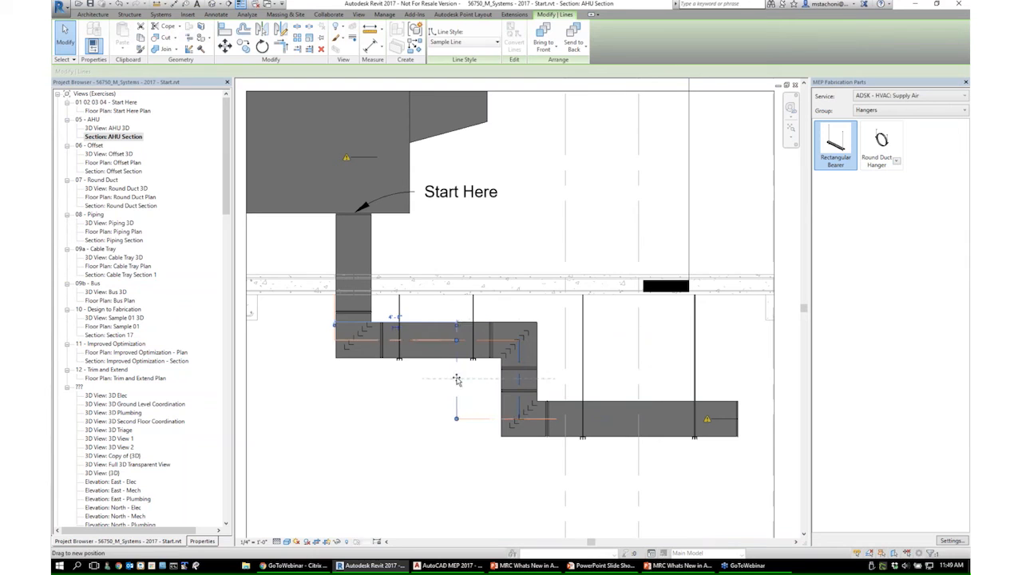
key(ctrl+z)
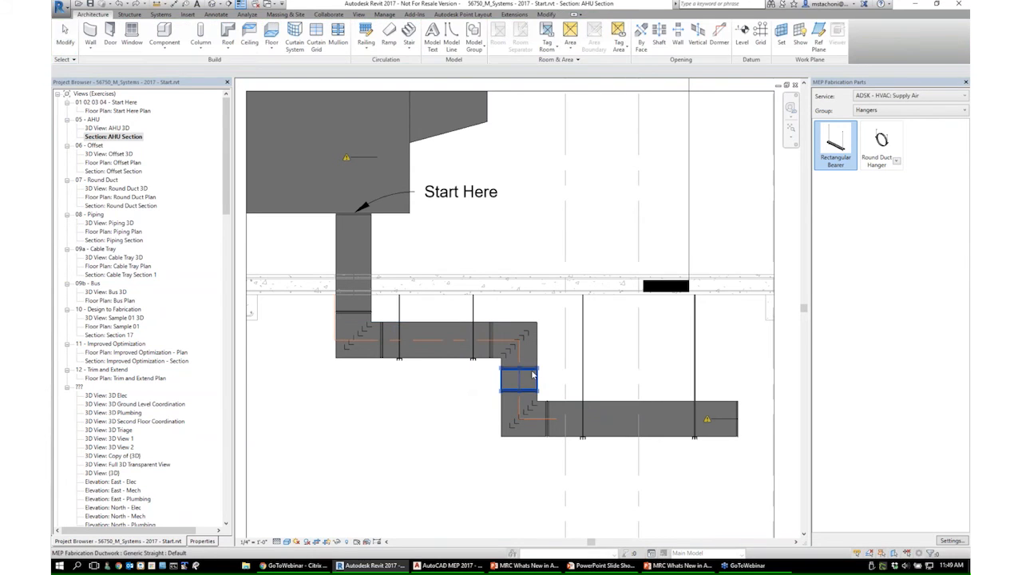
- Try to move the short vertical duct sideways toward the AHU drop, and cancel the move instead of disconnecting the hanger
click(535, 379)
drag(484, 373, 454, 377)
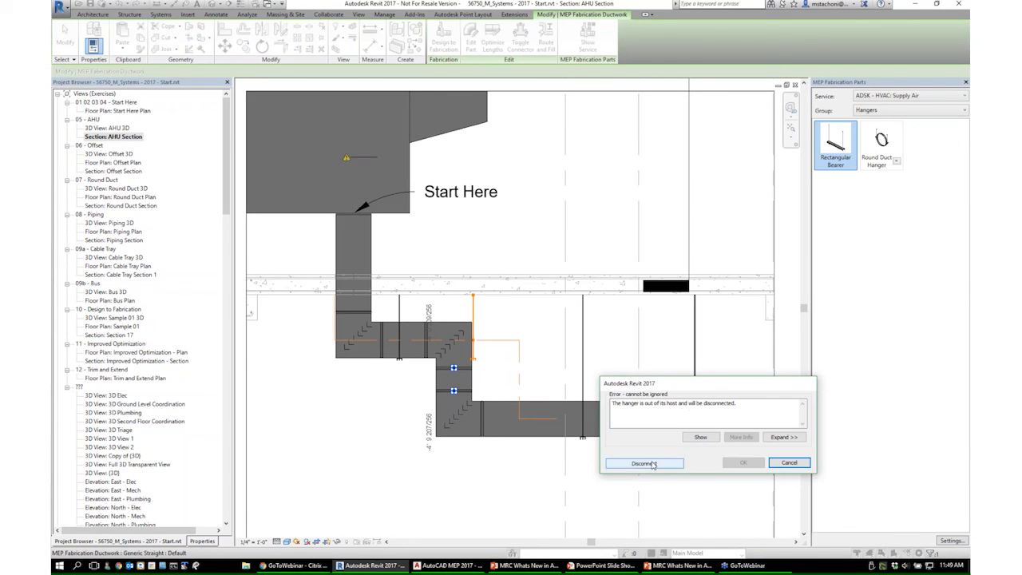
click(789, 463)
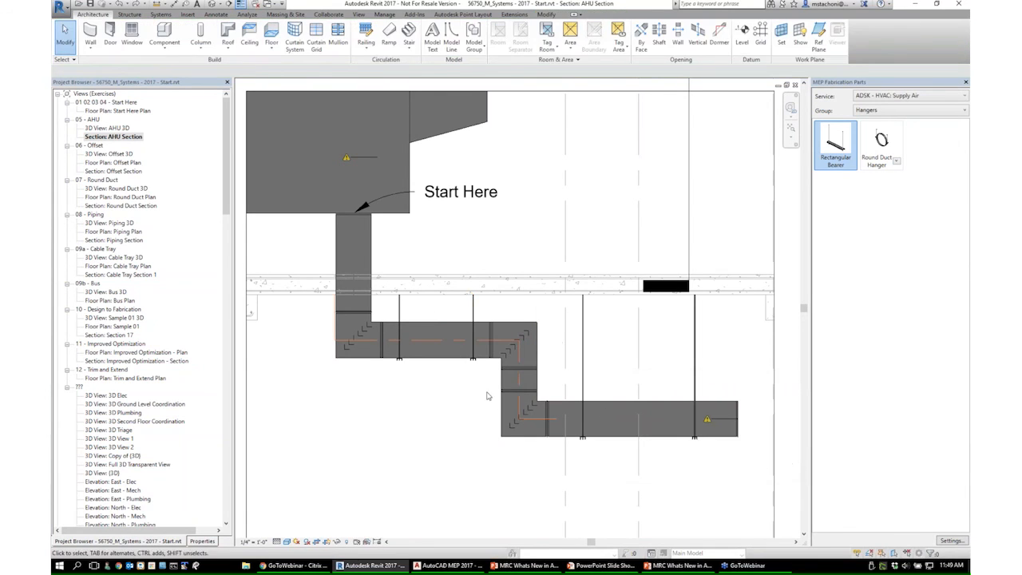
- Slide the upper duct's second hanger to 2'-3" from the duct joint near the AHU drop, and move the short vertical duct sideways toward it
click(473, 339)
drag(473, 310, 450, 312)
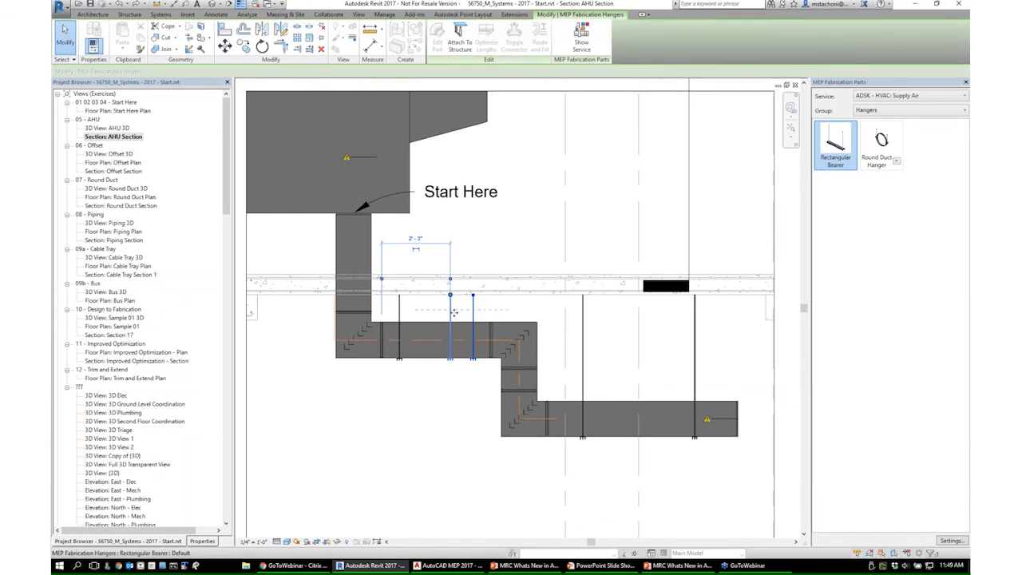
click(520, 379)
click(532, 380)
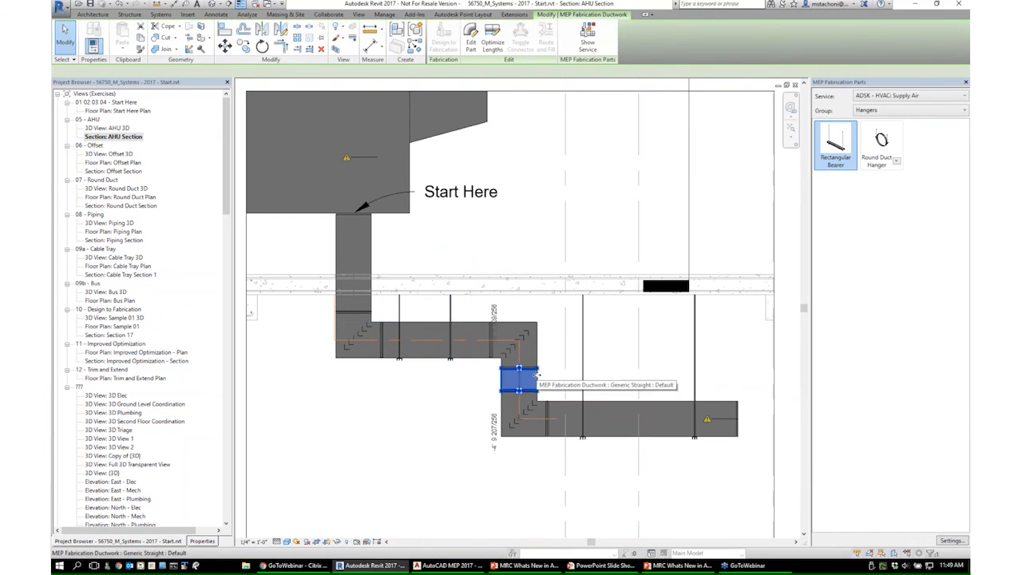
drag(532, 379, 512, 379)
key(Left)
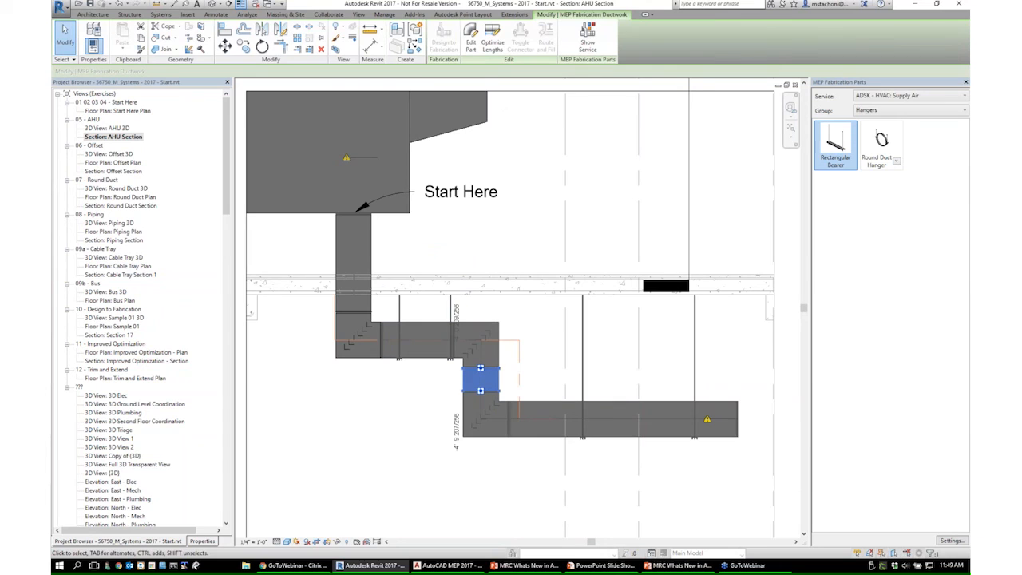
click(550, 365)
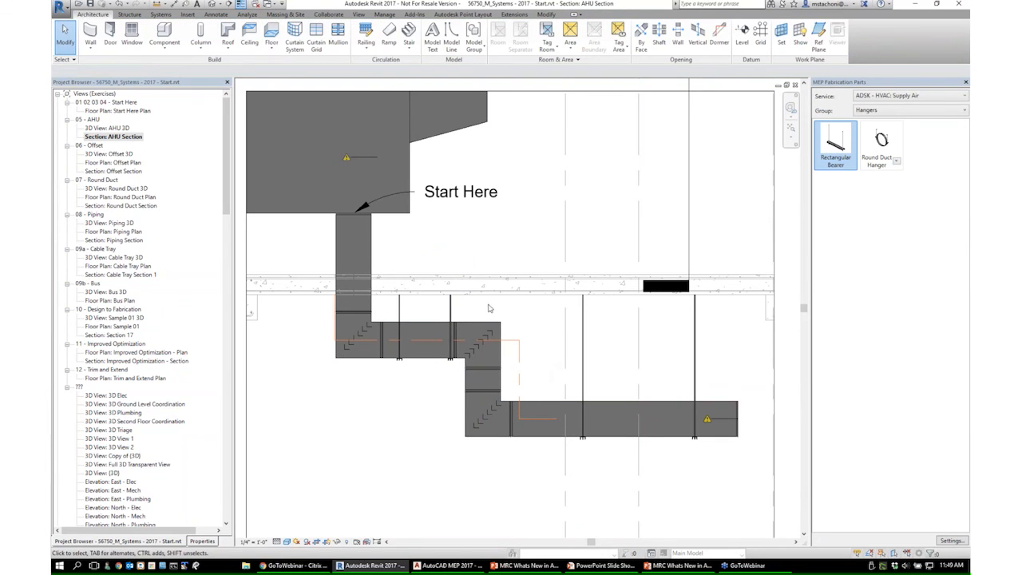
- Slide the lower duct's first hanger closer to the square bend below the short vertical duct
click(453, 307)
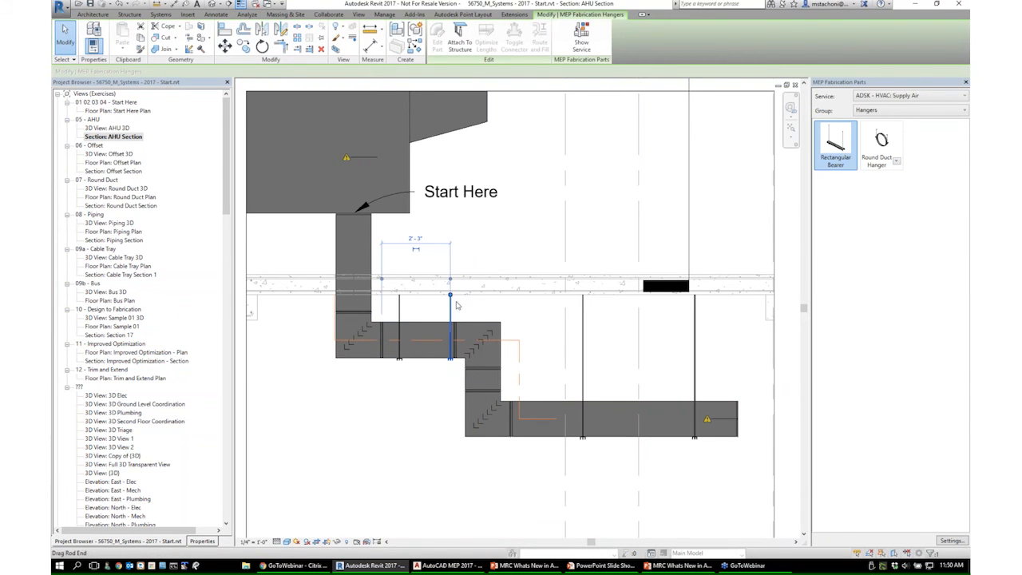
scroll(512, 200, down, 1)
scroll(589, 210, up, 1)
click(595, 350)
scroll(596, 351, down, 1)
middle_drag(596, 351, 560, 338)
click(537, 351)
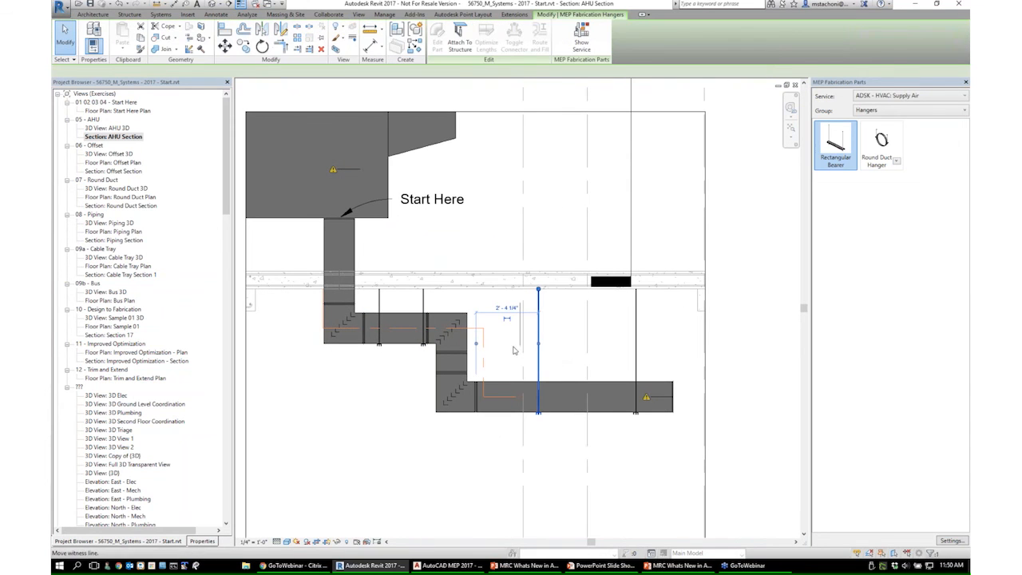
drag(537, 352, 496, 351)
key(Escape)
- Open the AHU 3D view and select the upper duct's Rectangular Bearer hanger nearest the AHU drop
double_click(108, 128)
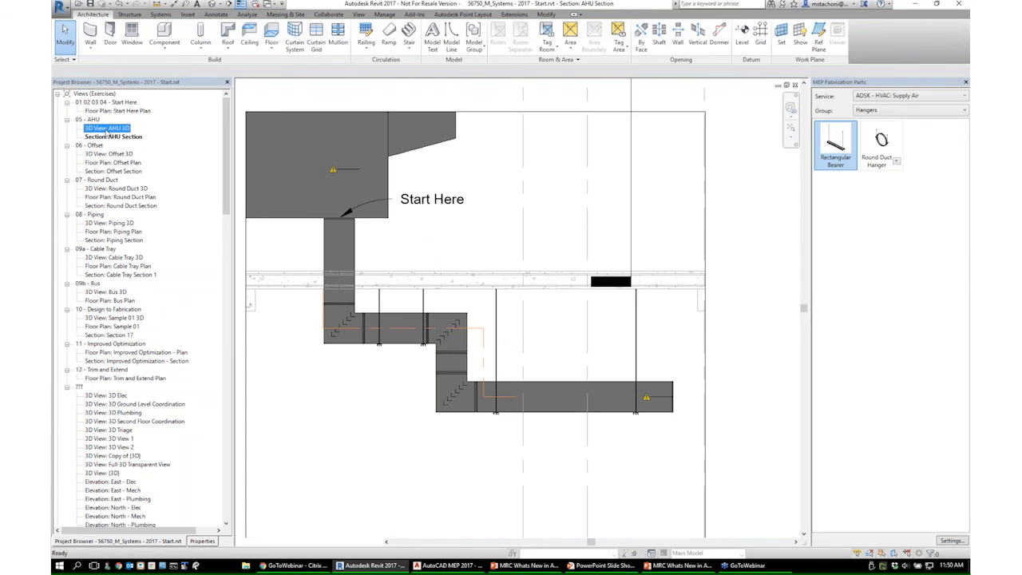
shift+middle_drag(436, 292, 383, 302)
scroll(603, 417, up, 2)
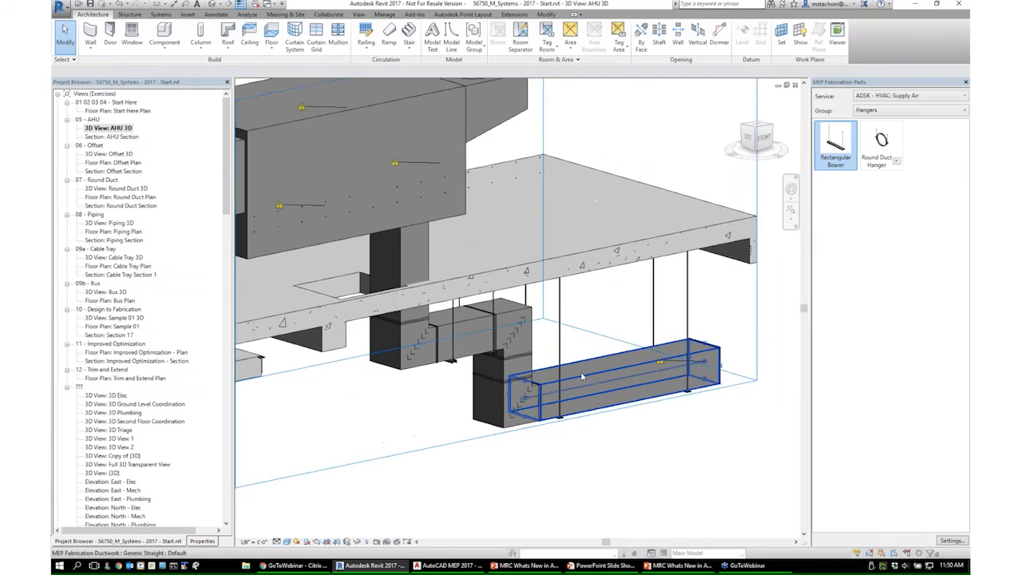
scroll(582, 375, up, 2)
click(380, 358)
click(387, 363)
click(388, 365)
scroll(391, 375, up, 2)
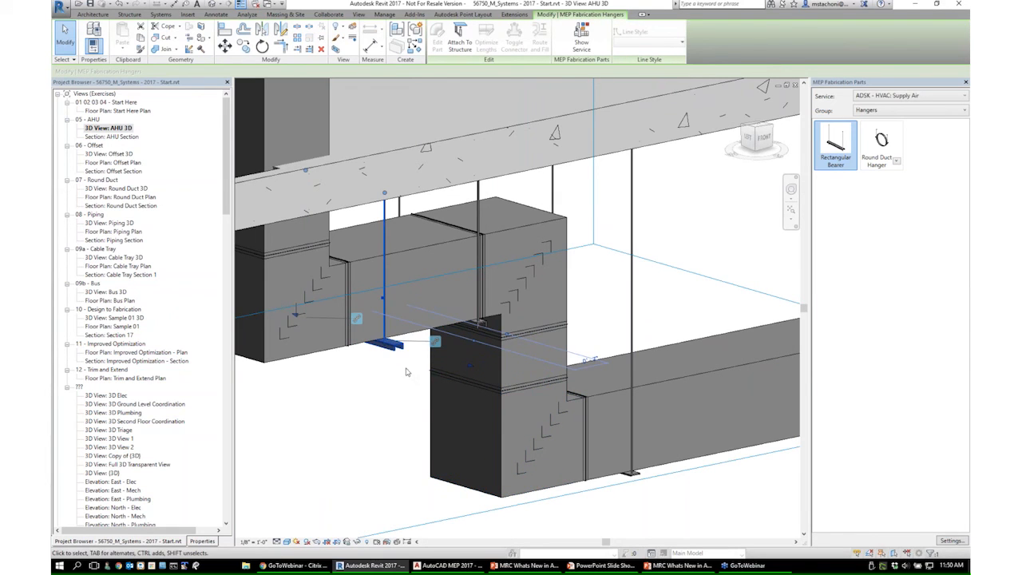
- Unlock the selected hanger's rod positions from the host duct and show the hanger's properties
click(435, 344)
click(419, 357)
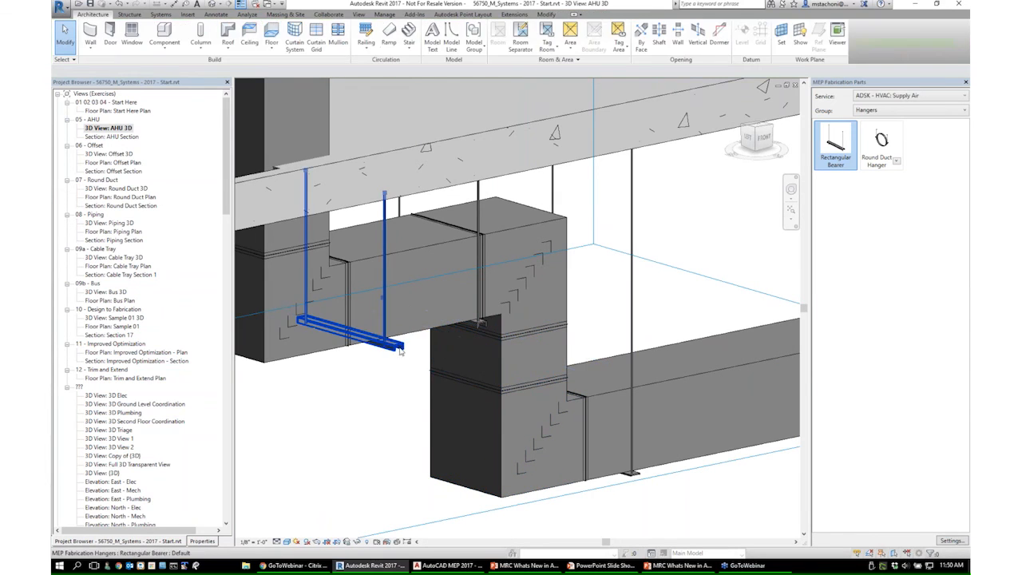
click(402, 350)
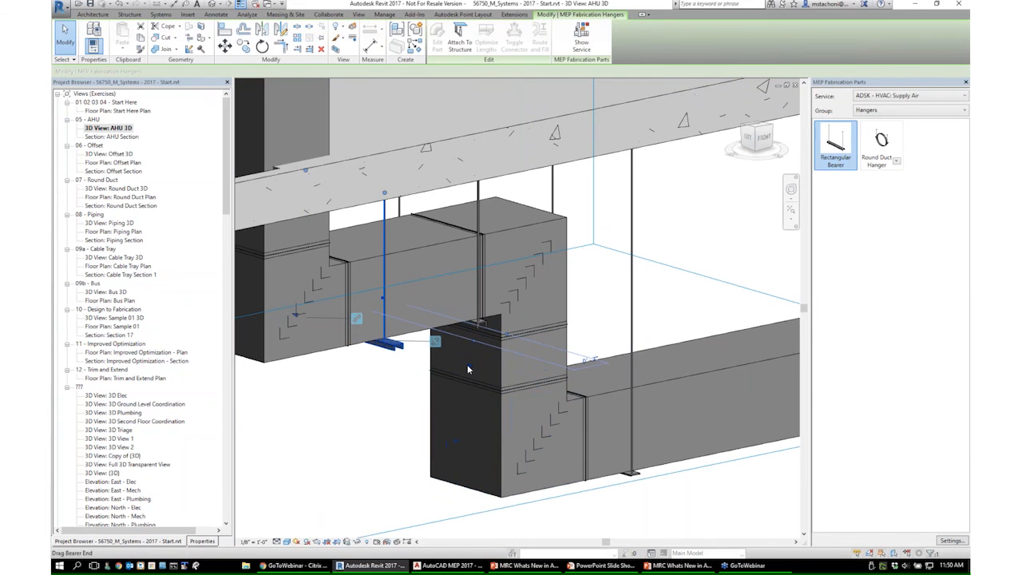
scroll(403, 352, up, 3)
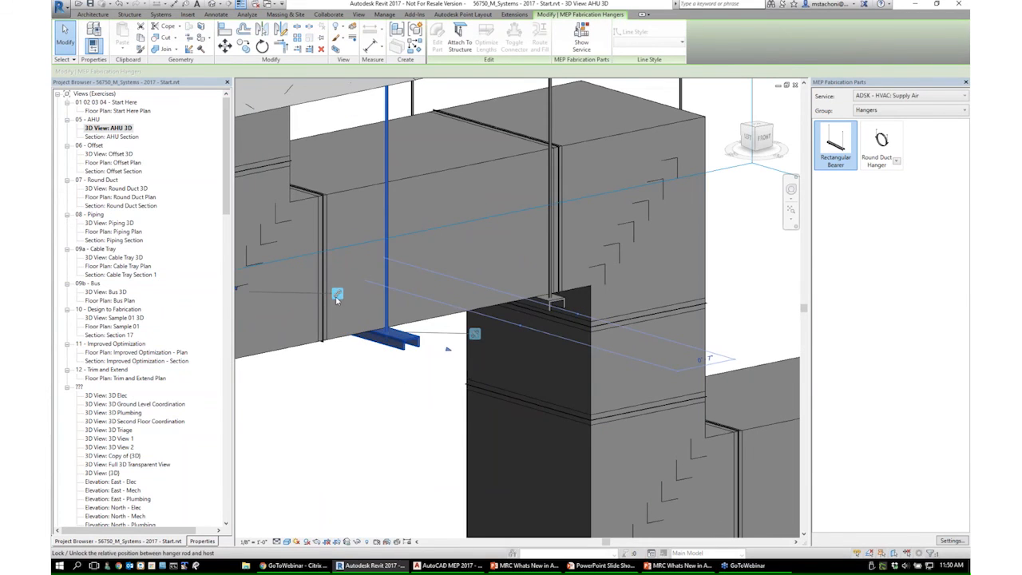
click(425, 352)
click(406, 344)
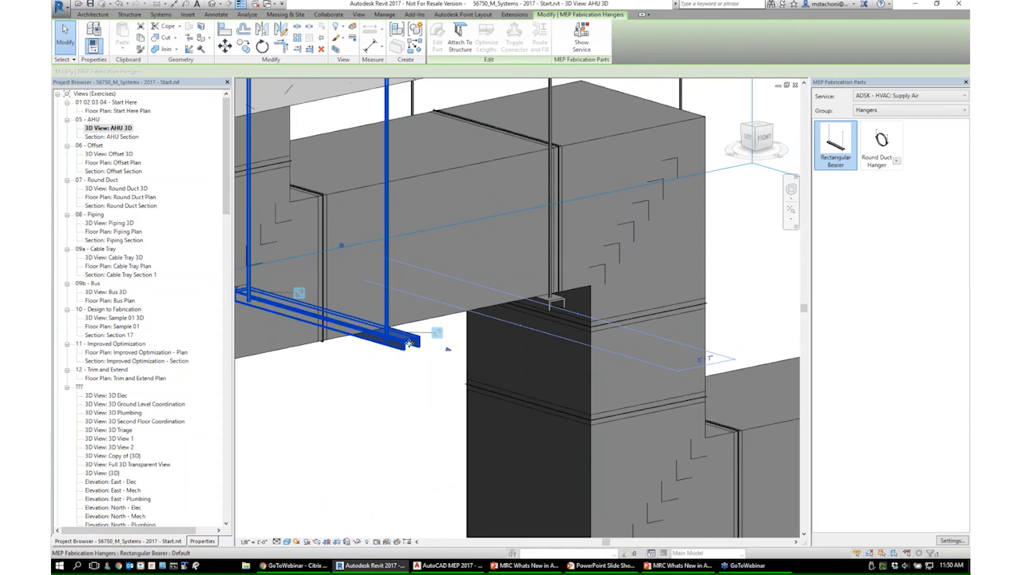
click(203, 541)
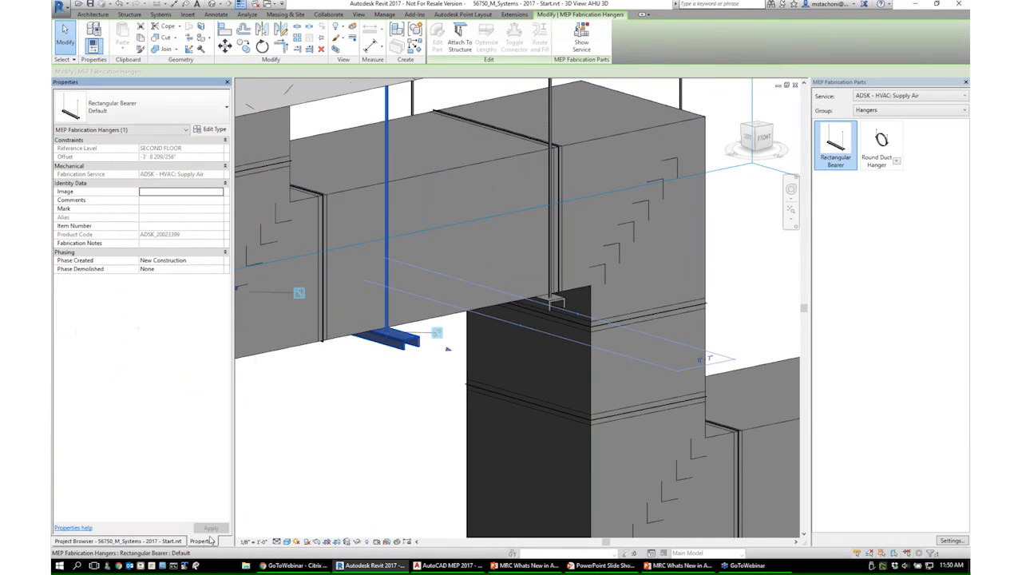
click(406, 344)
- Try to extend the bearer end of the upper duct's first hanger outward past the duct side
shift+middle_drag(448, 349, 435, 377)
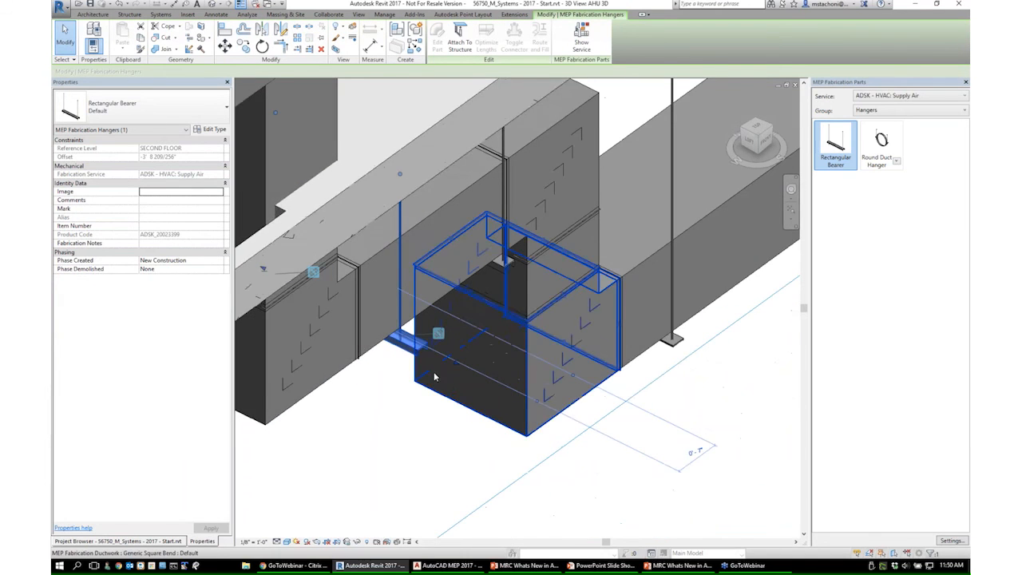
scroll(436, 377, up, 1)
drag(460, 361, 510, 379)
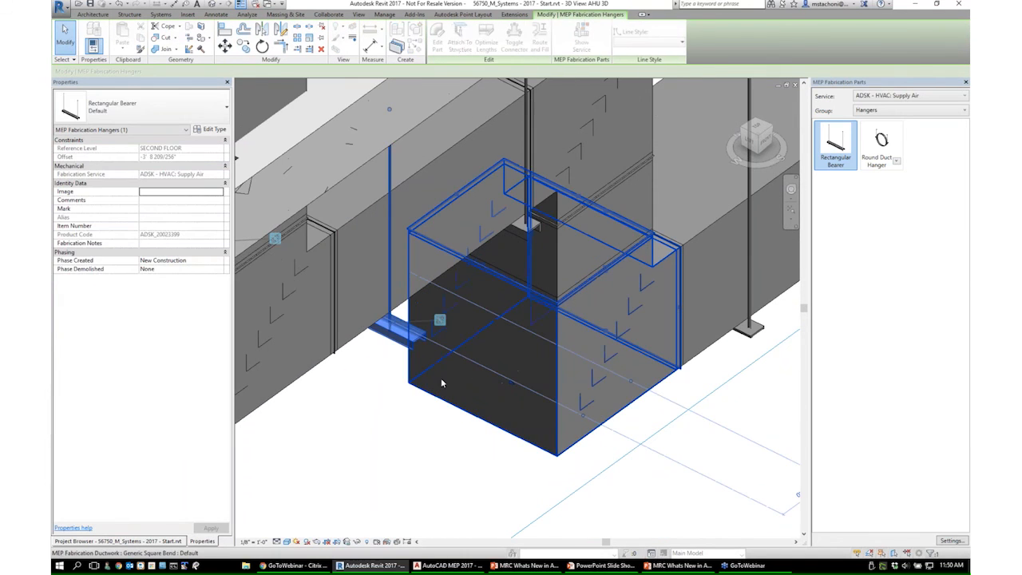
scroll(446, 383, down, 2)
key(Escape)
shift+middle_drag(452, 398, 494, 335)
click(439, 348)
key(Escape)
click(440, 340)
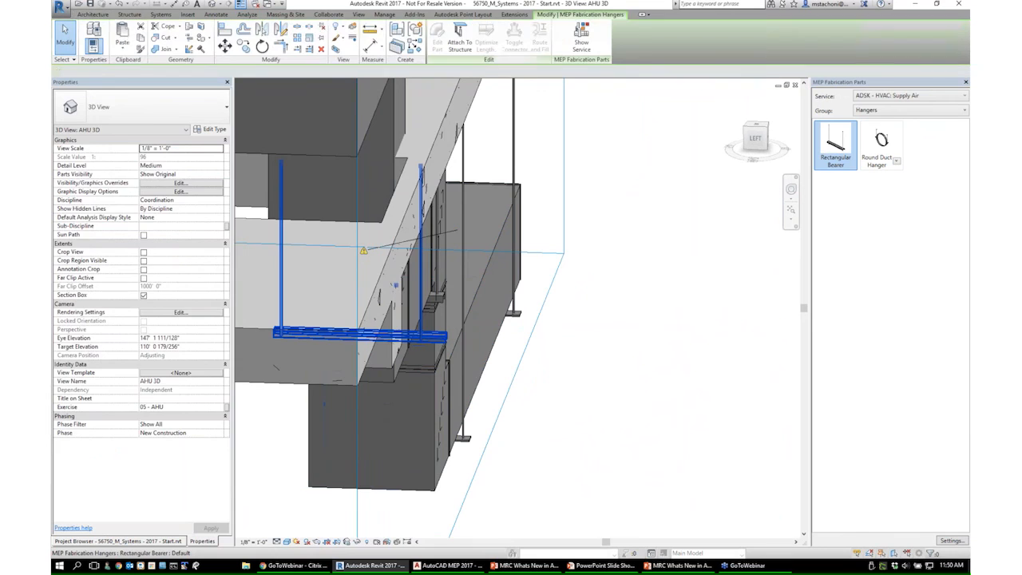
scroll(446, 335, up, 3)
key(Escape)
scroll(531, 232, down, 1)
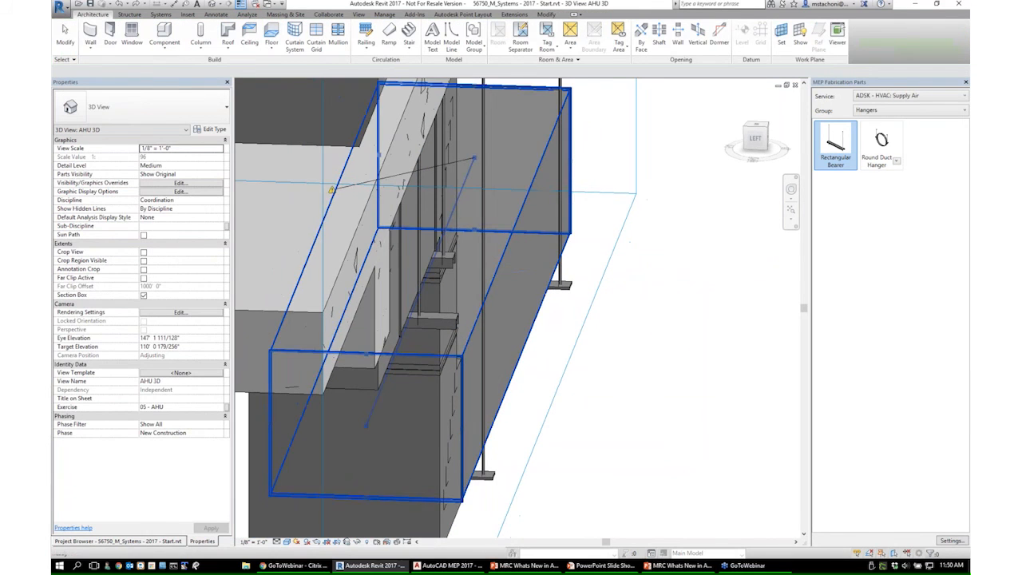
scroll(381, 351, down, 2)
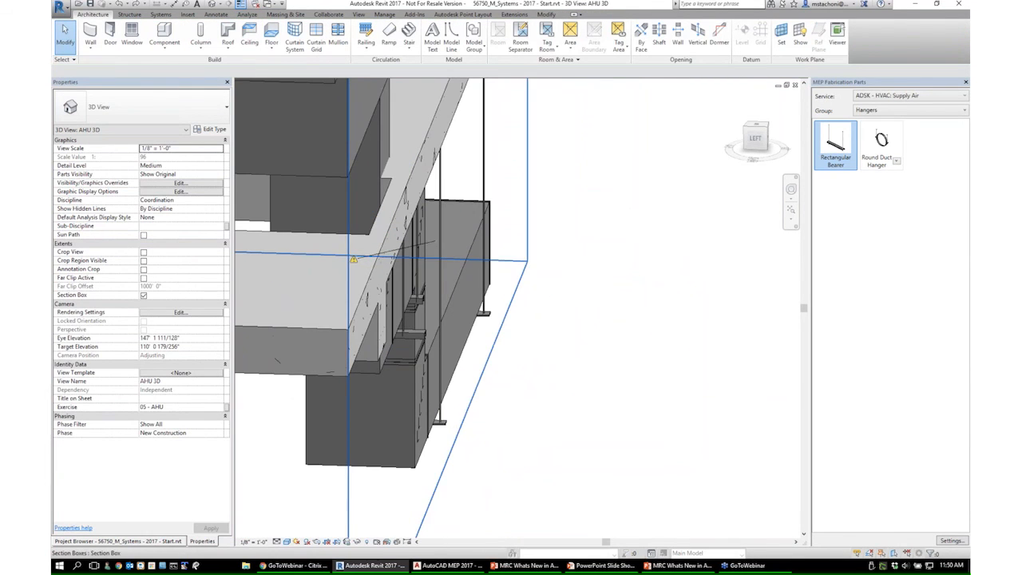
- Extend the bearer of the upper duct's first hanger well beyond its rod and the duct side
click(416, 349)
scroll(417, 349, up, 1)
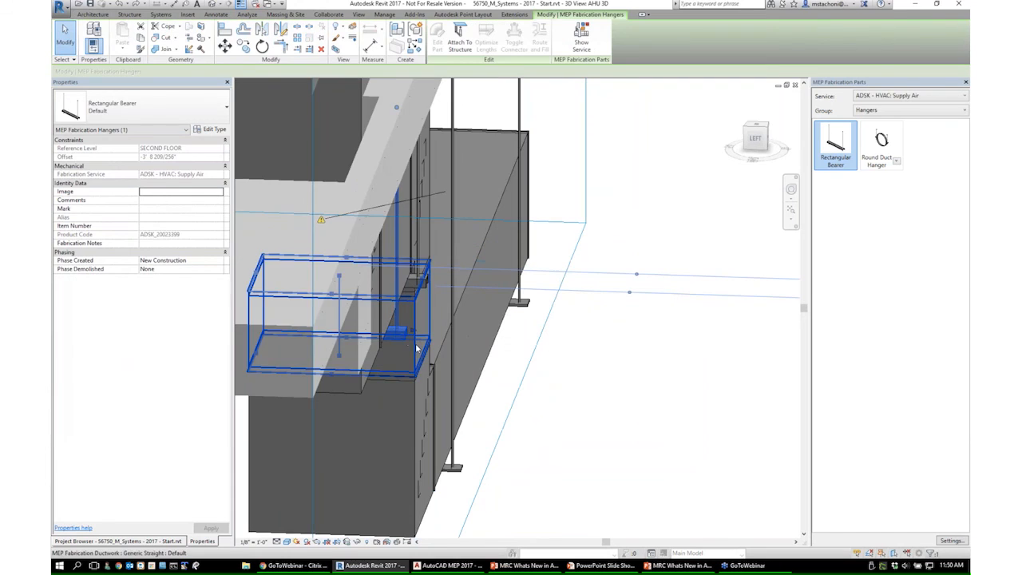
scroll(477, 355, down, 2)
click(503, 361)
scroll(504, 373, down, 2)
drag(484, 250, 619, 275)
shift+middle_drag(584, 485, 517, 290)
scroll(497, 354, up, 4)
shift+middle_drag(470, 347, 540, 326)
scroll(493, 312, up, 2)
click(490, 305)
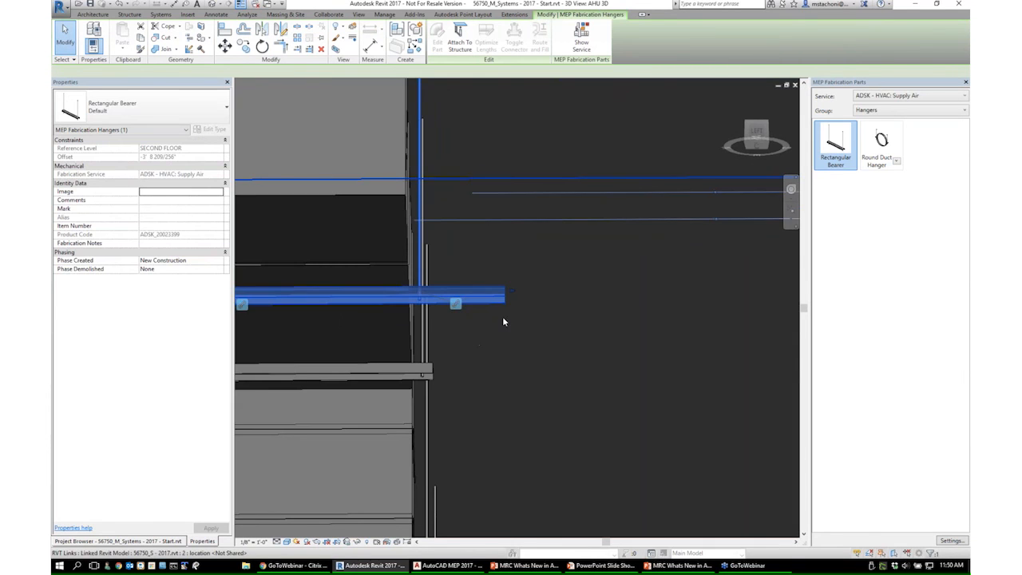
scroll(504, 315, down, 2)
drag(501, 308, 559, 308)
shift+middle_drag(527, 336, 484, 352)
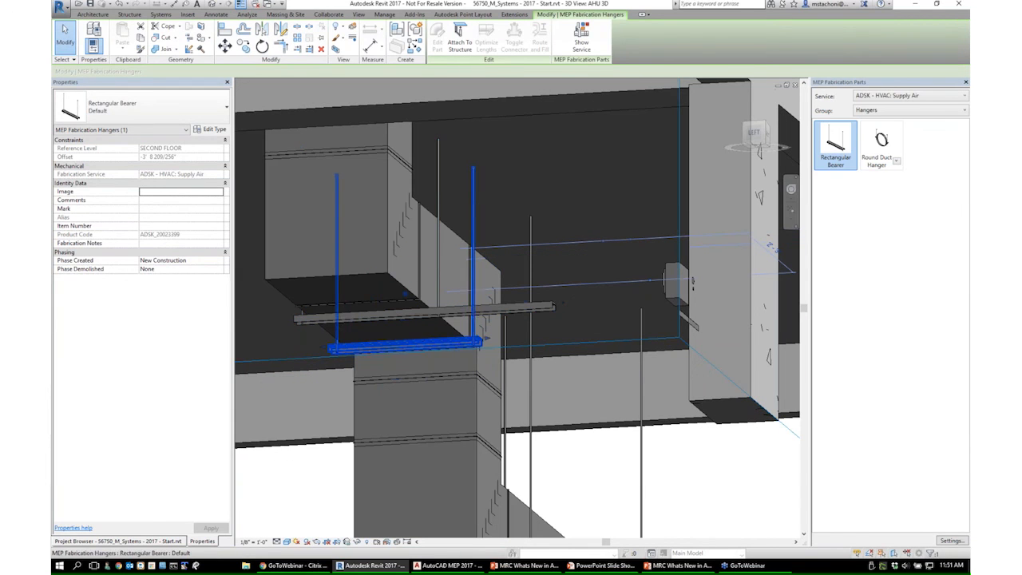
- Extend the bearer of the upper duct's second hanger past the duct side in line with the first one
drag(562, 335, 564, 336)
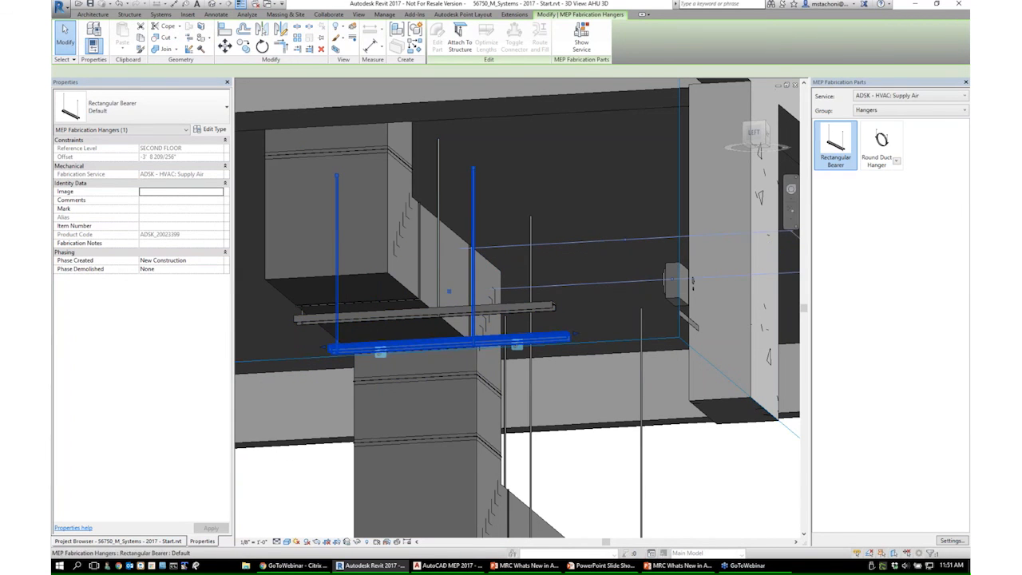
shift+middle_drag(561, 351, 431, 317)
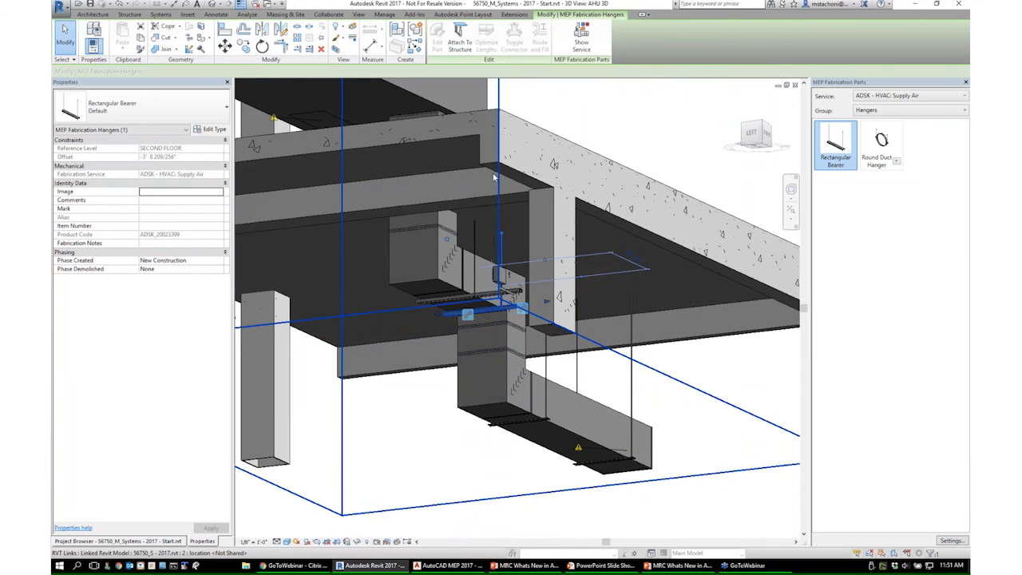
shift+middle_drag(451, 151, 611, 393)
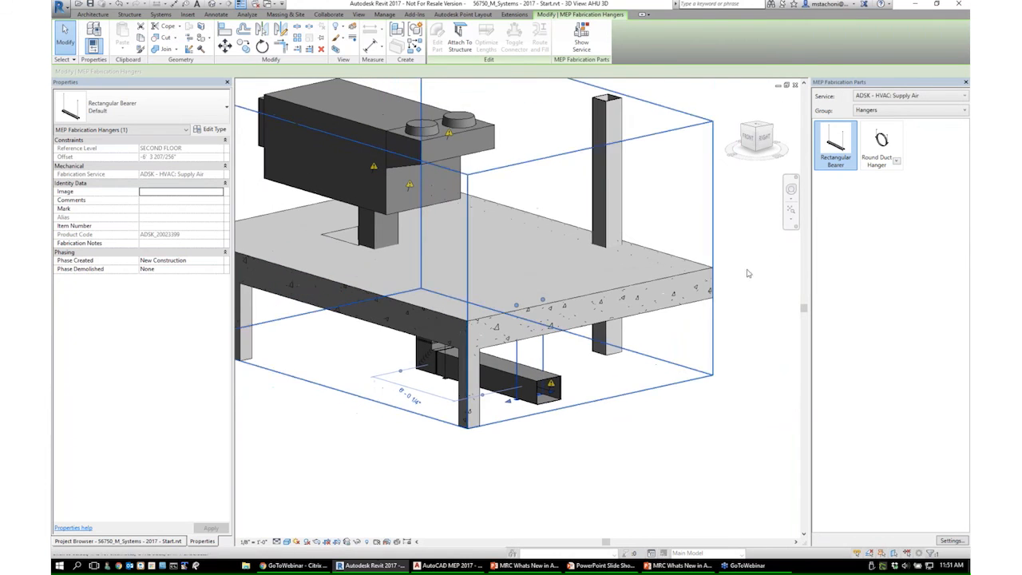
key(Escape)
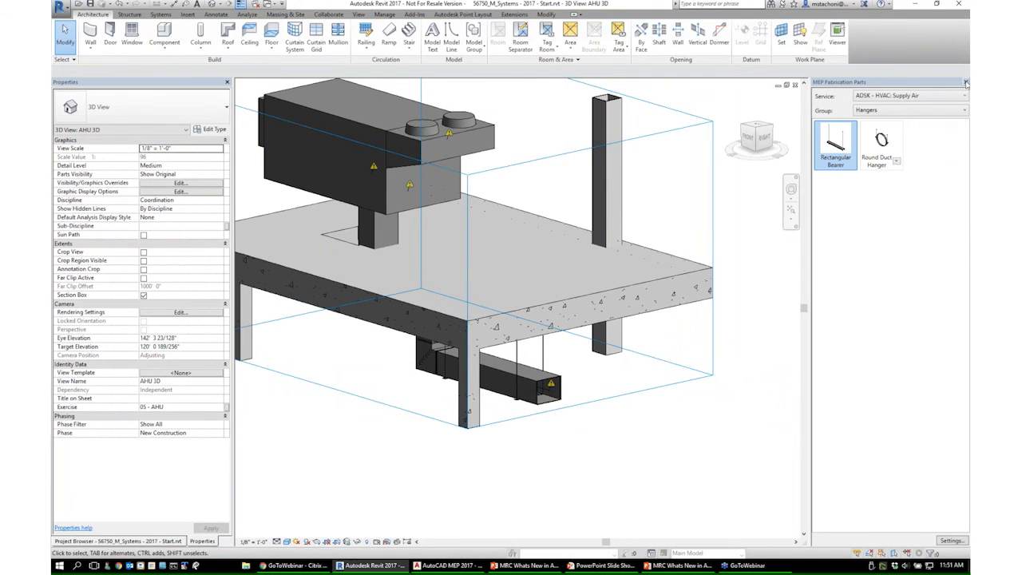
- Close the MEP Fabrication Parts palette and bring it back with Show Service for the lower horizontal duct
click(966, 83)
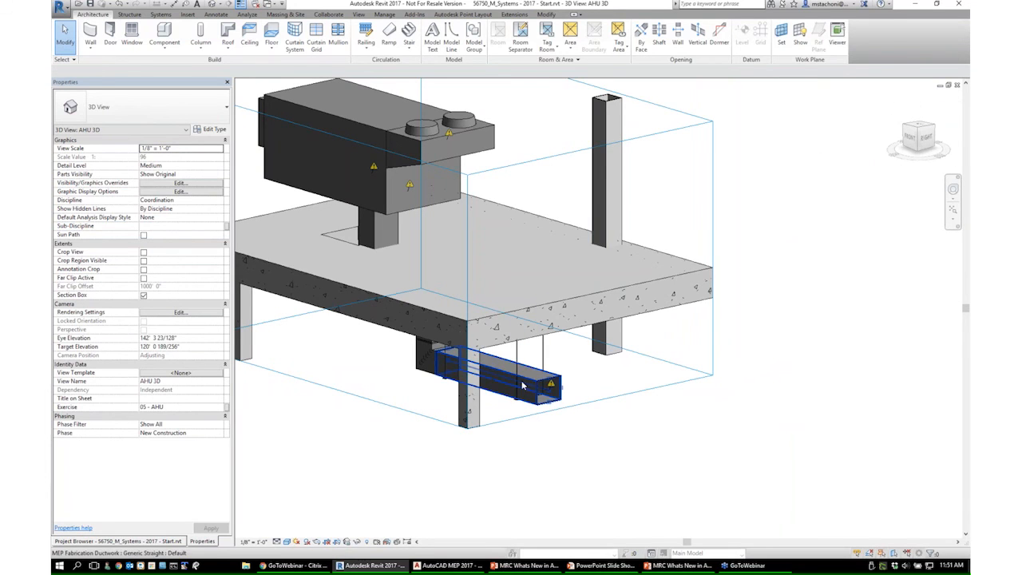
click(550, 390)
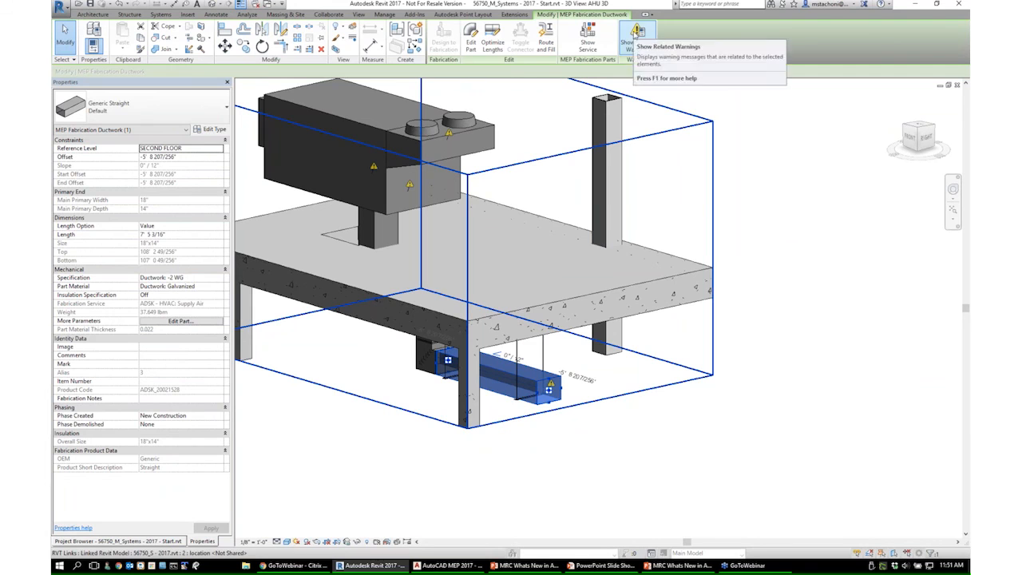
click(587, 38)
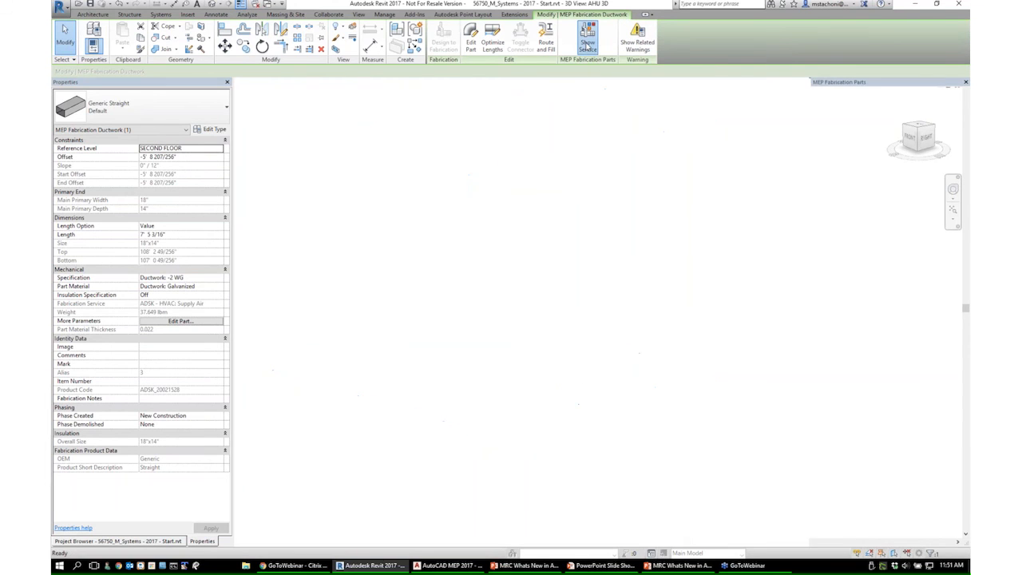
shift+middle_drag(651, 335, 515, 313)
key(Escape)
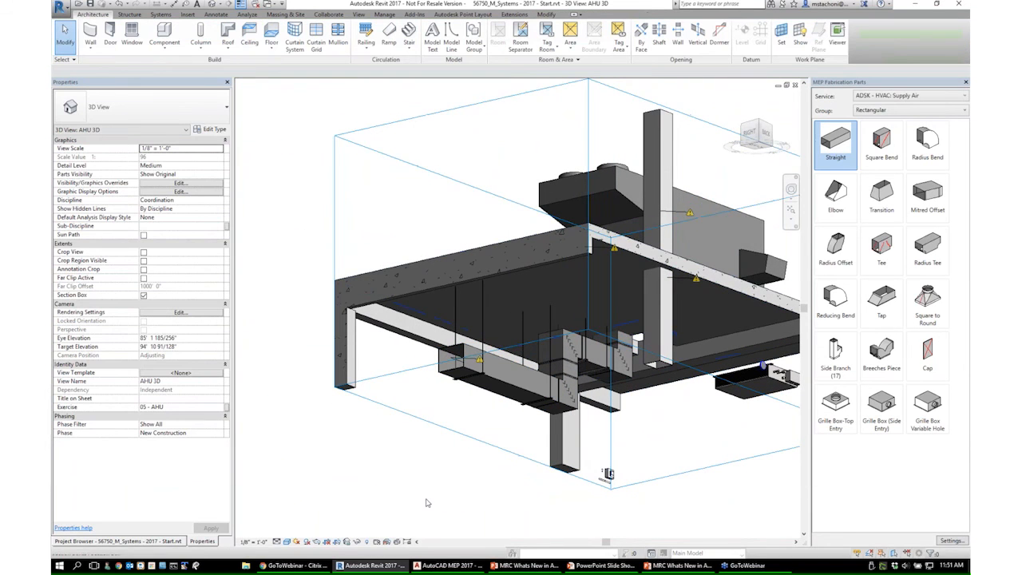
- Switch to the PowerPoint slide show, advance past the hanger capabilities slide and play the embedded hanger video
click(523, 565)
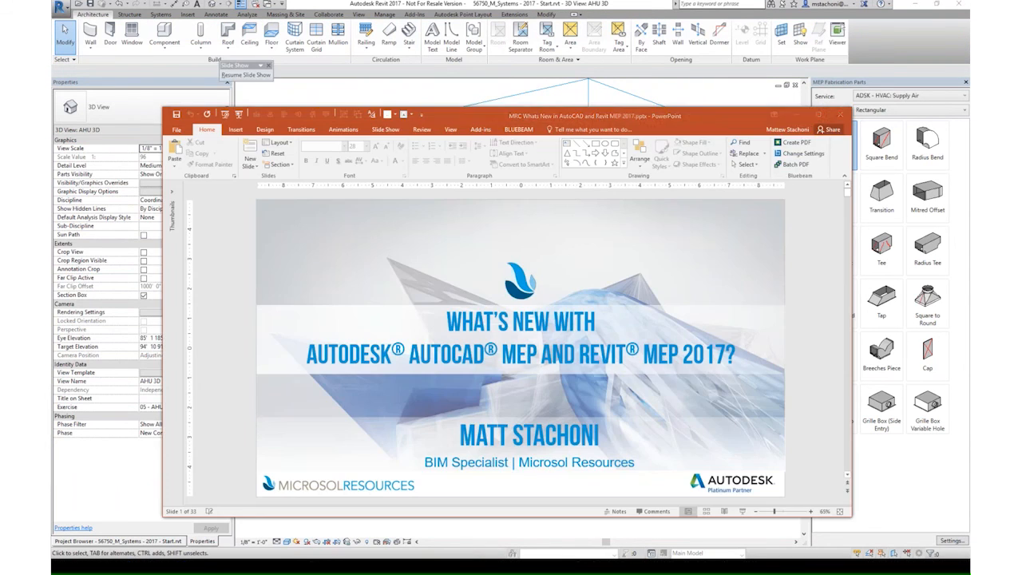
key(alt+Tab)
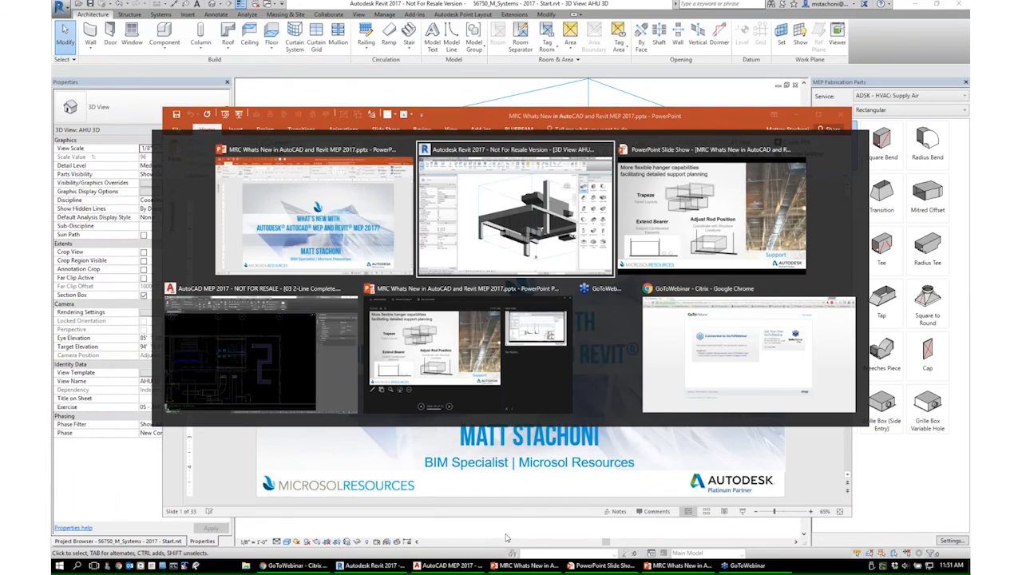
key(Tab)
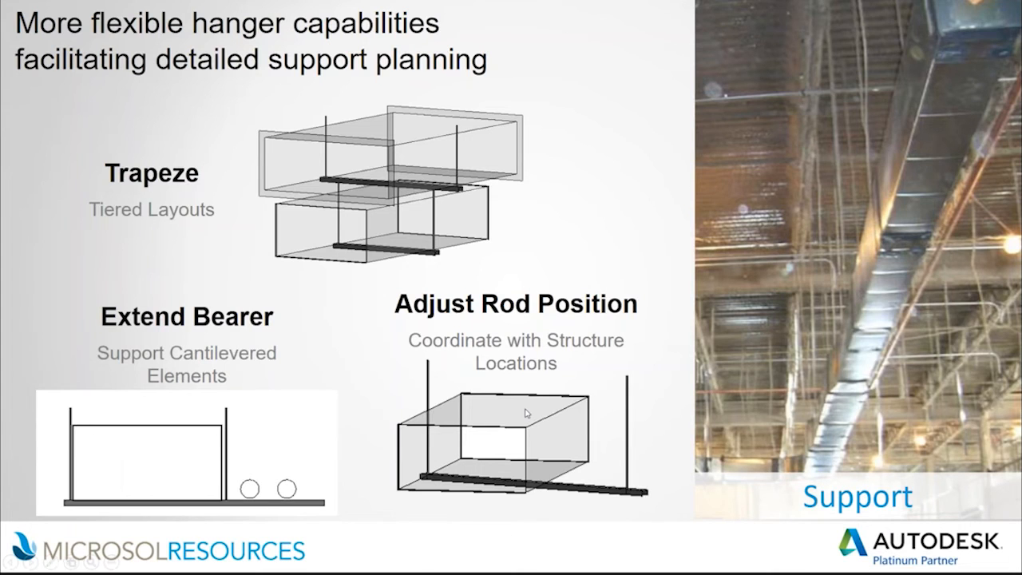
click(526, 413)
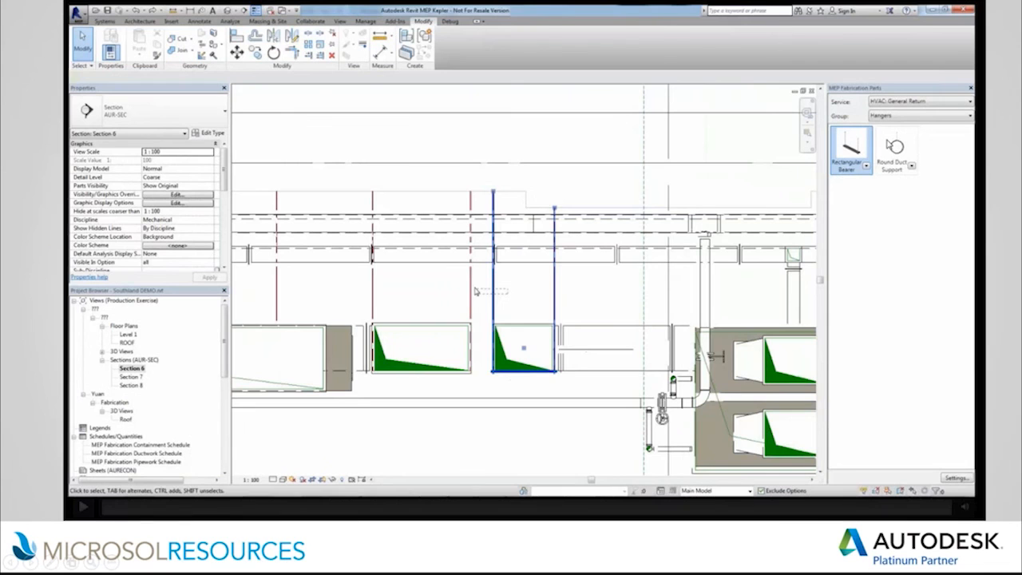
click(84, 507)
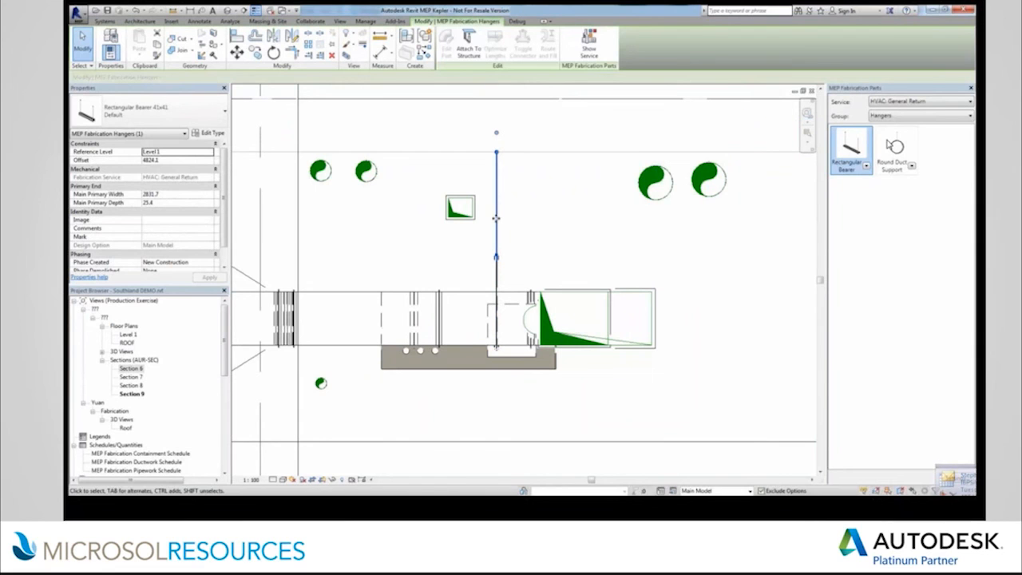
- Advance the slide show to the Electrical Improvement slide on Apparent Load Calculation Options
mouse_move(609, 486)
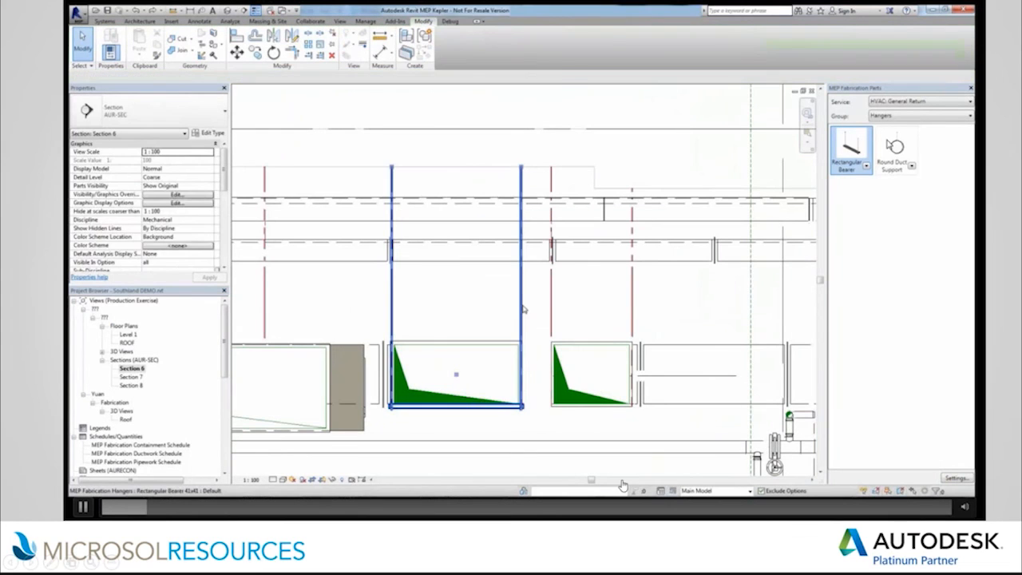
click(545, 426)
key(Page_Down)
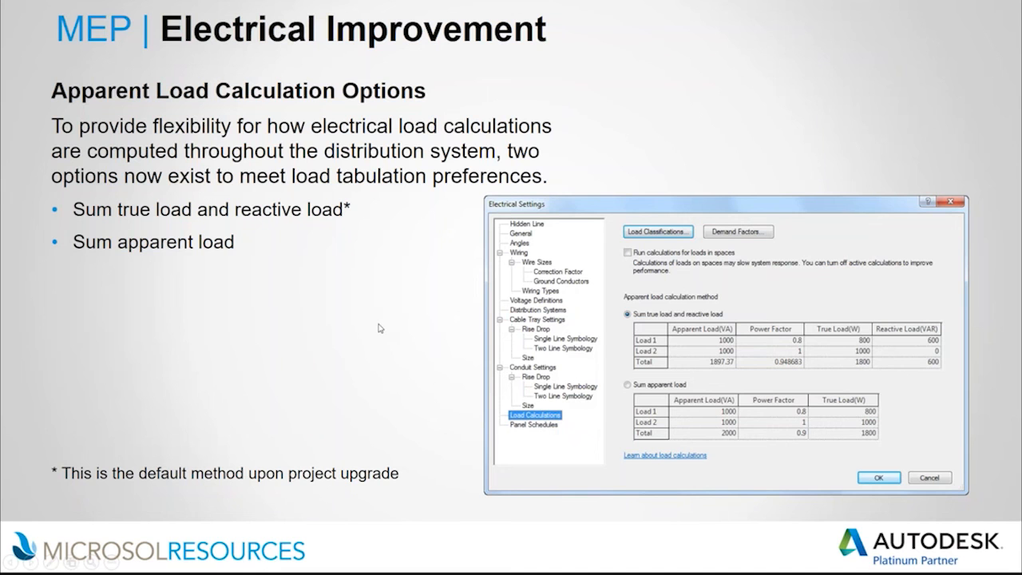
key(Page_Down)
key(Page_Up)
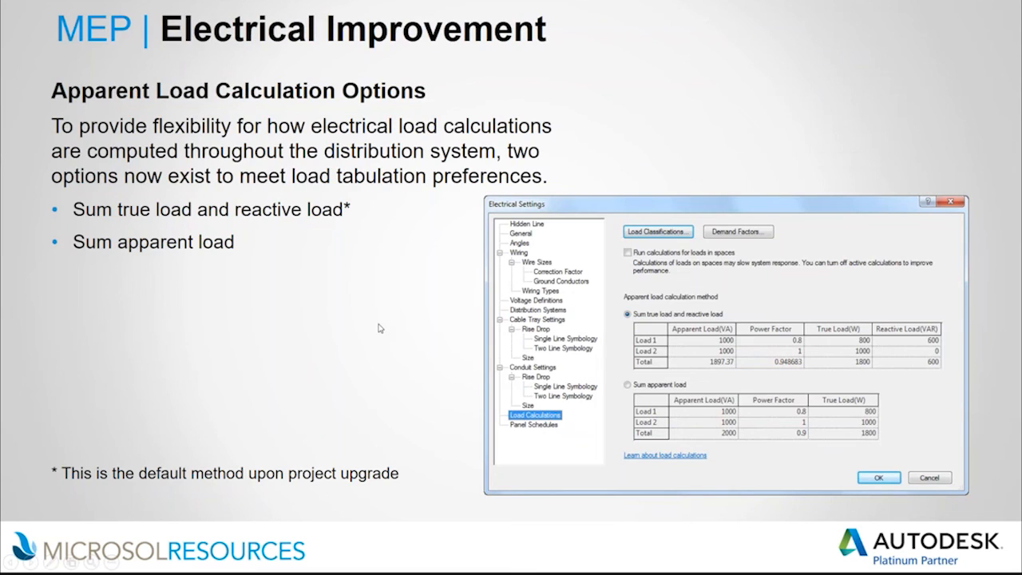